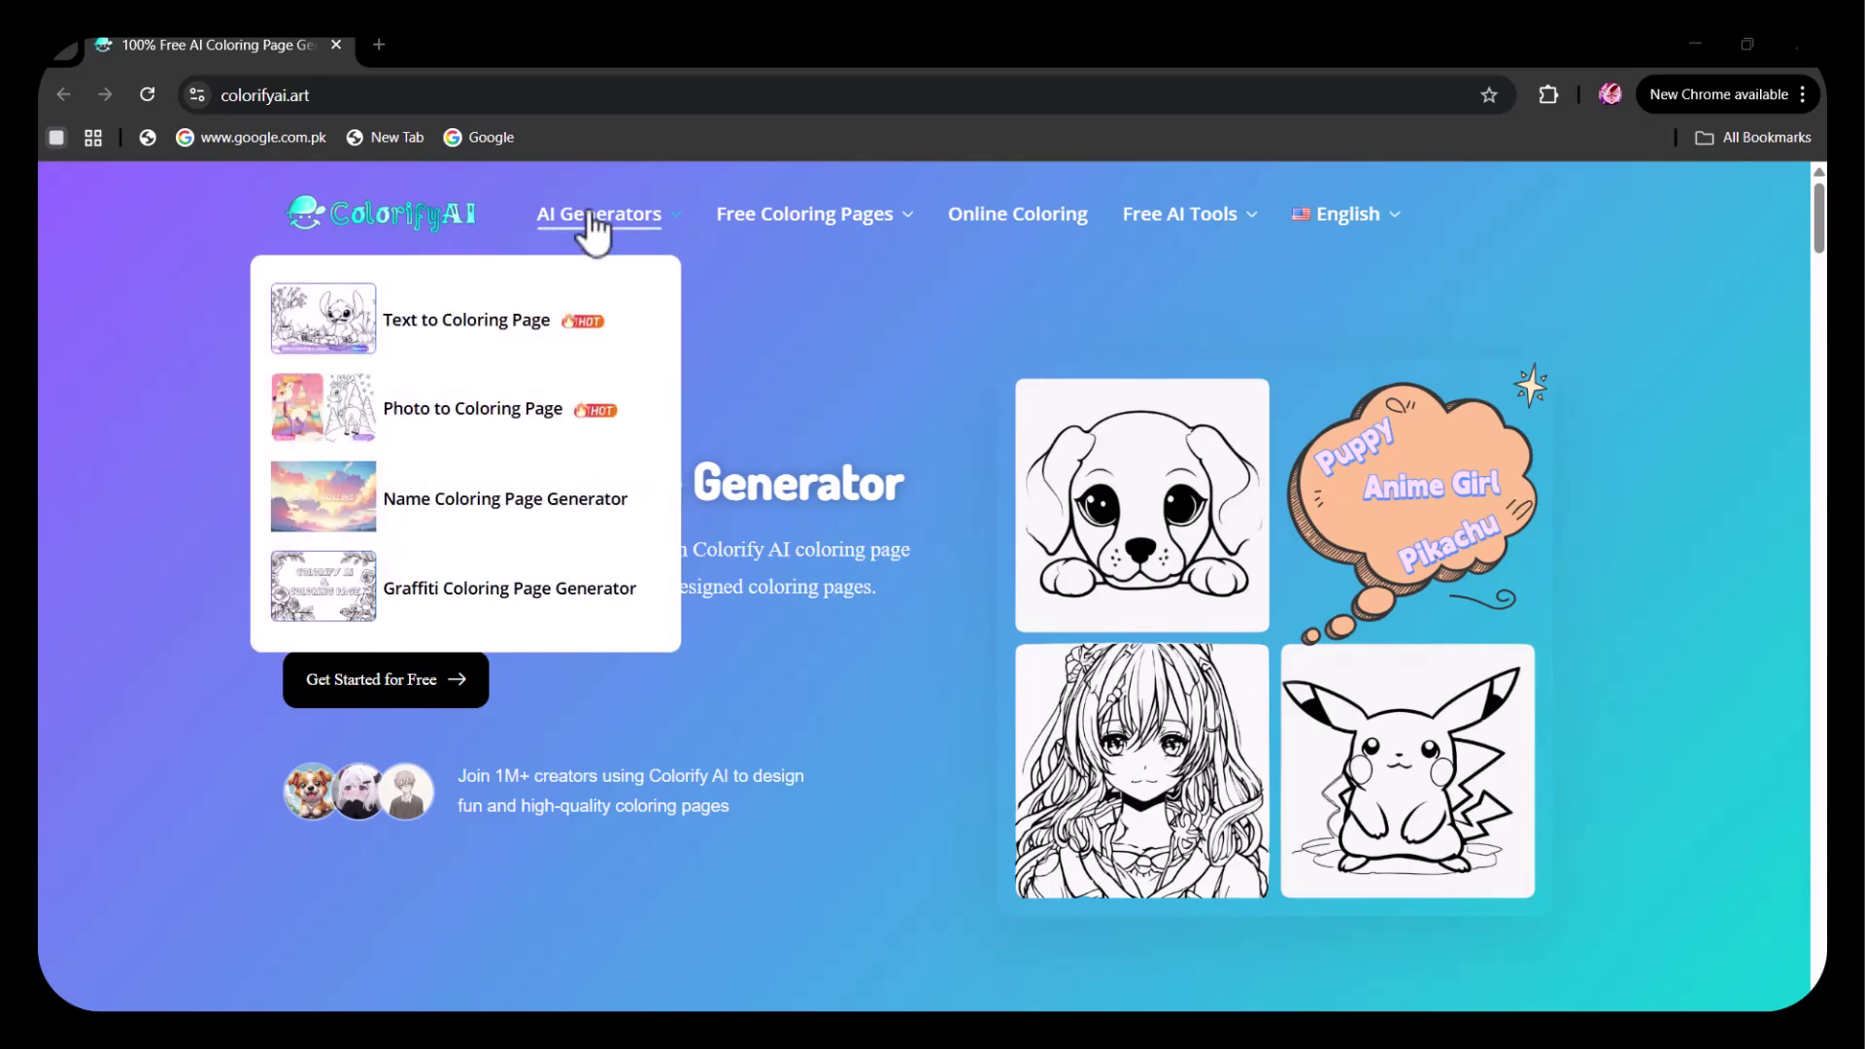
Open Colorify AI's online coloring page.
{"action": "mouse_move", "coordinate": [864, 222]}
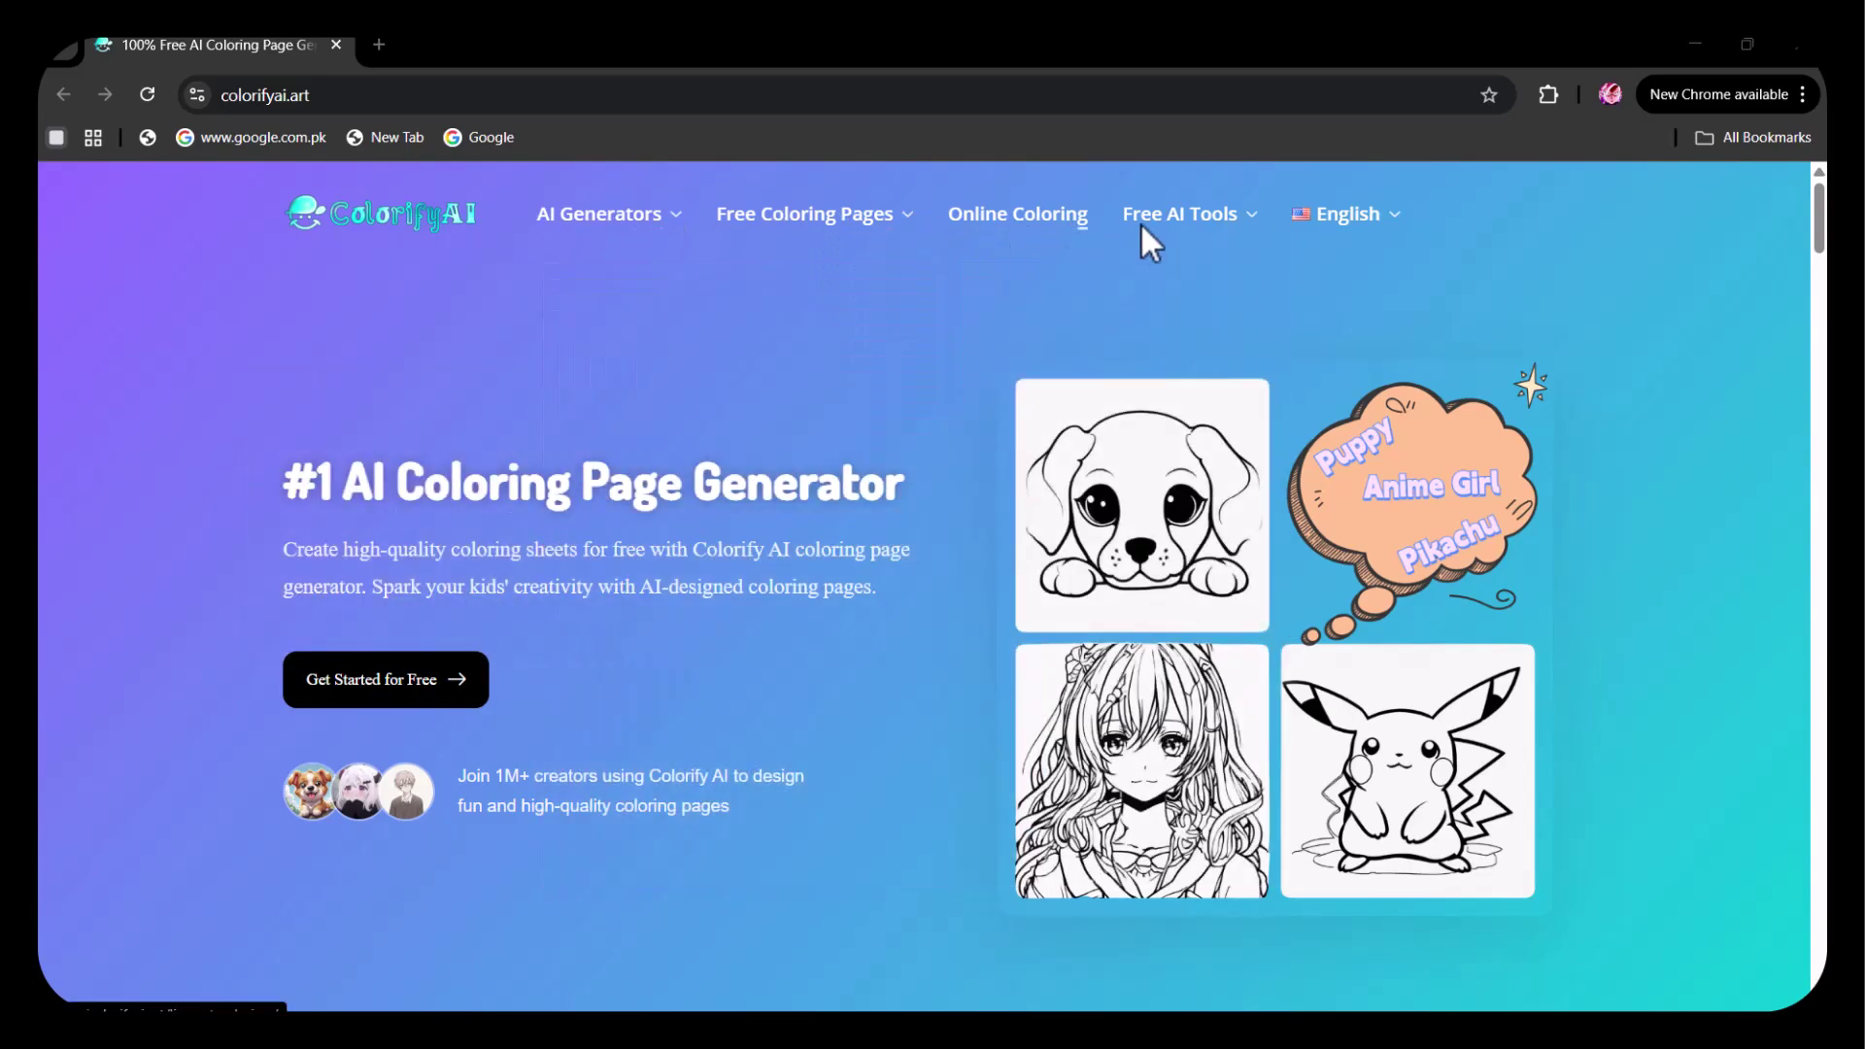
{"action": "mouse_move", "coordinate": [1141, 224]}
{"action": "scroll", "coordinate": [305, 282], "scroll_direction": "down", "scroll_amount": 10}
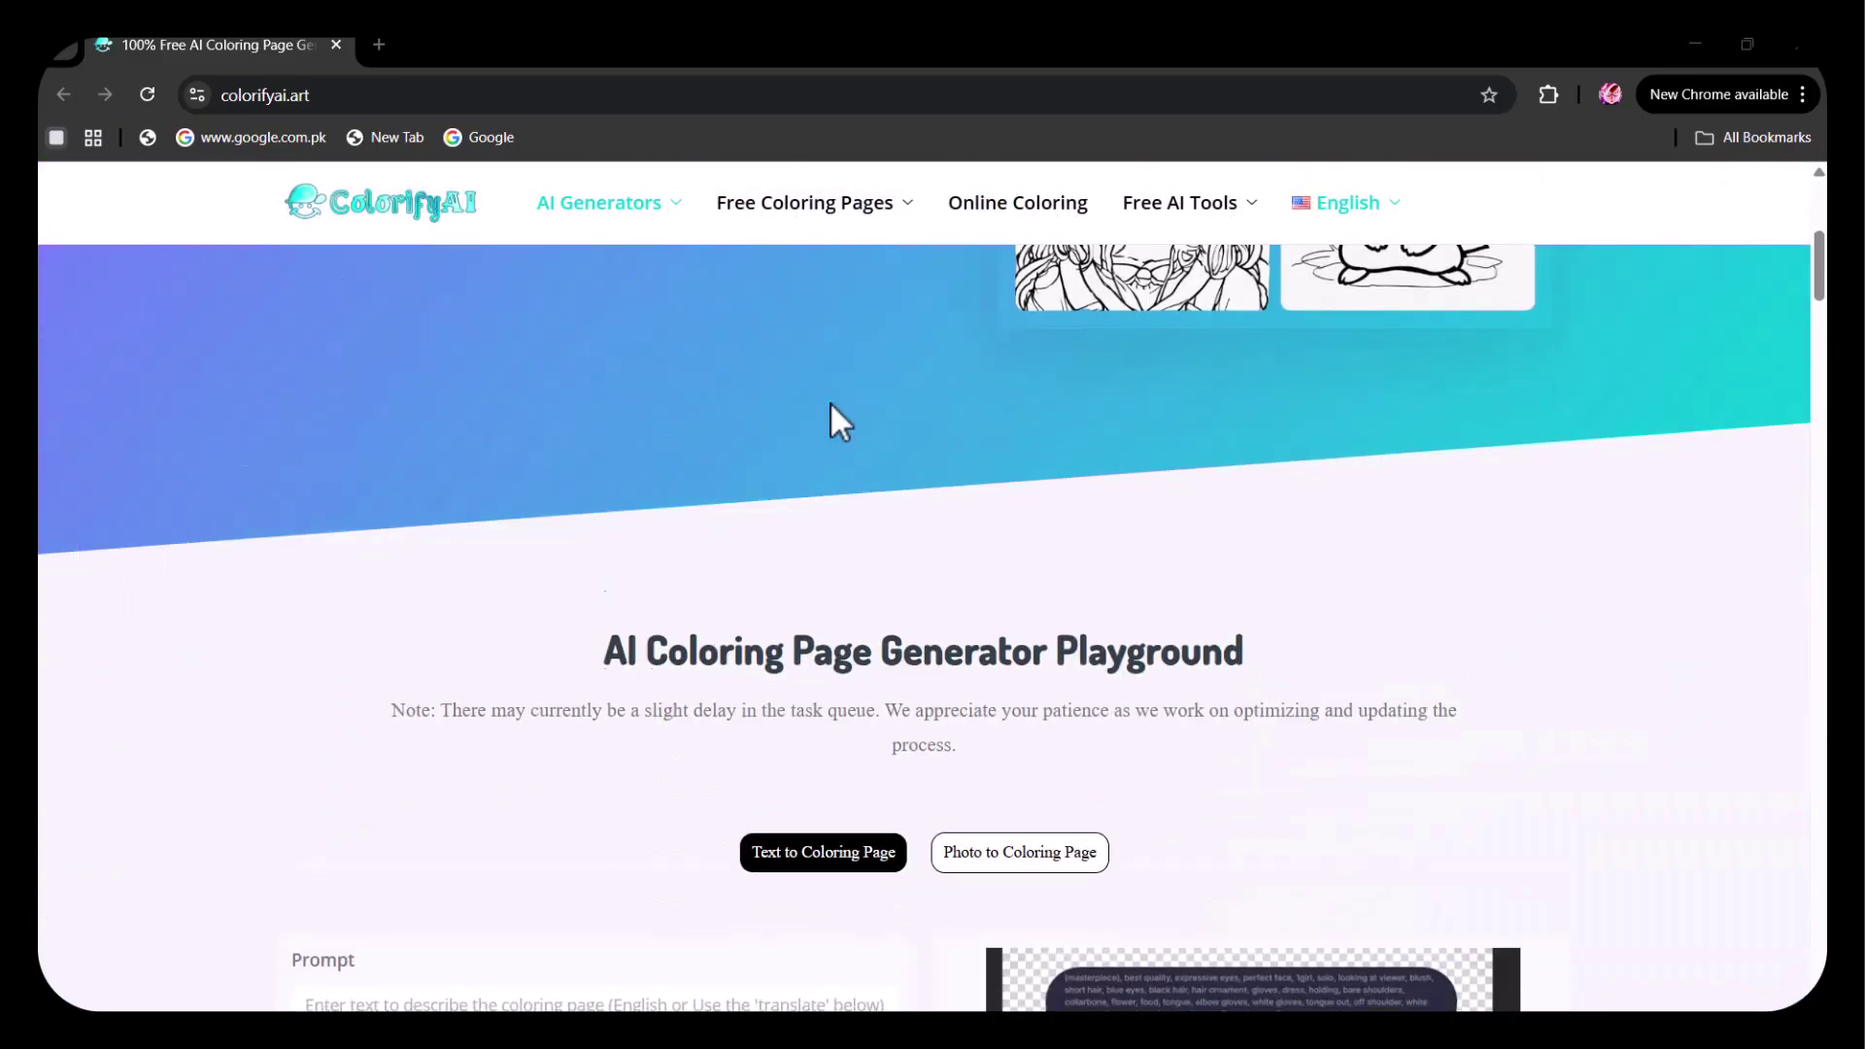
{"action": "scroll", "coordinate": [833, 404], "scroll_direction": "down", "scroll_amount": 9}
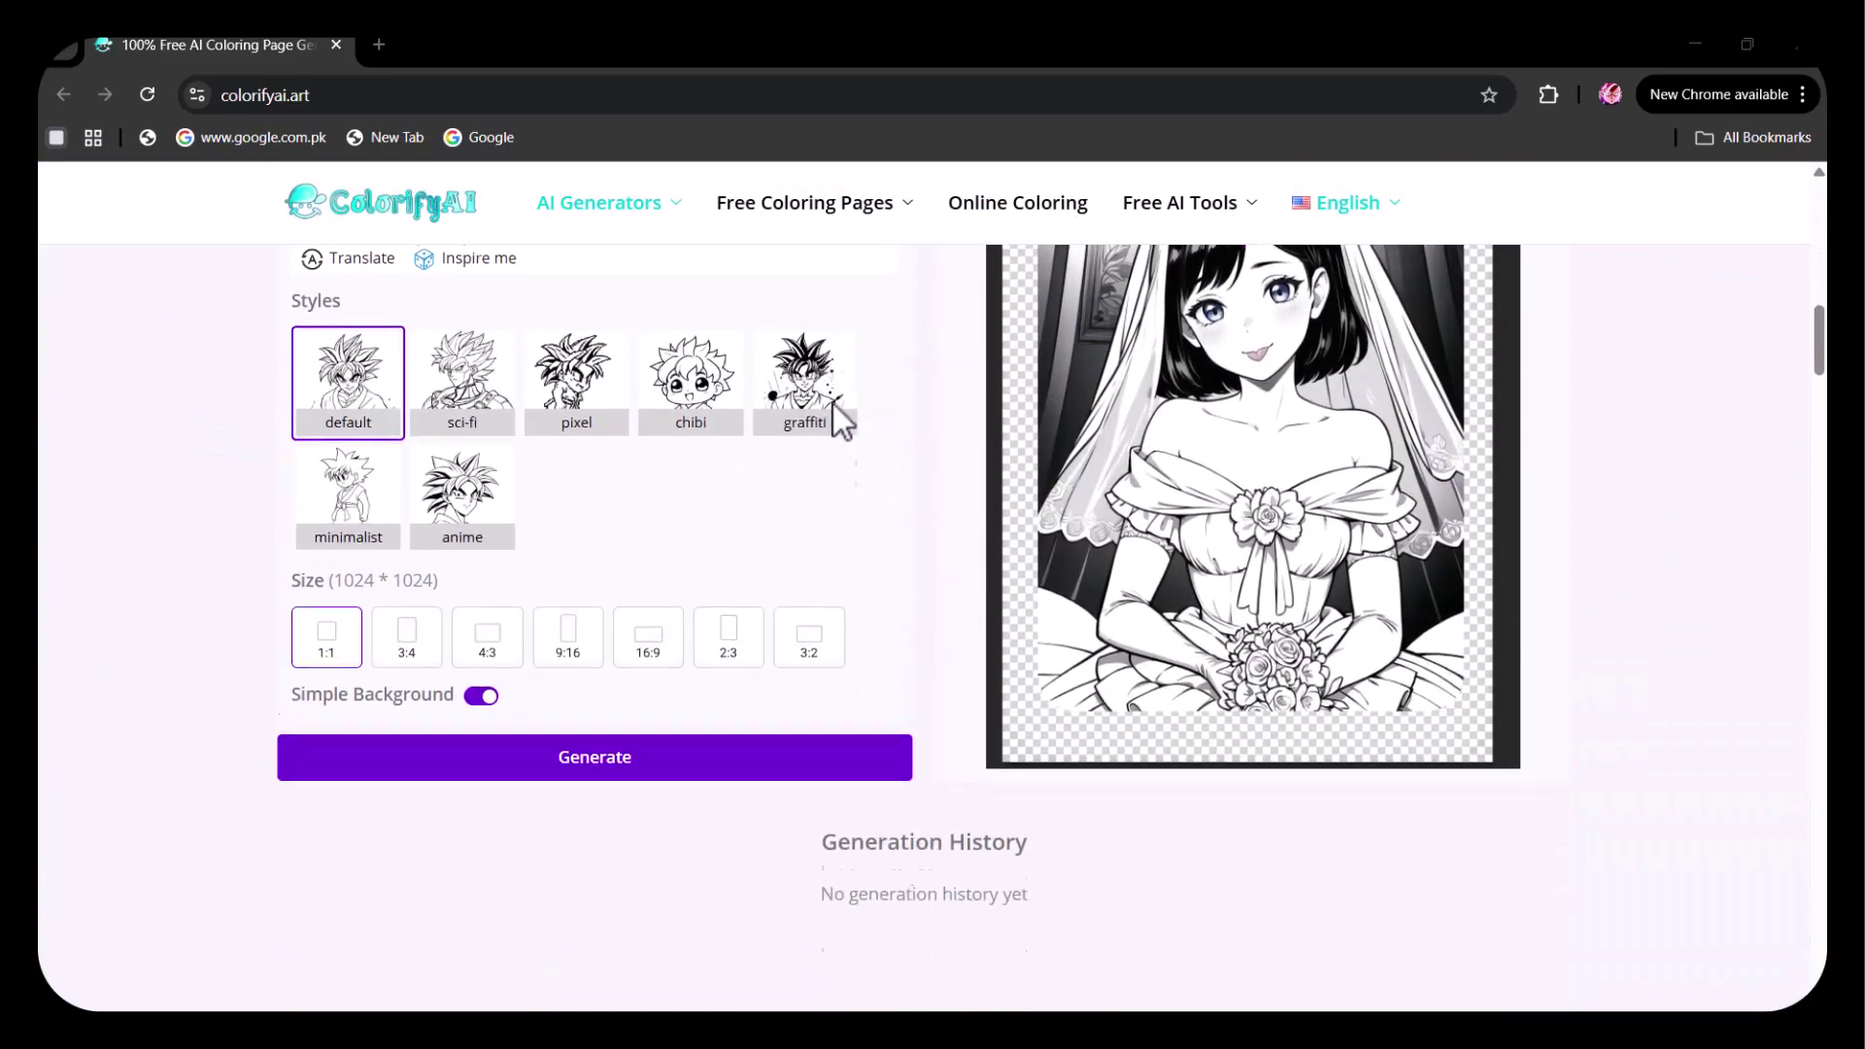
{"action": "scroll", "coordinate": [841, 420], "scroll_direction": "up", "scroll_amount": 18}
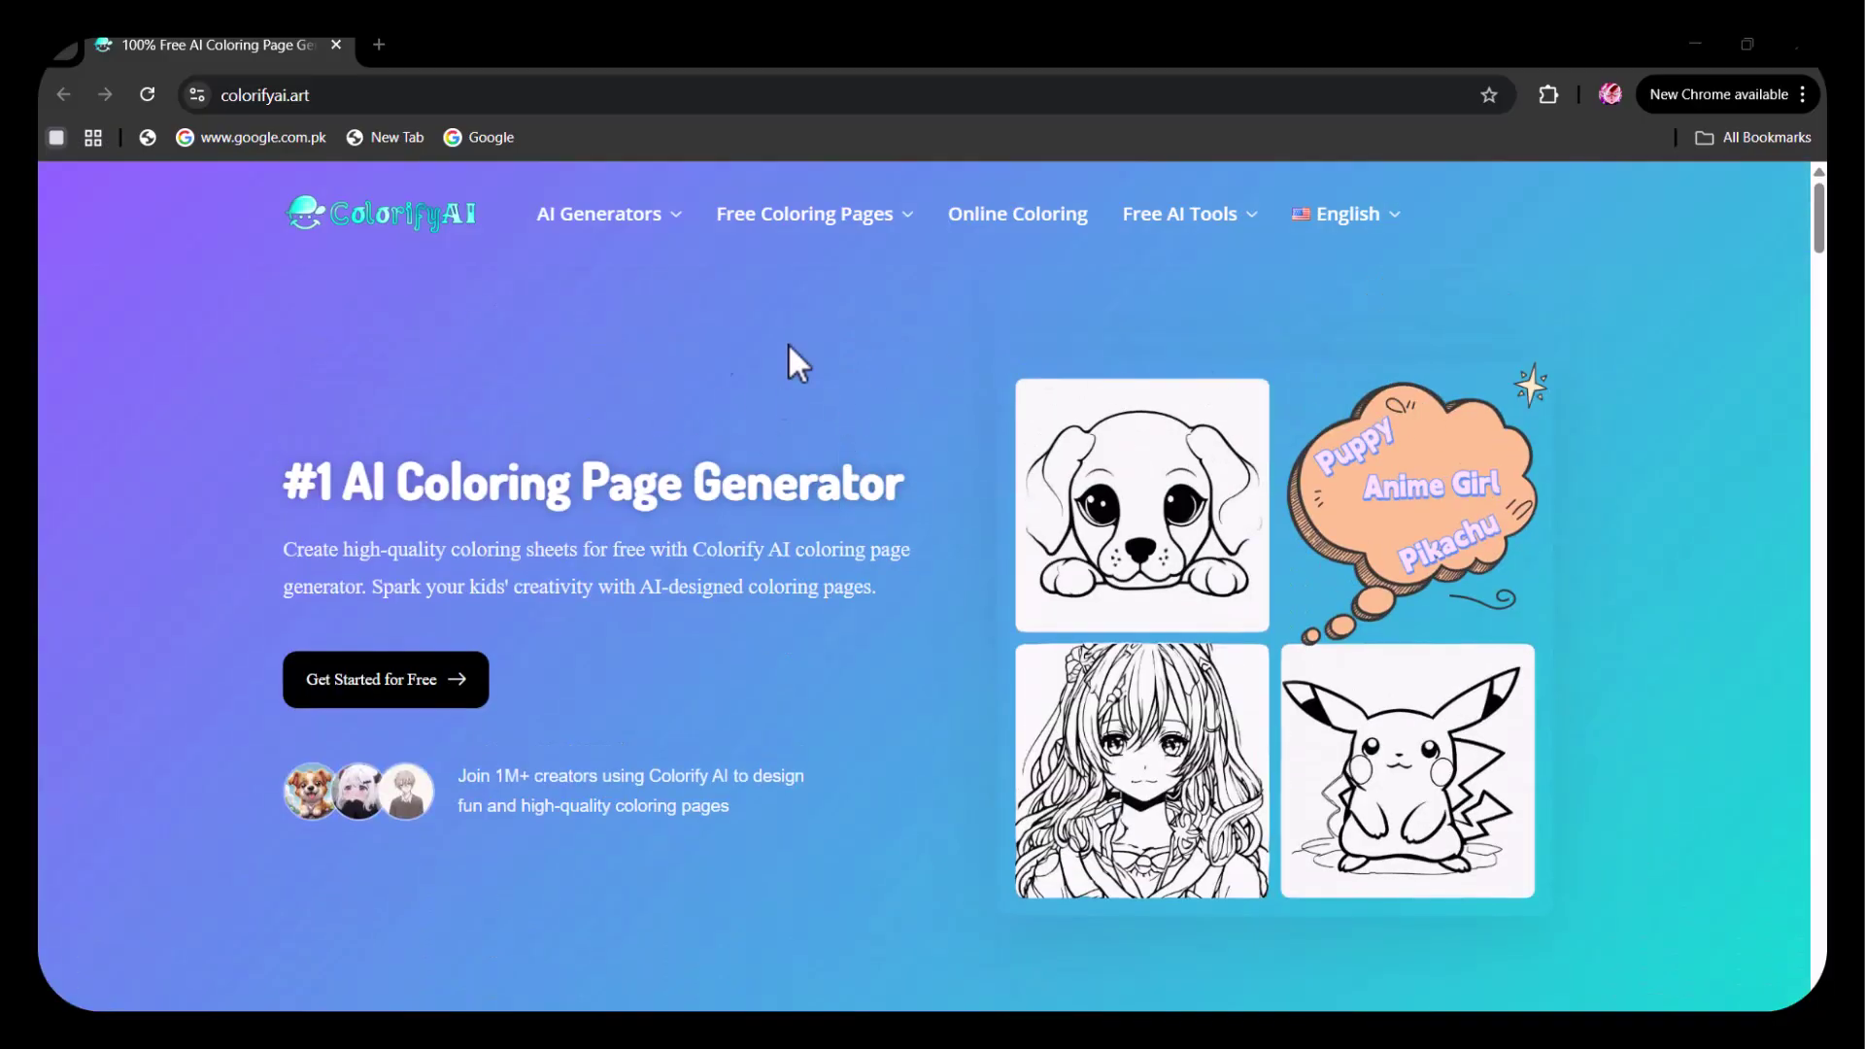
{"action": "left_click", "coordinate": [1017, 214]}
{"action": "scroll", "coordinate": [416, 666], "scroll_direction": "up", "scroll_amount": 5}
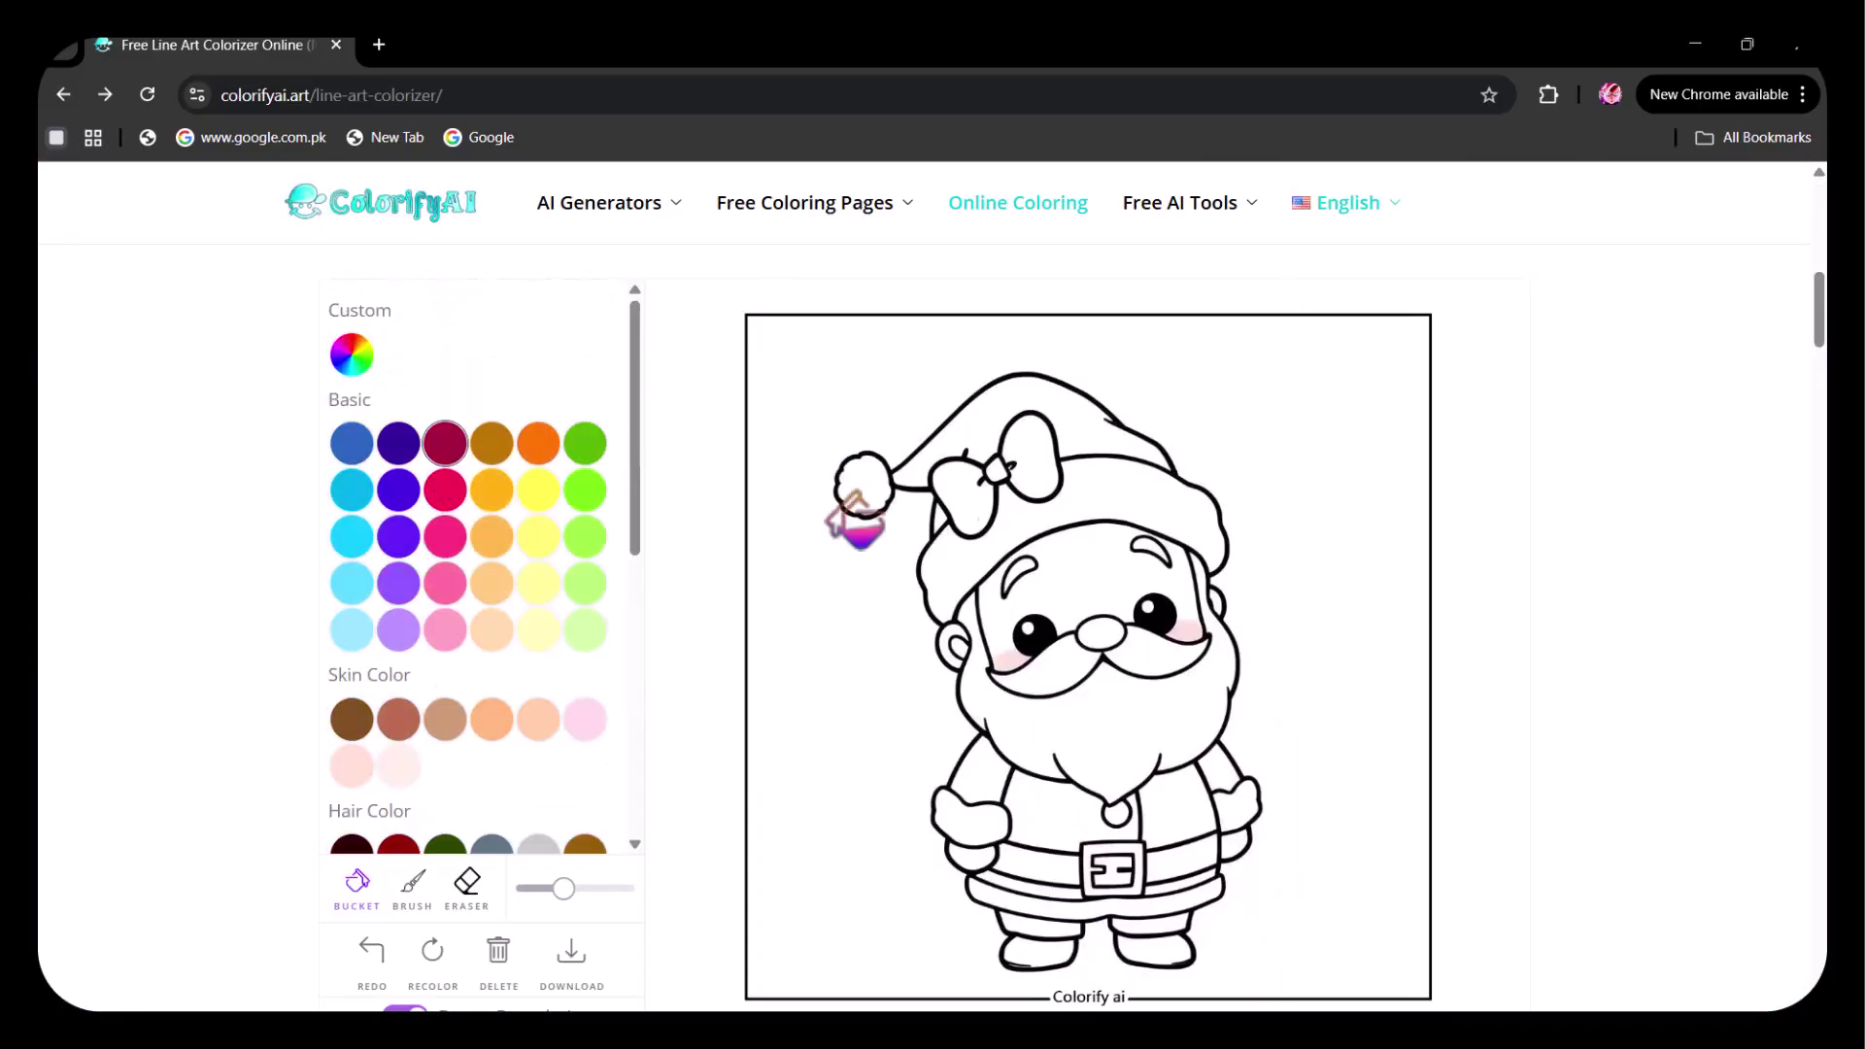
Fill Santa's hat, jacket and both sleeves crimson.
{"action": "left_click", "coordinate": [1122, 491]}
{"action": "left_click", "coordinate": [1112, 427]}
{"action": "left_click", "coordinate": [1175, 806]}
{"action": "left_click", "coordinate": [1068, 820]}
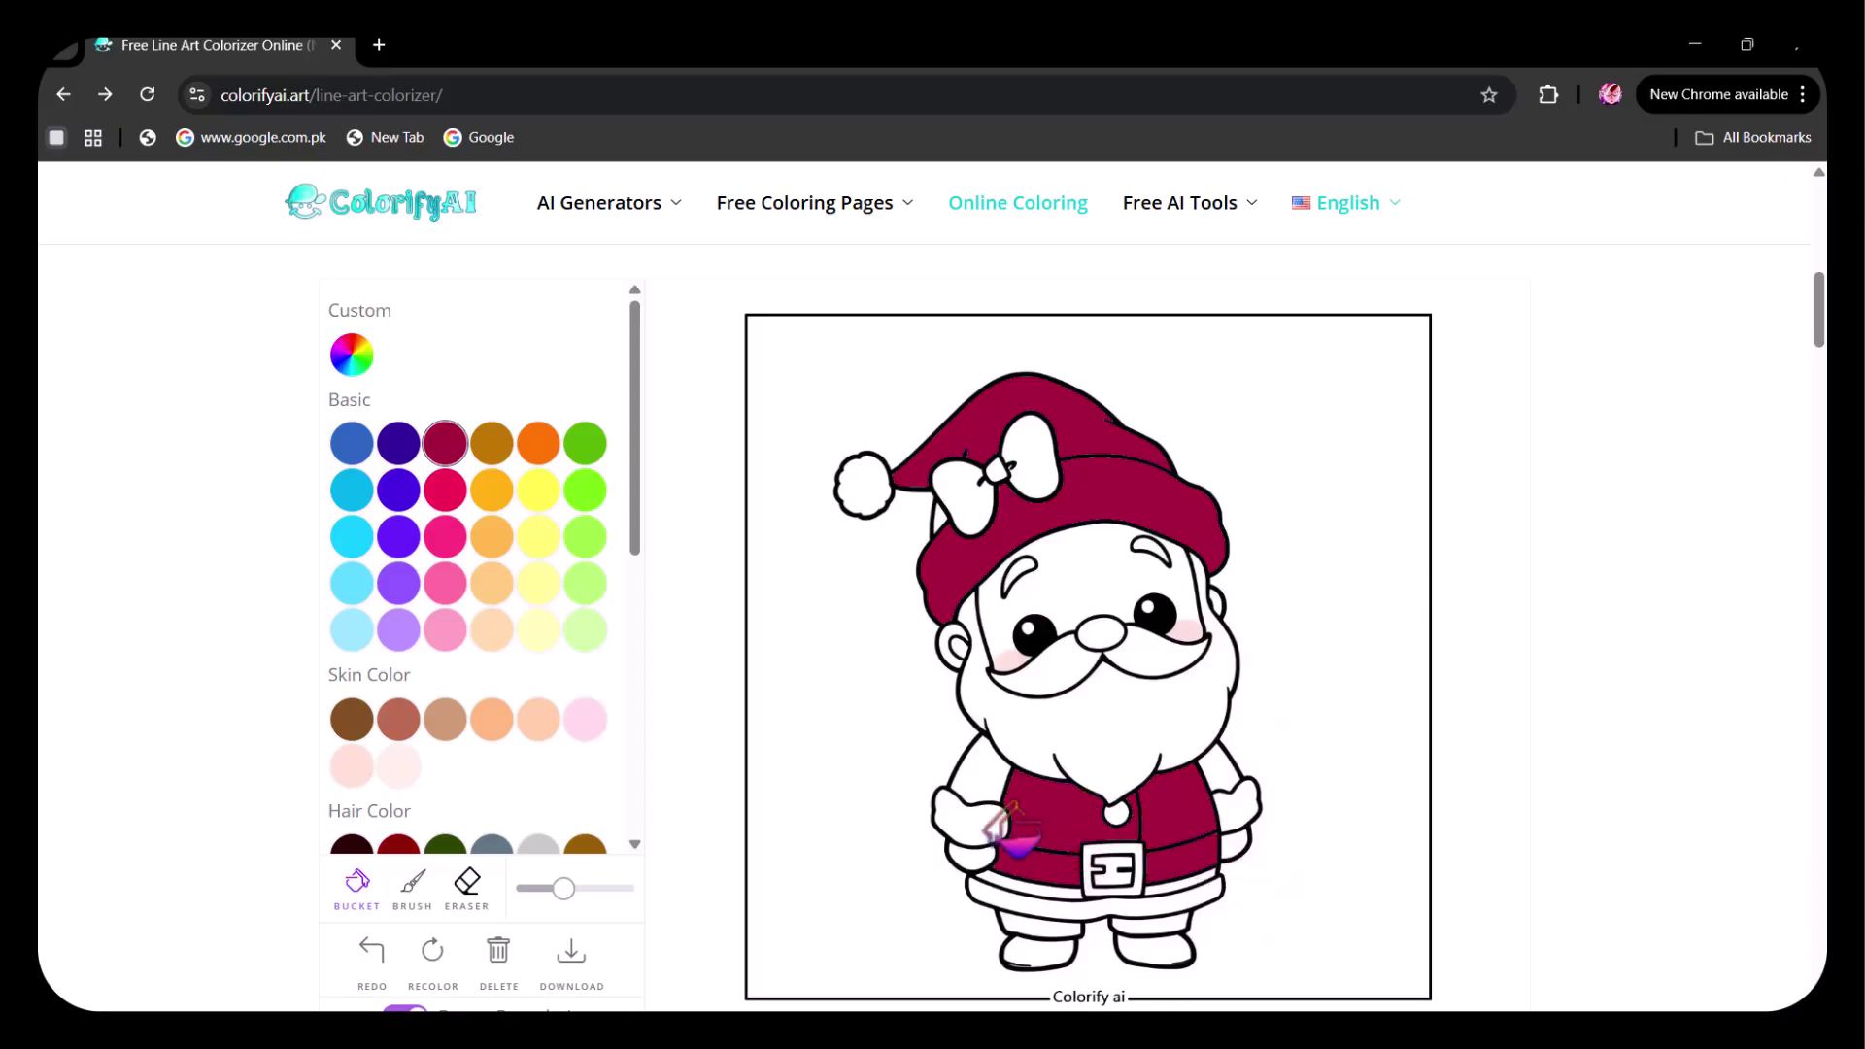
{"action": "left_click", "coordinate": [981, 767]}
{"action": "left_click", "coordinate": [1238, 760]}
Color Santa's face light pink, his beard, mustache and nose dark brown, and his bow pink.
{"action": "left_click", "coordinate": [398, 766]}
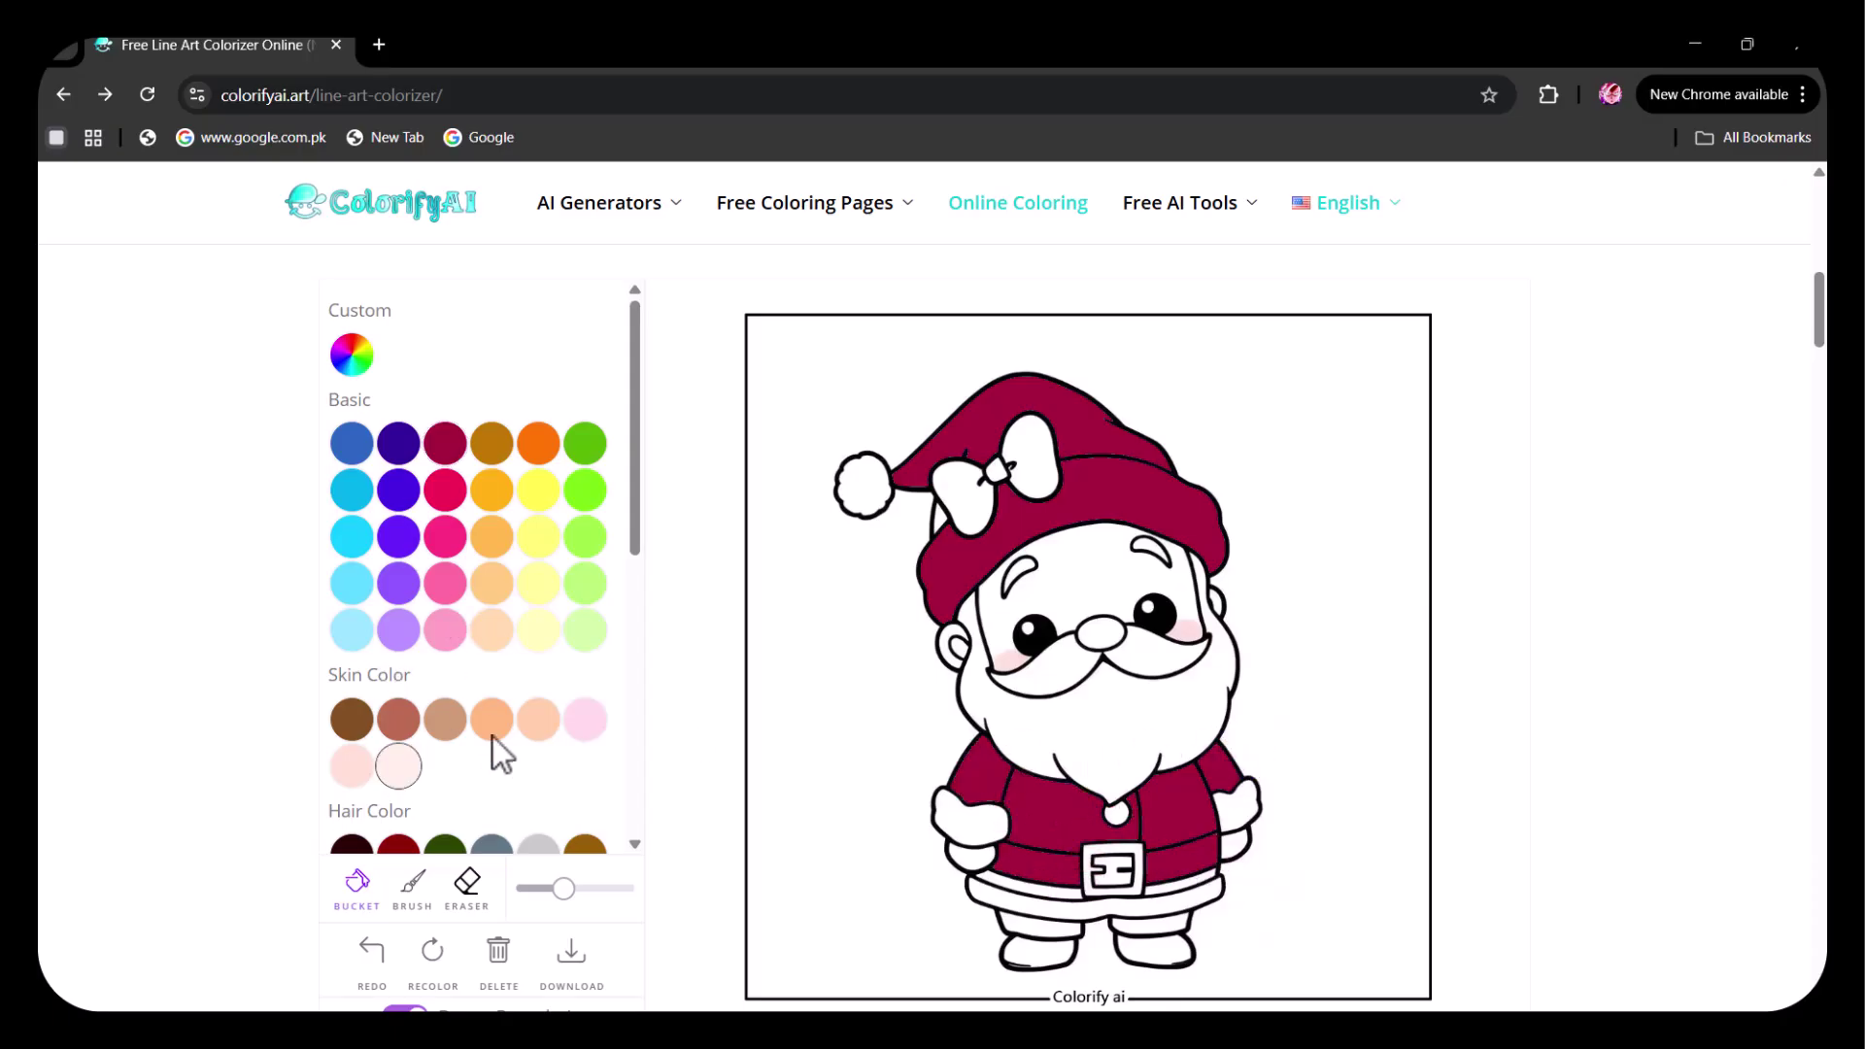
{"action": "left_click", "coordinate": [1127, 549]}
{"action": "left_click", "coordinate": [351, 766]}
{"action": "left_click", "coordinate": [1073, 595]}
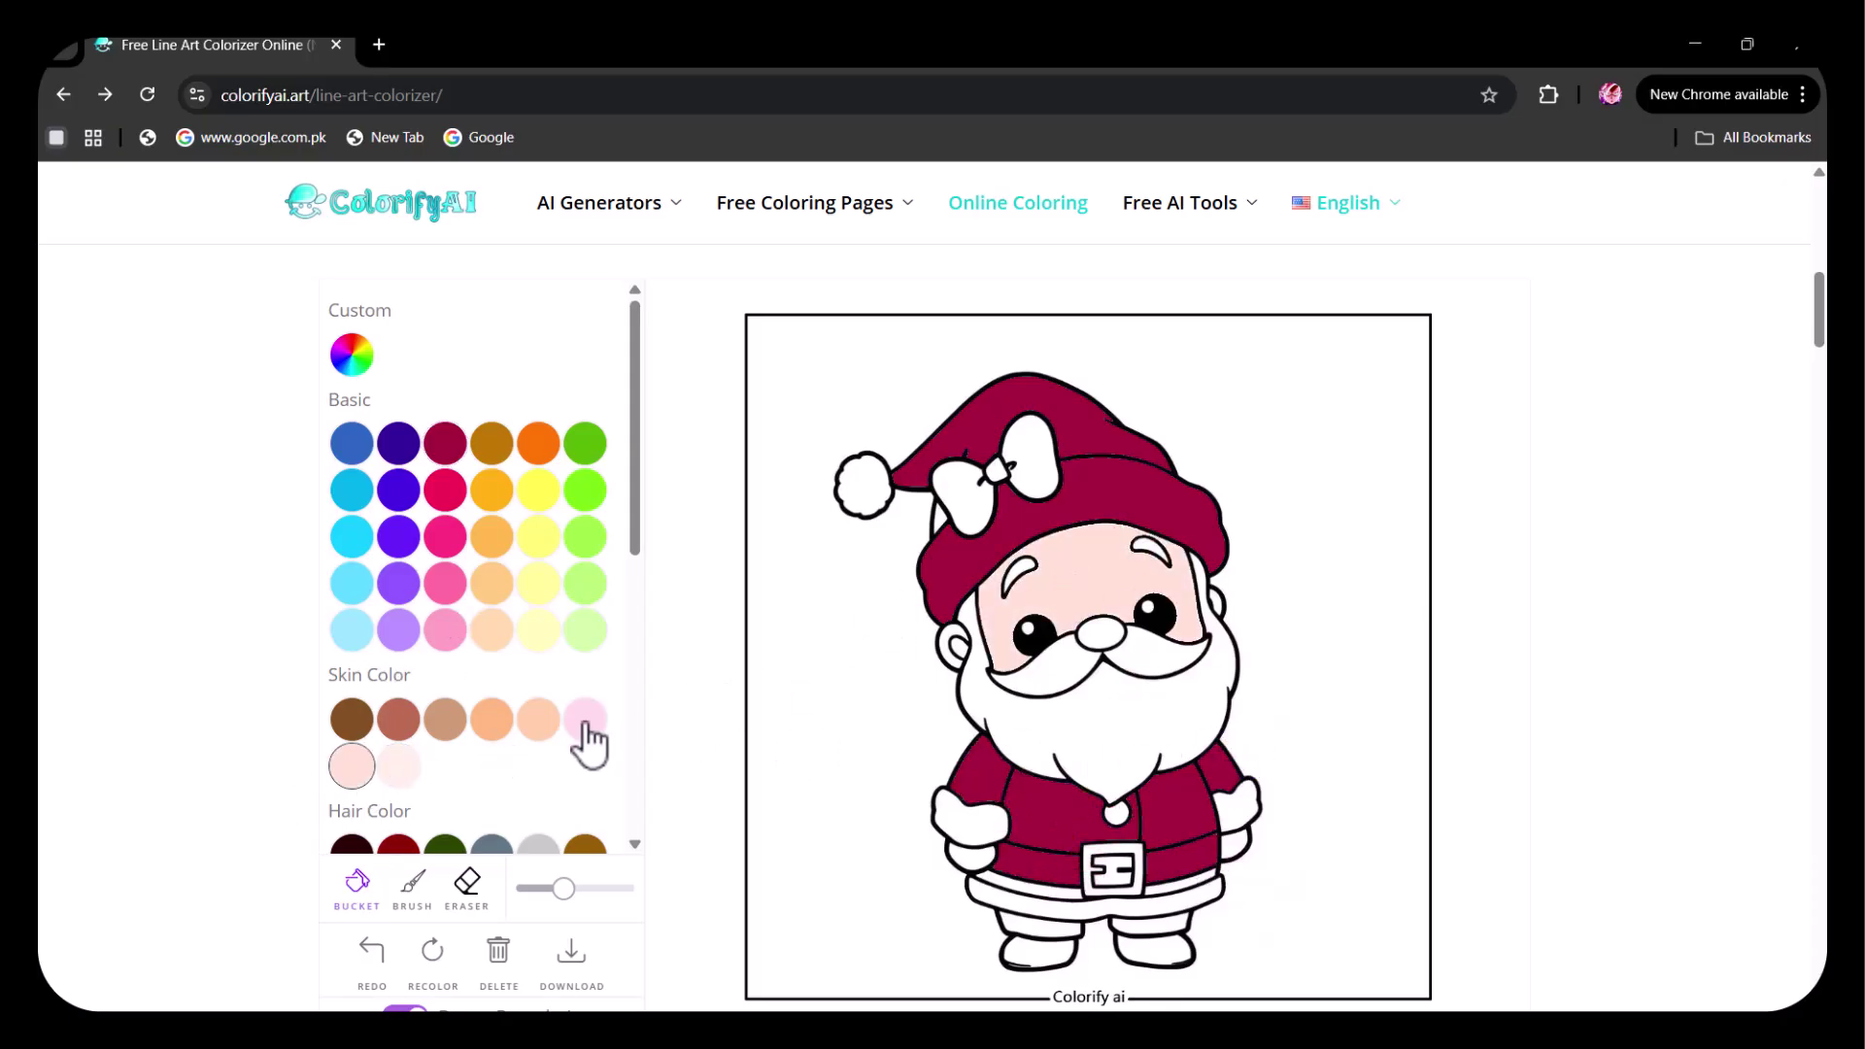
{"action": "left_click", "coordinate": [352, 719]}
{"action": "left_click", "coordinate": [986, 670]}
{"action": "left_click", "coordinate": [1155, 665]}
{"action": "left_click", "coordinate": [1100, 631]}
{"action": "left_click", "coordinate": [1044, 670]}
{"action": "left_click", "coordinate": [445, 583]}
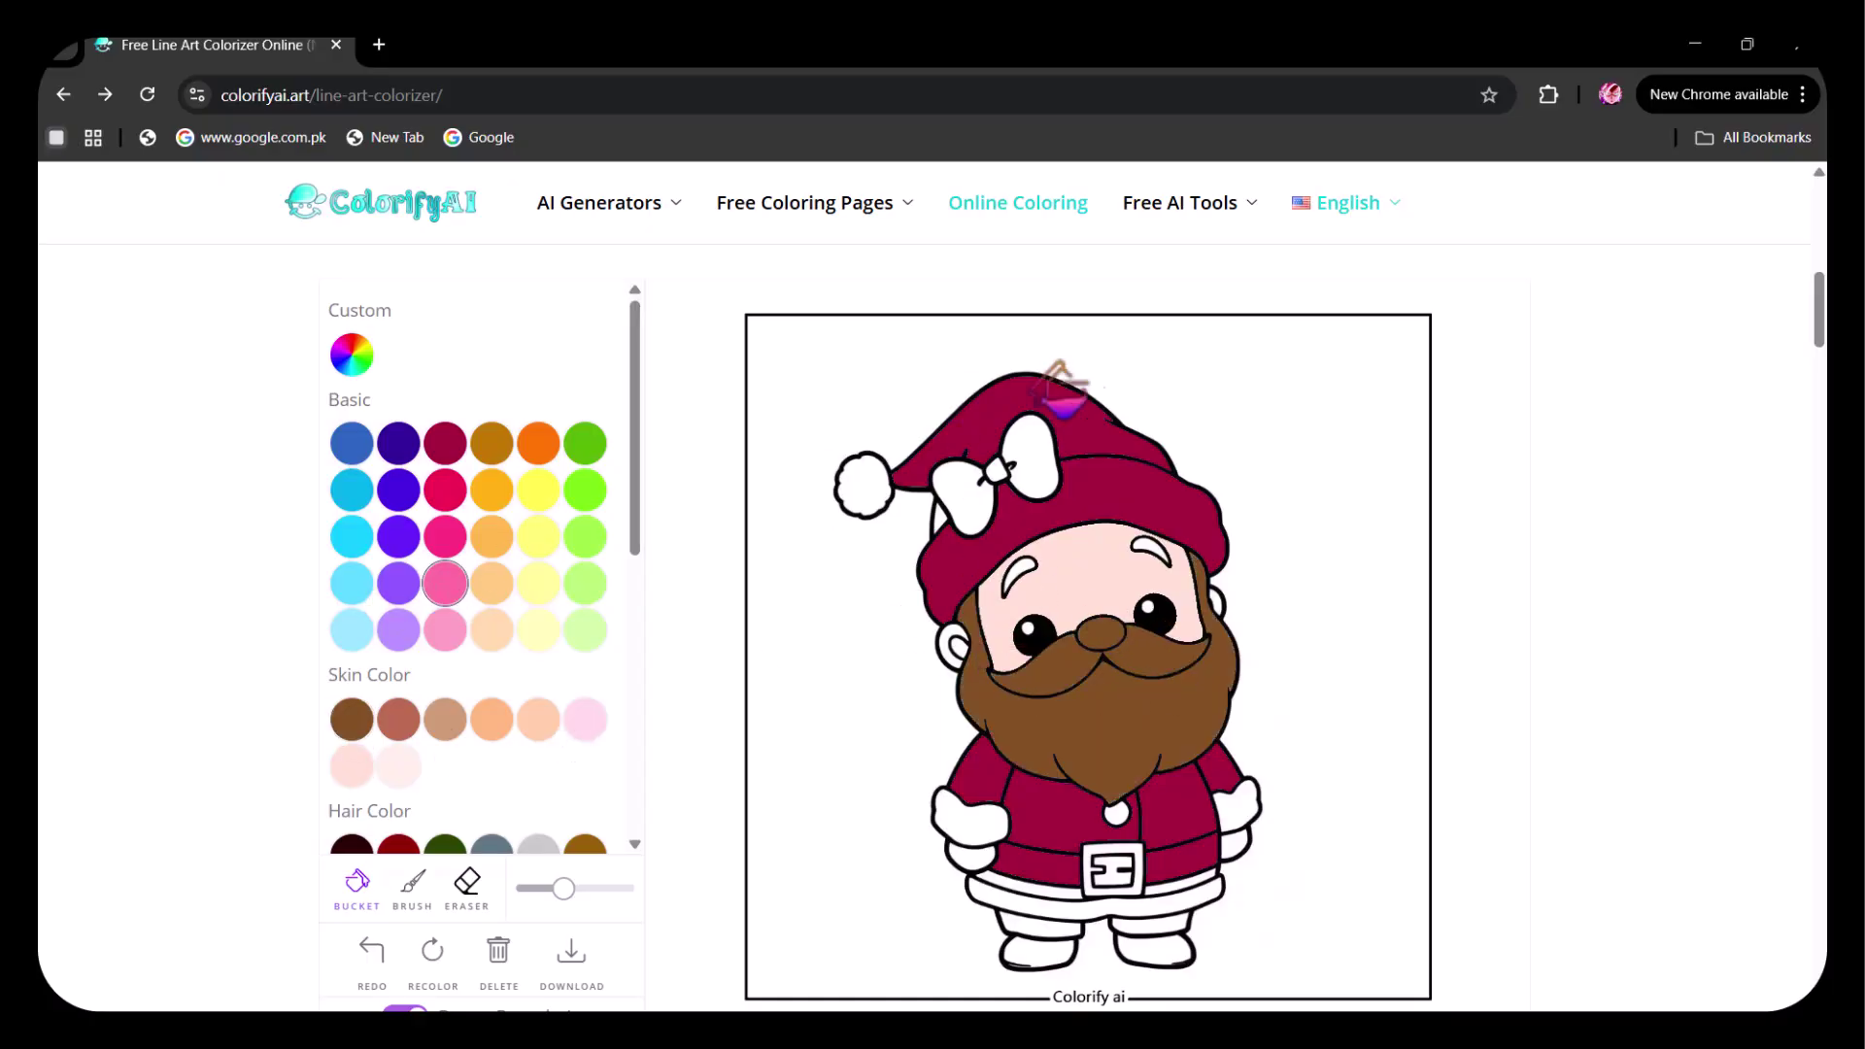
{"action": "left_click", "coordinate": [1029, 452]}
On the goldfish page, fill the body orange, tail fins golden, dorsal and pelvic fins light orange.
{"action": "left_click", "coordinate": [966, 491]}
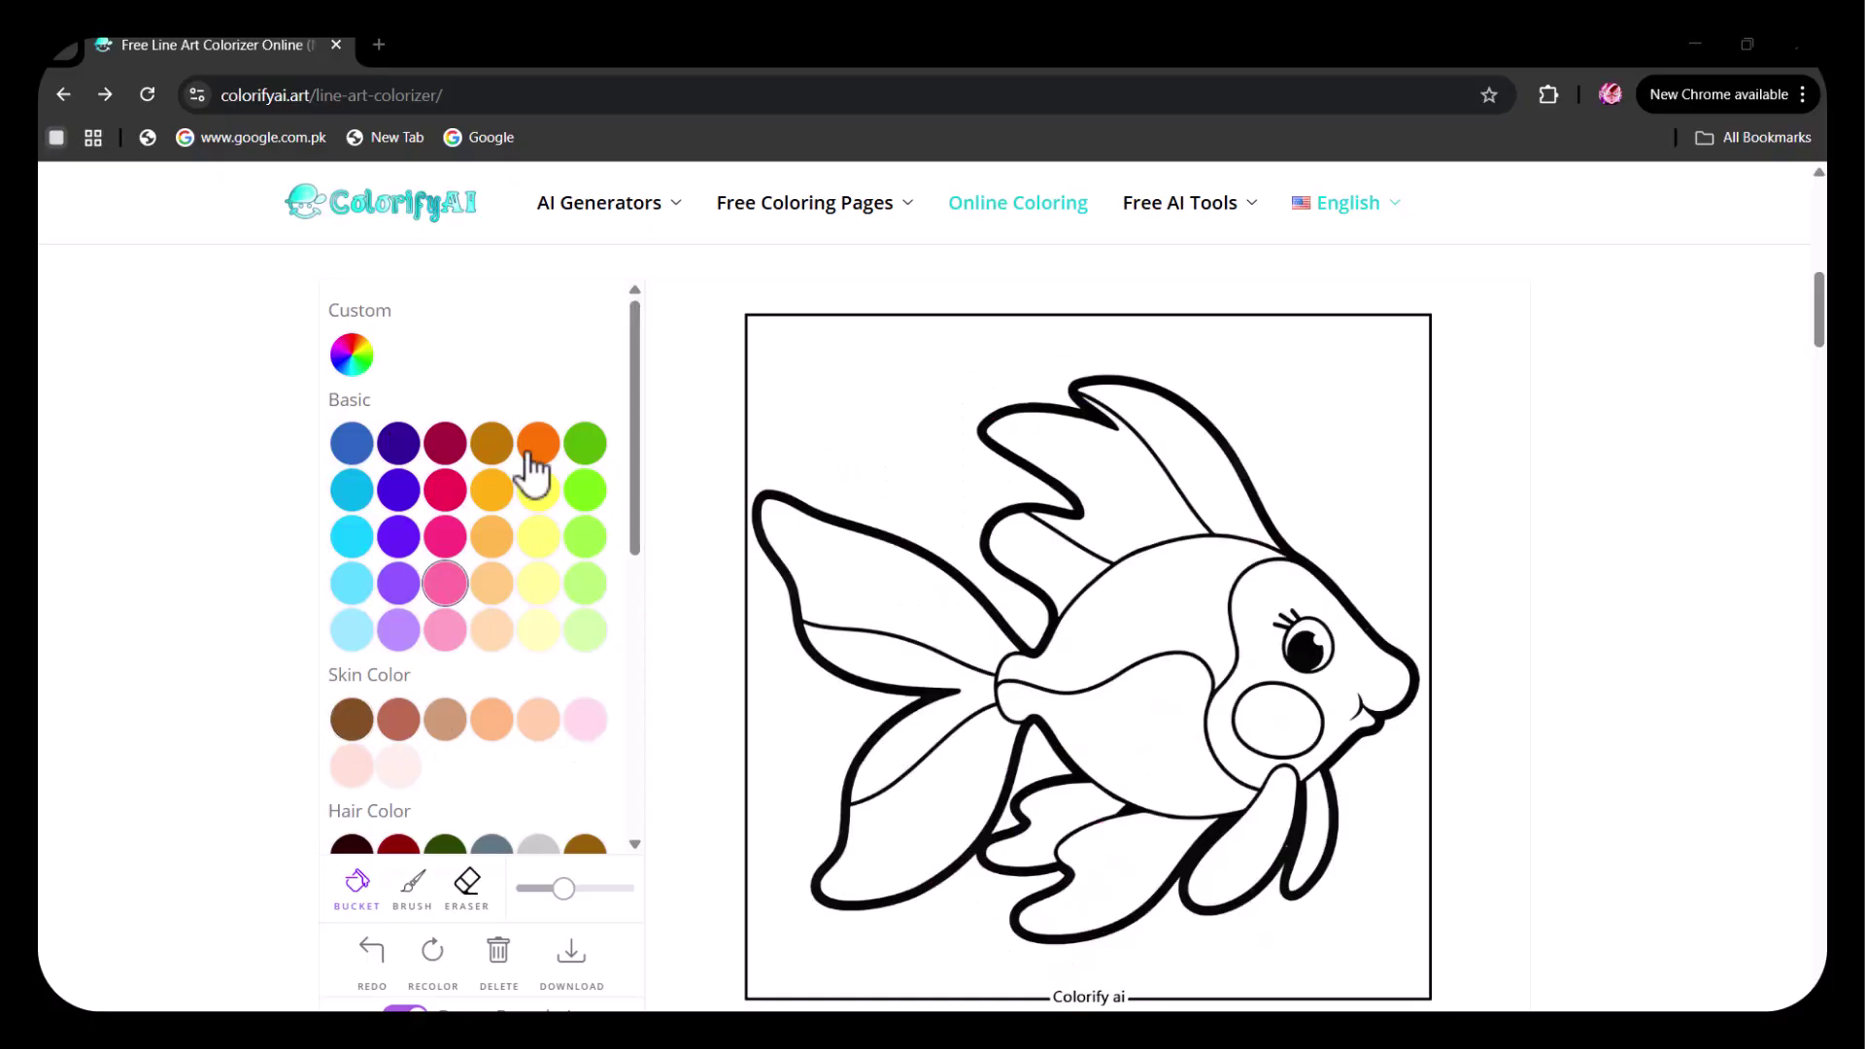
{"action": "left_click", "coordinate": [538, 443]}
{"action": "left_click", "coordinate": [1194, 602]}
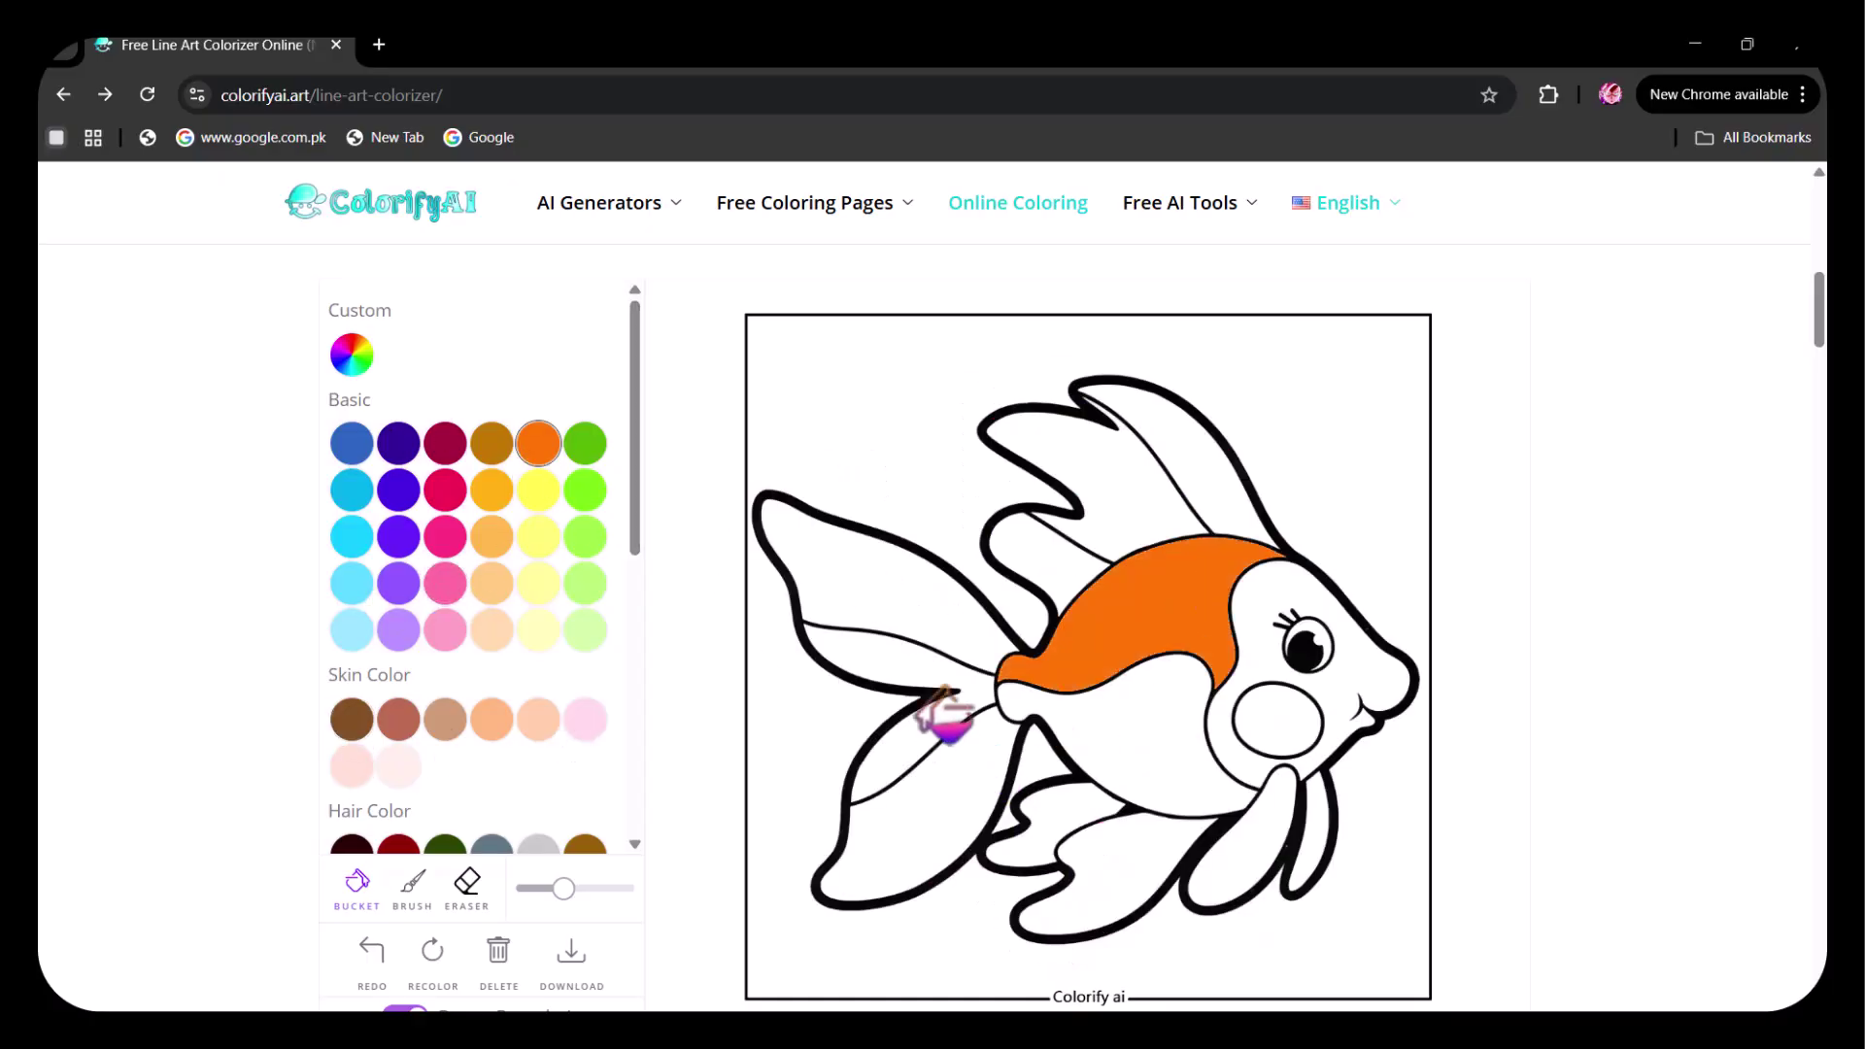
{"action": "left_click", "coordinate": [944, 701]}
{"action": "left_click", "coordinate": [492, 489]}
{"action": "left_click", "coordinate": [874, 572]}
{"action": "left_click", "coordinate": [979, 767]}
{"action": "left_click", "coordinate": [491, 536]}
{"action": "left_click", "coordinate": [1146, 505]}
{"action": "left_click", "coordinate": [1170, 835]}
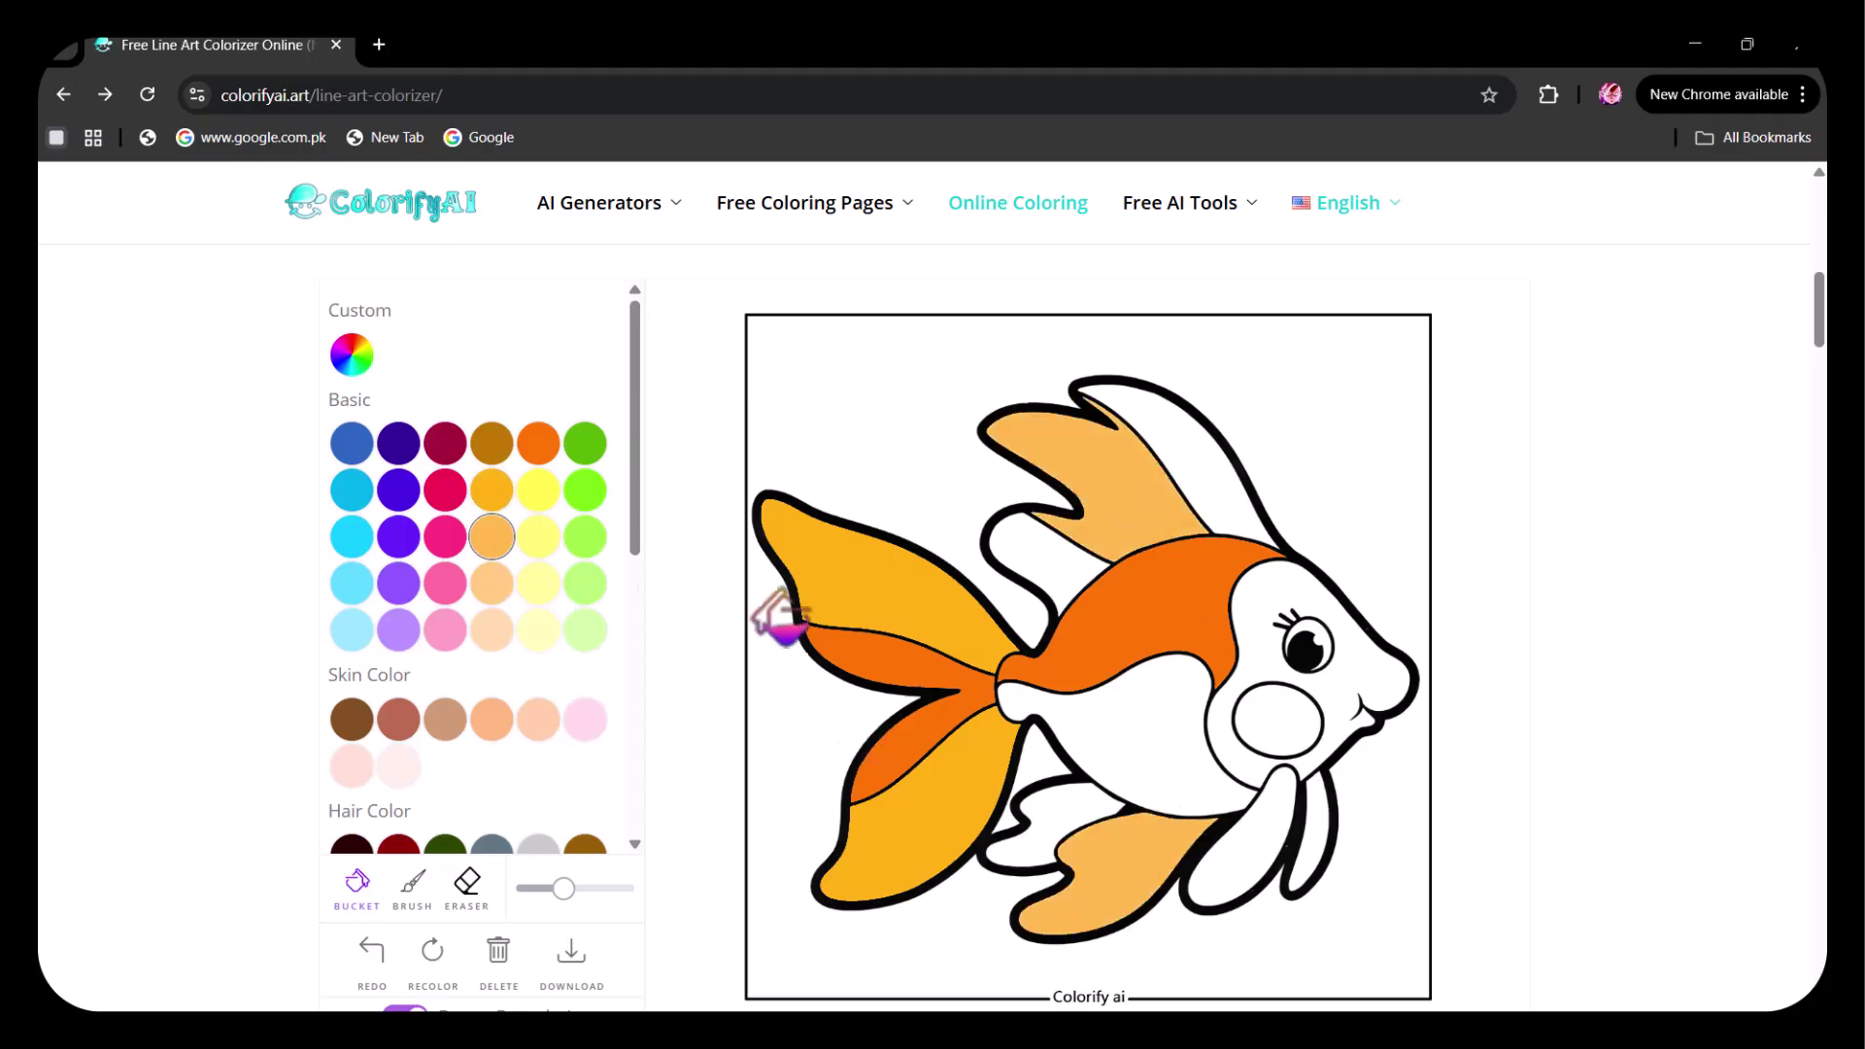
Finish the goldfish: yellow fin lobes, peach face, brown belly, pink mouth, light blue background.
{"action": "left_click", "coordinate": [538, 530]}
{"action": "left_click", "coordinate": [1061, 544]}
{"action": "left_click", "coordinate": [1088, 806]}
{"action": "left_click", "coordinate": [1236, 483]}
{"action": "left_click", "coordinate": [1330, 824]}
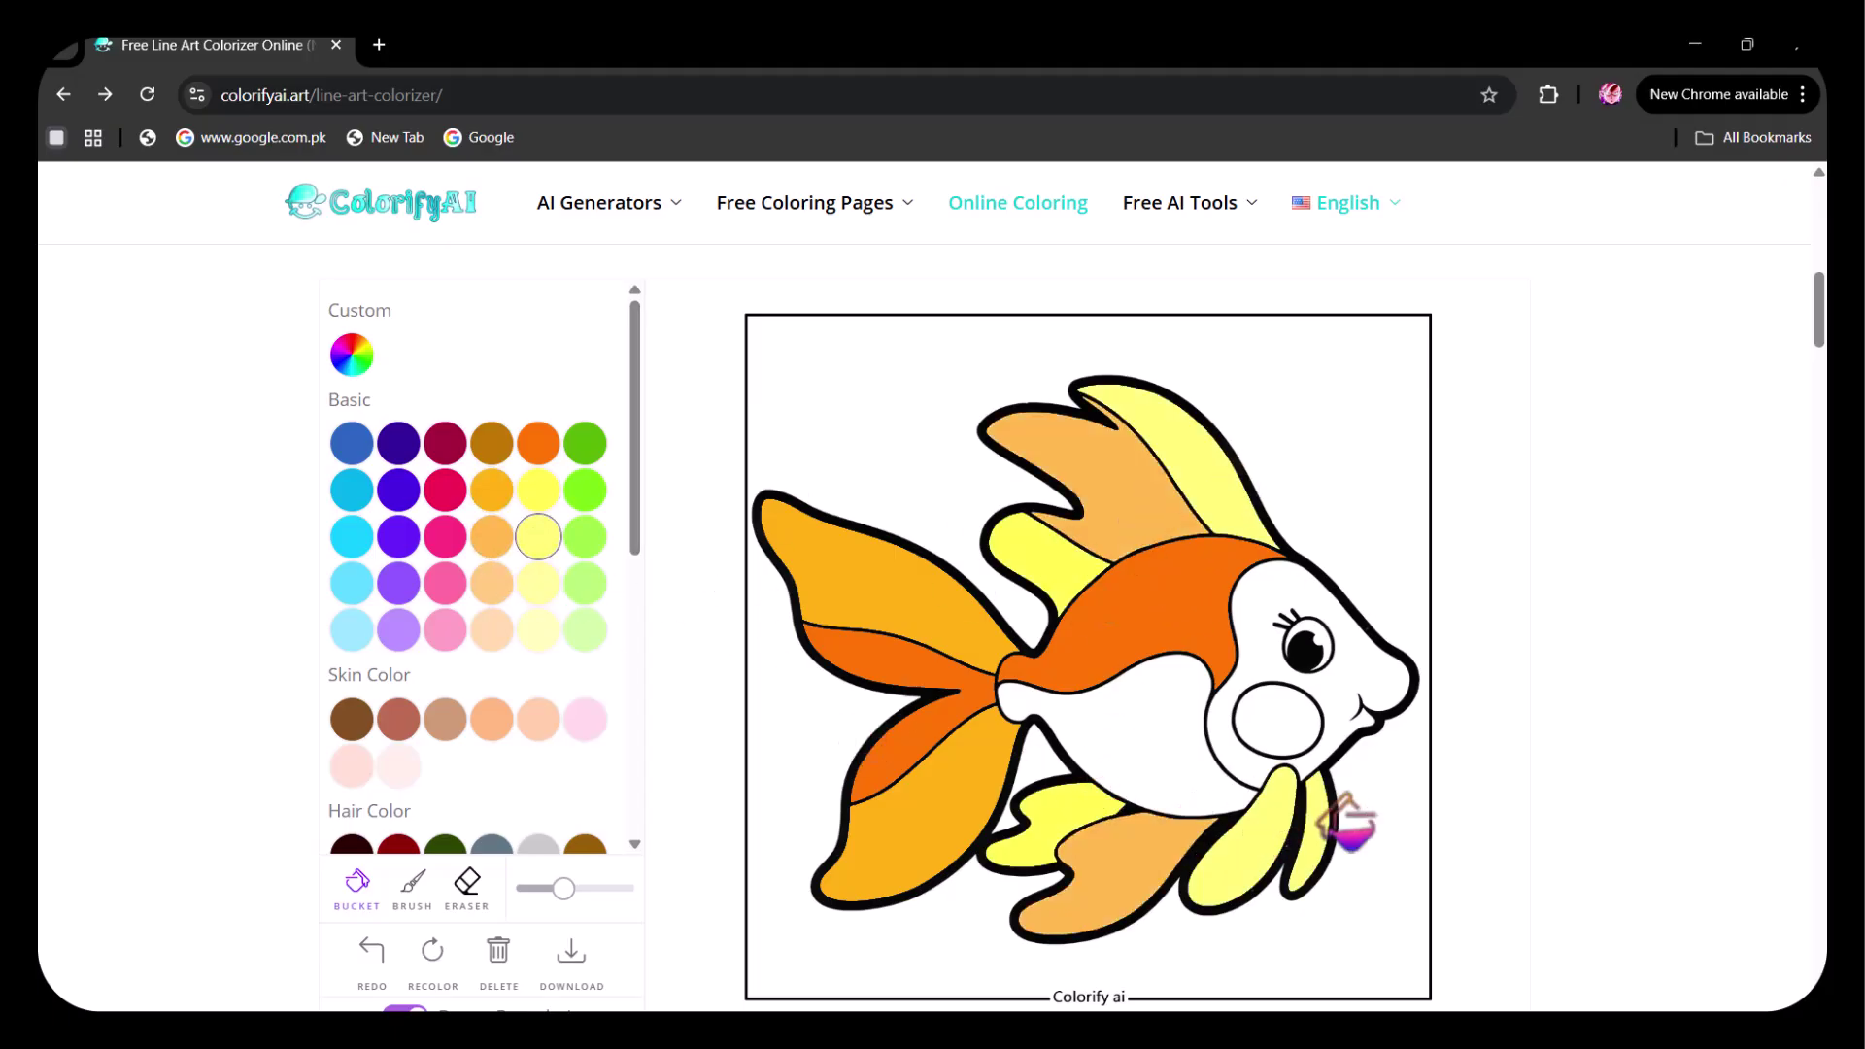
{"action": "left_click", "coordinate": [491, 583]}
{"action": "left_click", "coordinate": [1301, 674]}
{"action": "left_click", "coordinate": [492, 443]}
{"action": "left_click", "coordinate": [1126, 680]}
{"action": "left_click", "coordinate": [445, 536]}
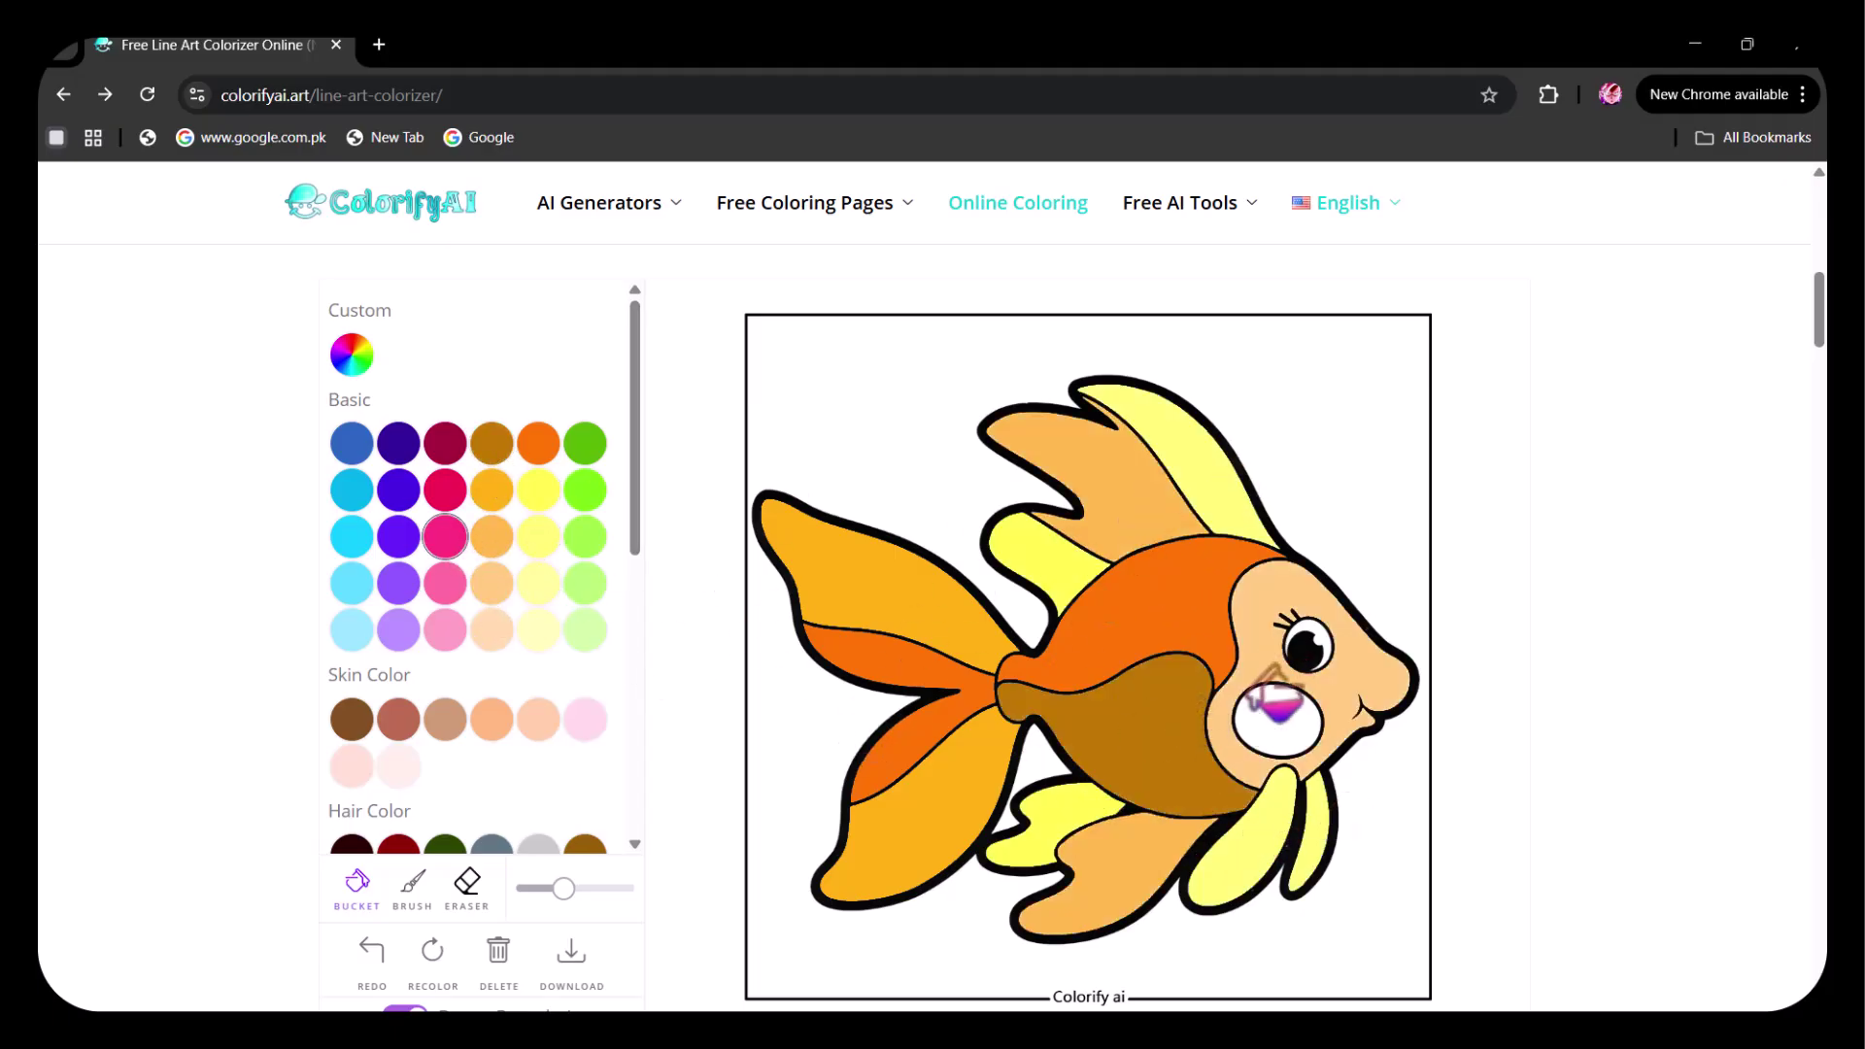
{"action": "left_click", "coordinate": [1272, 697]}
{"action": "left_click", "coordinate": [351, 583]}
On the dinosaur scene, fill the sky cyan, bushes forest green and ground lime green.
{"action": "left_click", "coordinate": [870, 437]}
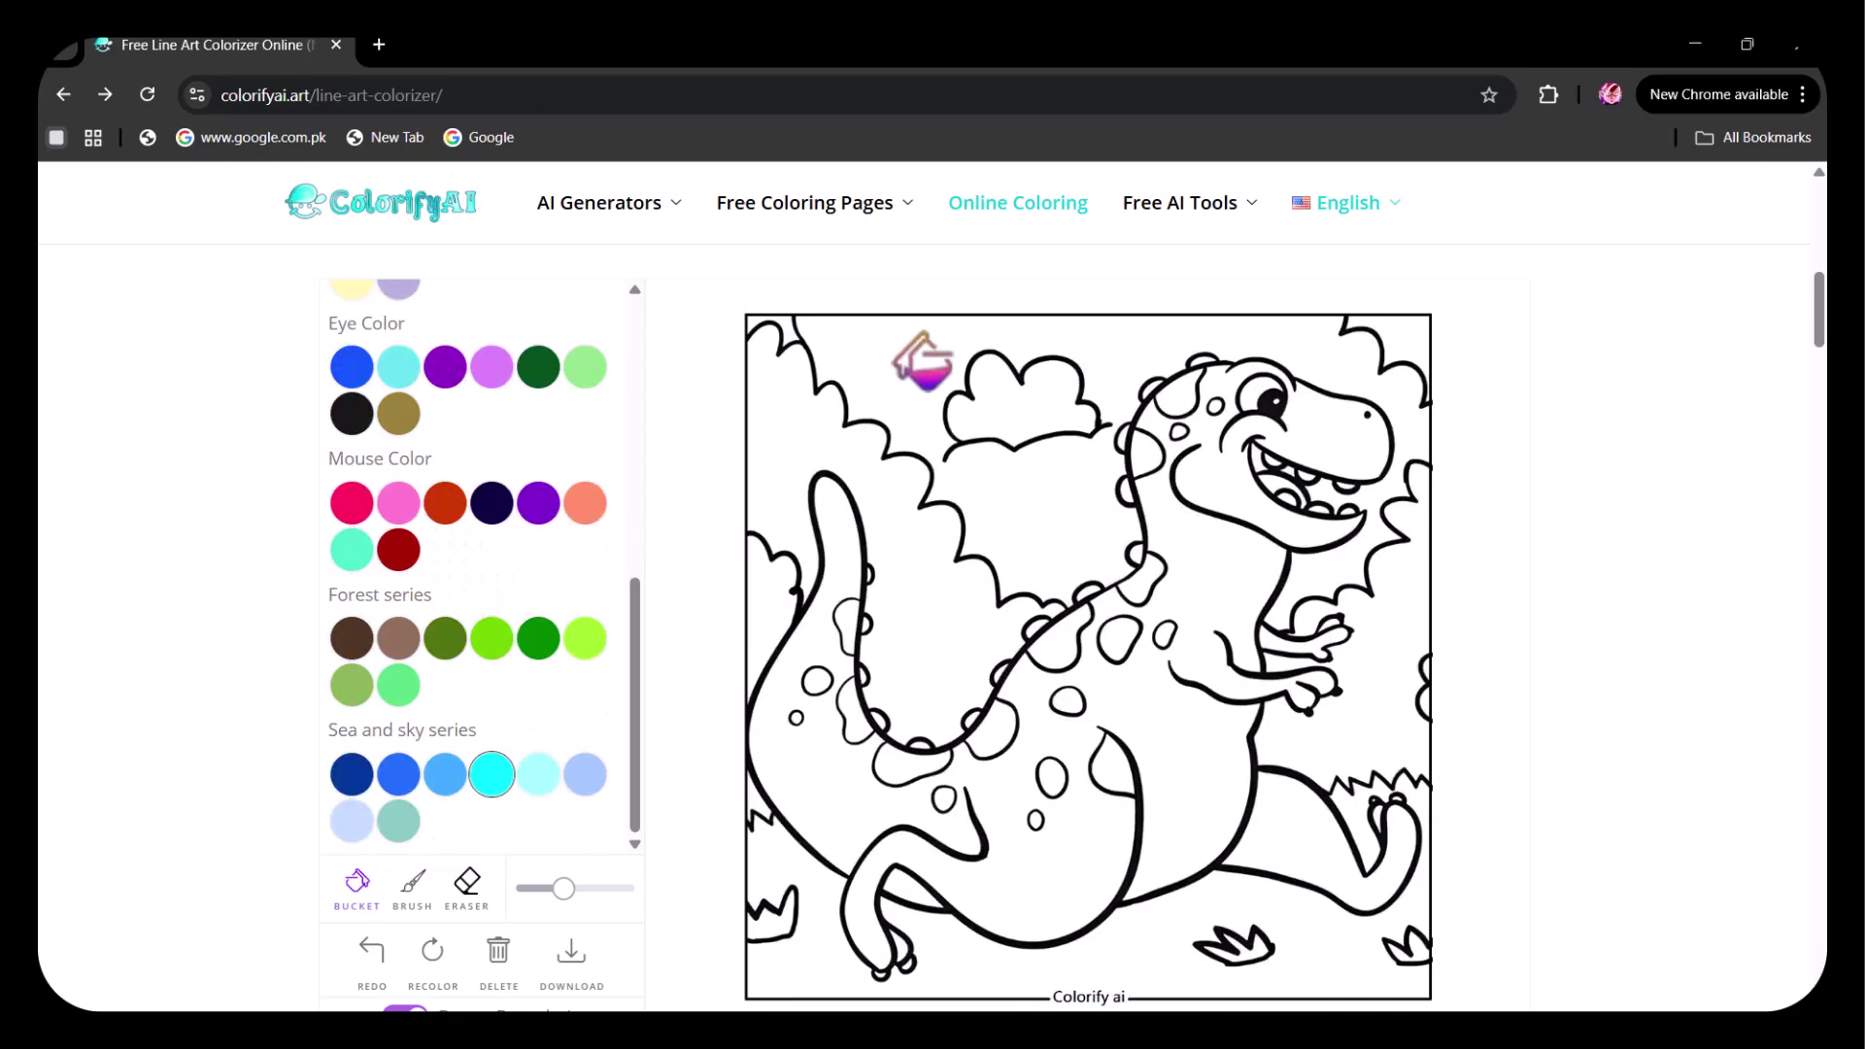
{"action": "left_click", "coordinate": [922, 361]}
{"action": "left_click", "coordinate": [538, 638]}
{"action": "left_click", "coordinate": [819, 418]}
{"action": "left_click", "coordinate": [1413, 626]}
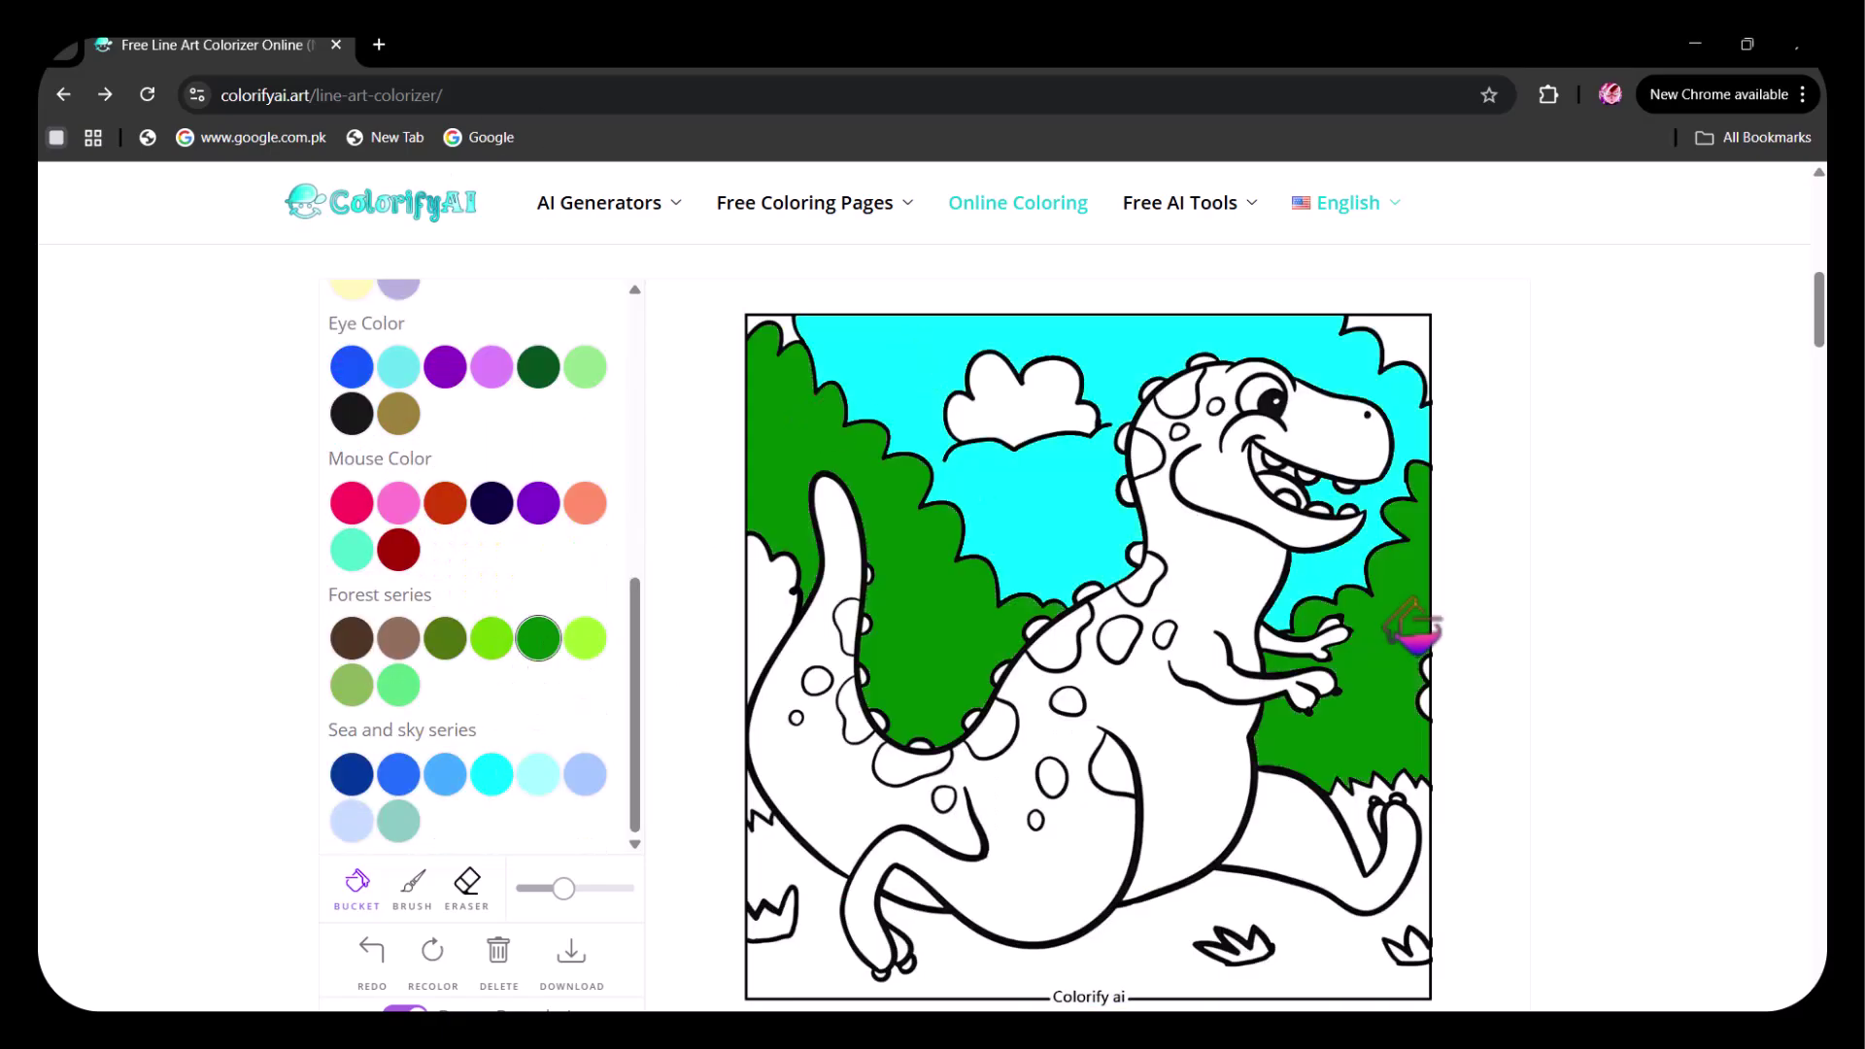
{"action": "left_click", "coordinate": [492, 638]}
{"action": "left_click", "coordinate": [761, 936]}
{"action": "scroll", "coordinate": [433, 624], "scroll_direction": "up", "scroll_amount": 3}
Fill the dinosaur's body and leg purple and its spots, tail band and arm orchid.
{"action": "left_click", "coordinate": [444, 483]}
{"action": "left_click", "coordinate": [1185, 735]}
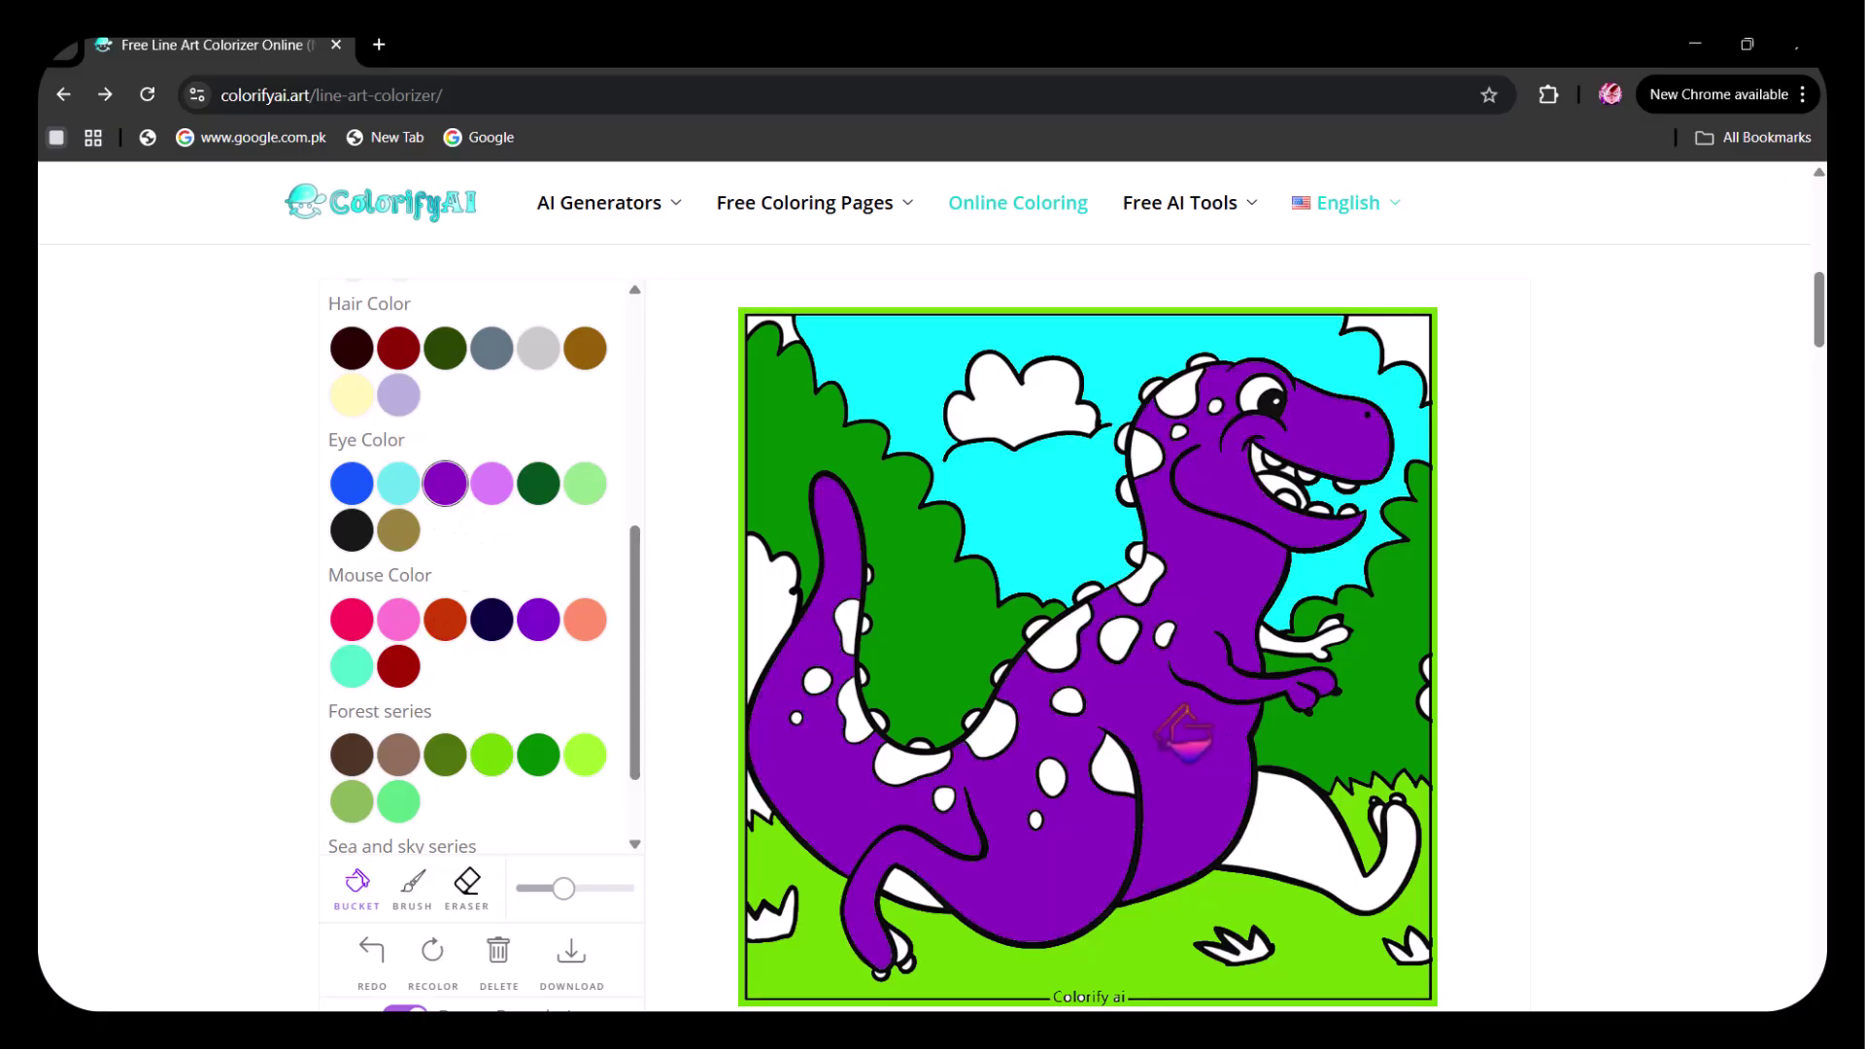
{"action": "left_click", "coordinate": [1302, 860]}
{"action": "left_click", "coordinate": [491, 483]}
{"action": "left_click", "coordinate": [923, 758]}
{"action": "left_click", "coordinate": [1115, 768]}
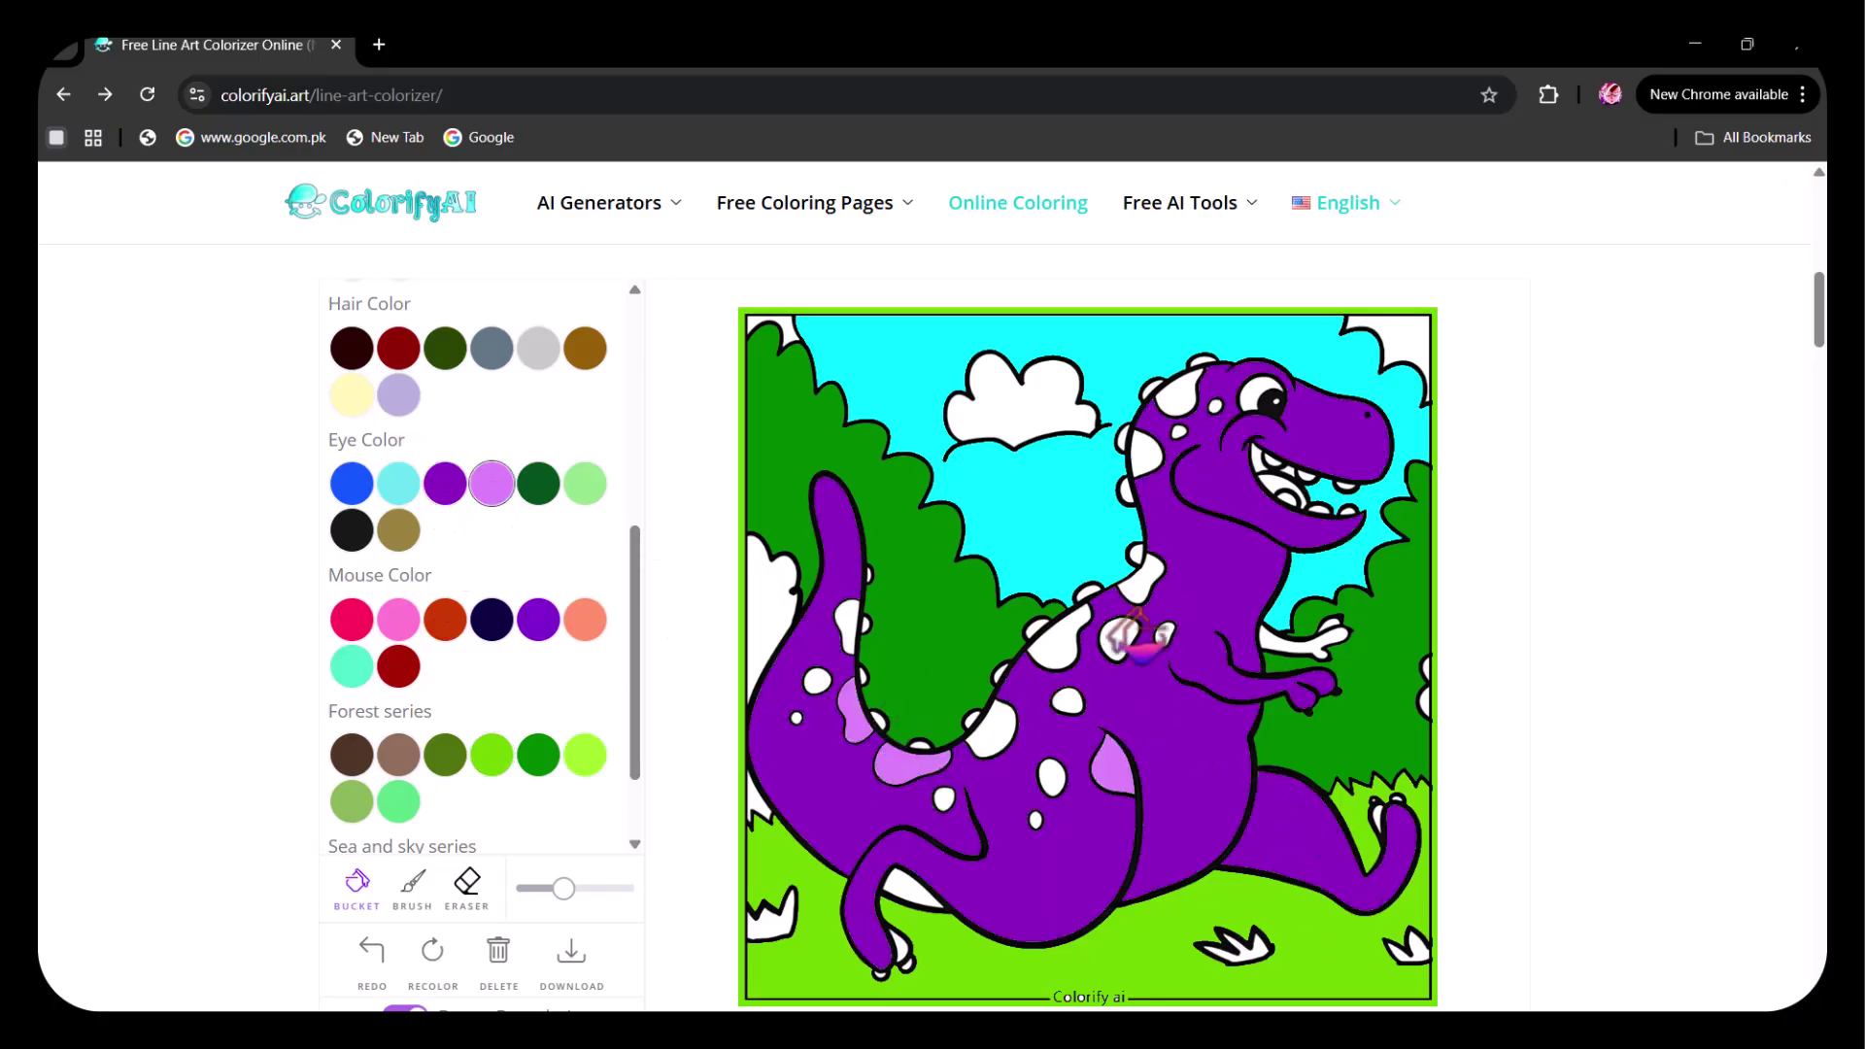
{"action": "left_click", "coordinate": [1132, 636]}
{"action": "left_click", "coordinate": [1151, 580]}
{"action": "left_click", "coordinate": [1311, 639]}
Fill the cloud, top-right corner, left bush and bottom grass tufts light green.
{"action": "left_click", "coordinate": [584, 482]}
{"action": "left_click", "coordinate": [1107, 384]}
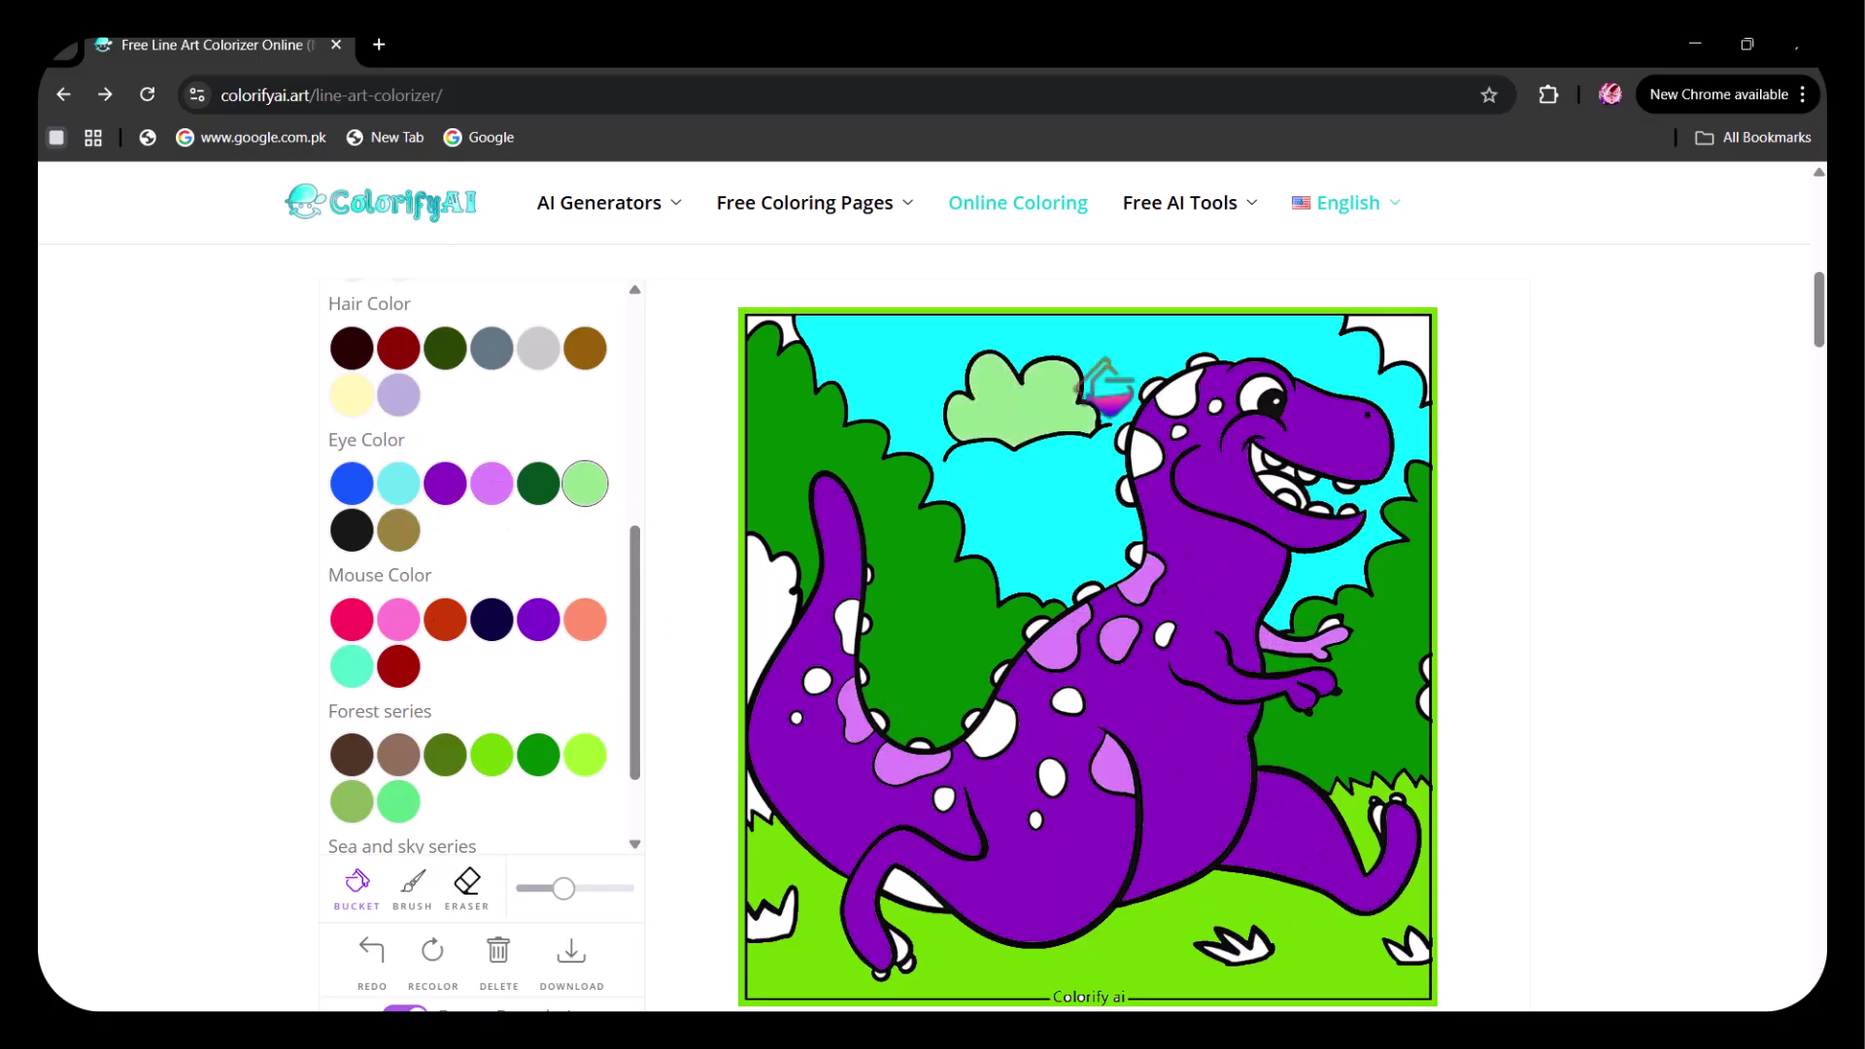
{"action": "left_click", "coordinate": [1408, 336]}
{"action": "left_click", "coordinate": [777, 582]}
{"action": "left_click", "coordinate": [772, 918]}
{"action": "left_click", "coordinate": [1234, 942]}
{"action": "left_click", "coordinate": [1410, 942]}
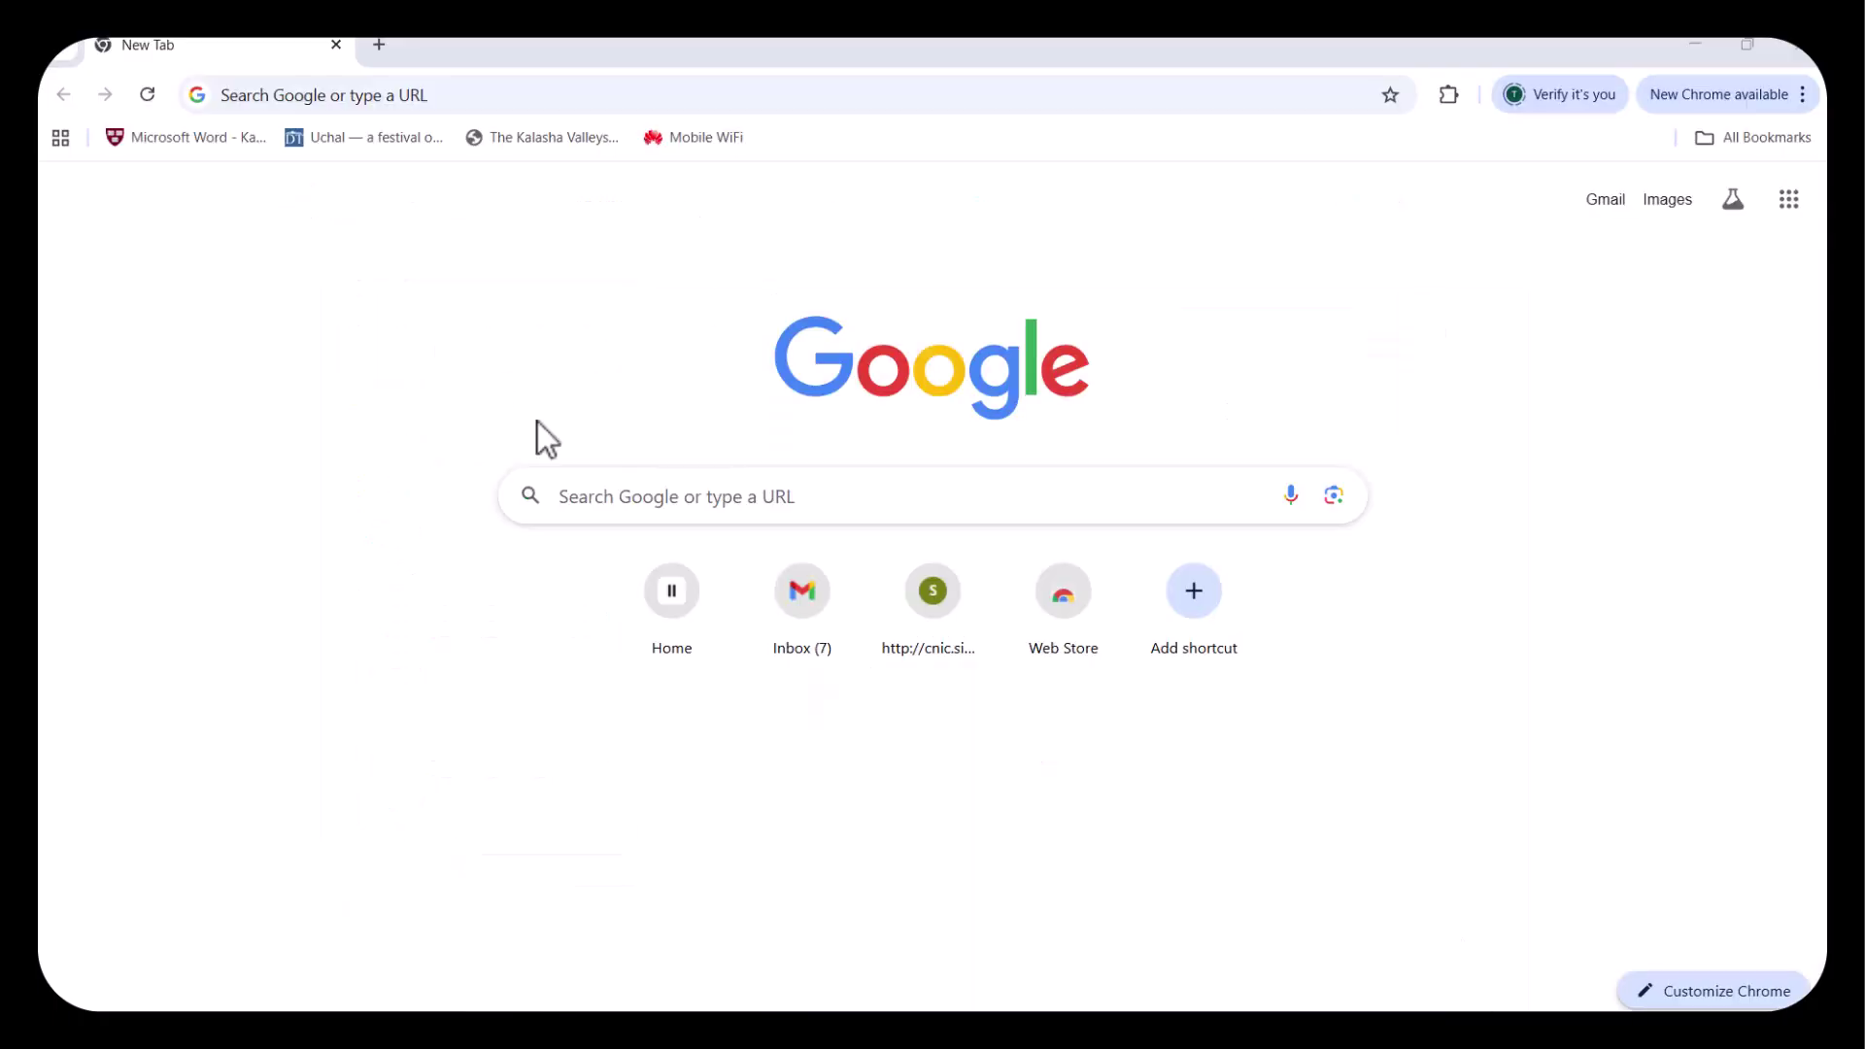
Search Google for 'colorify AI' from the new tab.
{"action": "left_click", "coordinate": [608, 521]}
{"action": "type", "text": "c"}
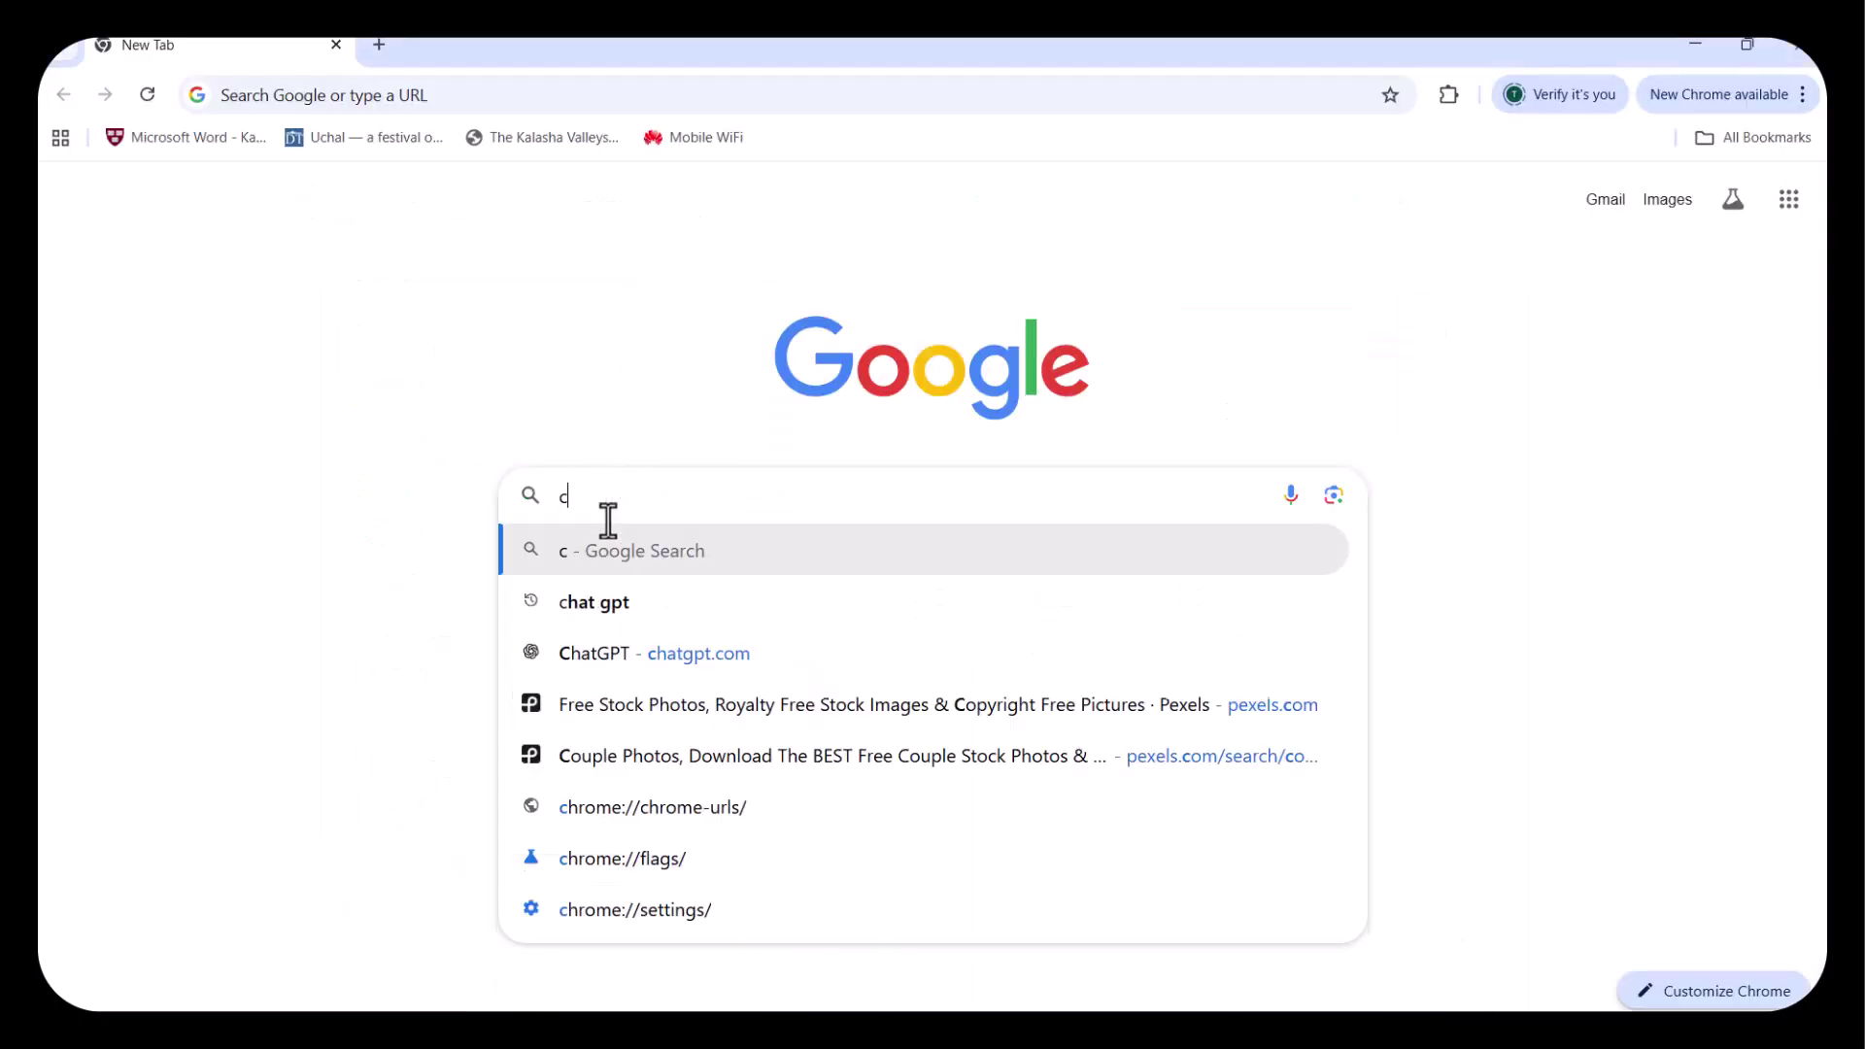
{"action": "type", "text": "olorif"}
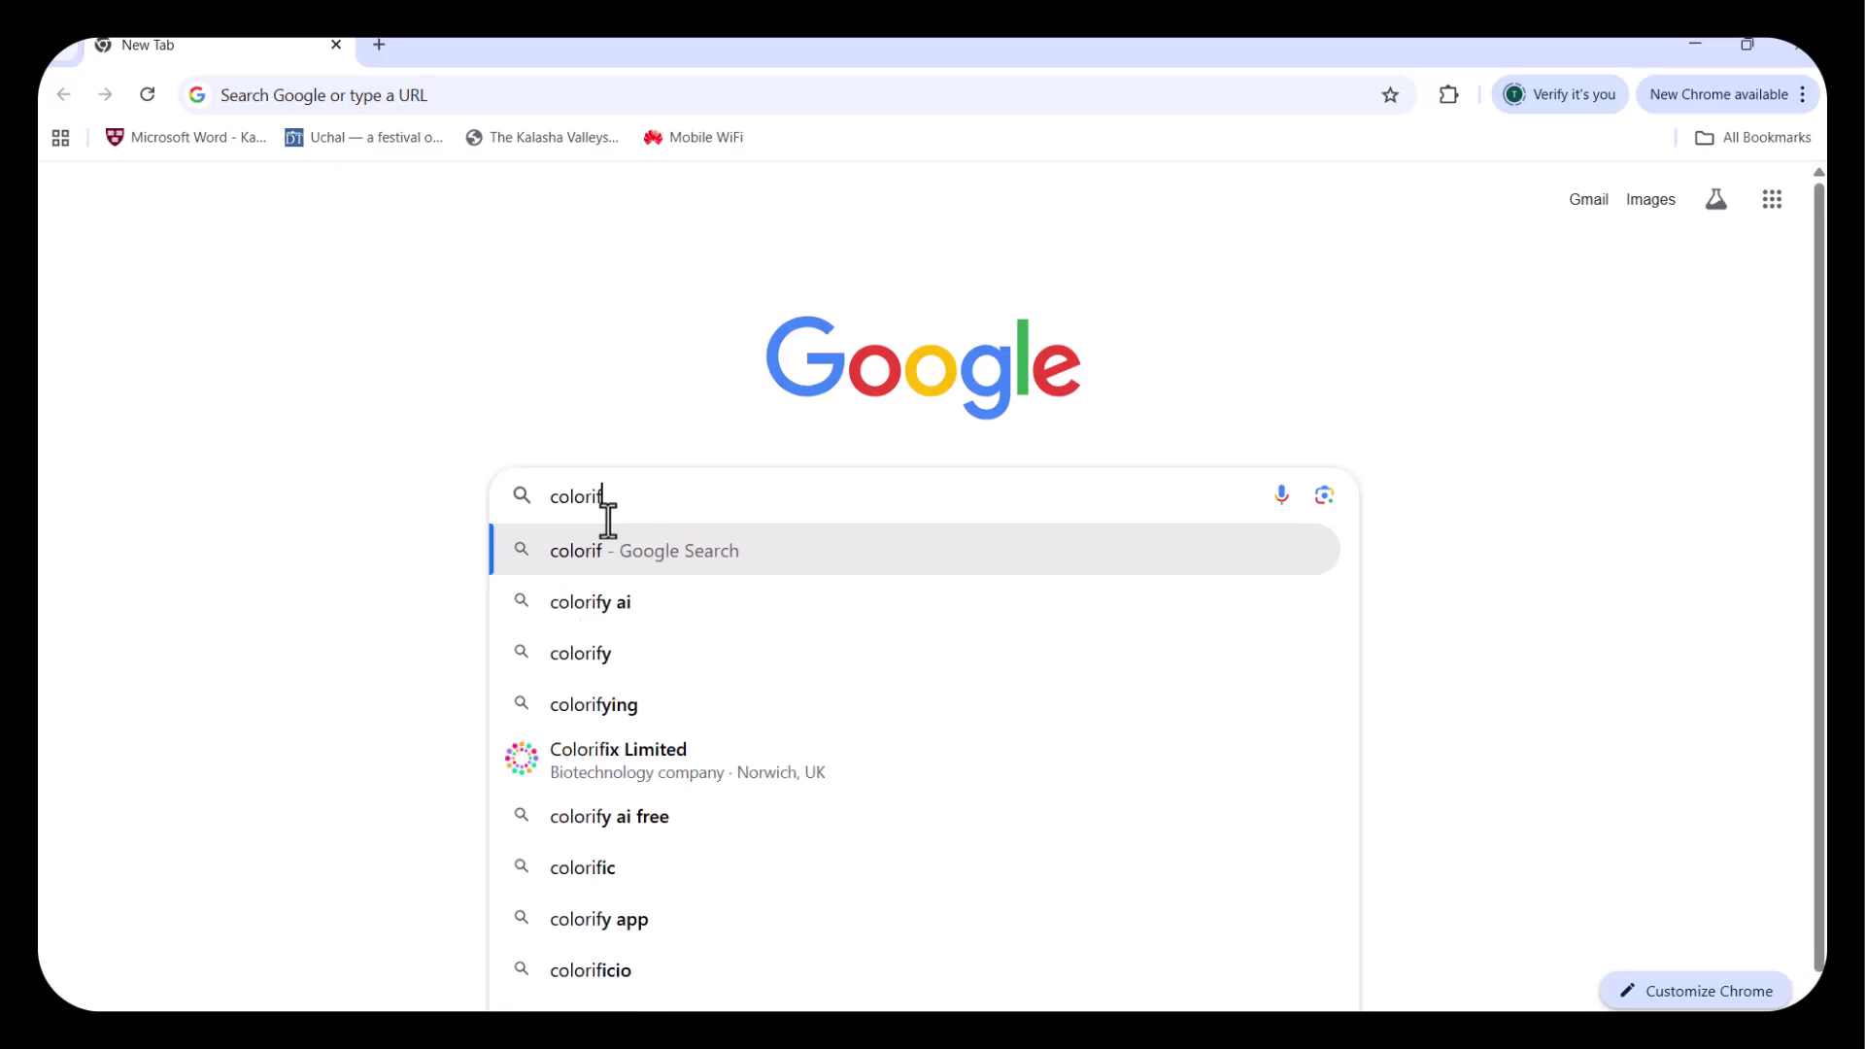
{"action": "type", "text": "y AI"}
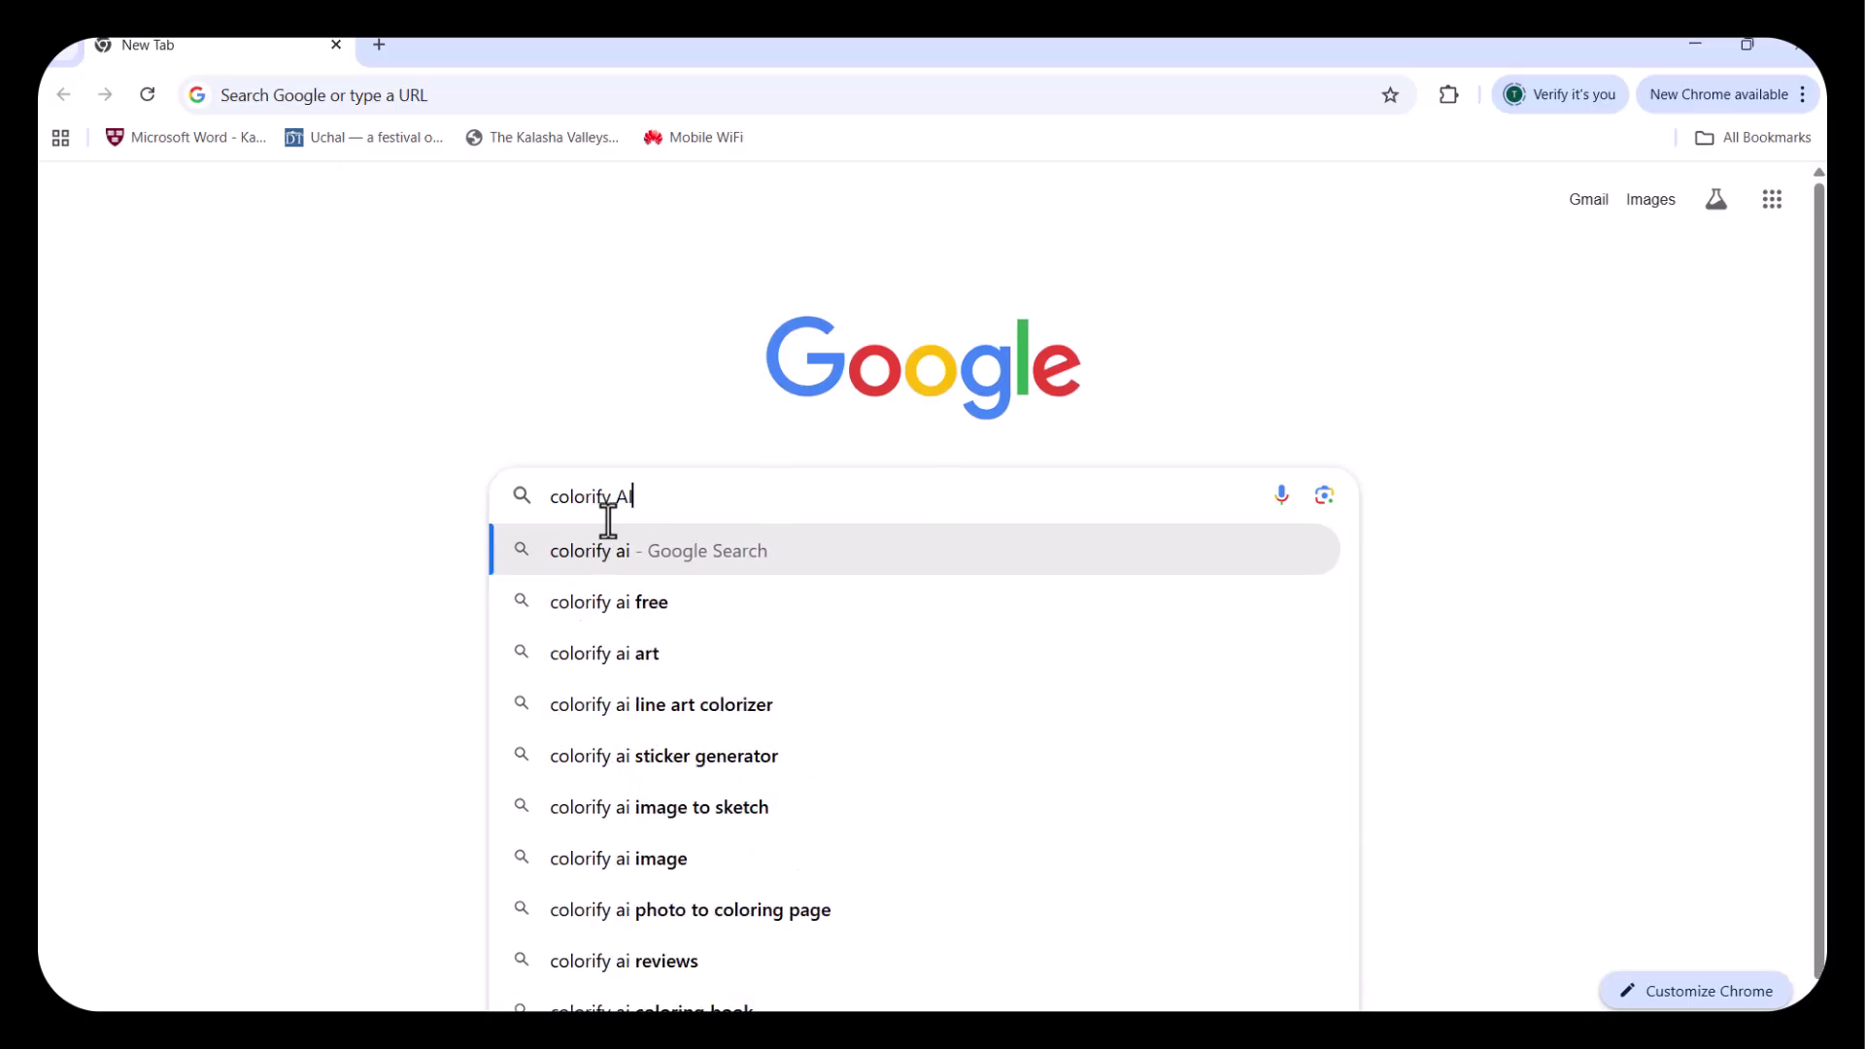
{"action": "key", "text": "Return"}
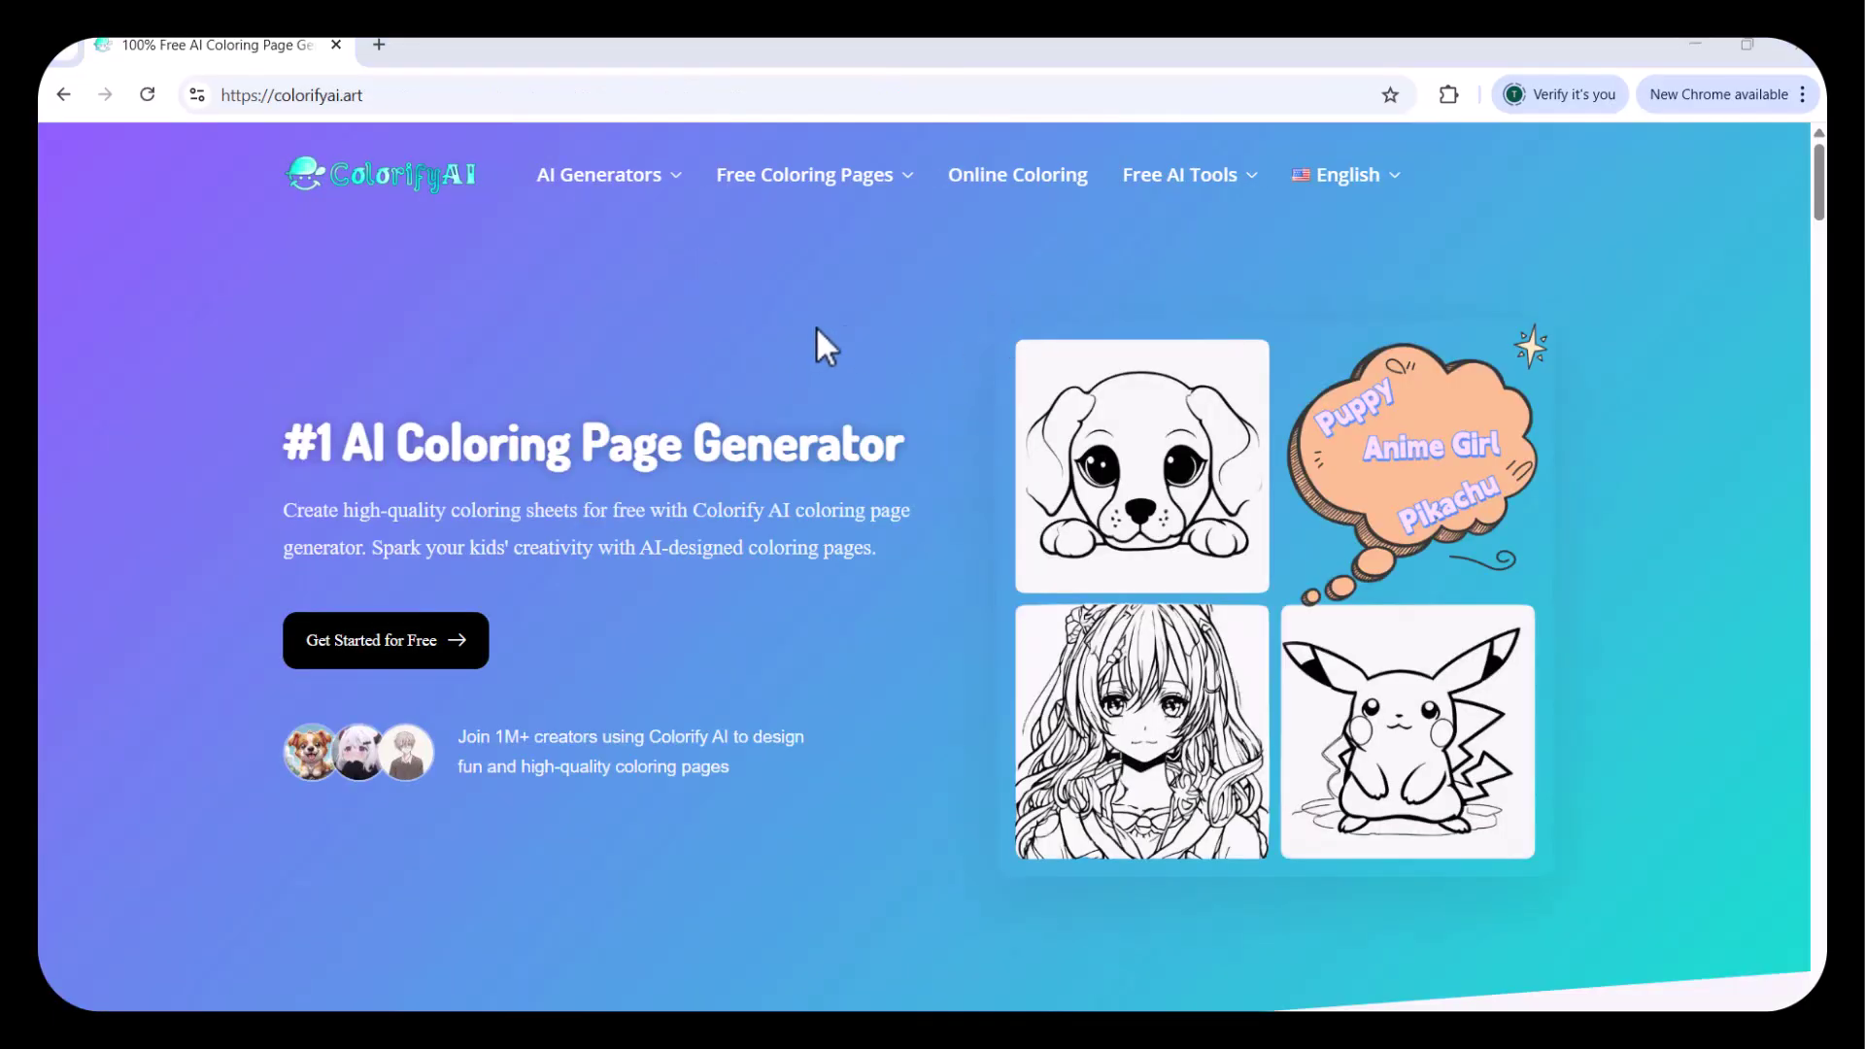
Scroll down the Colorify AI homepage through the examples, FAQ and footer.
{"action": "scroll", "coordinate": [786, 577], "scroll_direction": "down", "scroll_amount": 10}
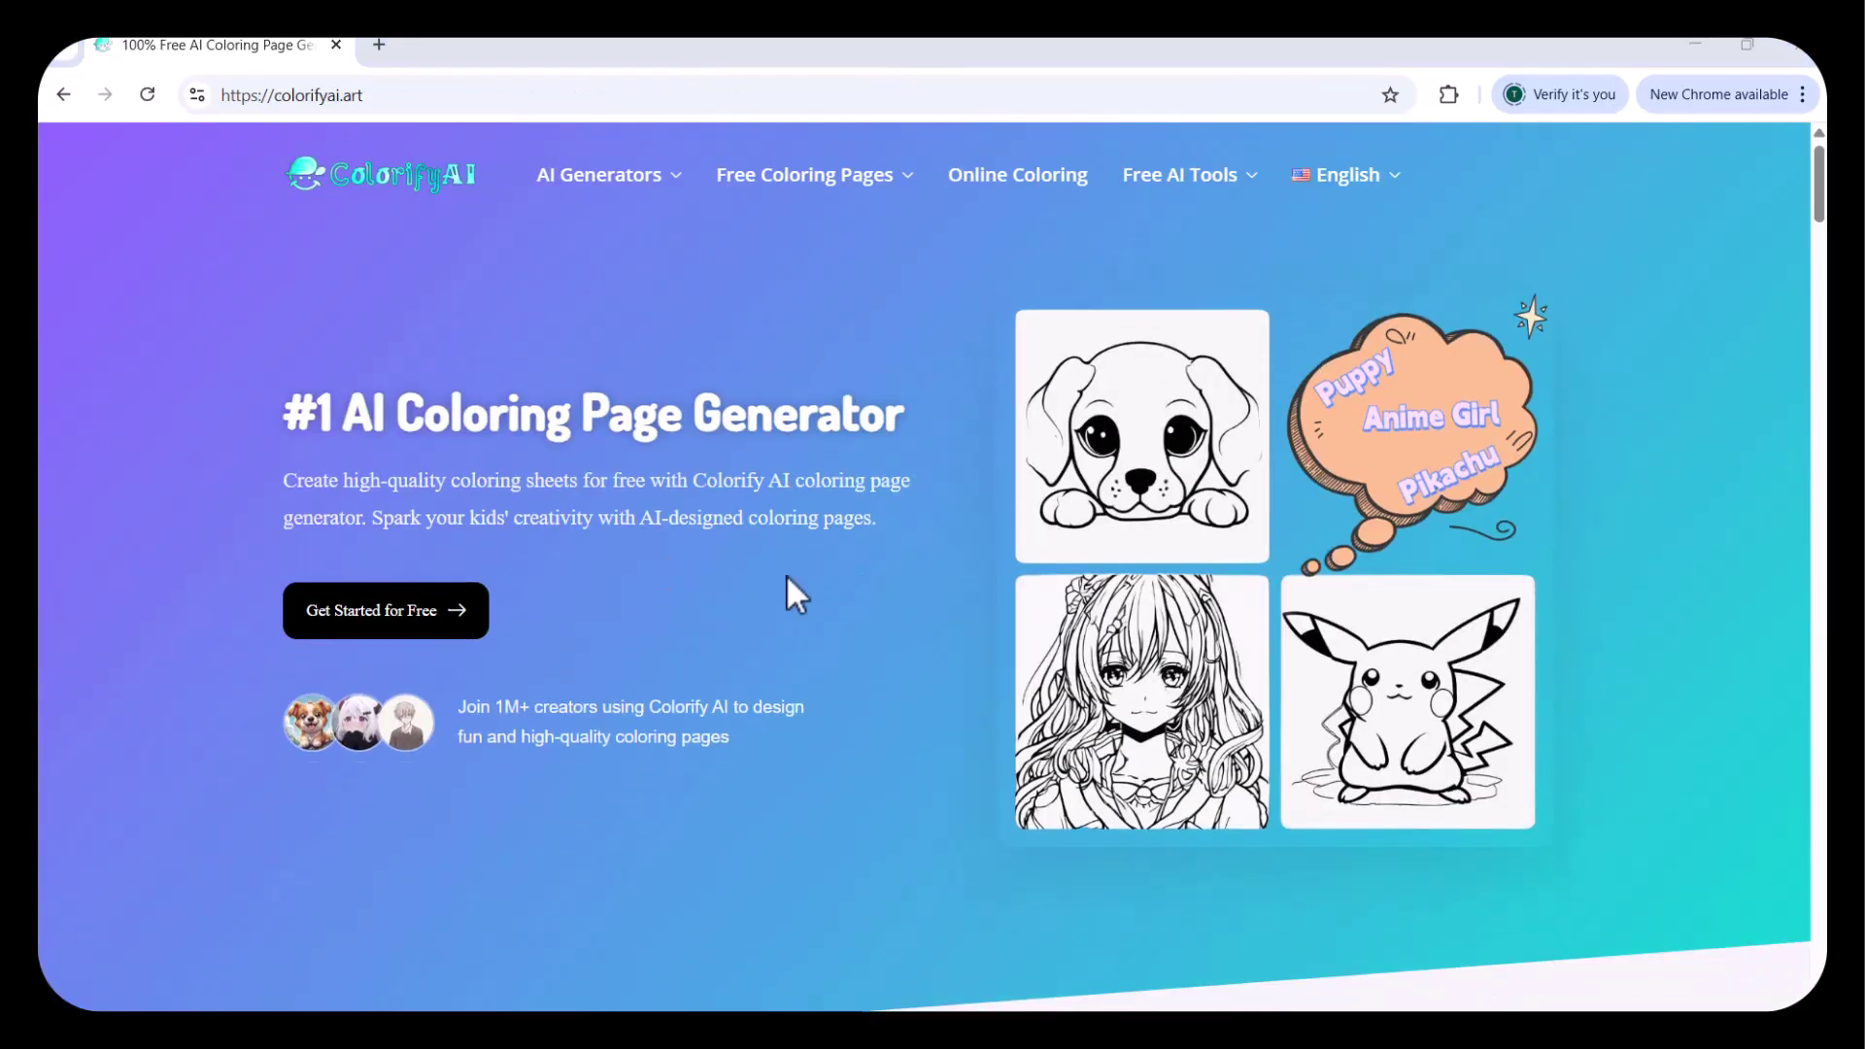
{"action": "scroll", "coordinate": [785, 577], "scroll_direction": "down", "scroll_amount": 15}
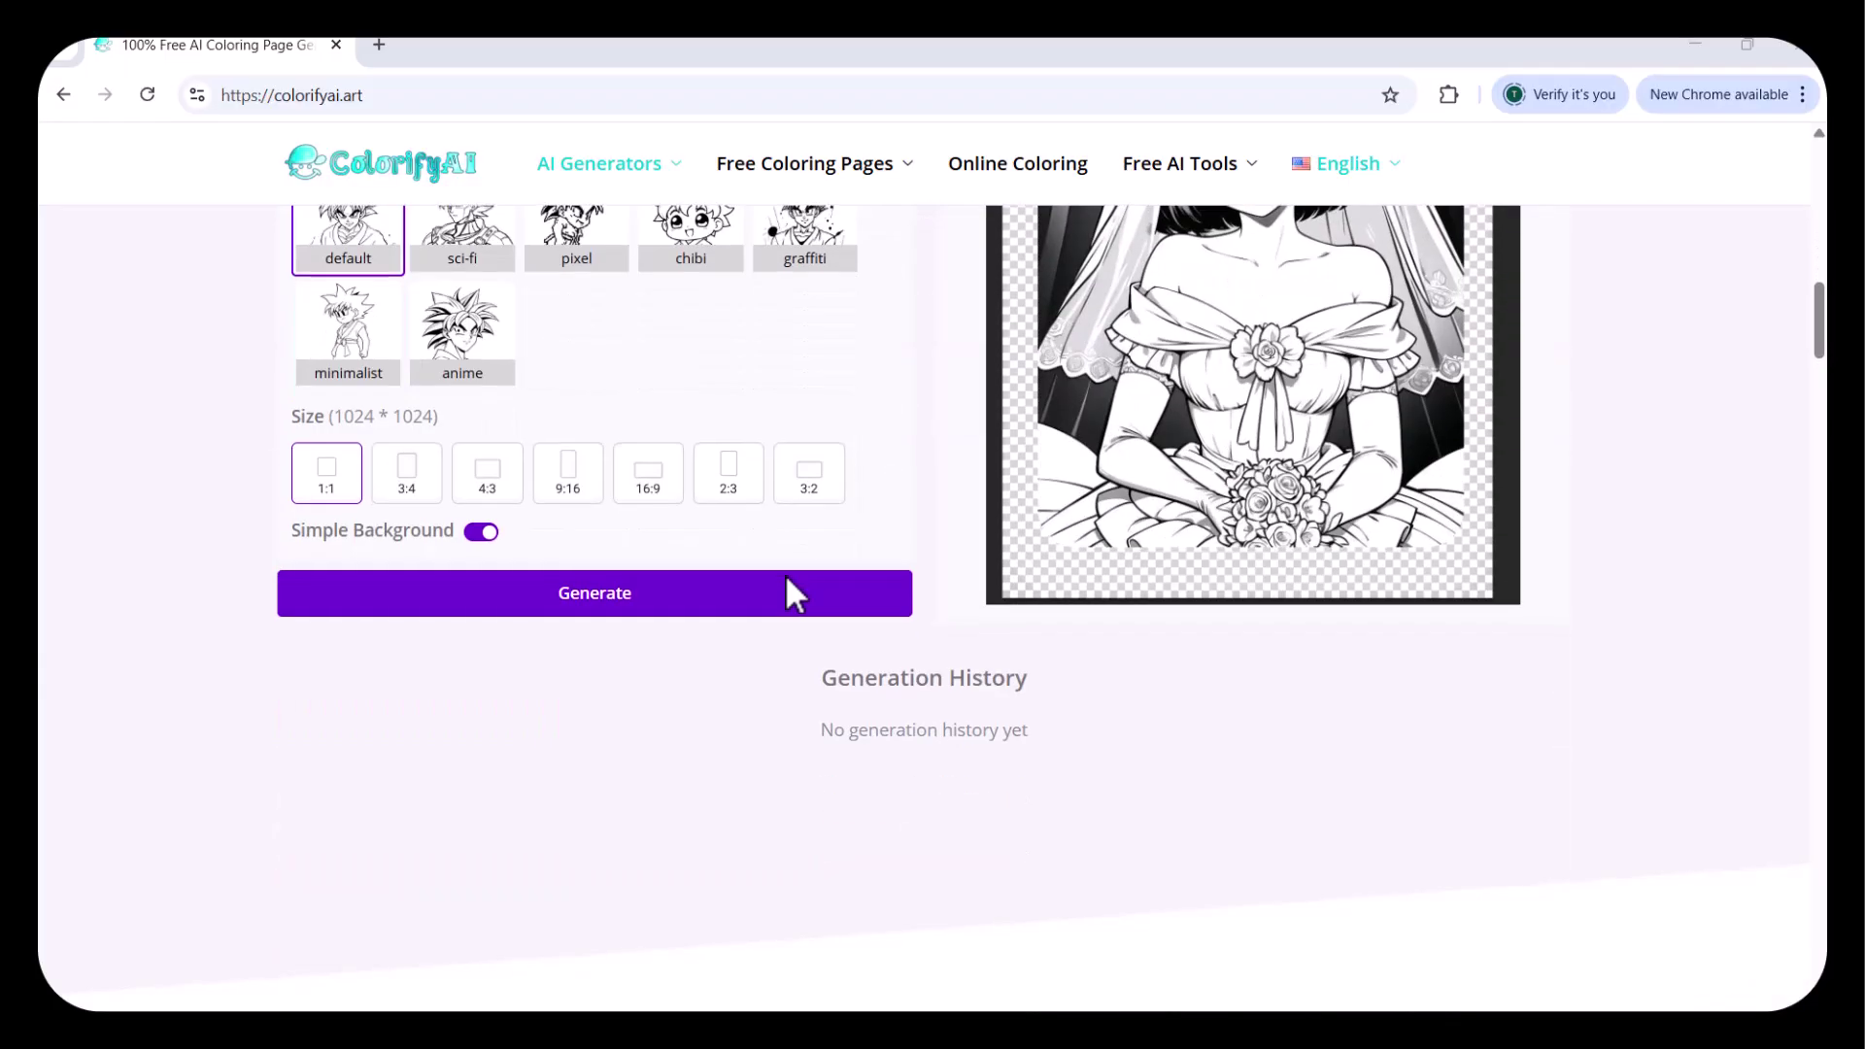
{"action": "scroll", "coordinate": [785, 577], "scroll_direction": "down", "scroll_amount": 8}
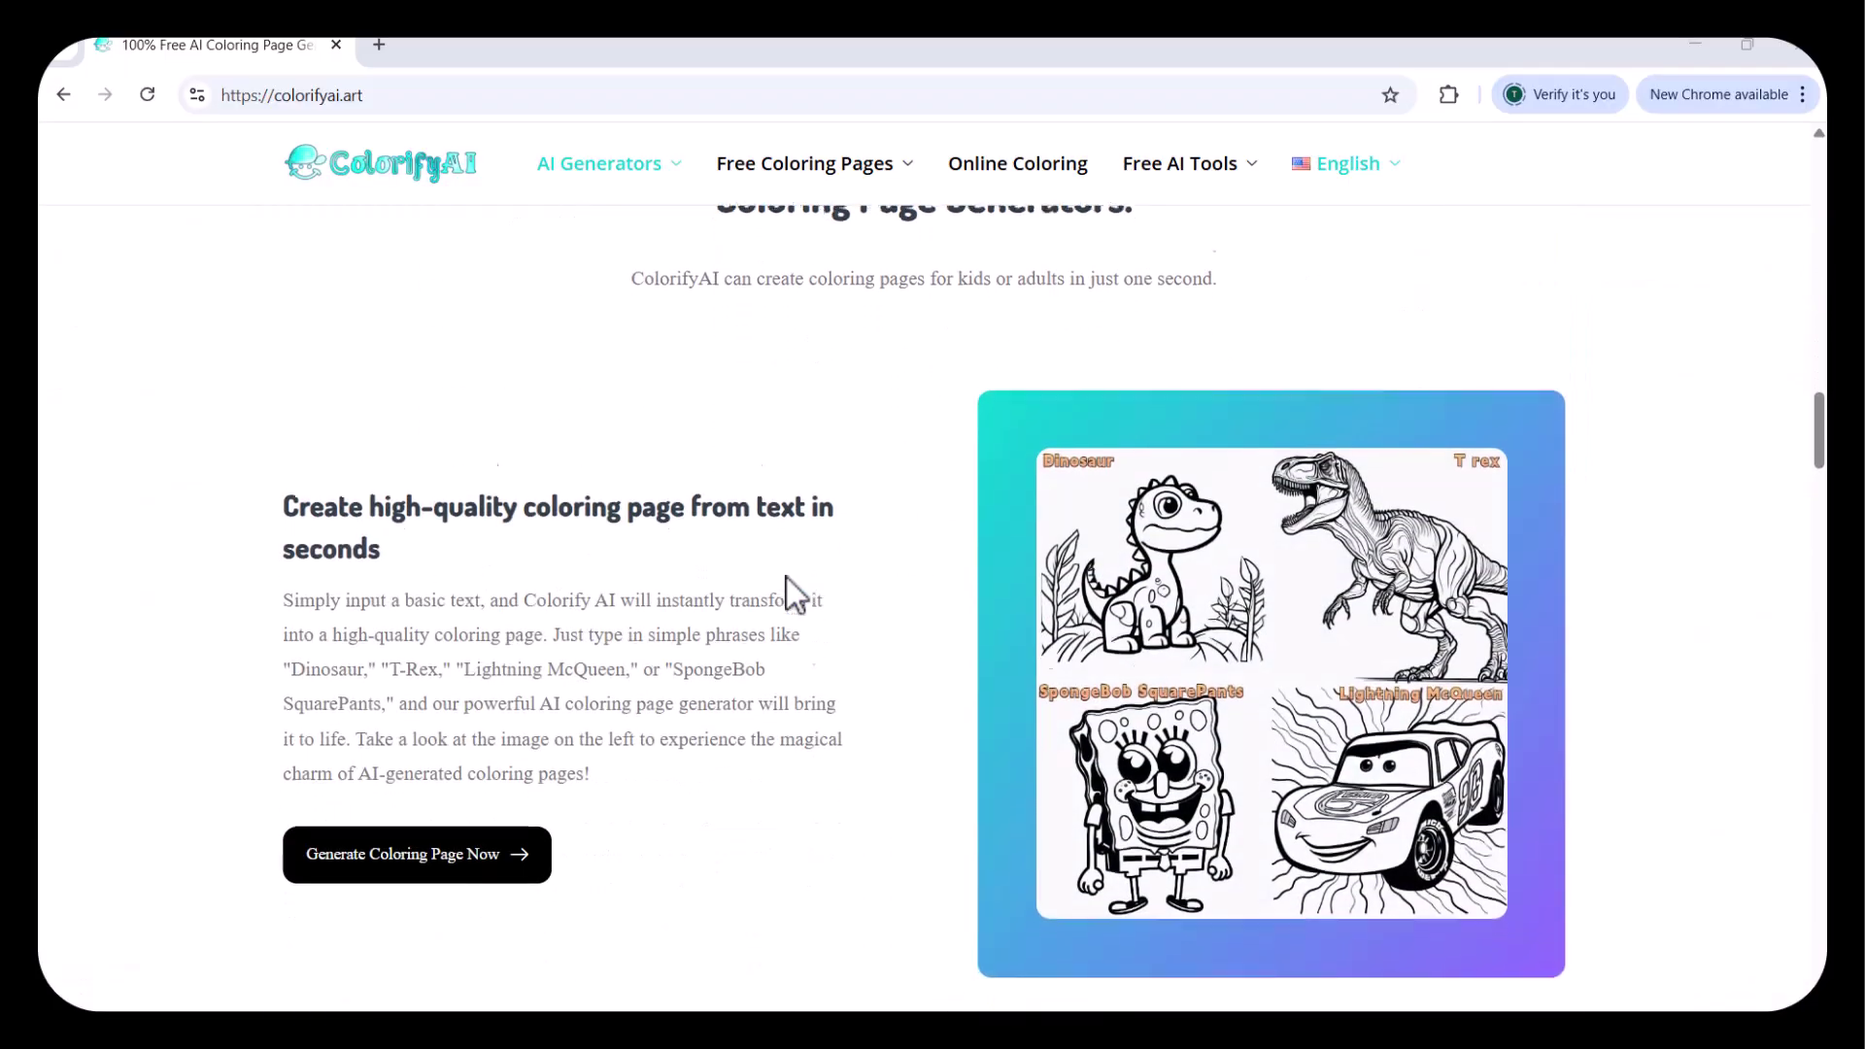
{"action": "scroll", "coordinate": [785, 577], "scroll_direction": "down", "scroll_amount": 8}
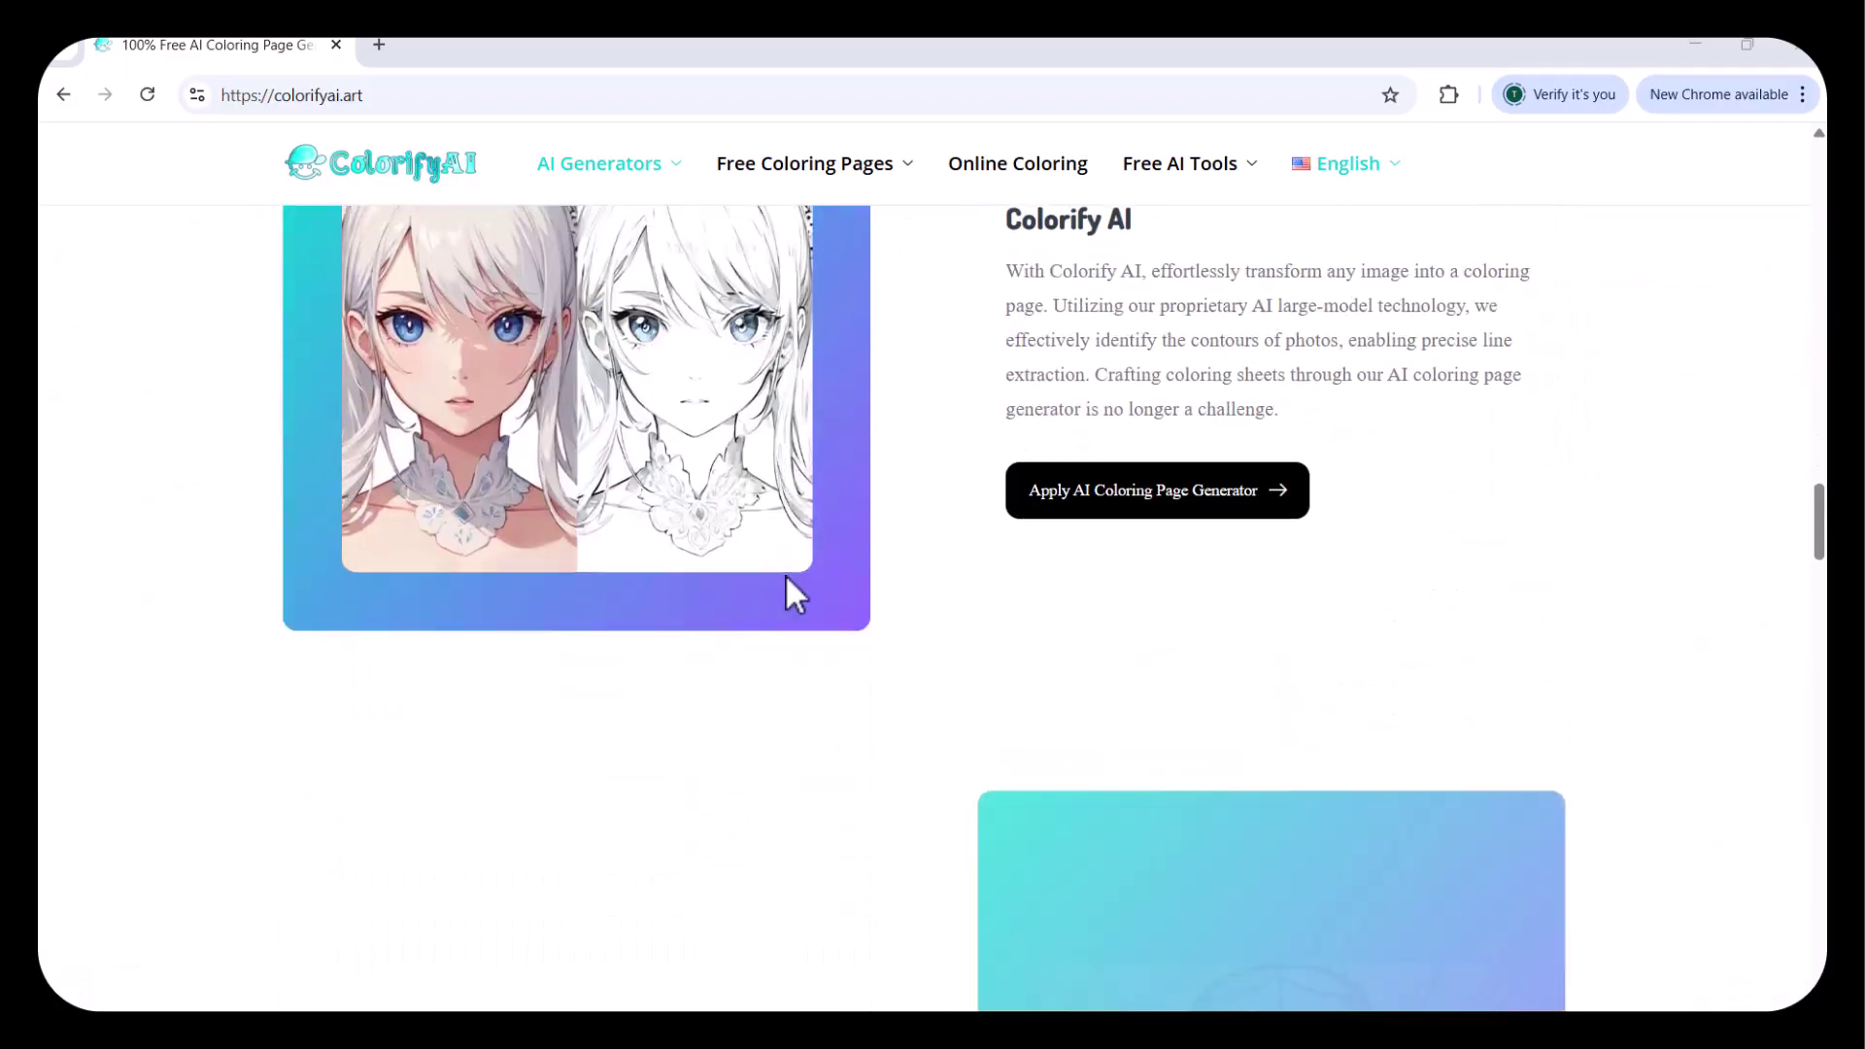
{"action": "scroll", "coordinate": [785, 577], "scroll_direction": "down", "scroll_amount": 8}
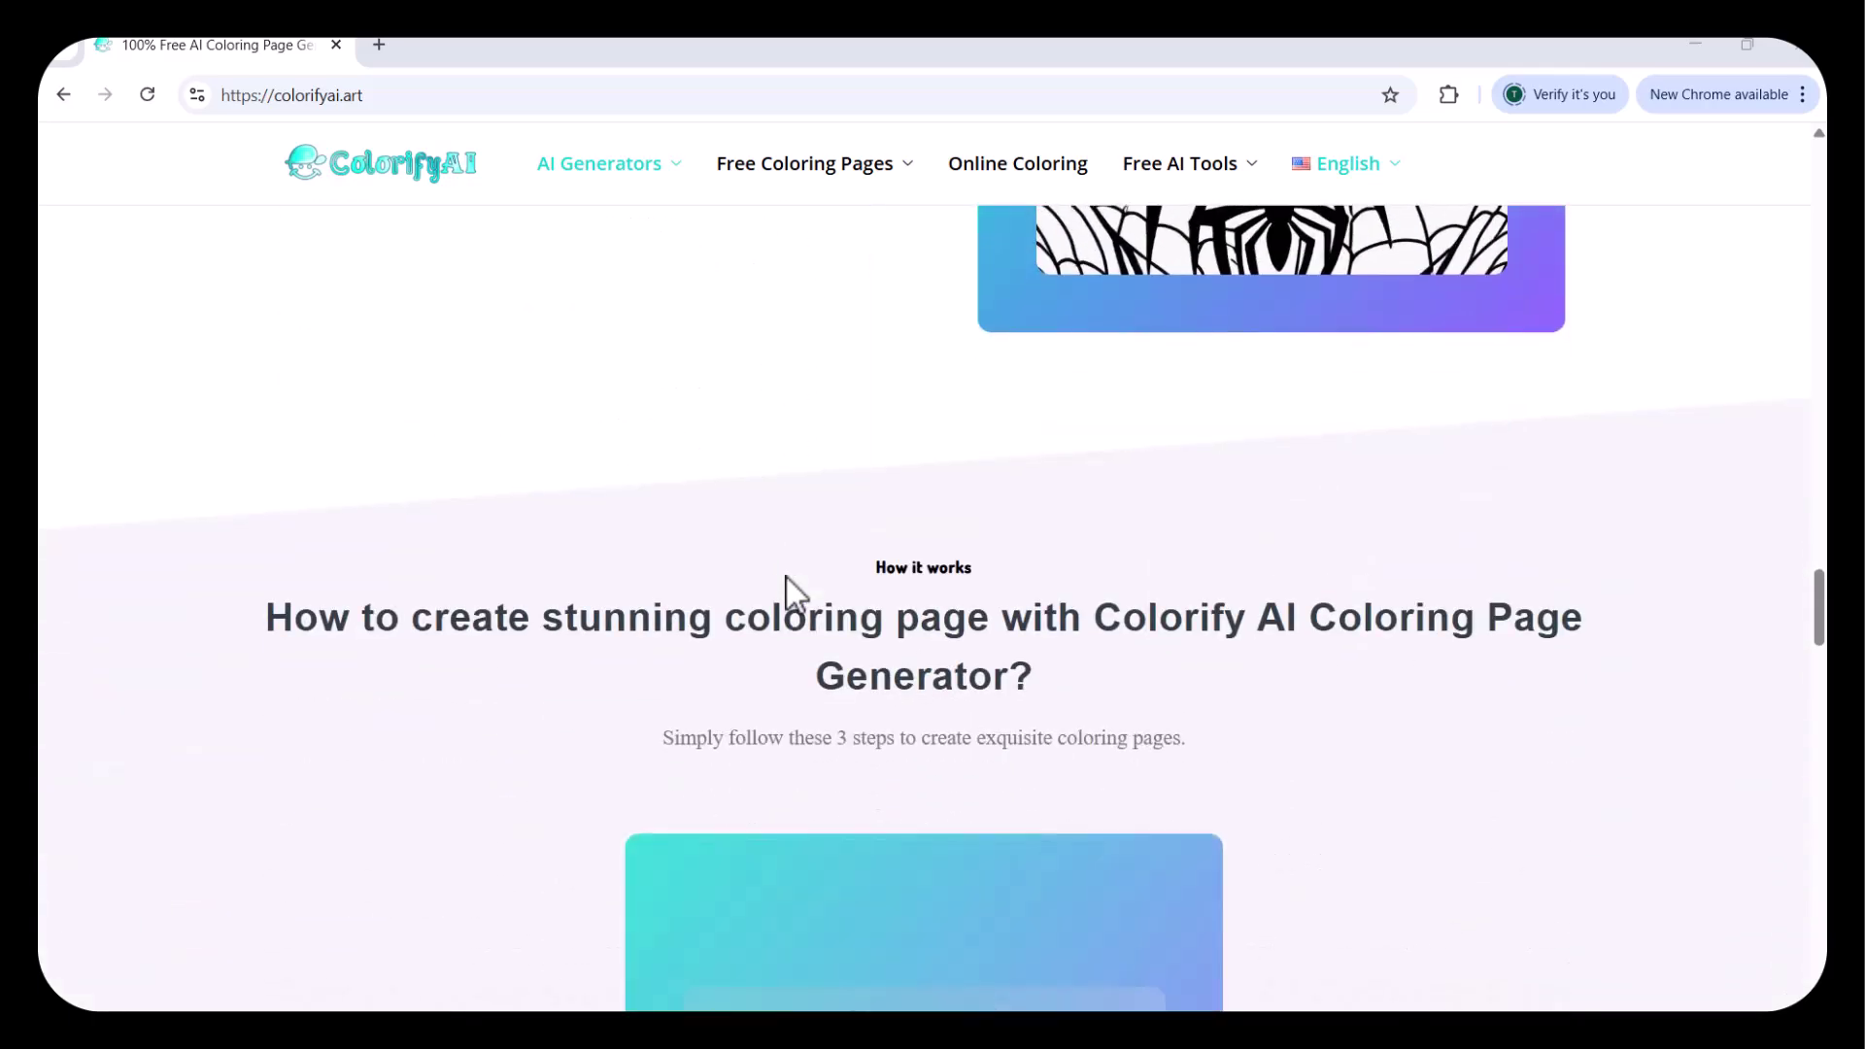
{"action": "scroll", "coordinate": [784, 576], "scroll_direction": "down", "scroll_amount": 8}
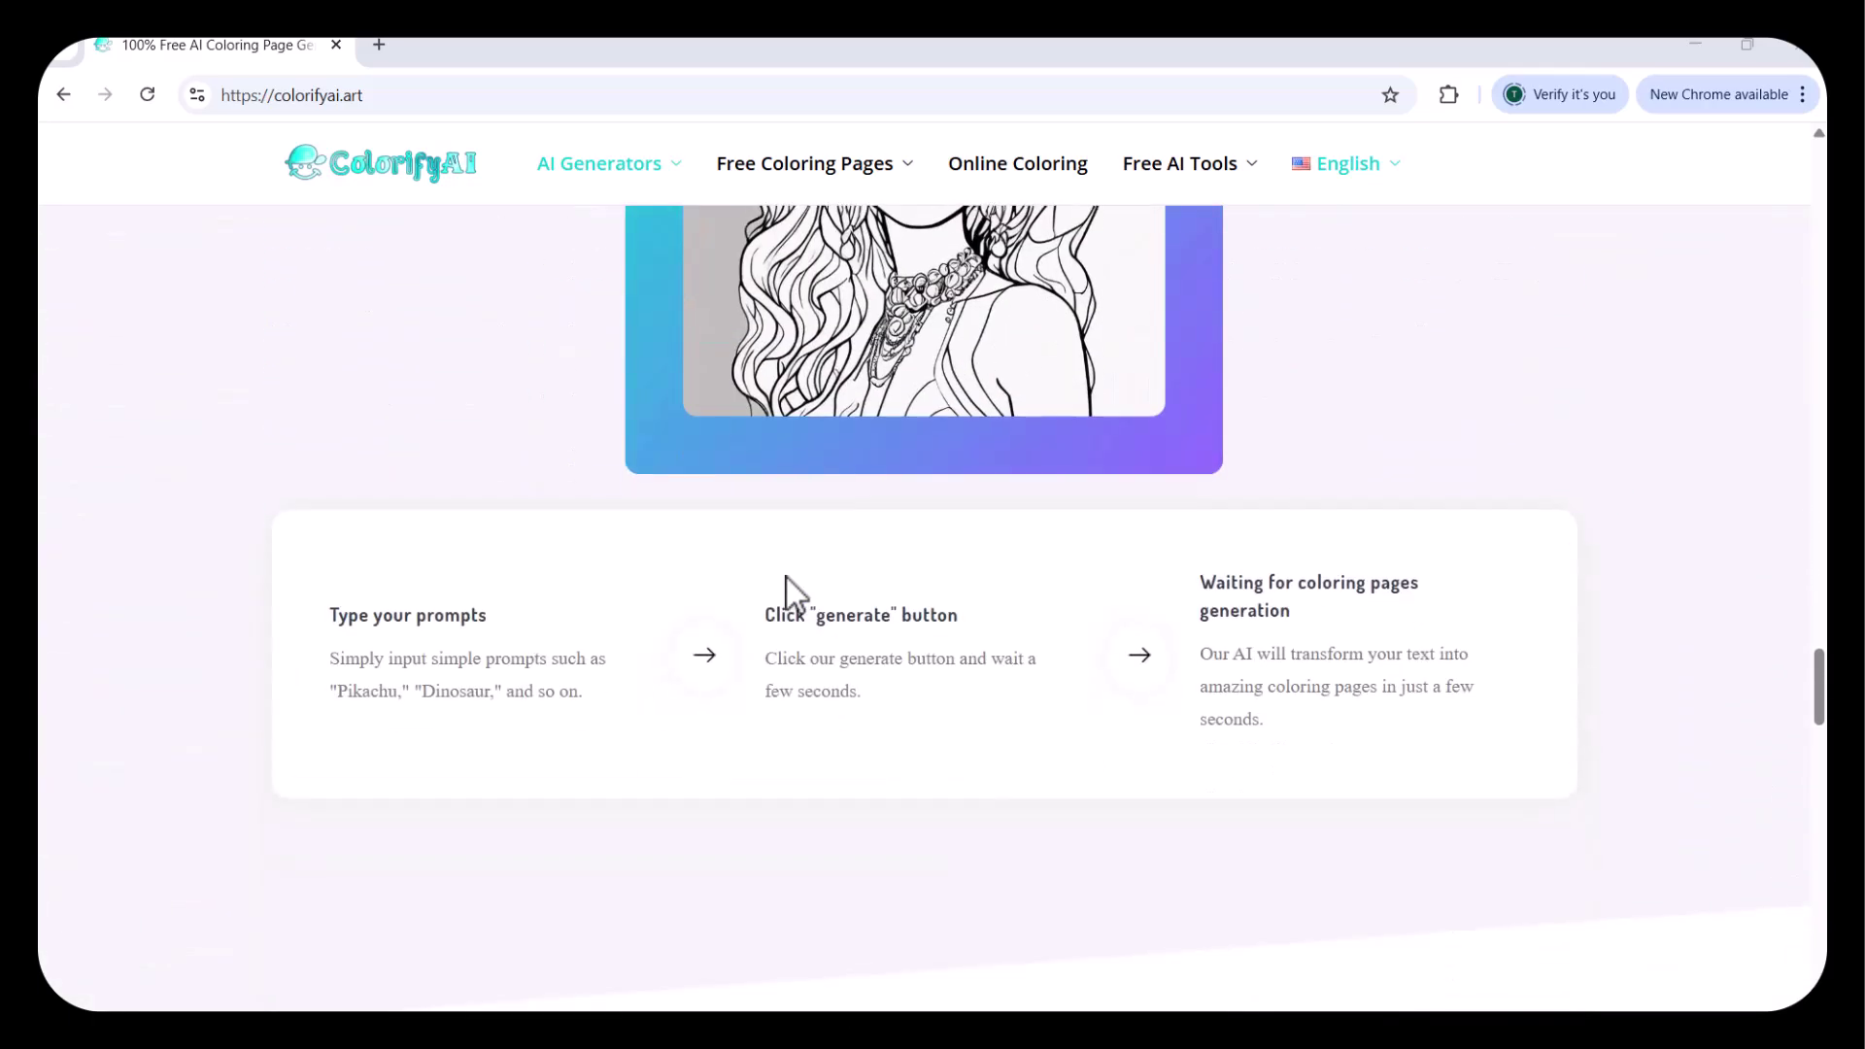
{"action": "scroll", "coordinate": [784, 577], "scroll_direction": "down", "scroll_amount": 7}
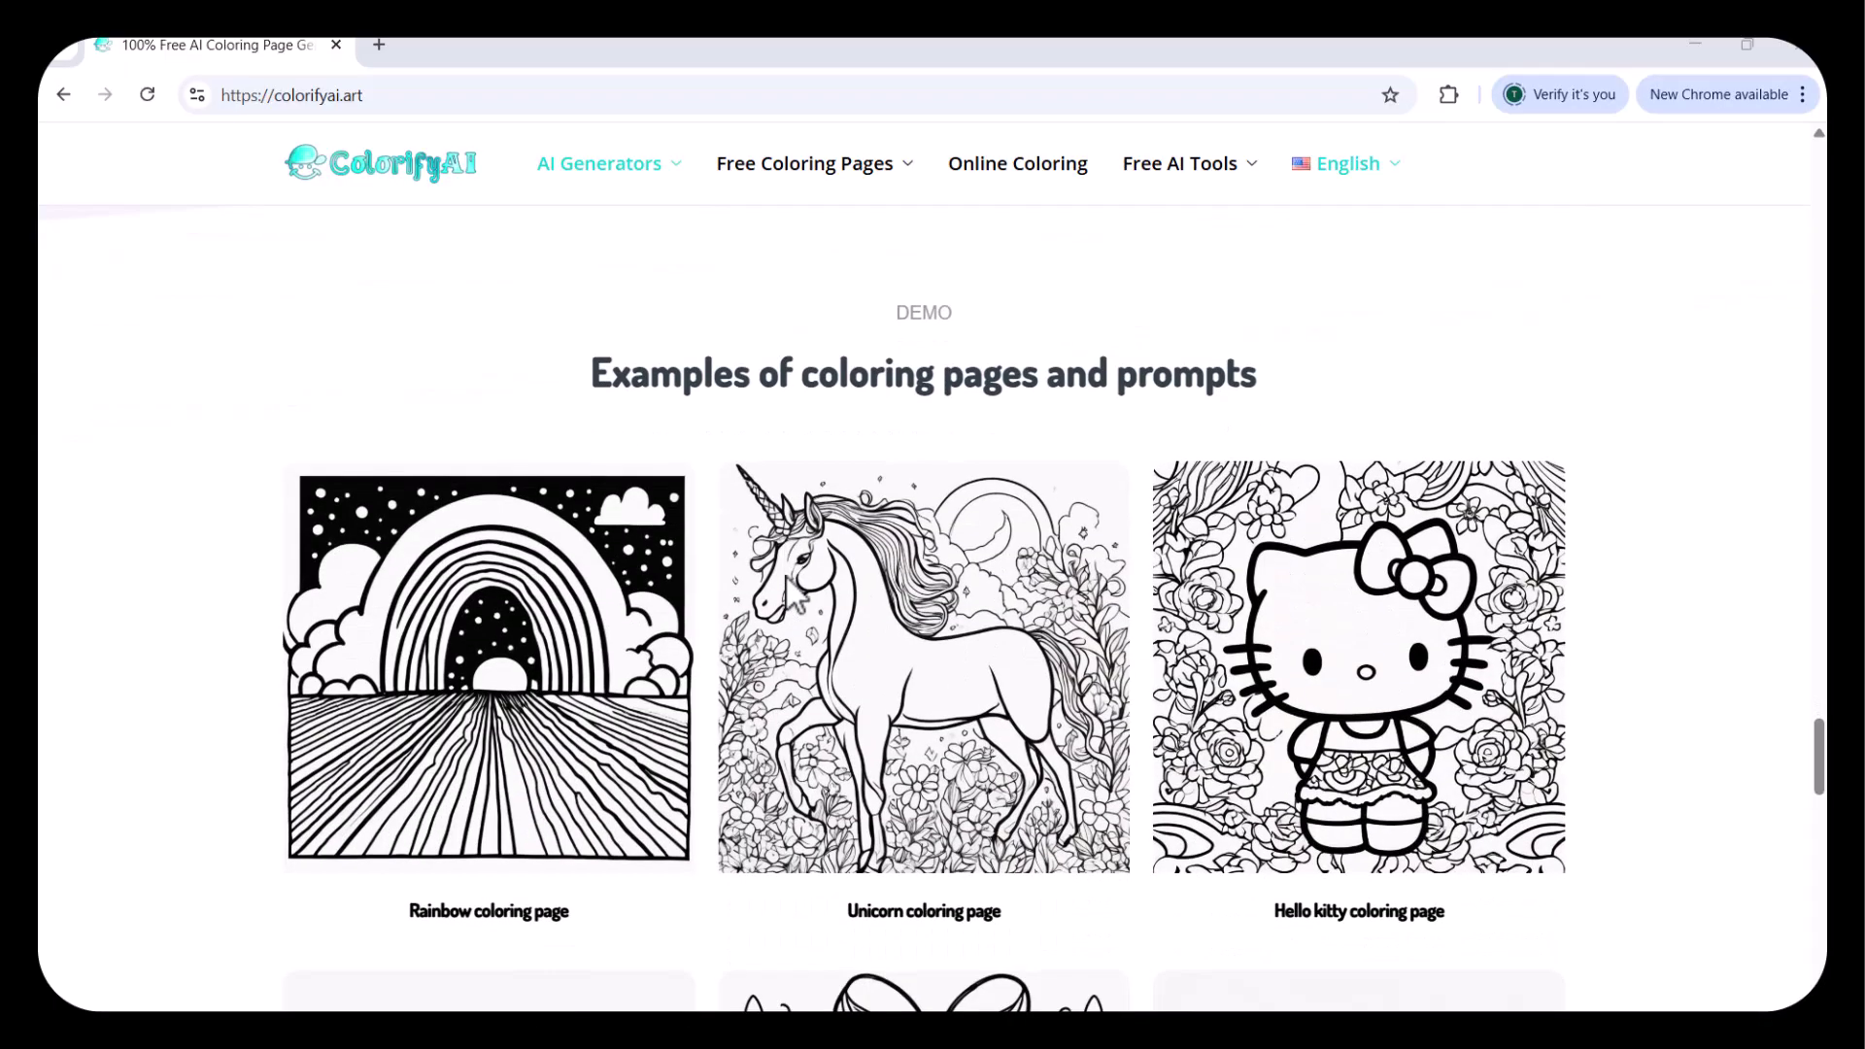
{"action": "scroll", "coordinate": [786, 579], "scroll_direction": "down", "scroll_amount": 10}
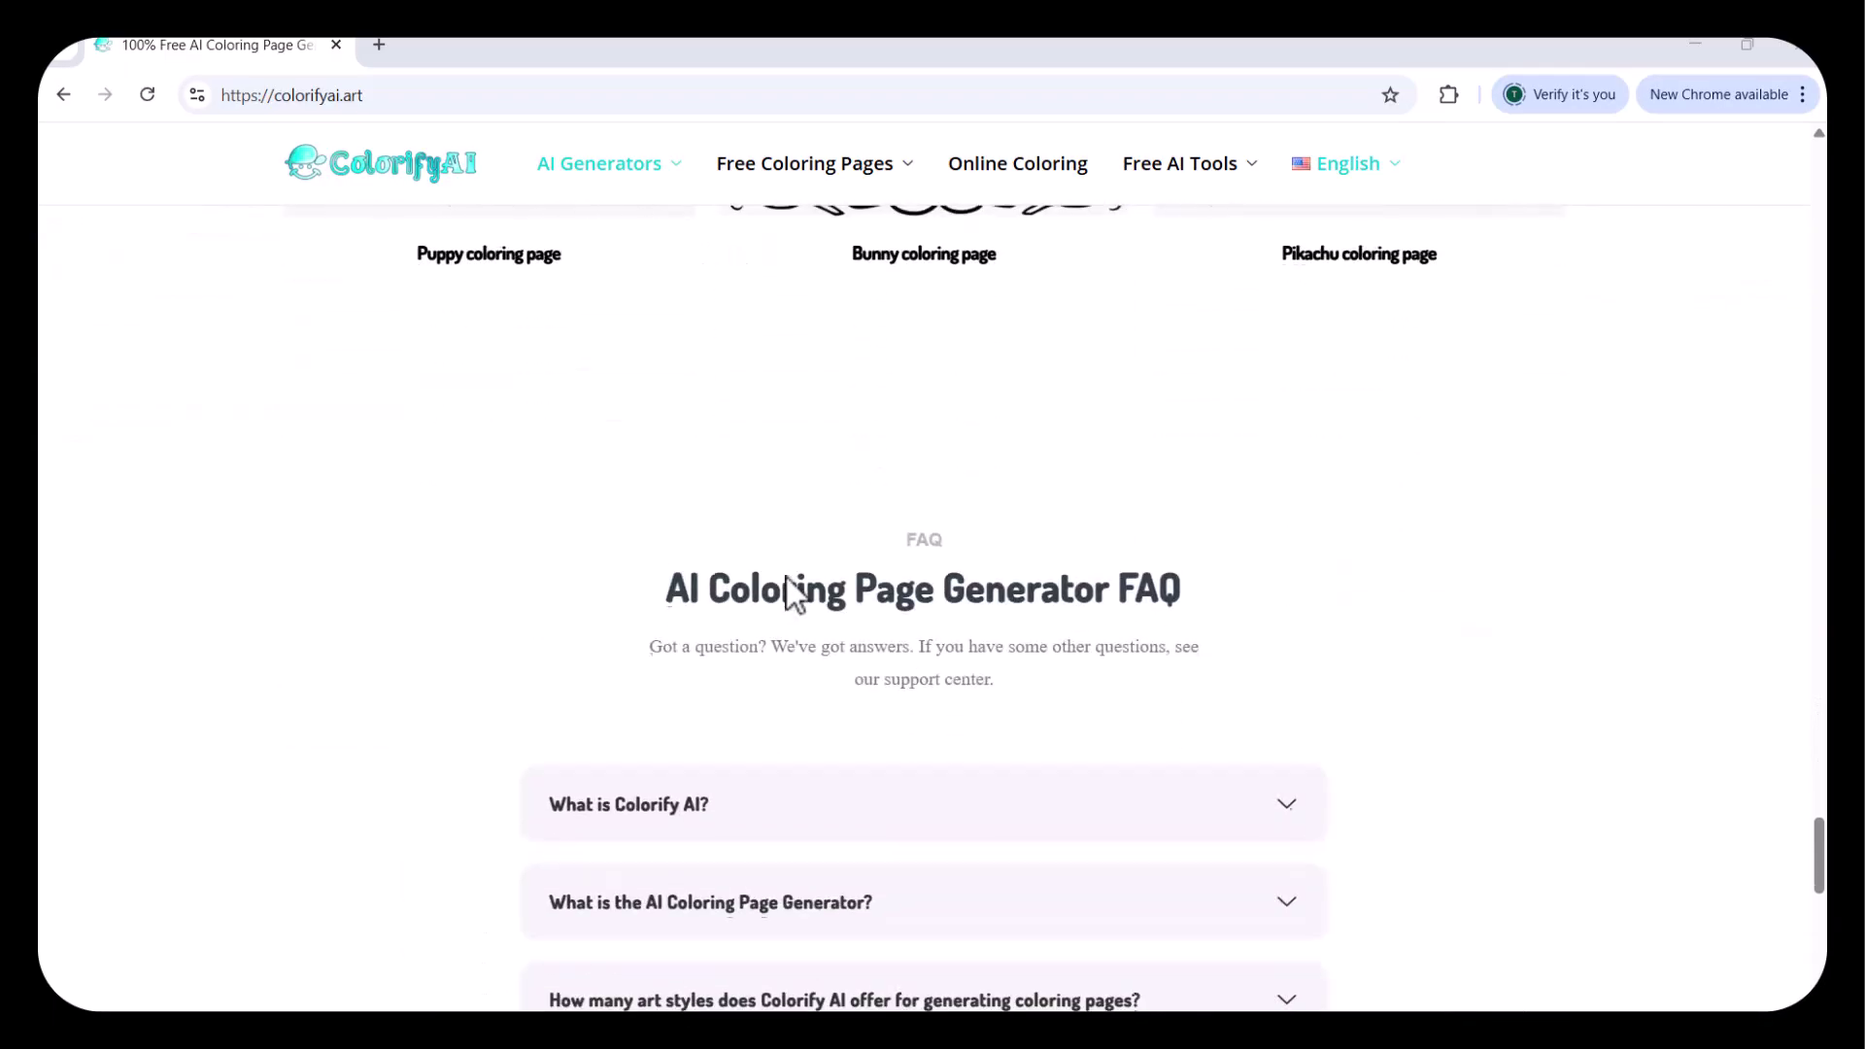
{"action": "scroll", "coordinate": [787, 578], "scroll_direction": "down", "scroll_amount": 5}
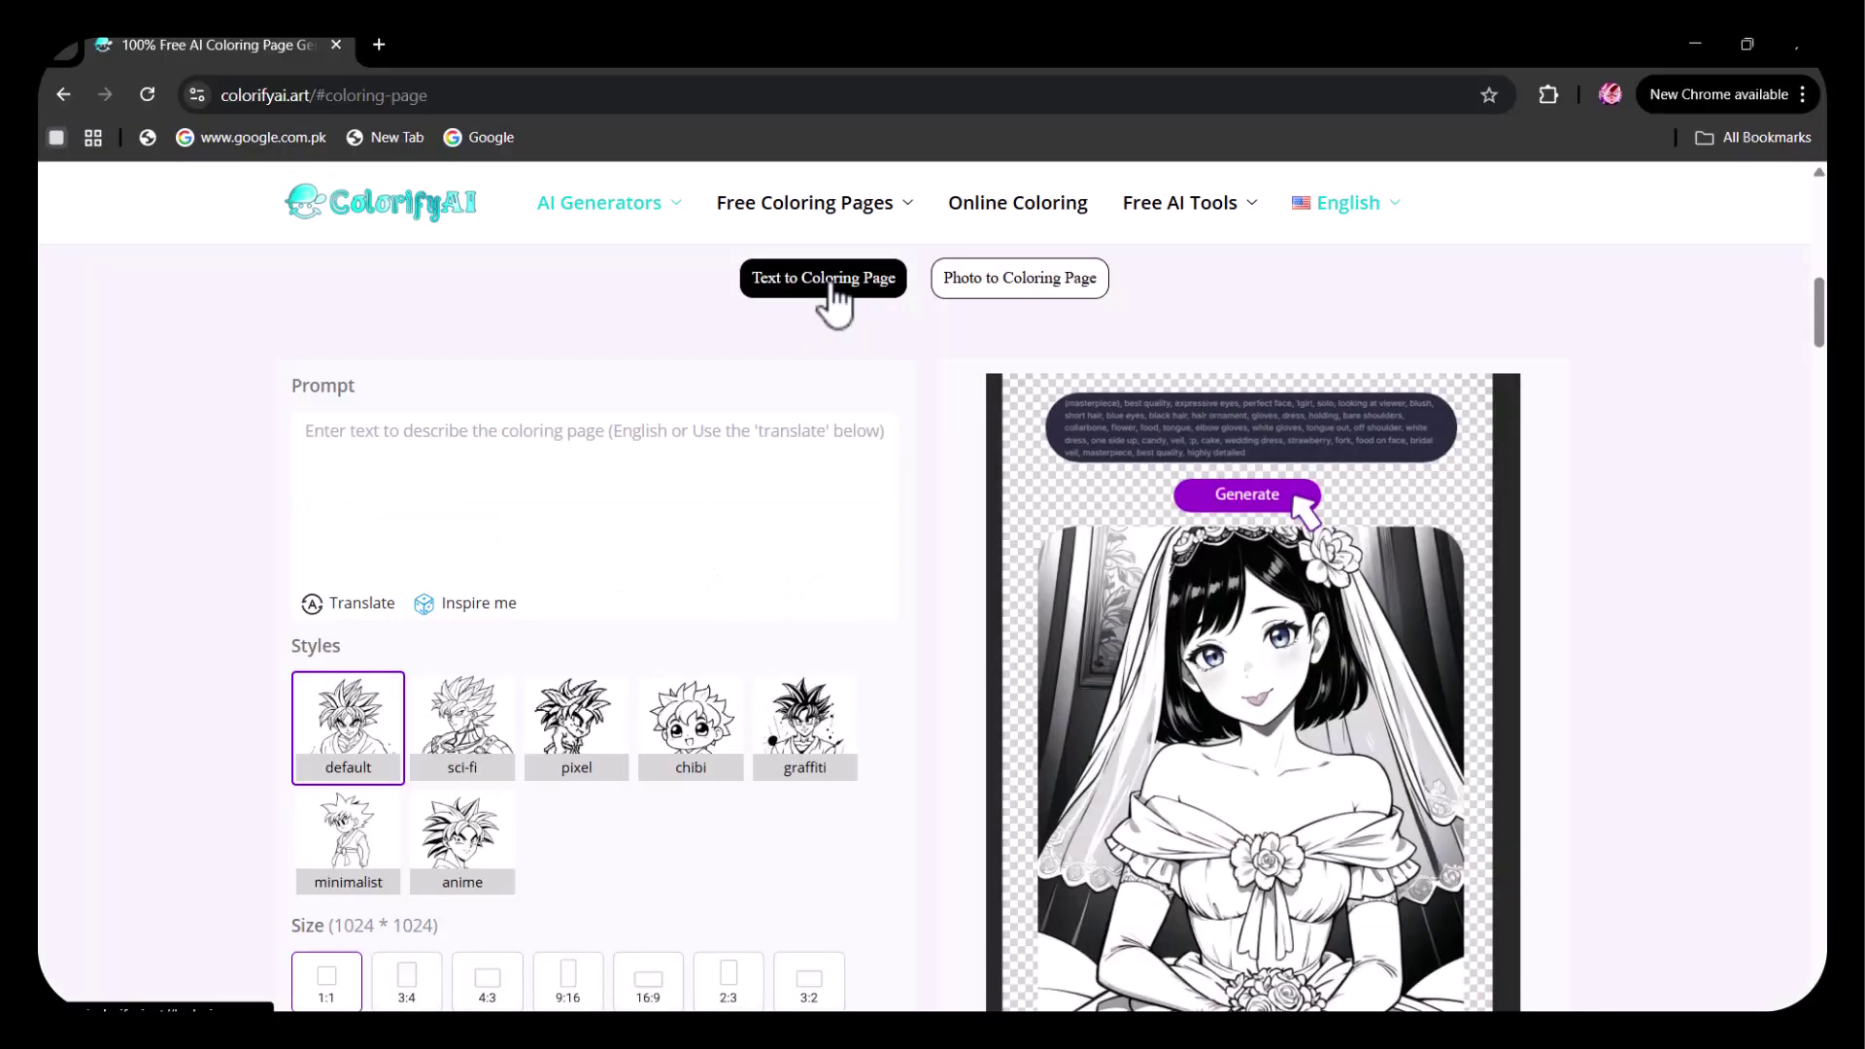
Use Inspire me to get the prompt 'drawing of a little princess with a crown, standing in front of a castle'.
{"action": "scroll", "coordinate": [833, 303], "scroll_direction": "up", "scroll_amount": 1}
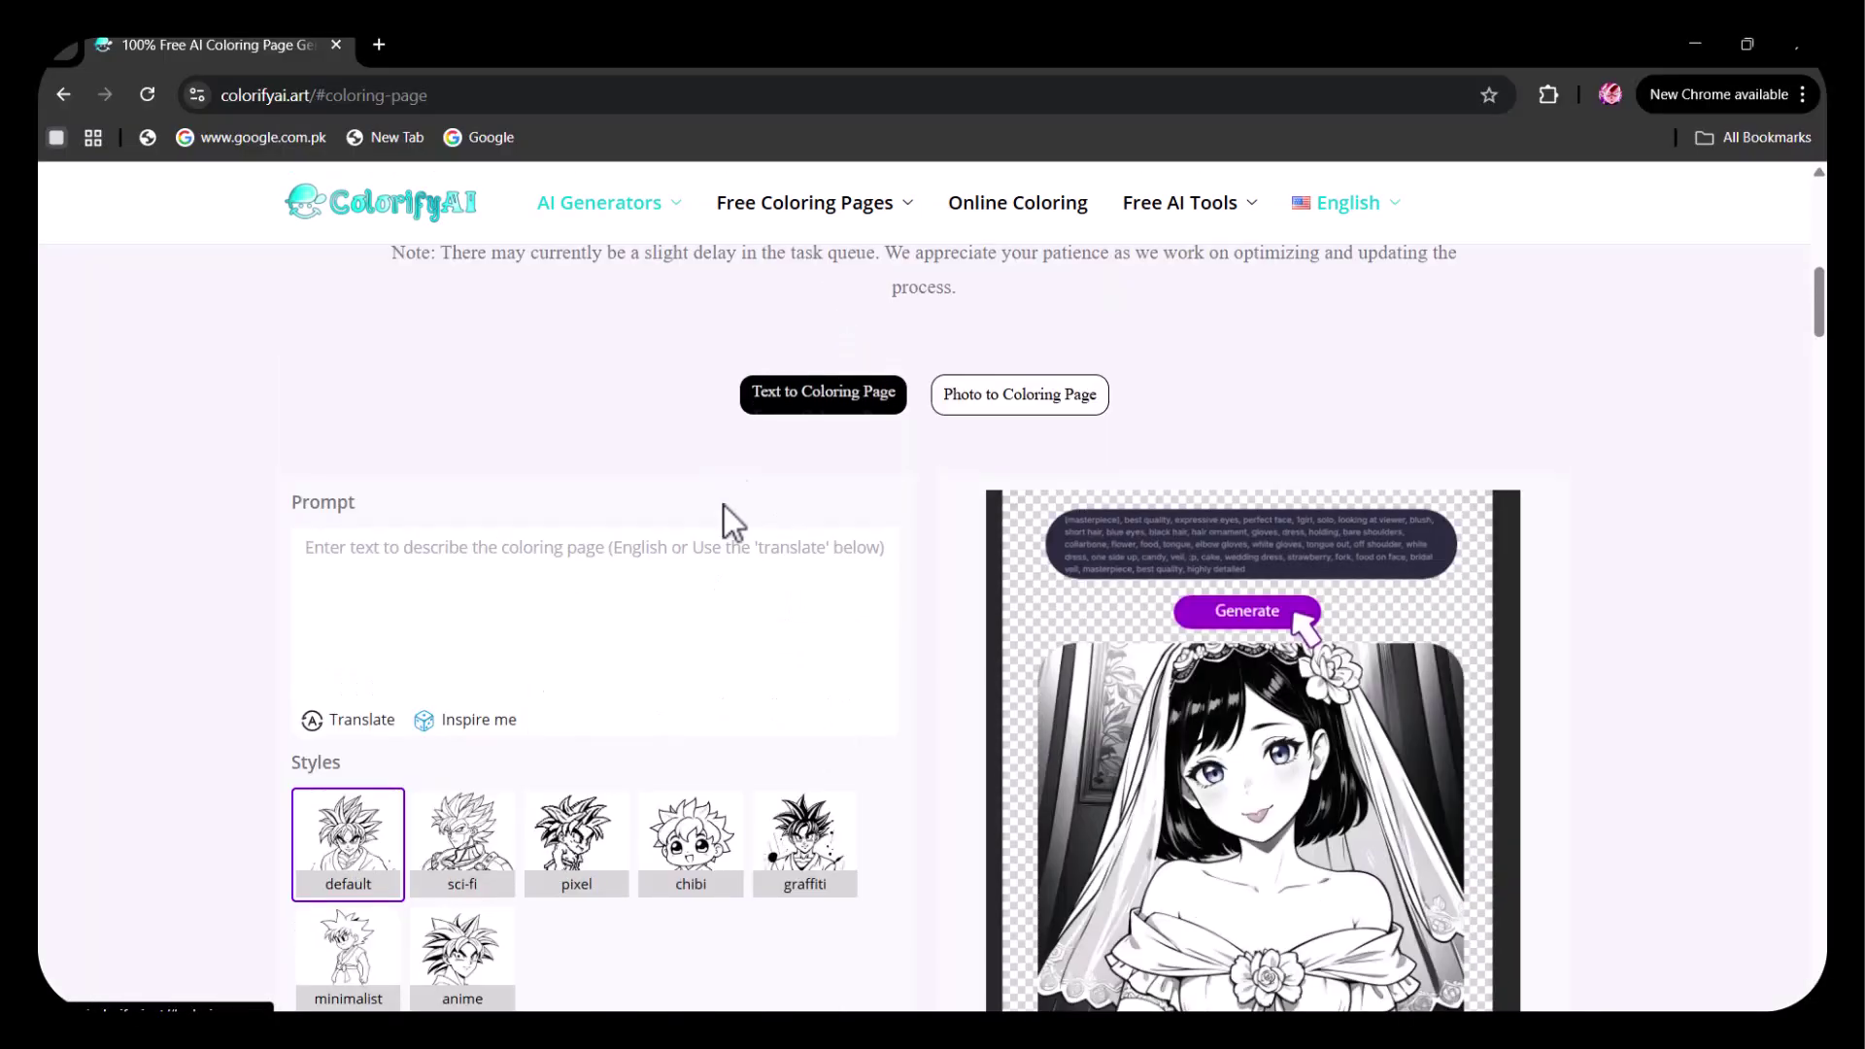
{"action": "left_click", "coordinate": [349, 561]}
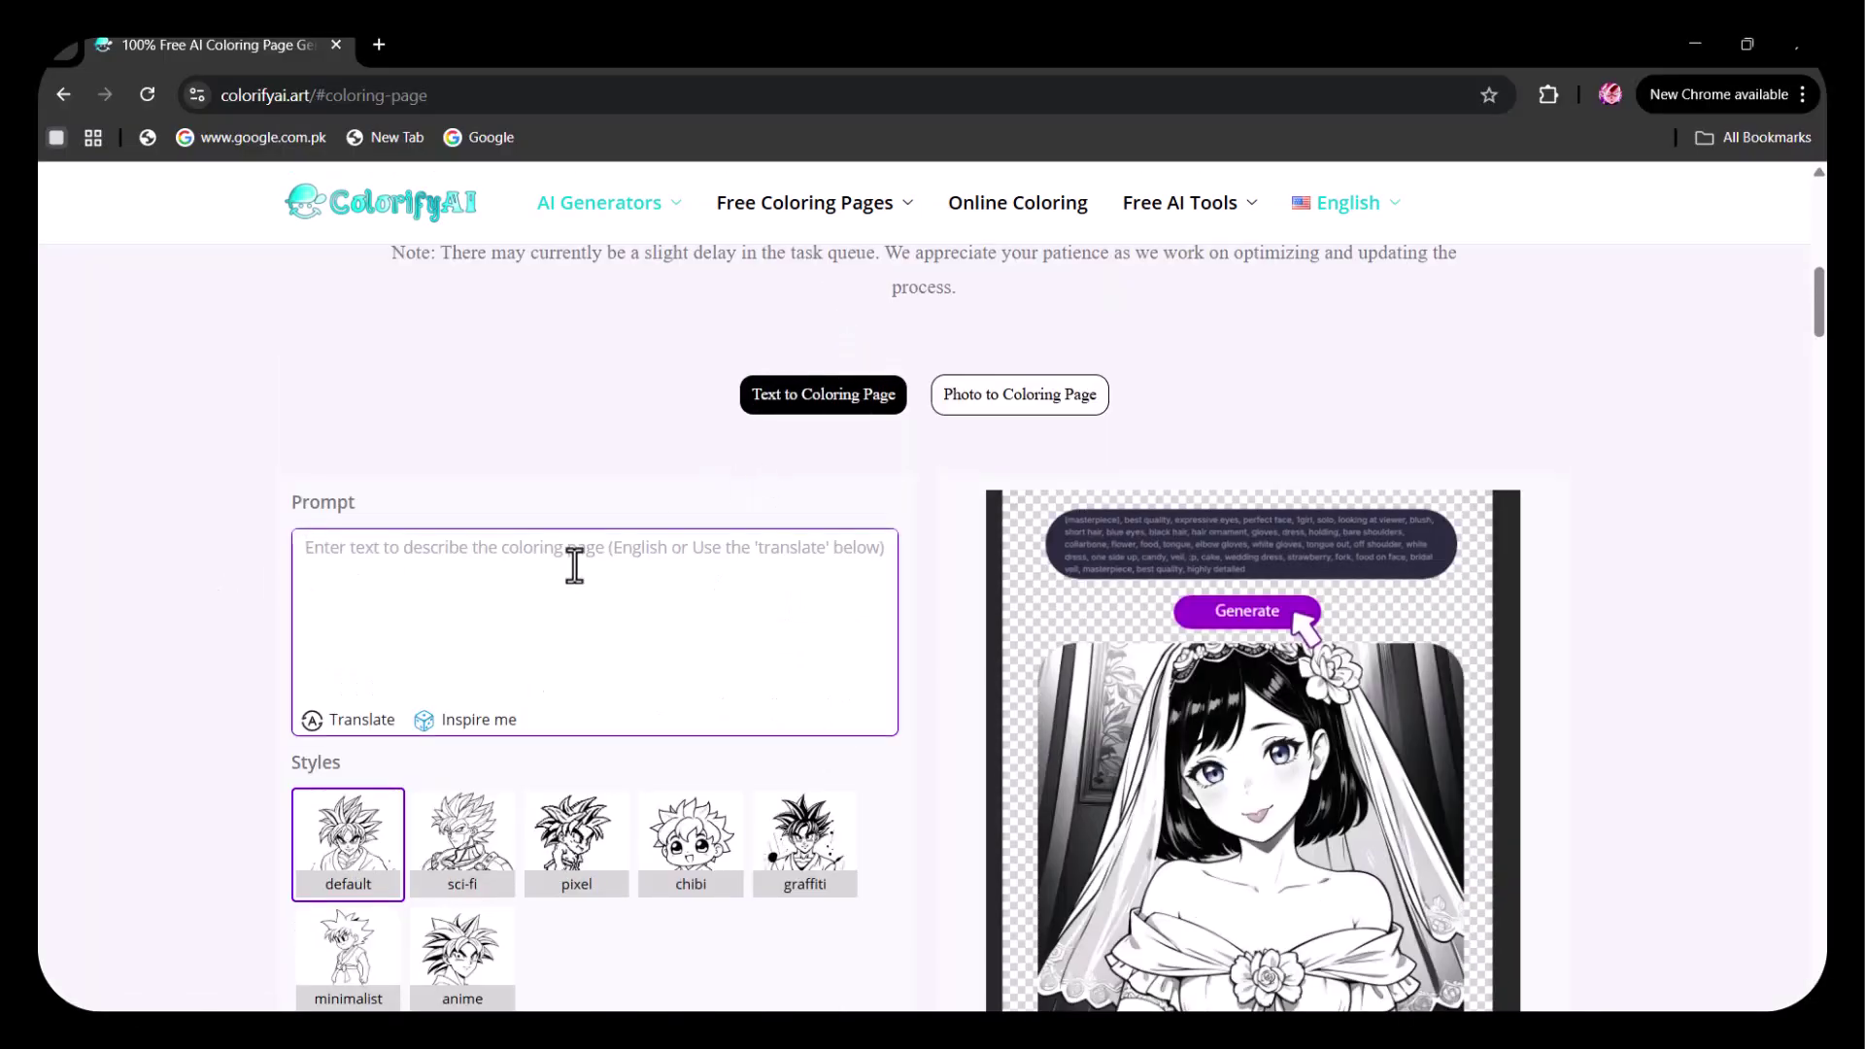
{"action": "scroll", "coordinate": [588, 167], "scroll_direction": "down", "scroll_amount": 1}
{"action": "mouse_move", "coordinate": [381, 624]}
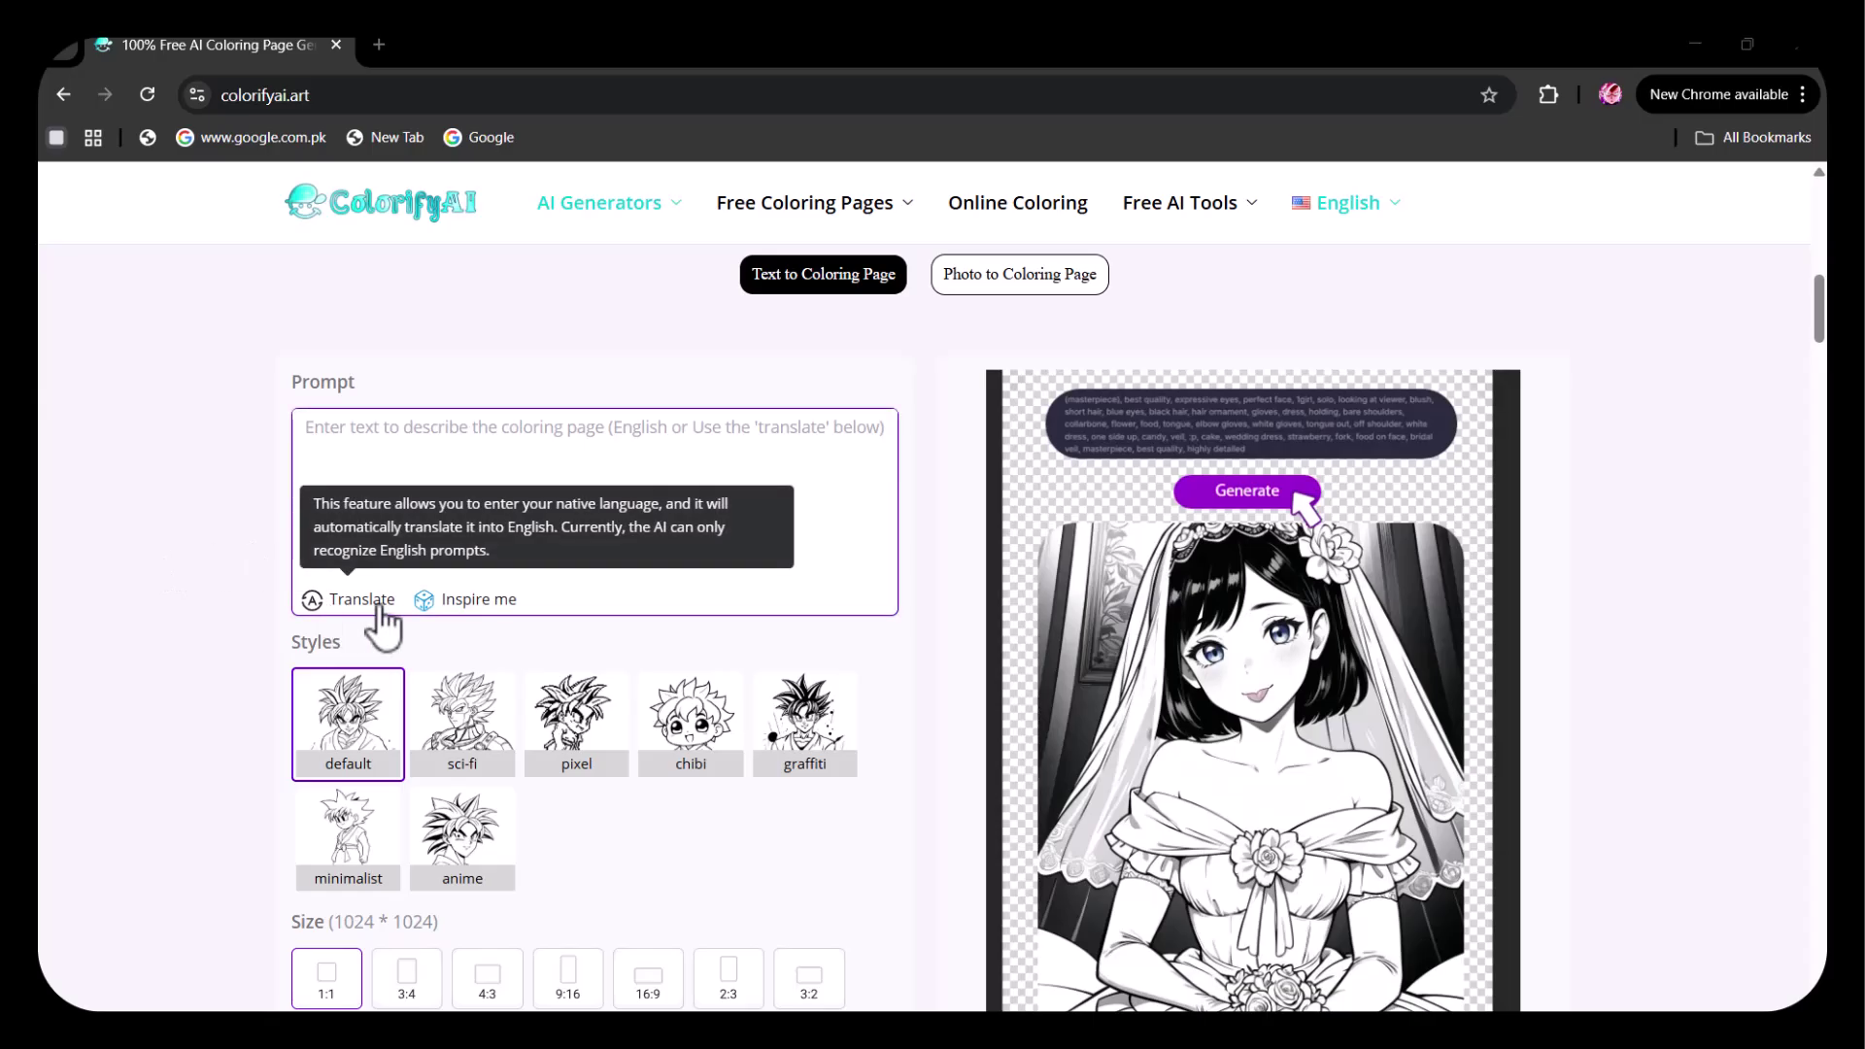
{"action": "left_click", "coordinate": [476, 602]}
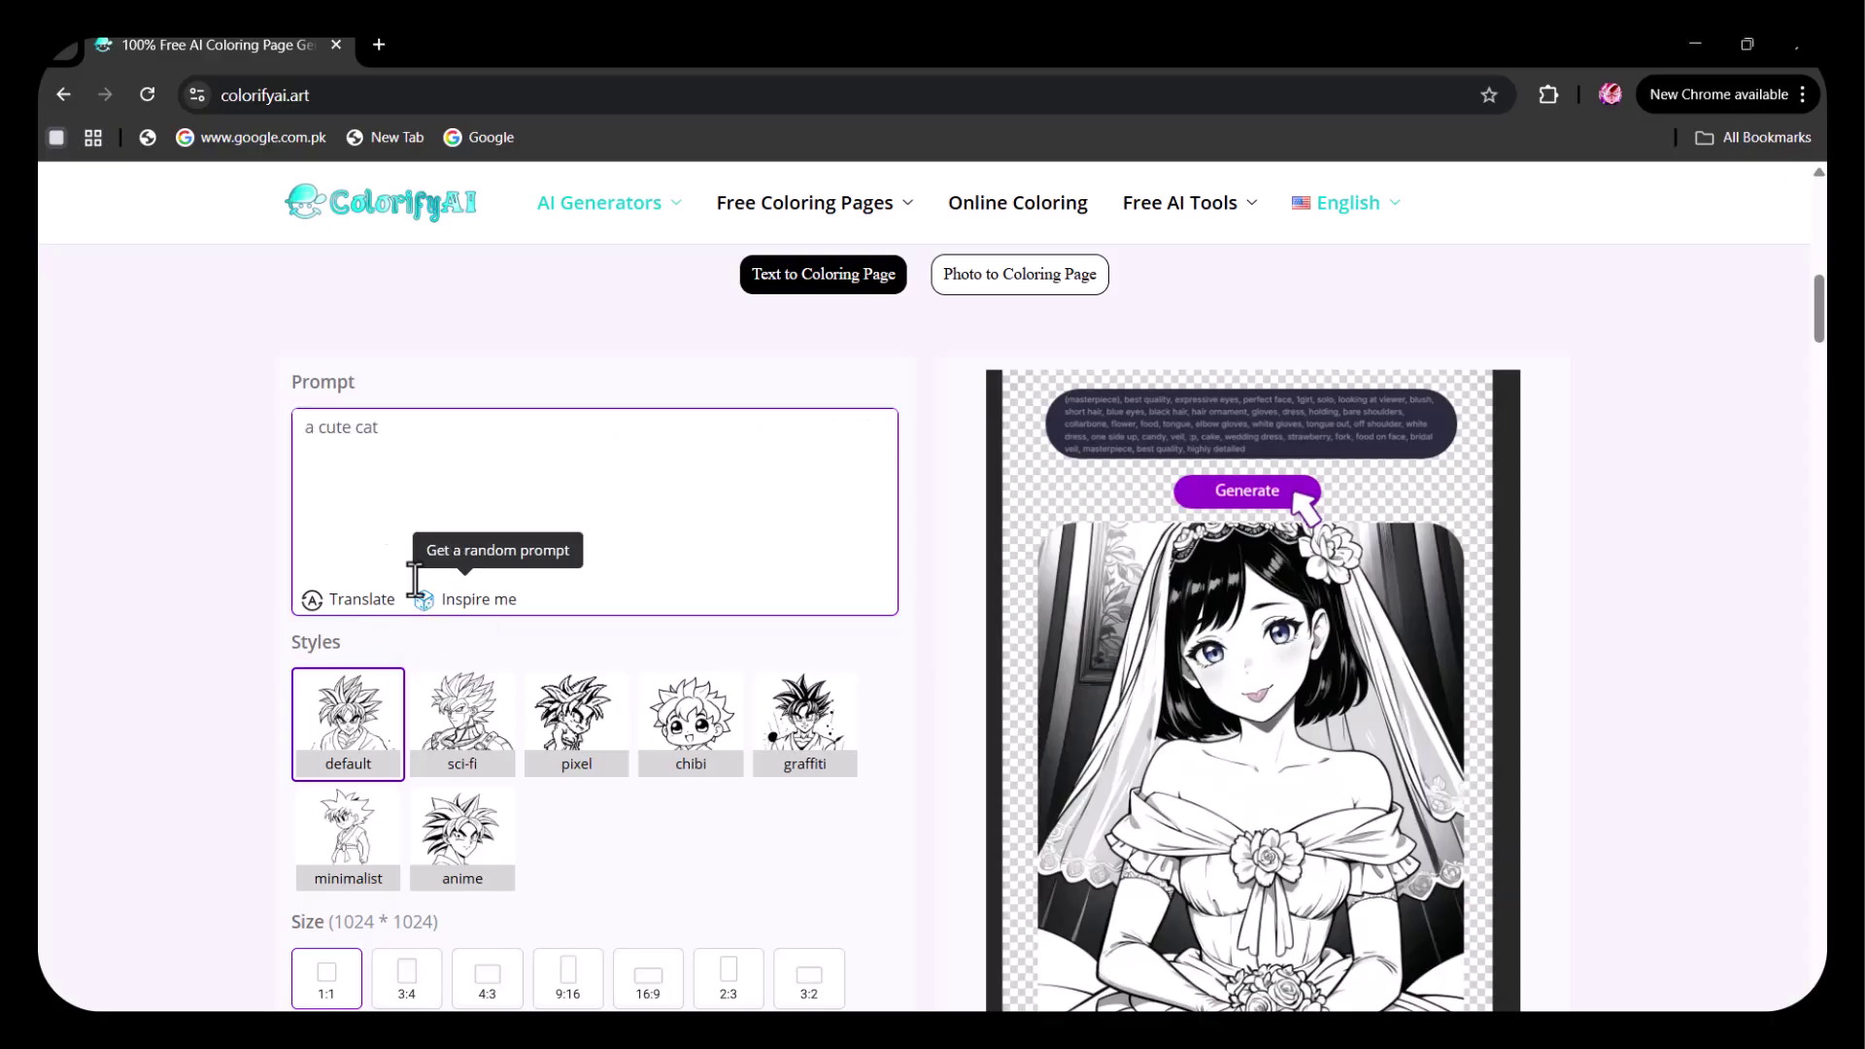
{"action": "left_click", "coordinate": [466, 604]}
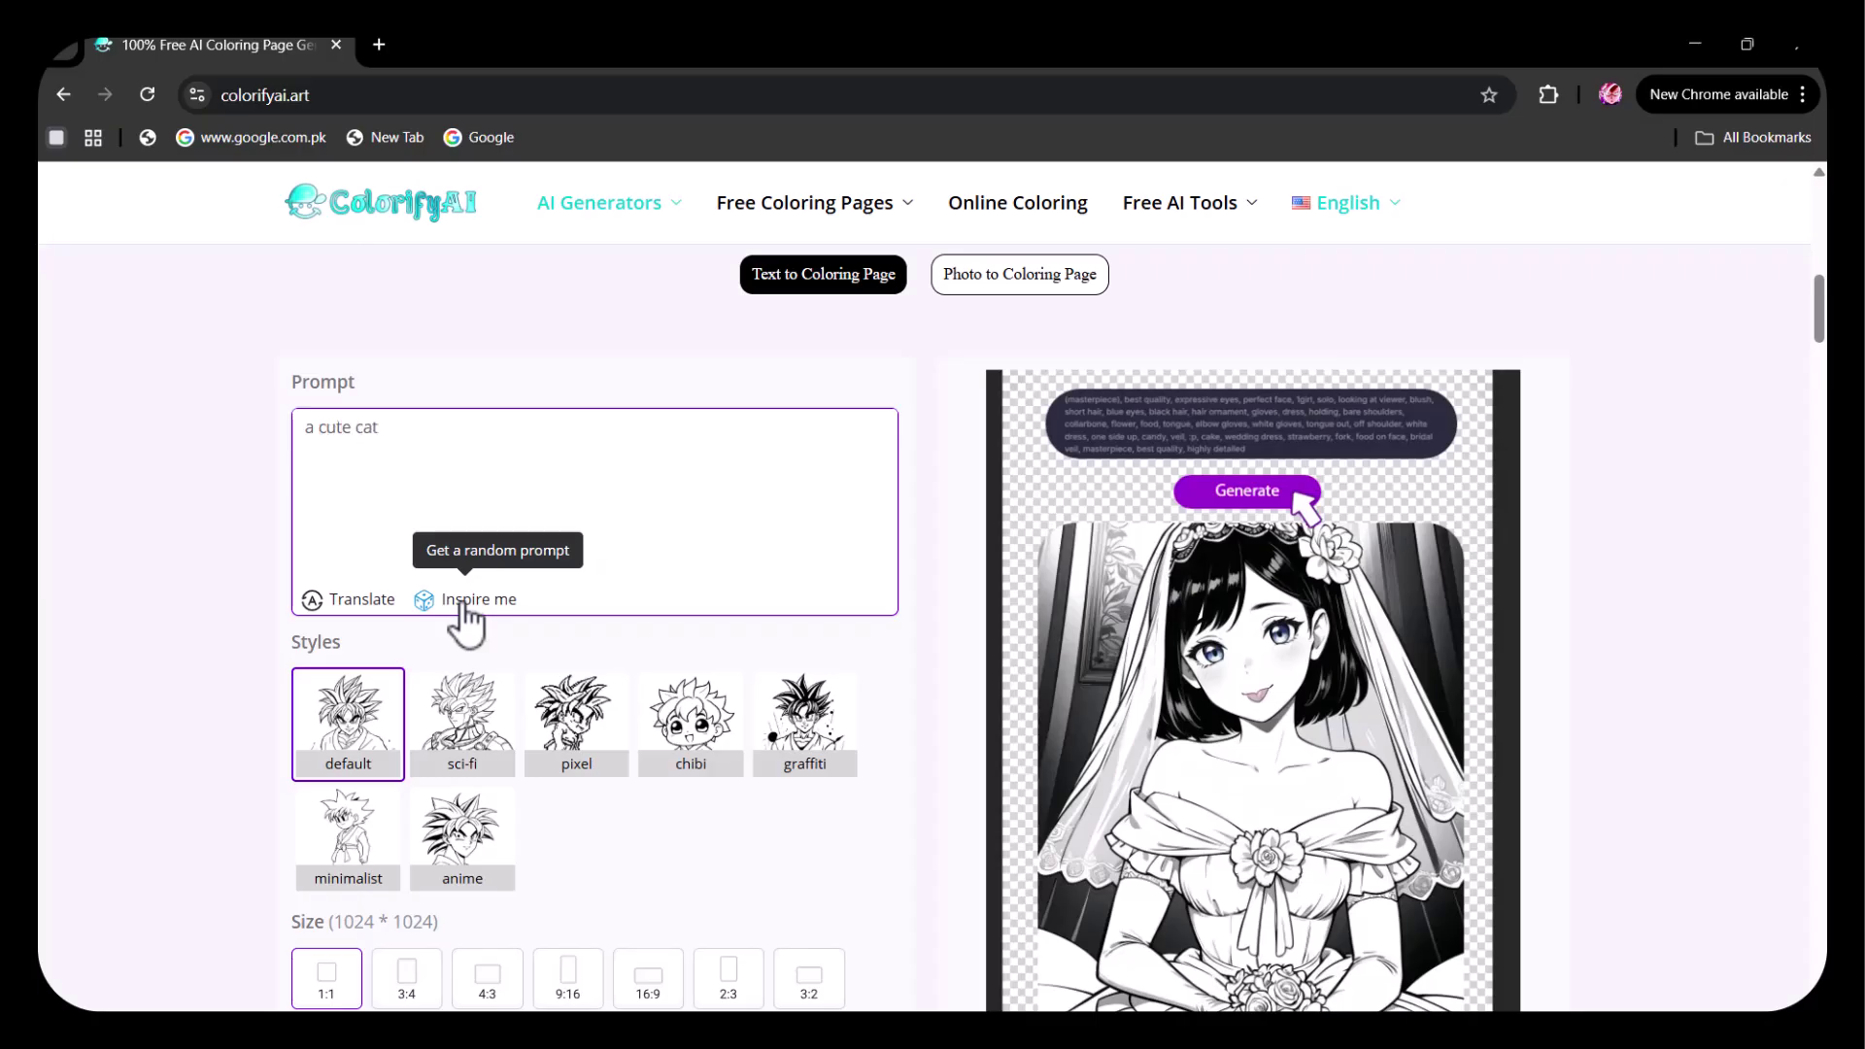
{"action": "left_click", "coordinate": [463, 604]}
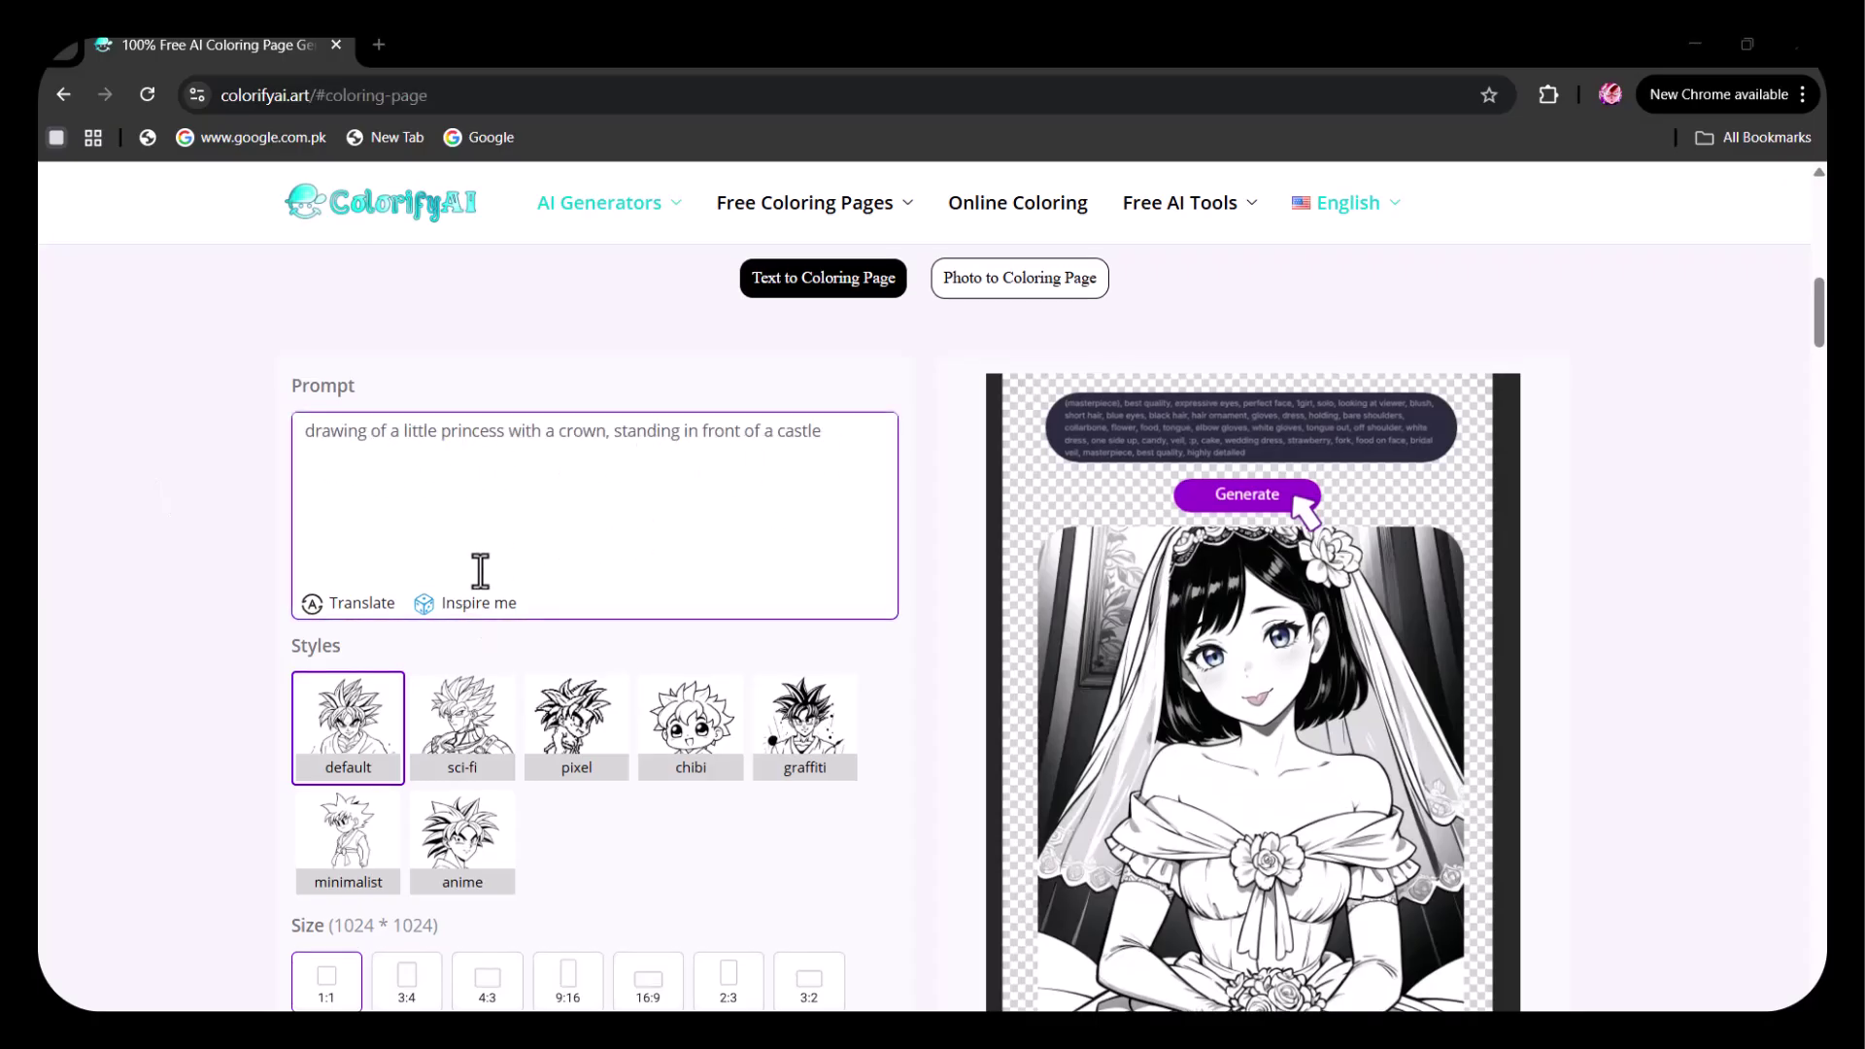
Choose the minimalist drawing style.
{"action": "scroll", "coordinate": [480, 571], "scroll_direction": "down", "scroll_amount": 1}
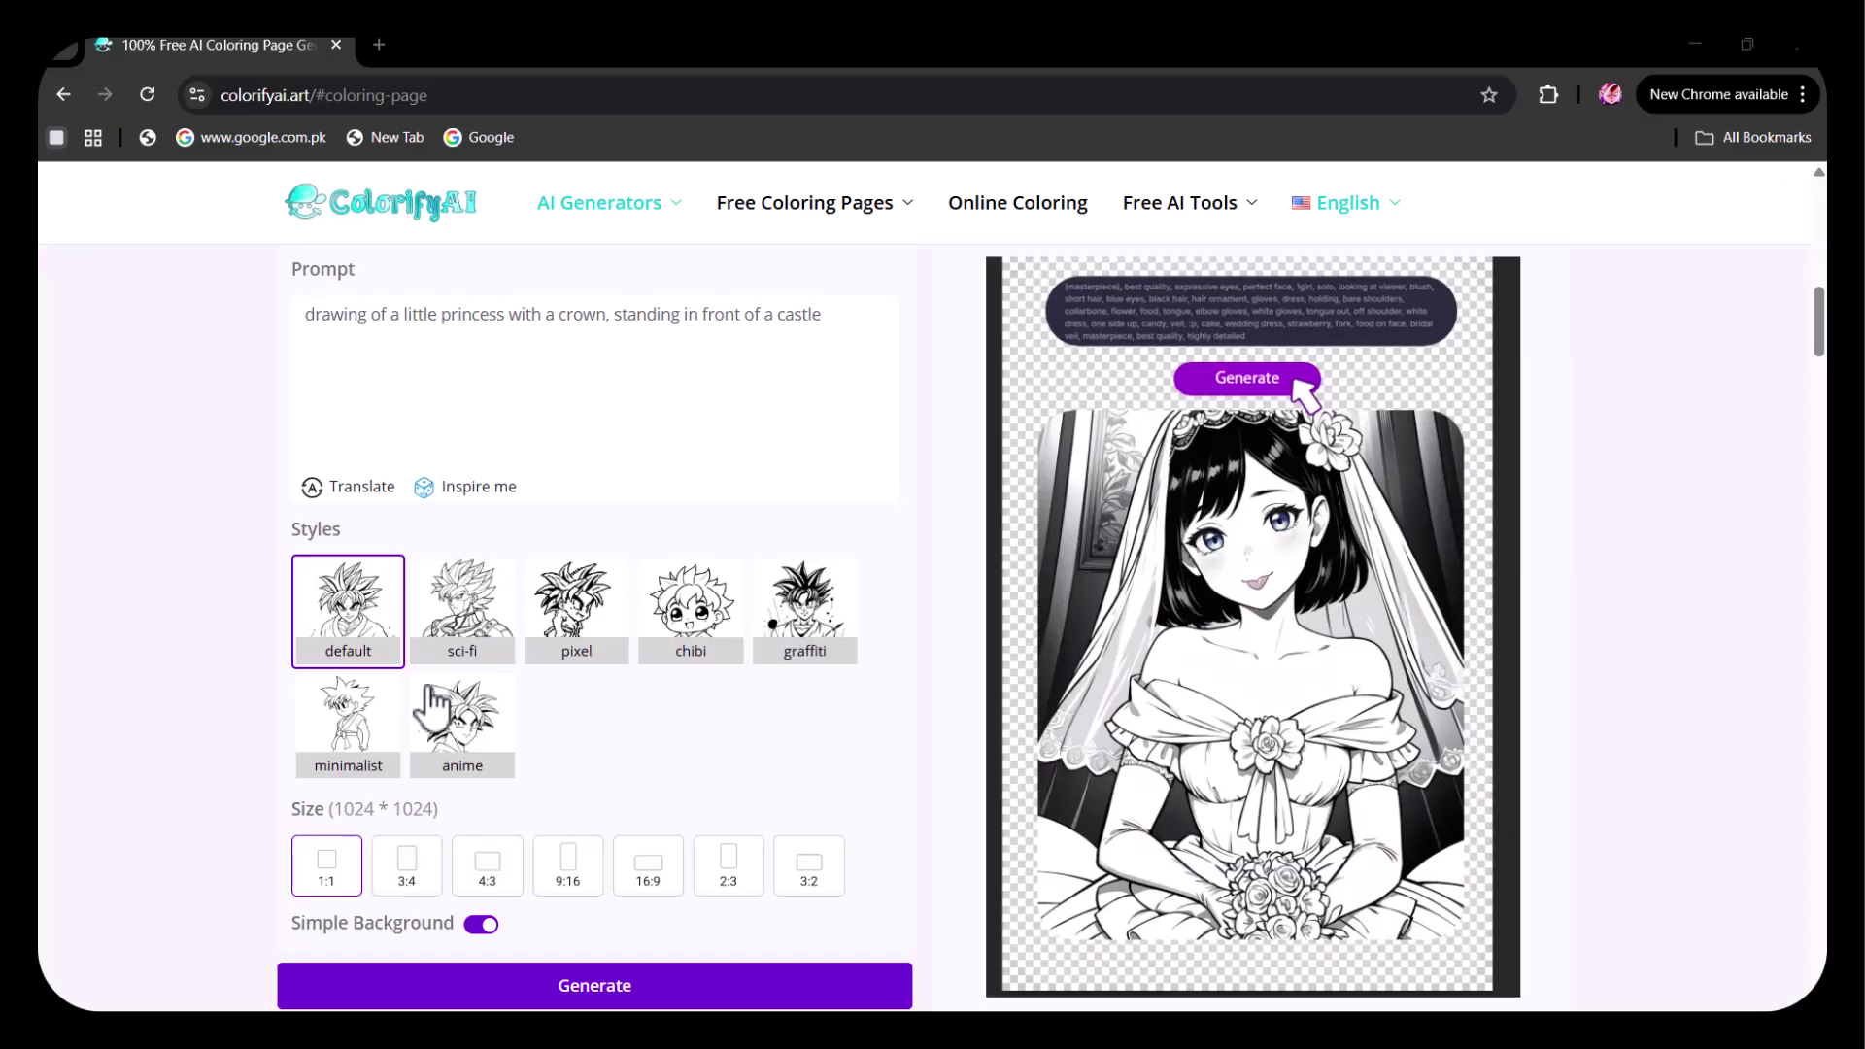
{"action": "left_click", "coordinate": [369, 750]}
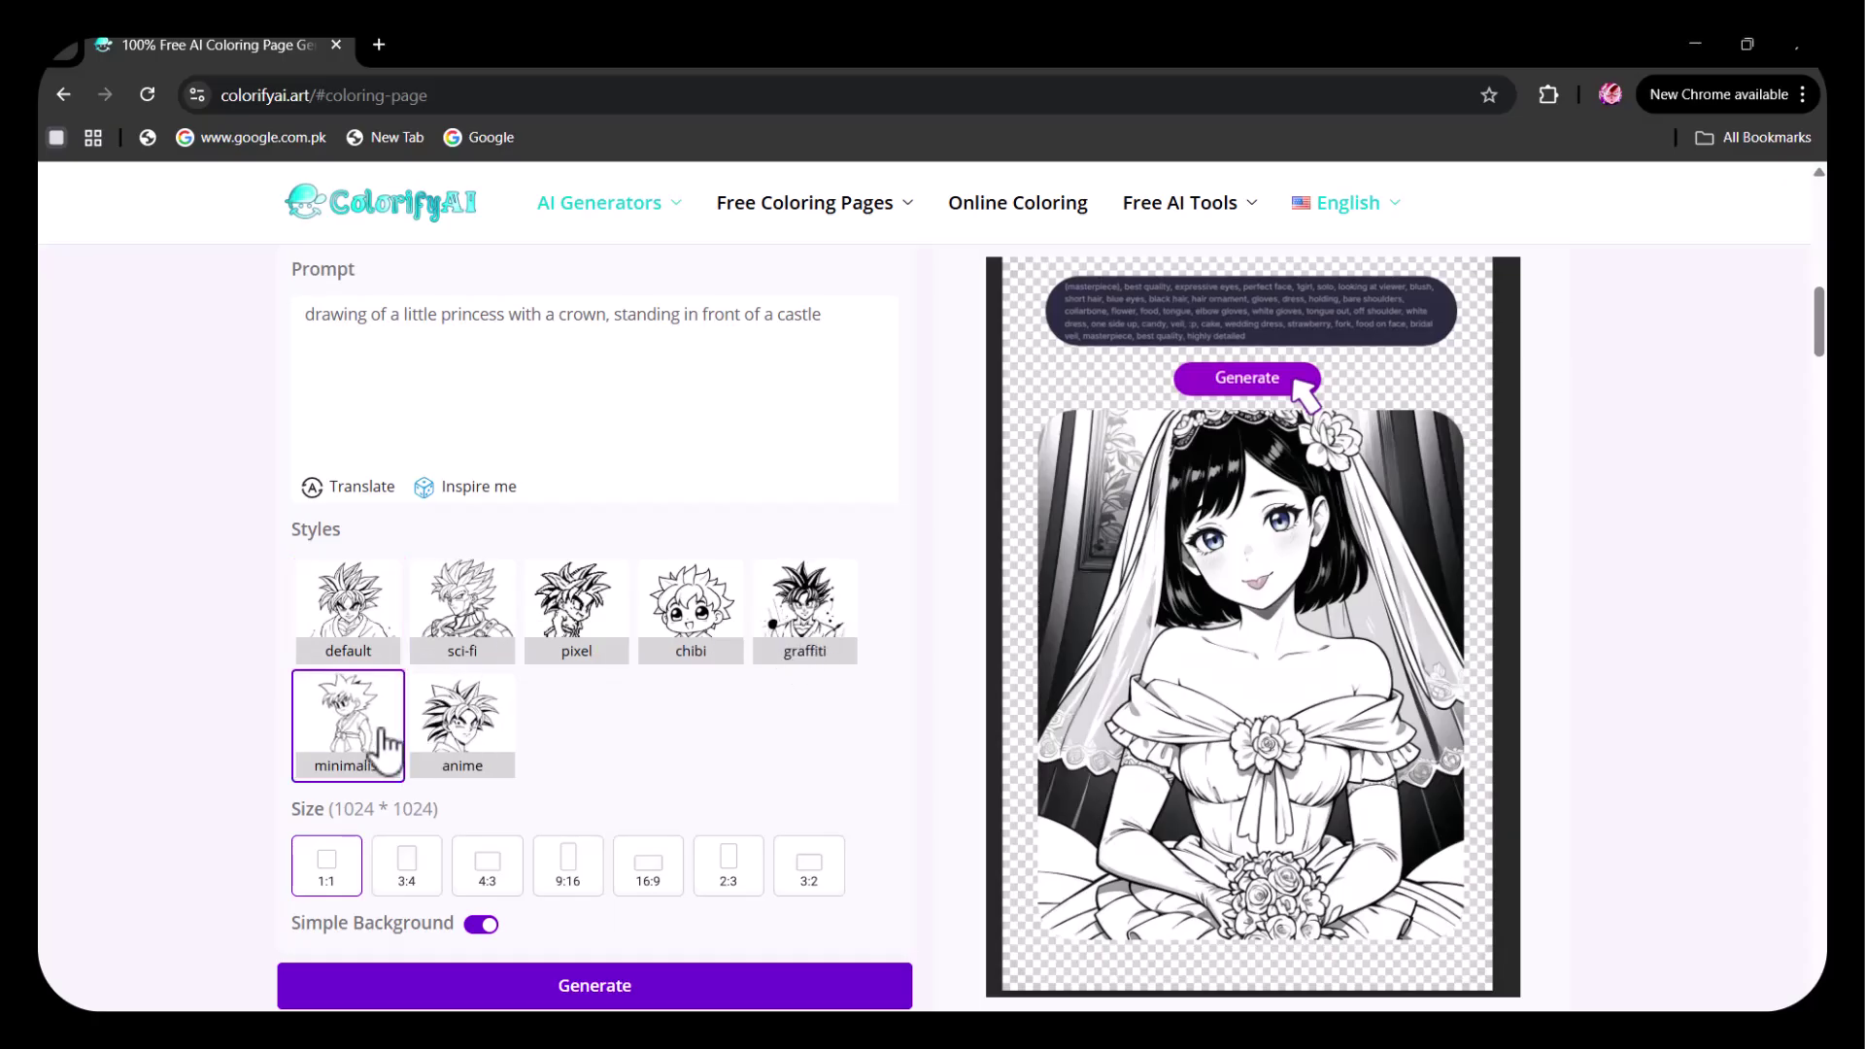
{"action": "scroll", "coordinate": [384, 748], "scroll_direction": "down", "scroll_amount": 1}
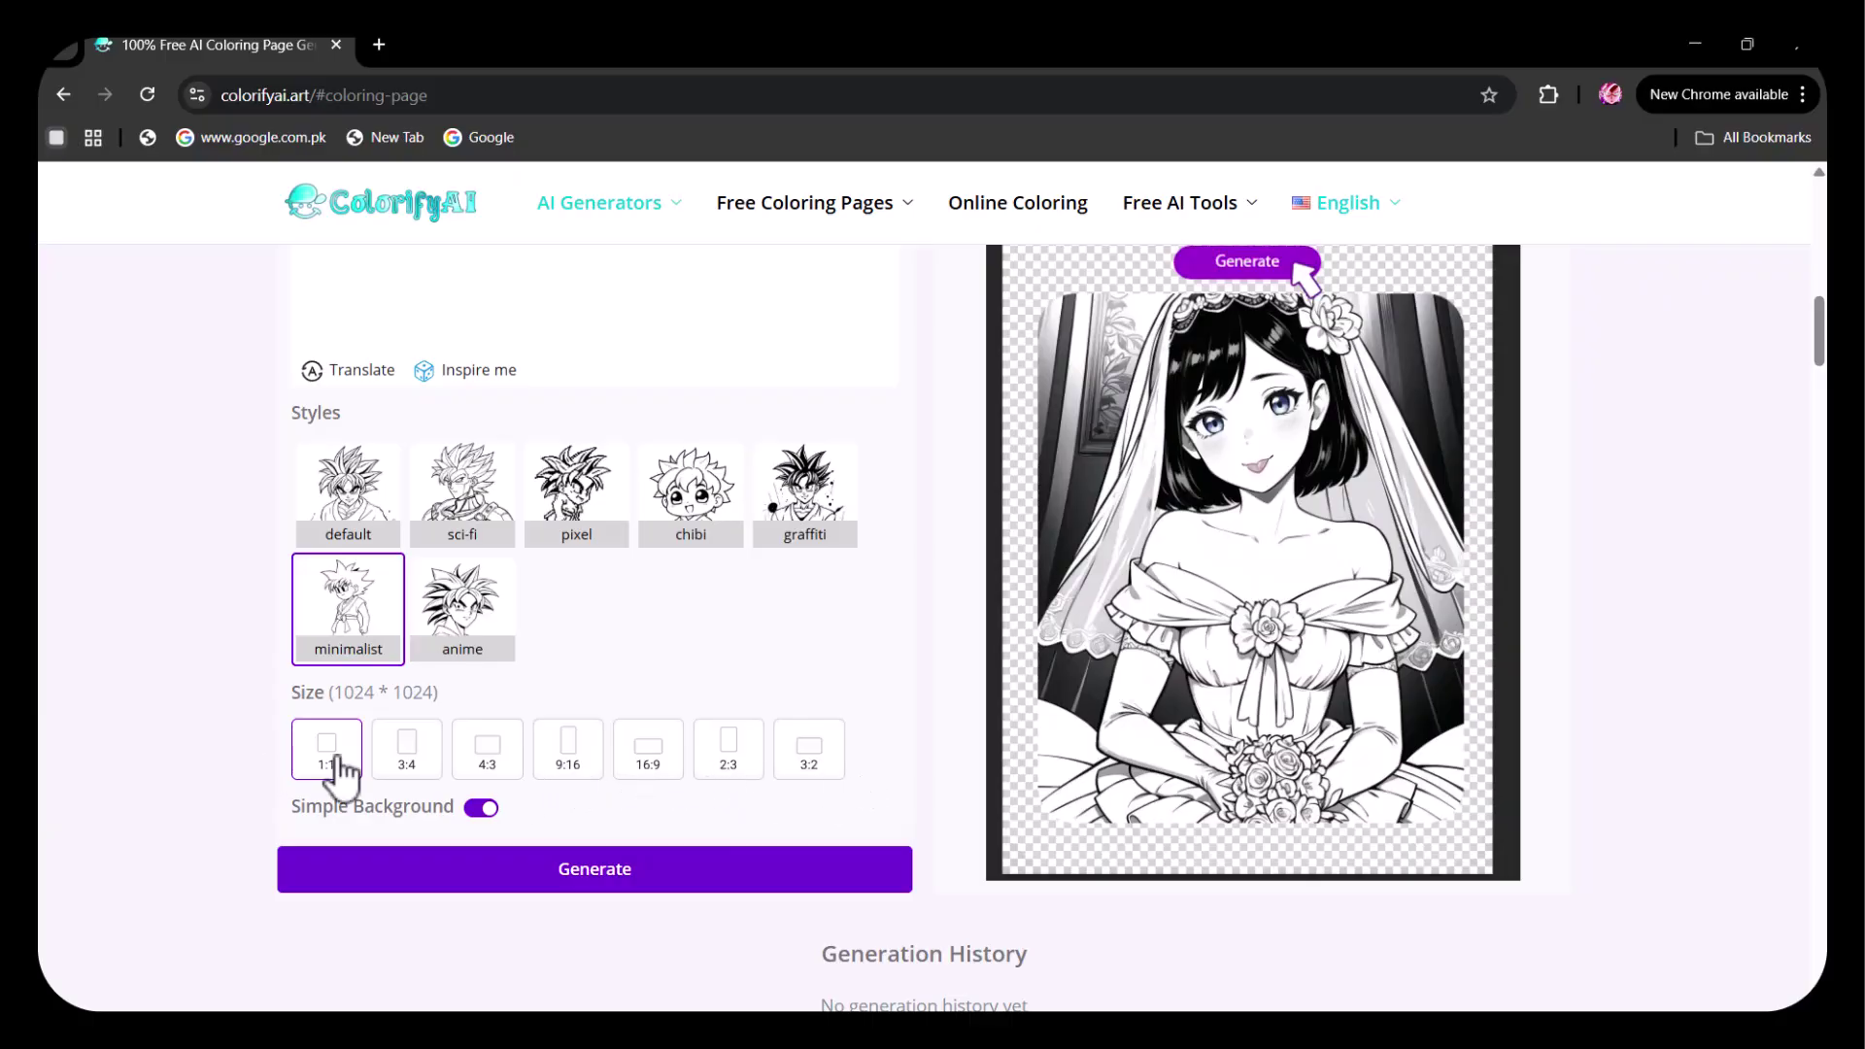
Generate the minimalist princess-and-castle coloring page and view the resulting line art.
{"action": "mouse_move", "coordinate": [447, 823]}
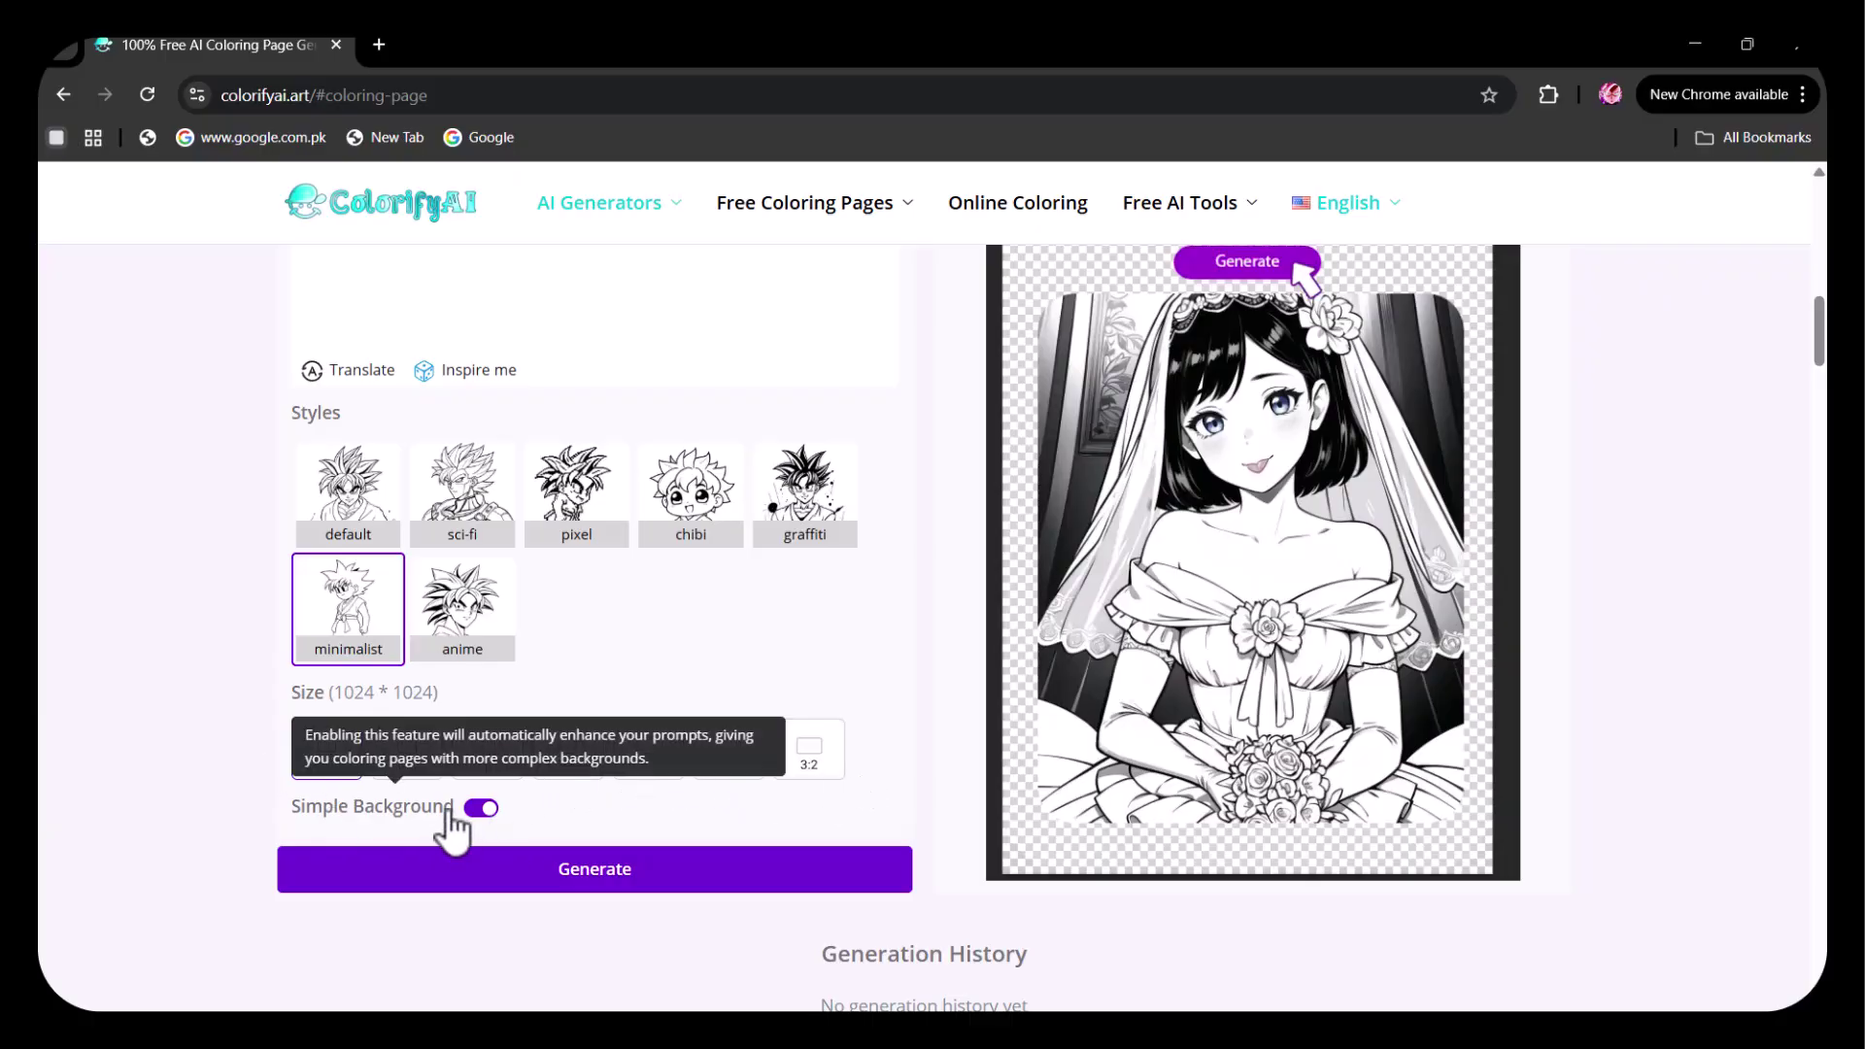
{"action": "left_click", "coordinate": [588, 877]}
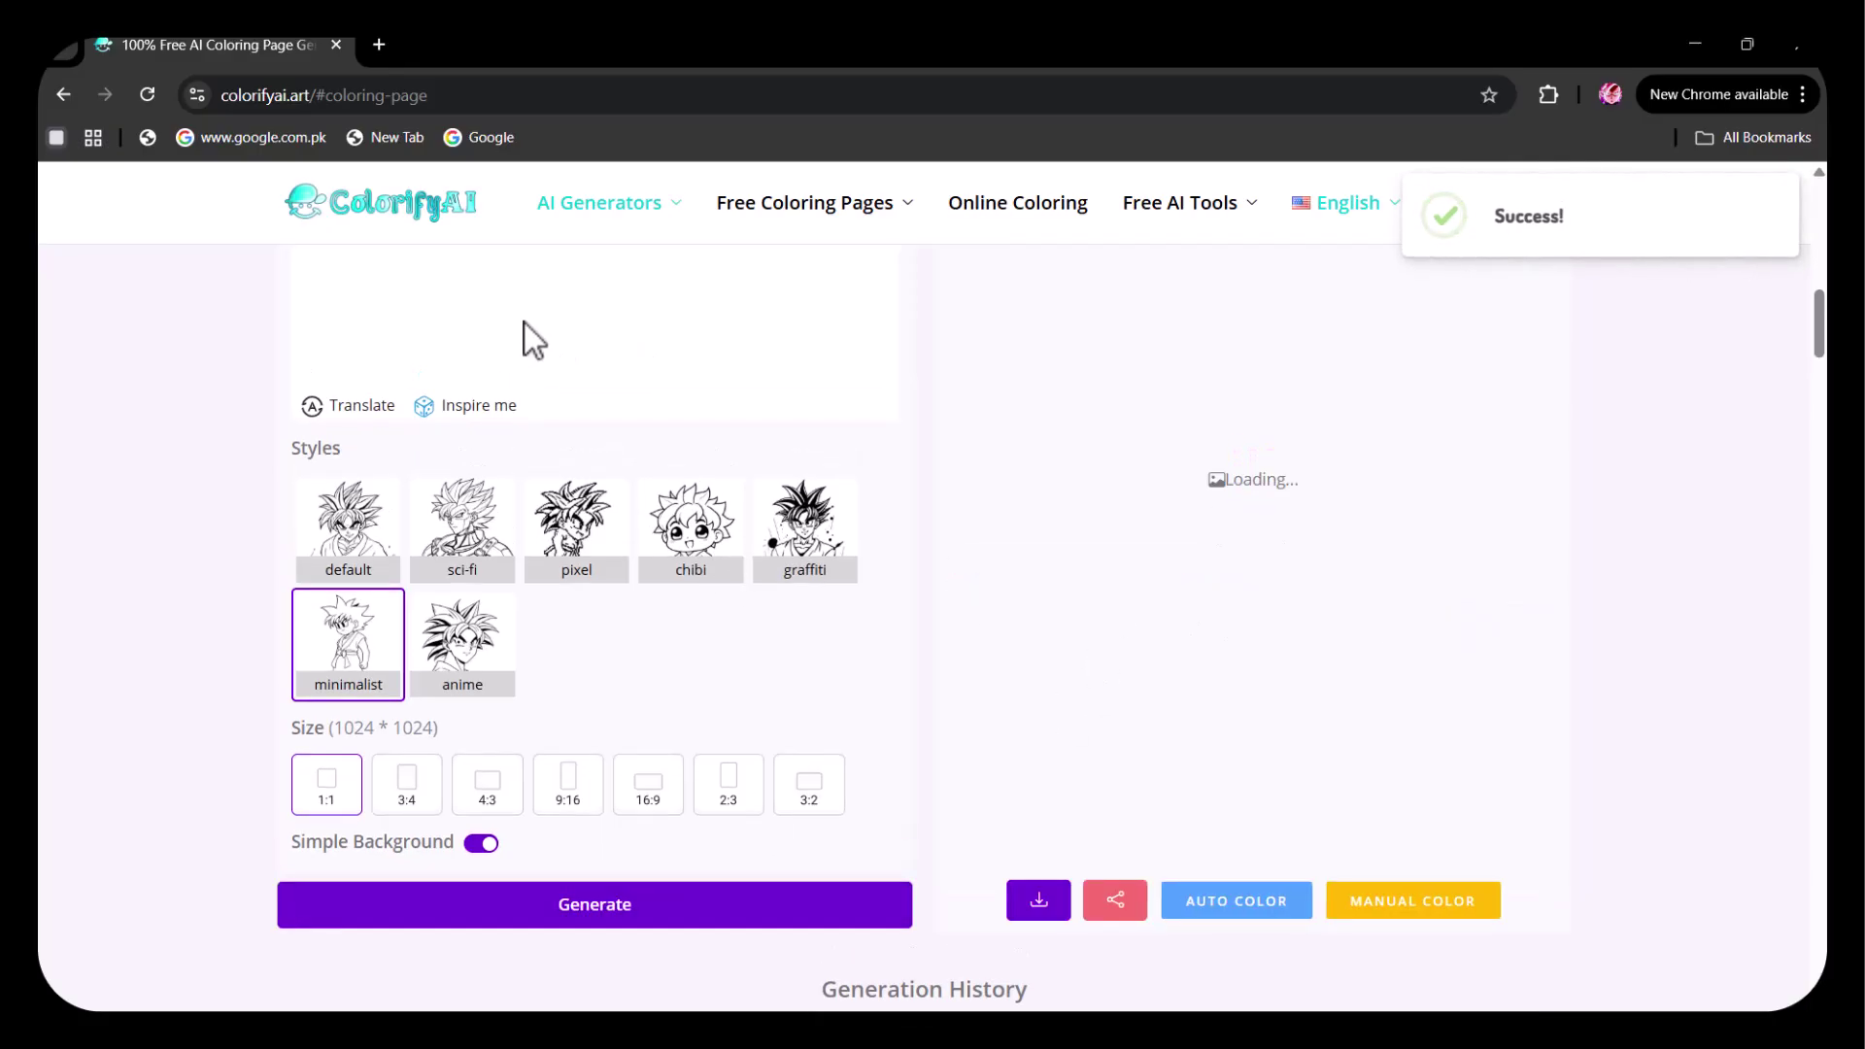
{"action": "scroll", "coordinate": [1519, 553], "scroll_direction": "up", "scroll_amount": 1}
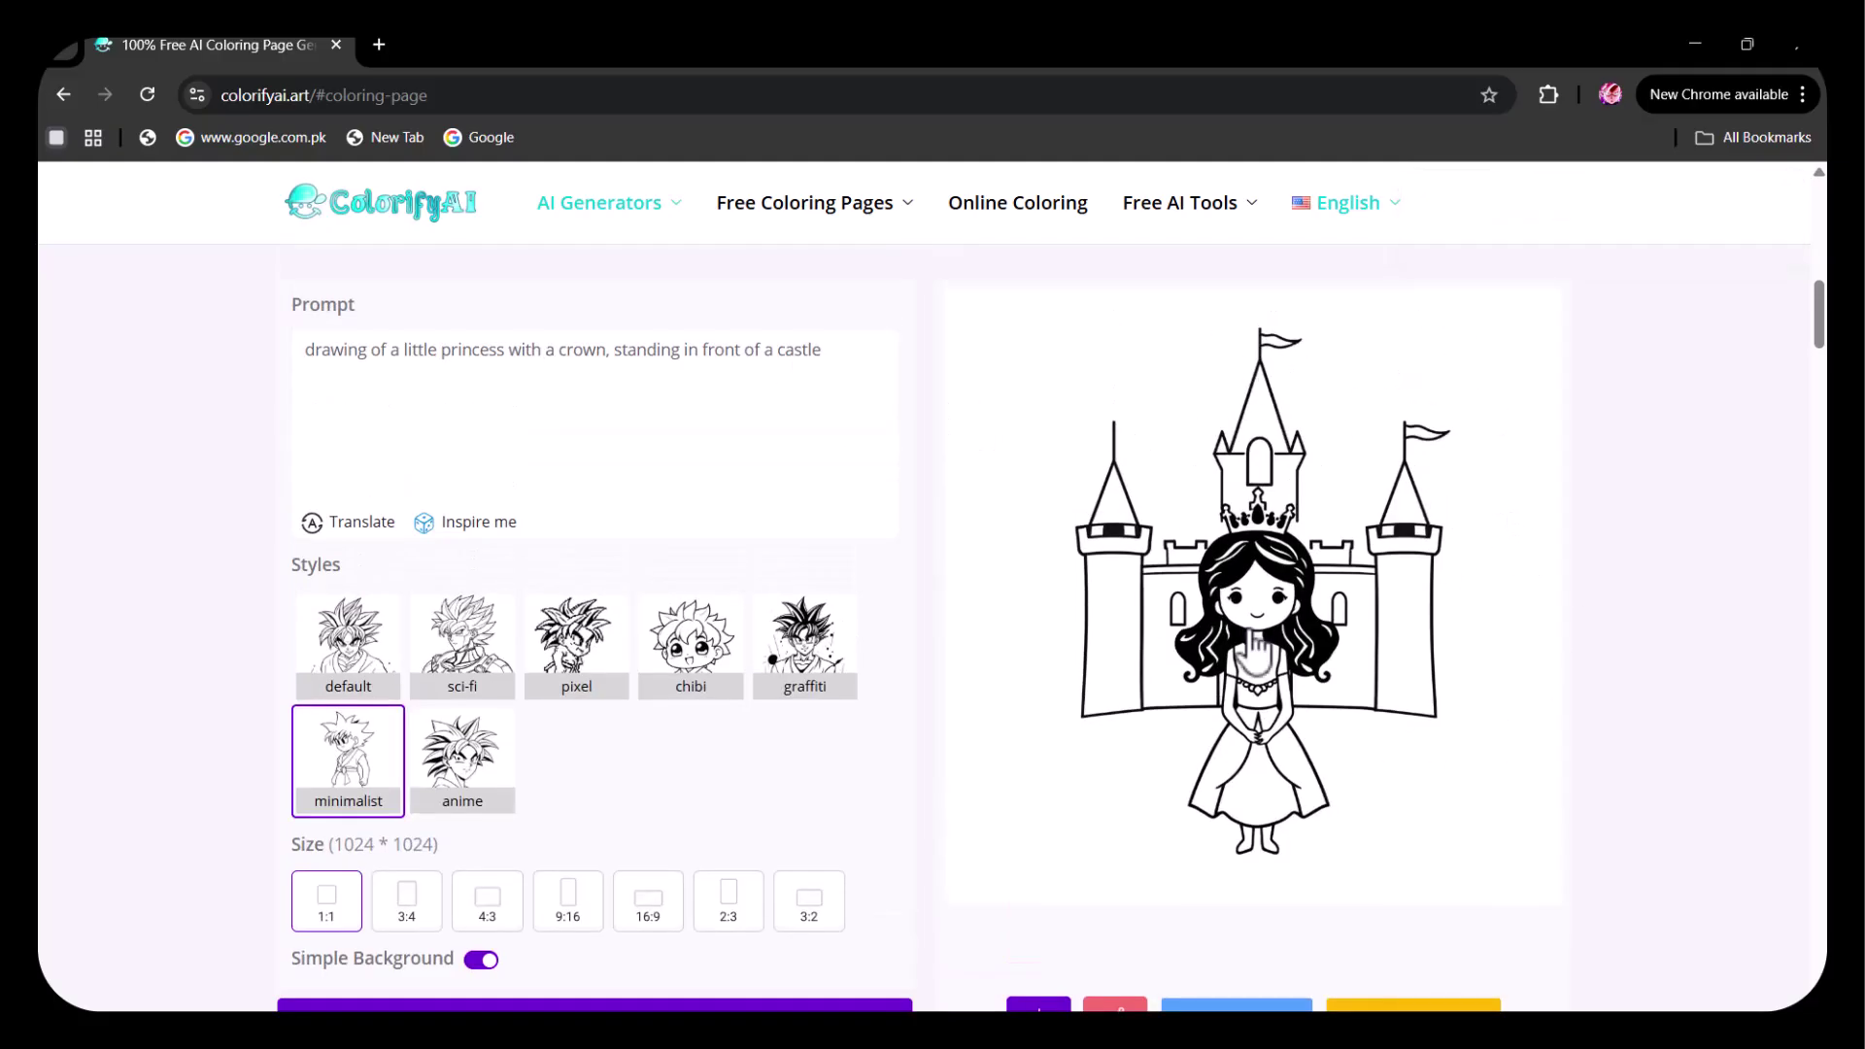
{"action": "scroll", "coordinate": [1256, 649], "scroll_direction": "down", "scroll_amount": 1}
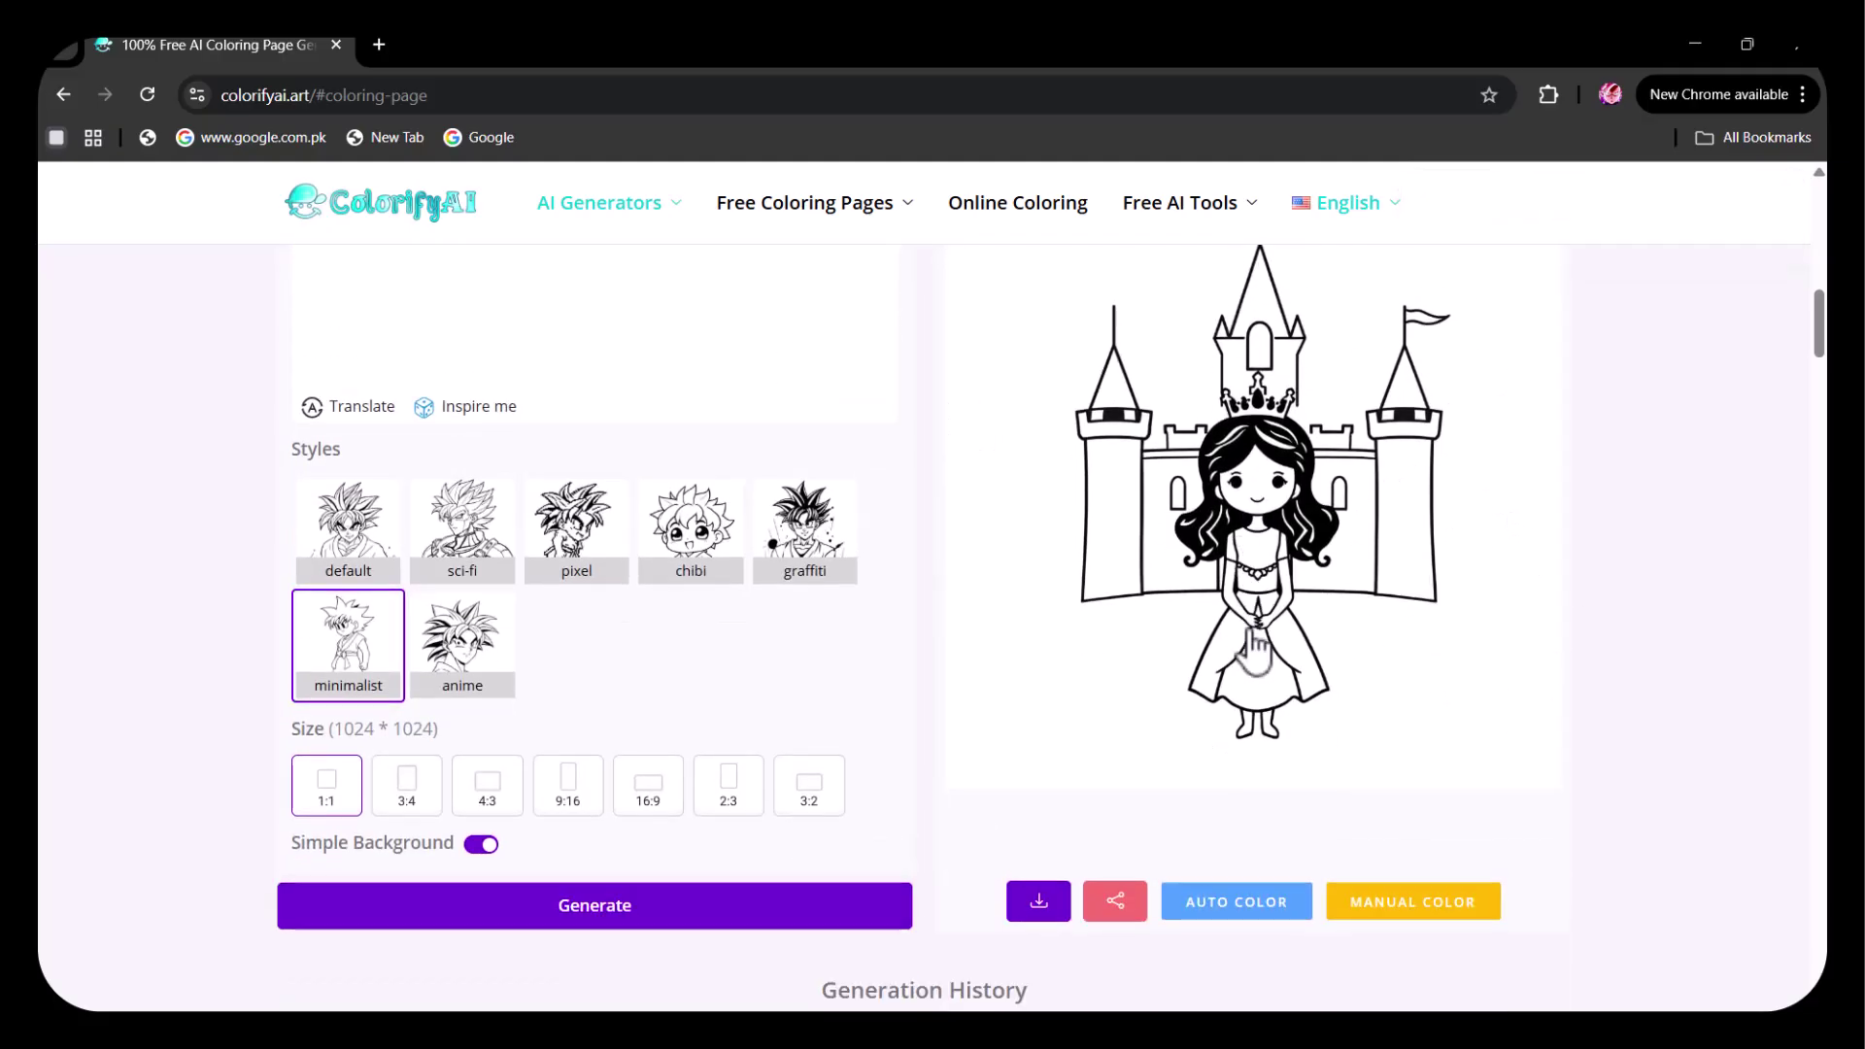
Auto Color the princess page in the Oil Painting style after checking the prompt settings.
{"action": "left_click", "coordinate": [1253, 904]}
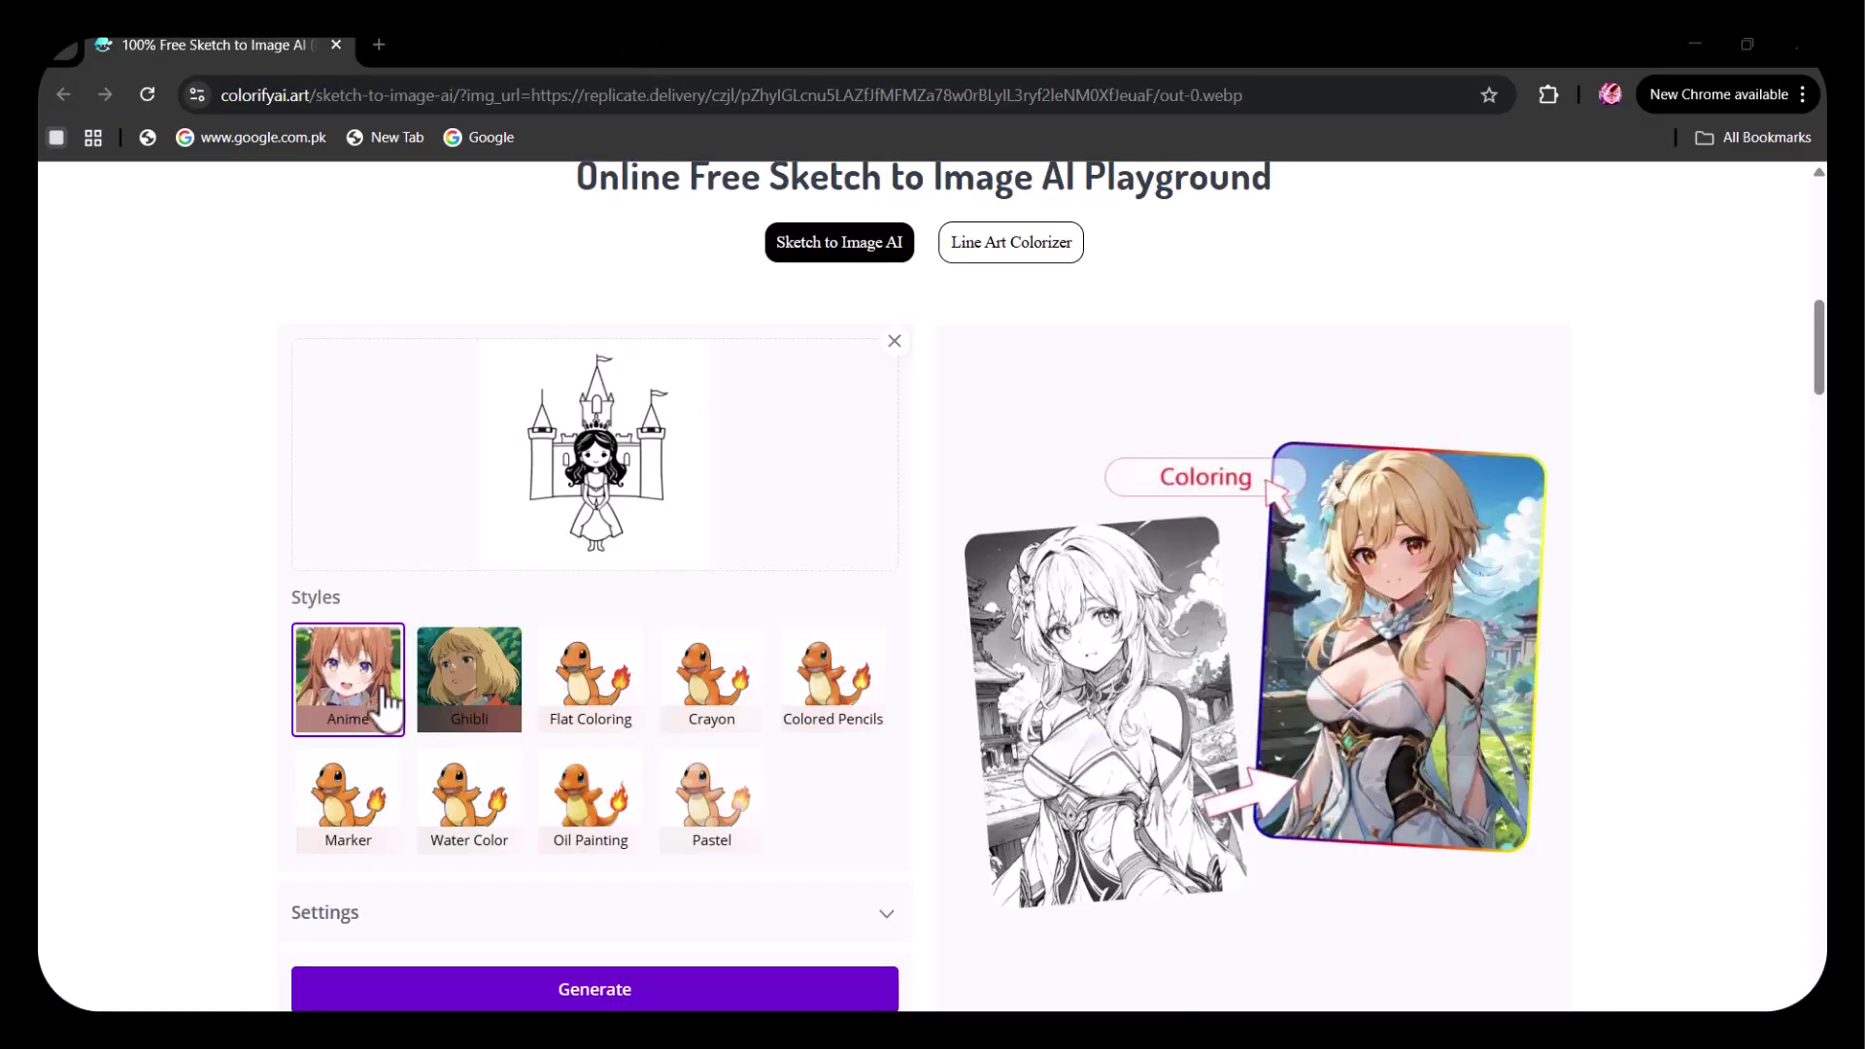
{"action": "left_click", "coordinate": [588, 821]}
{"action": "scroll", "coordinate": [782, 749], "scroll_direction": "down", "scroll_amount": 2}
{"action": "left_click", "coordinate": [883, 674]}
{"action": "scroll", "coordinate": [886, 707], "scroll_direction": "down", "scroll_amount": 4}
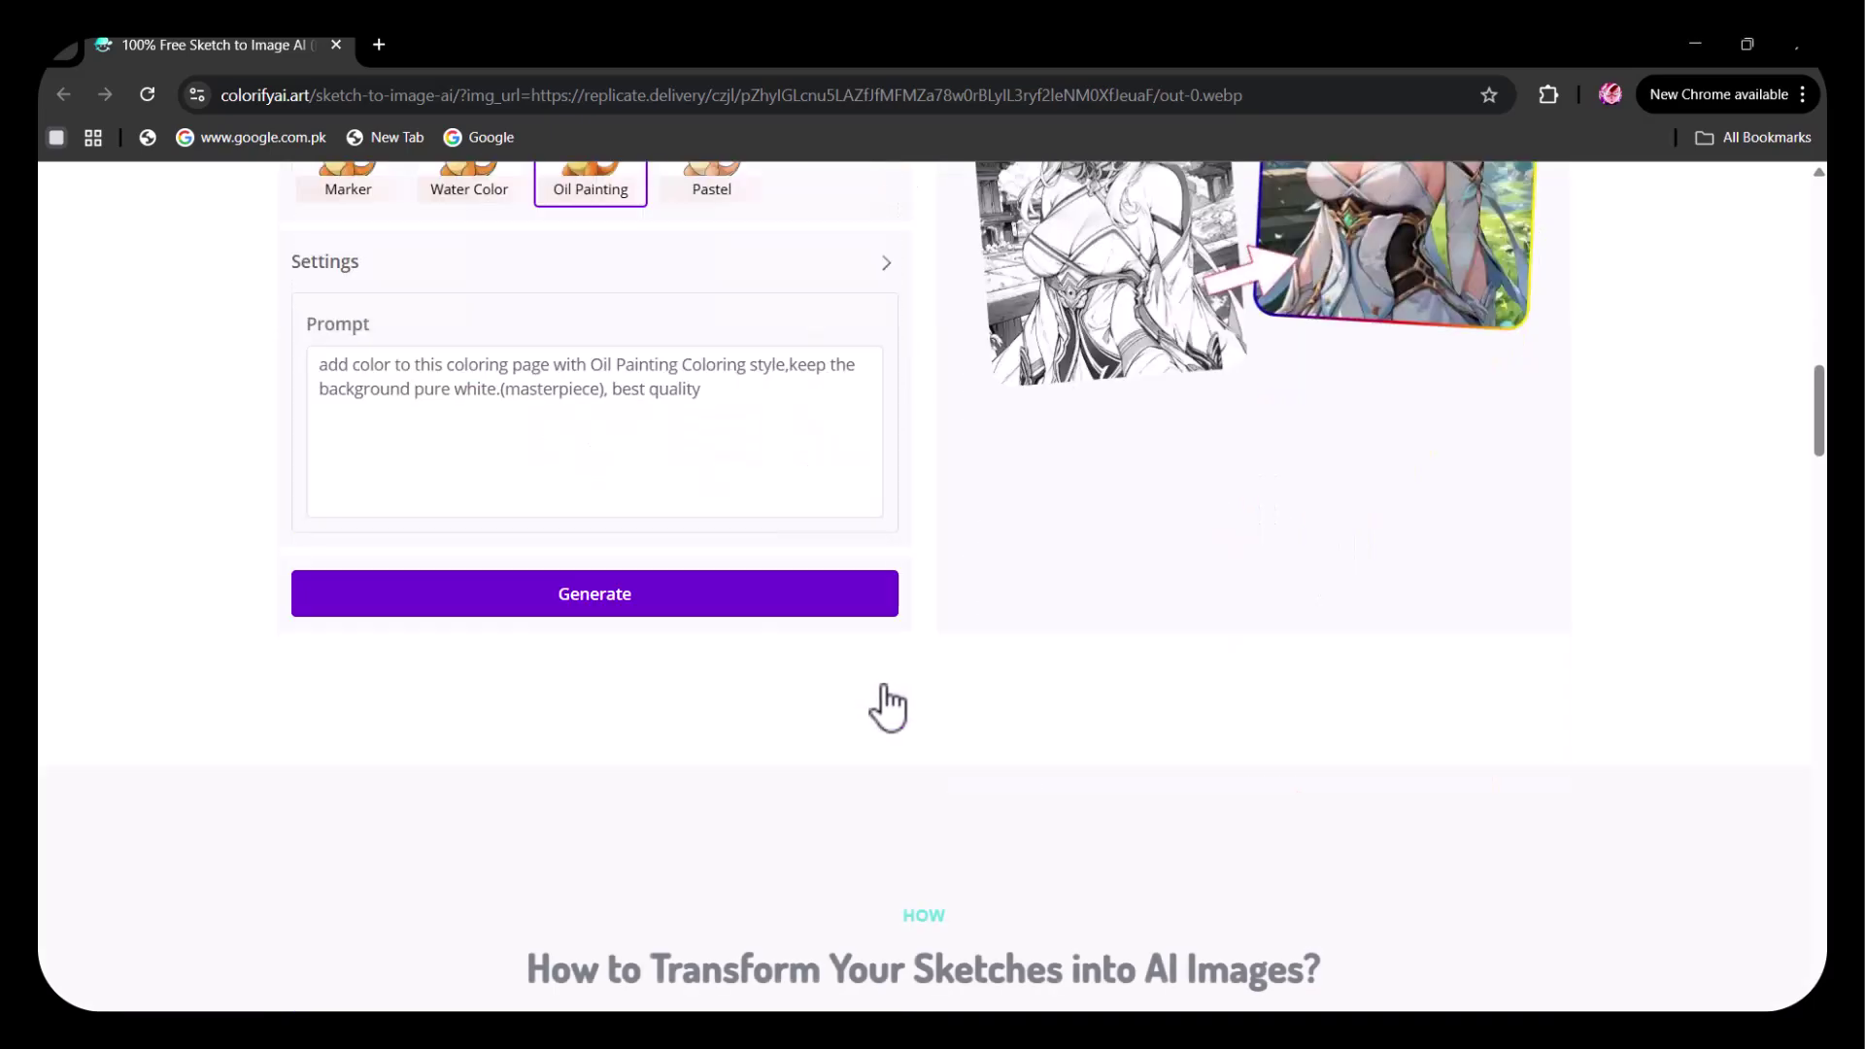
{"action": "scroll", "coordinate": [618, 498], "scroll_direction": "up", "scroll_amount": 2}
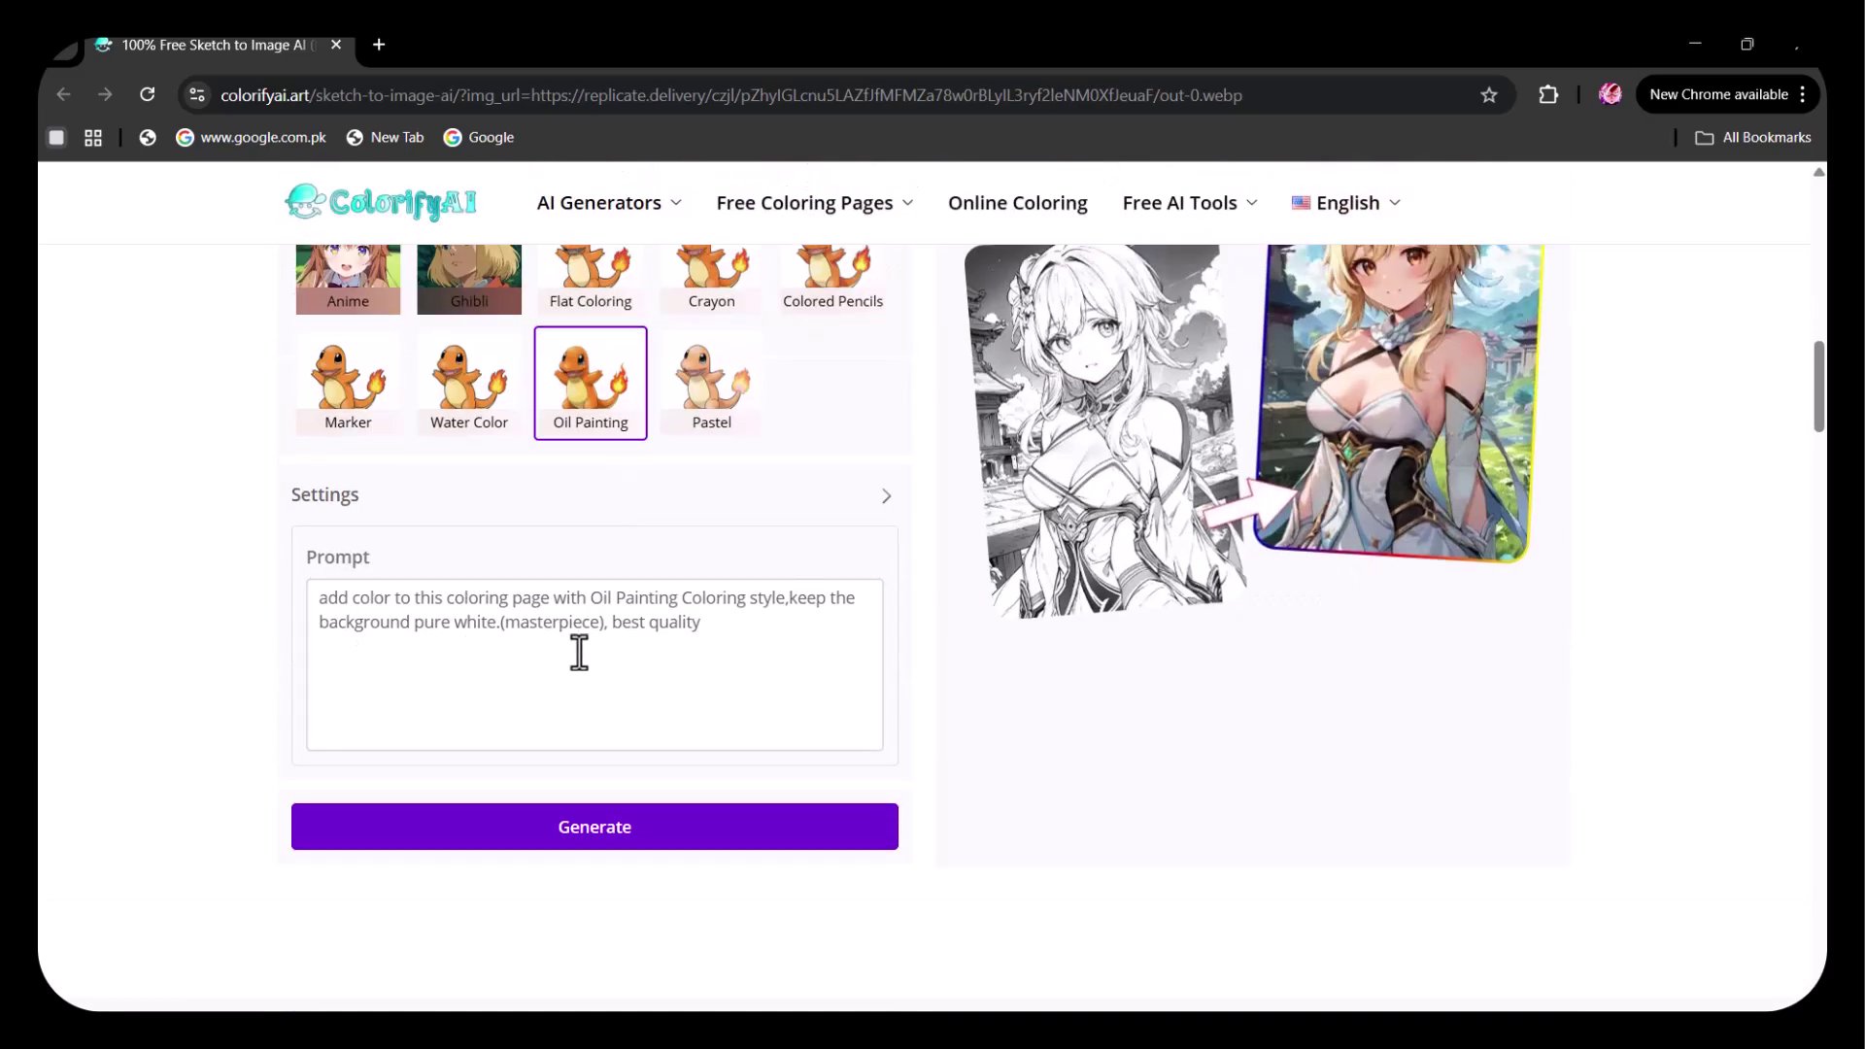
{"action": "left_click", "coordinate": [593, 841]}
{"action": "scroll", "coordinate": [1165, 732], "scroll_direction": "up", "scroll_amount": 3}
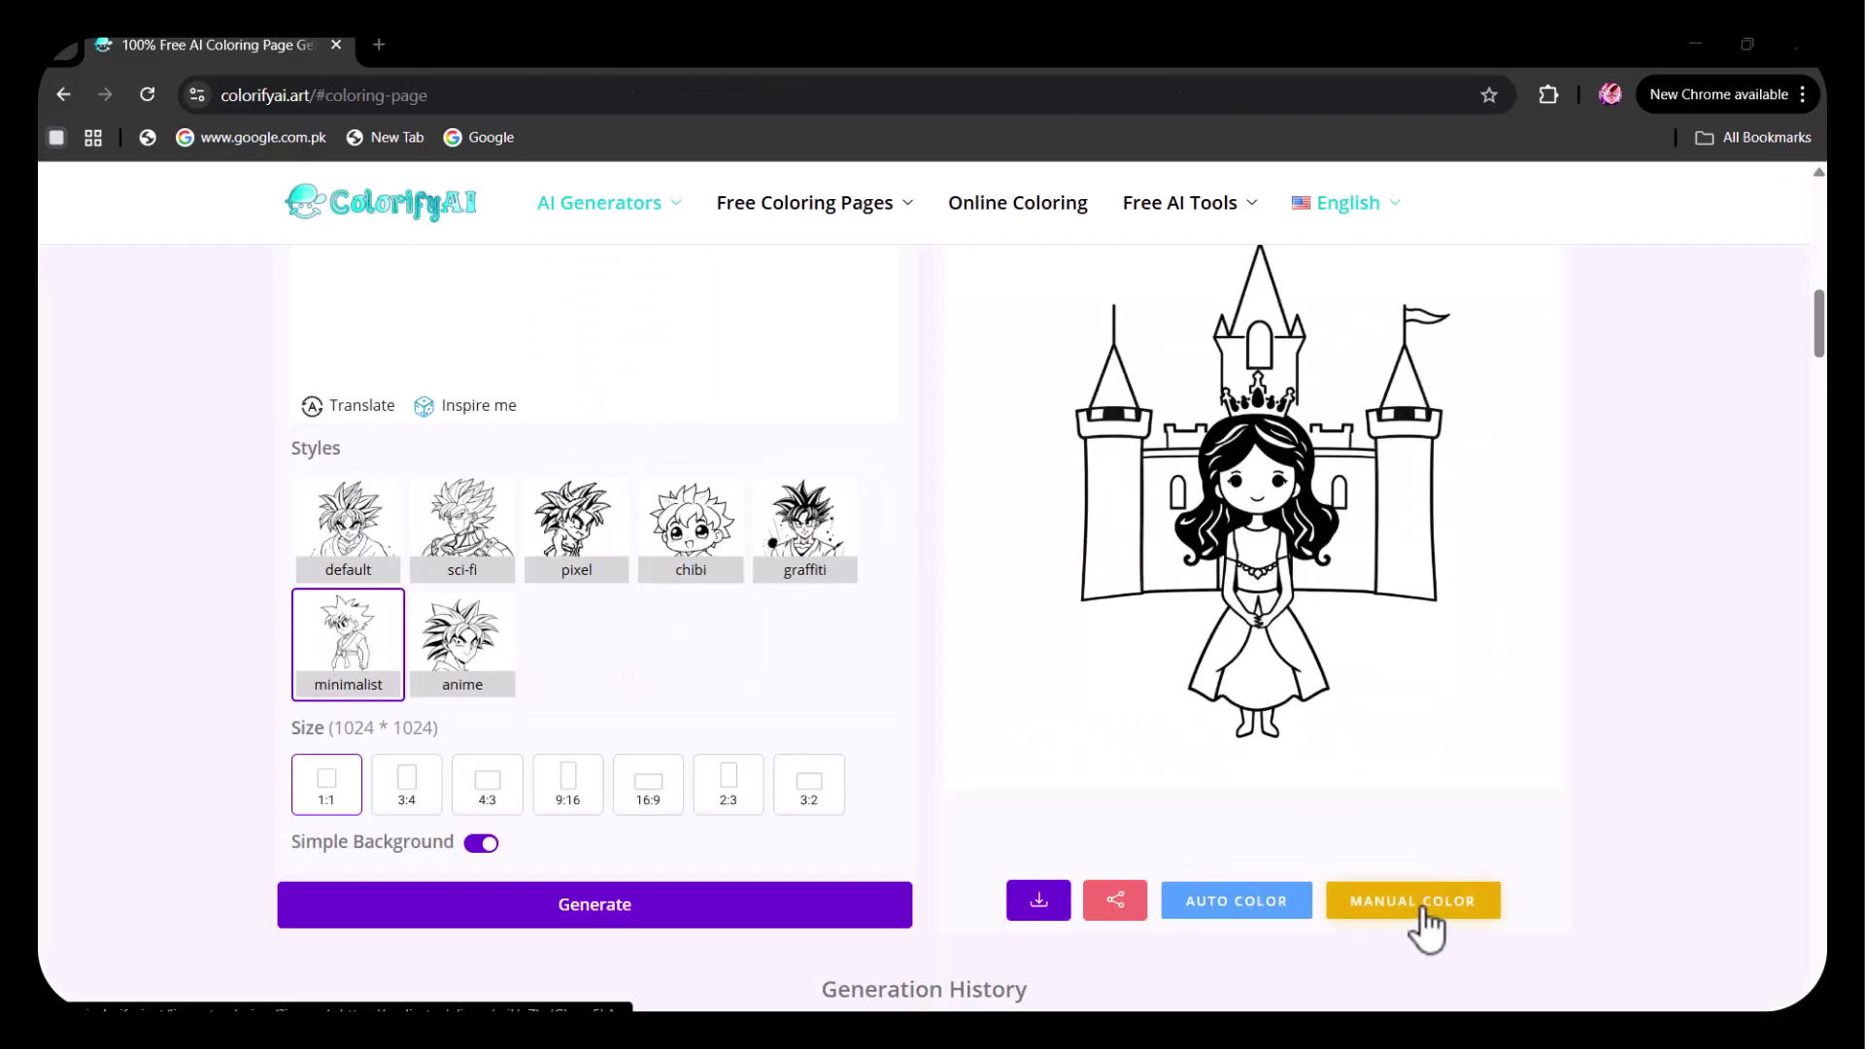
Open the princess page in the colorizer and fill the background light cyan.
{"action": "left_click", "coordinate": [1418, 908]}
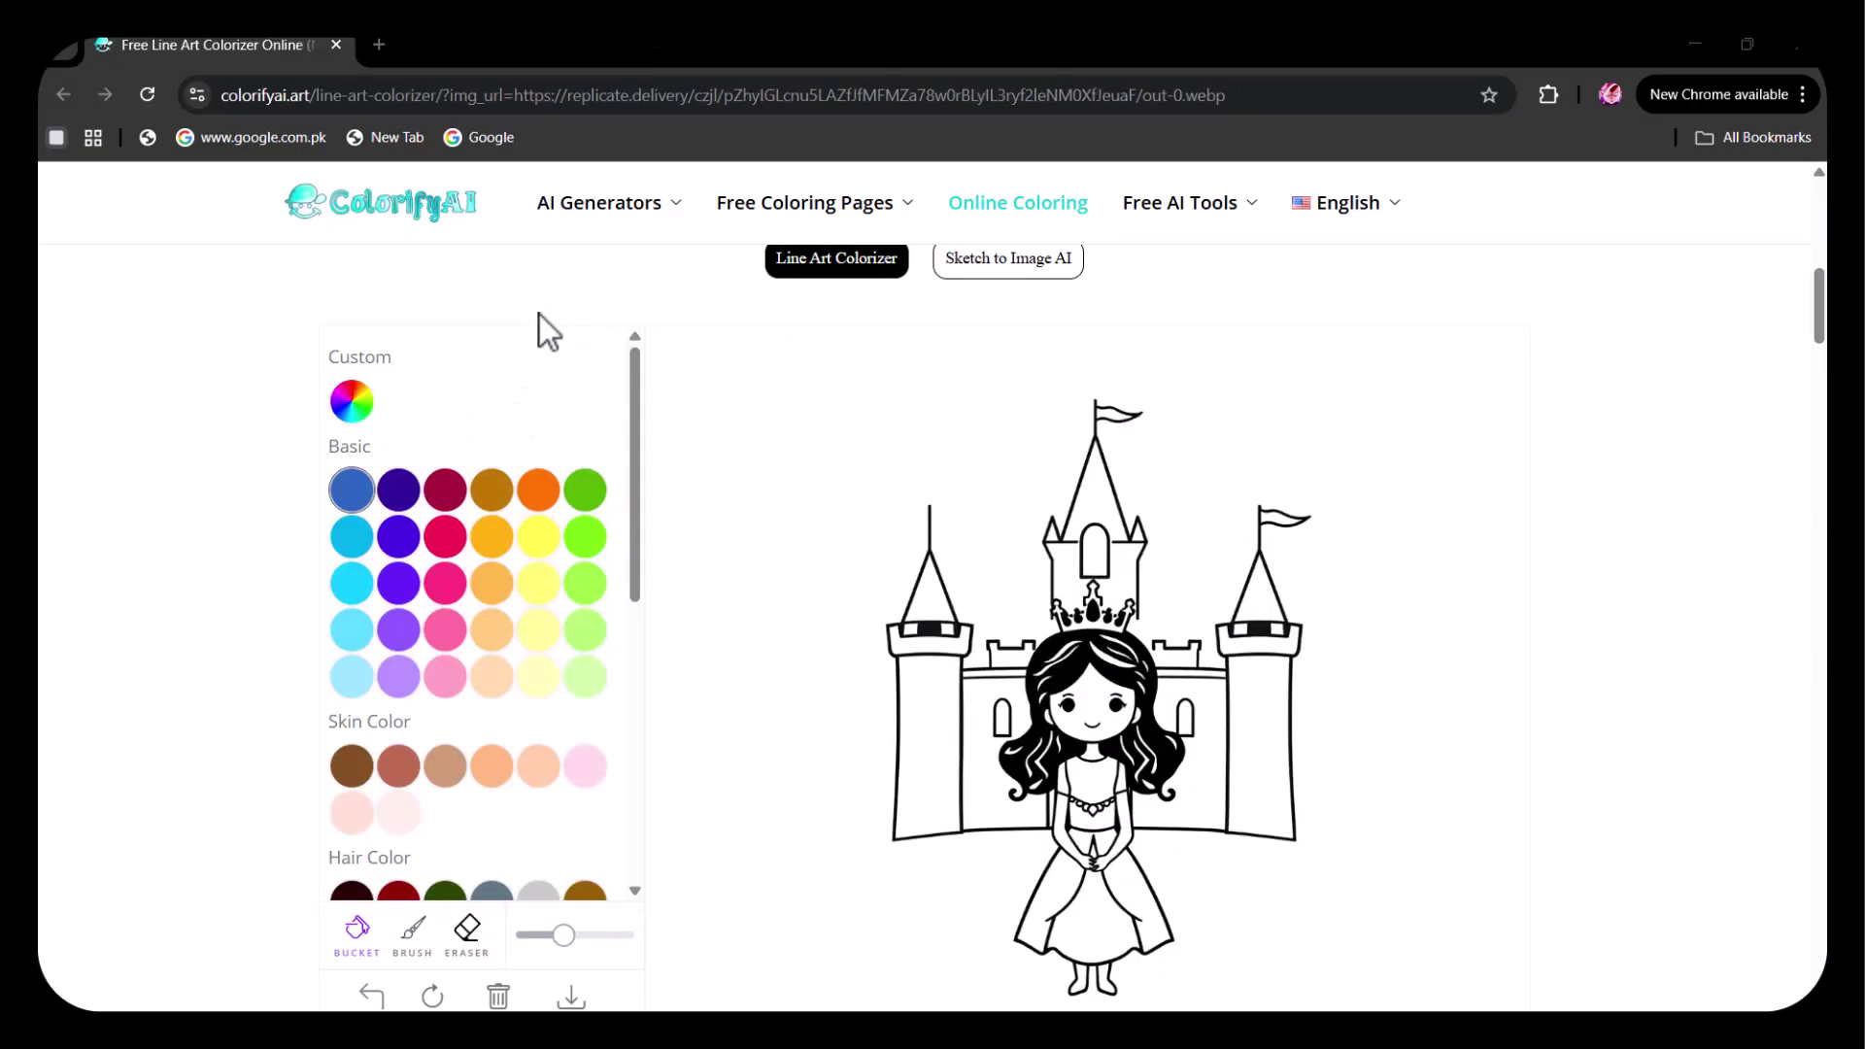
{"action": "scroll", "coordinate": [602, 564], "scroll_direction": "down", "scroll_amount": 3}
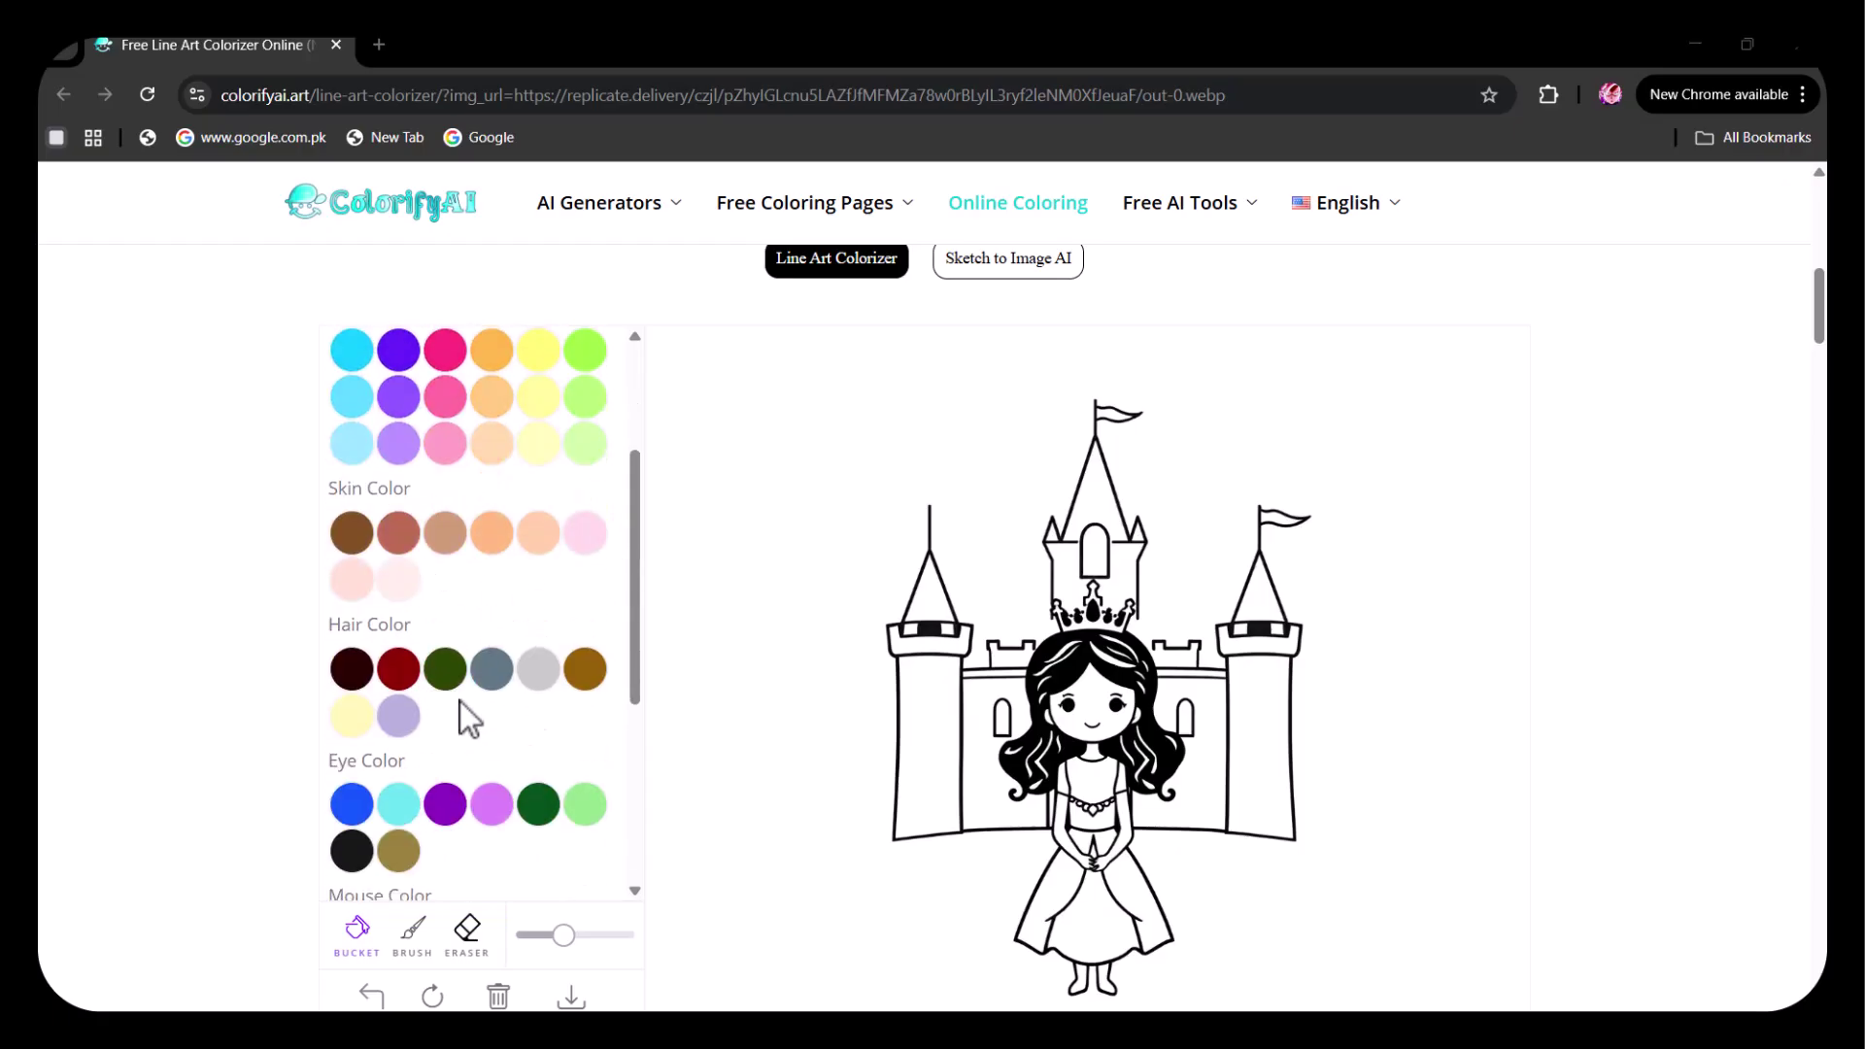
{"action": "scroll", "coordinate": [460, 701], "scroll_direction": "down", "scroll_amount": 3}
{"action": "scroll", "coordinate": [442, 704], "scroll_direction": "up", "scroll_amount": 8}
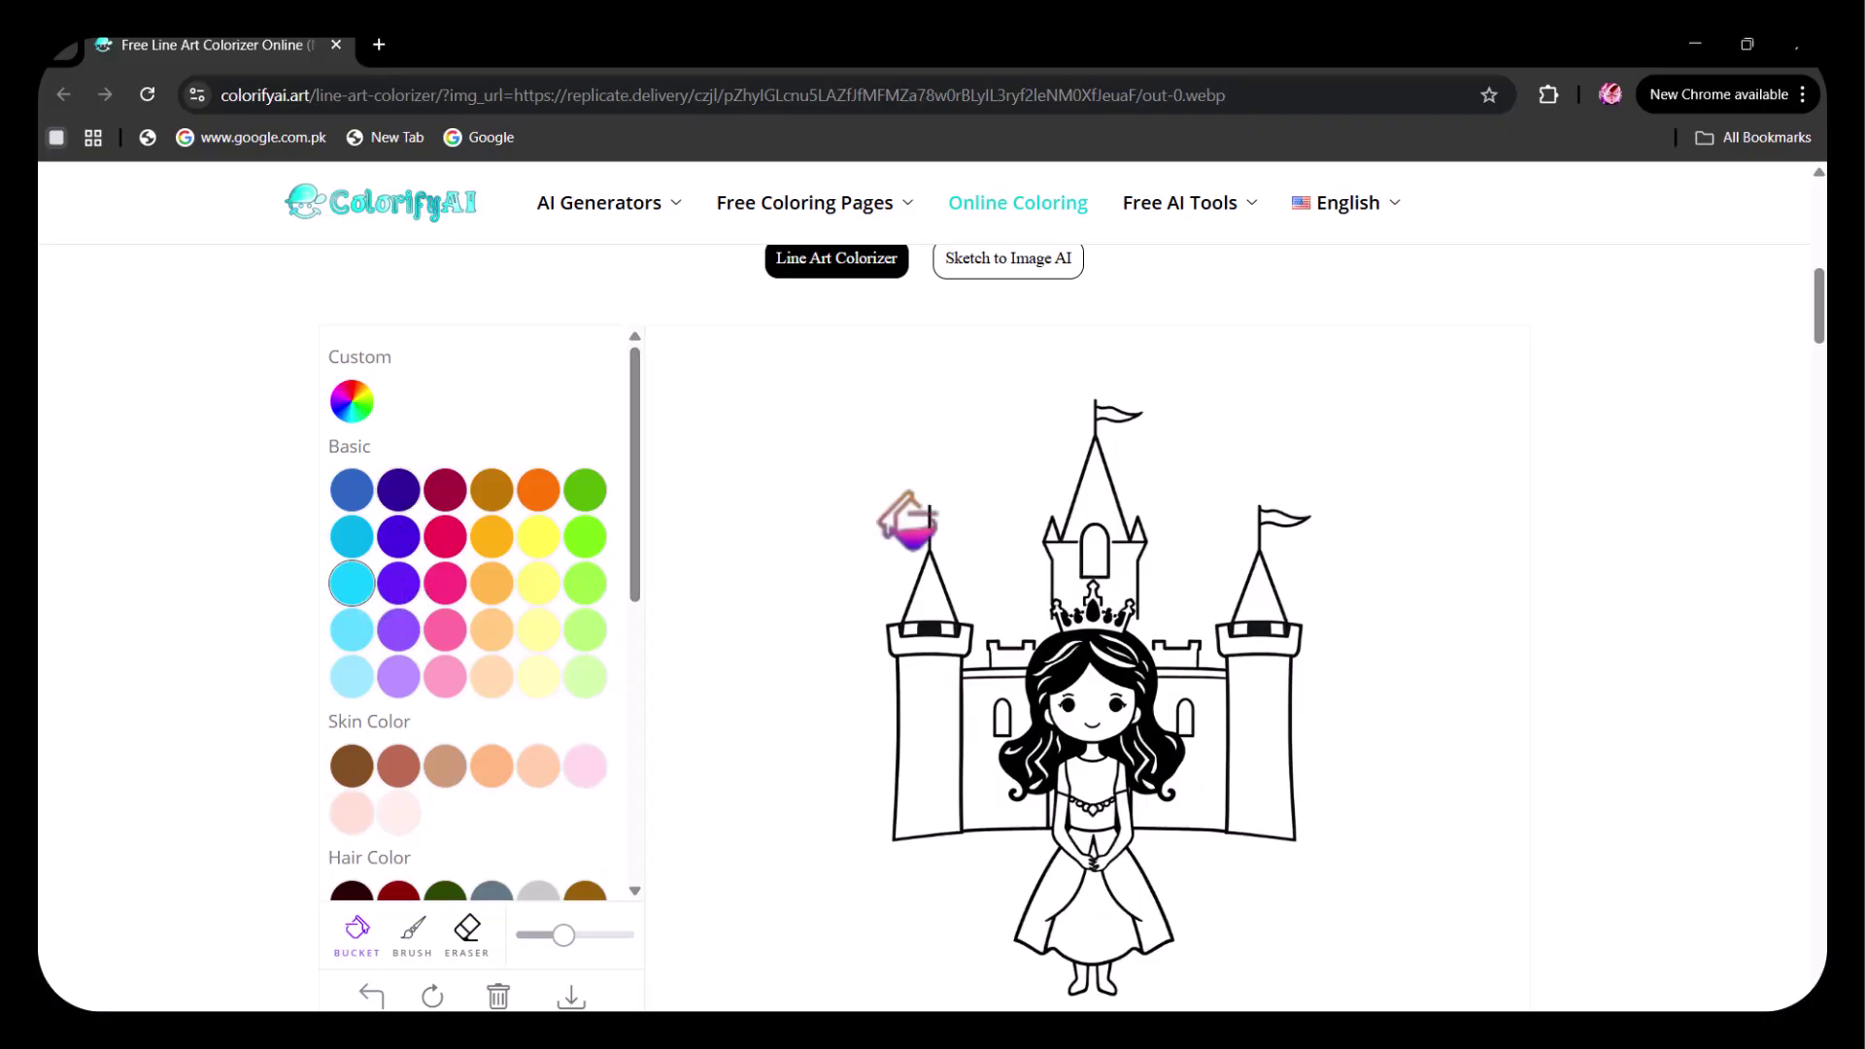
{"action": "scroll", "coordinate": [379, 723], "scroll_direction": "down", "scroll_amount": 5}
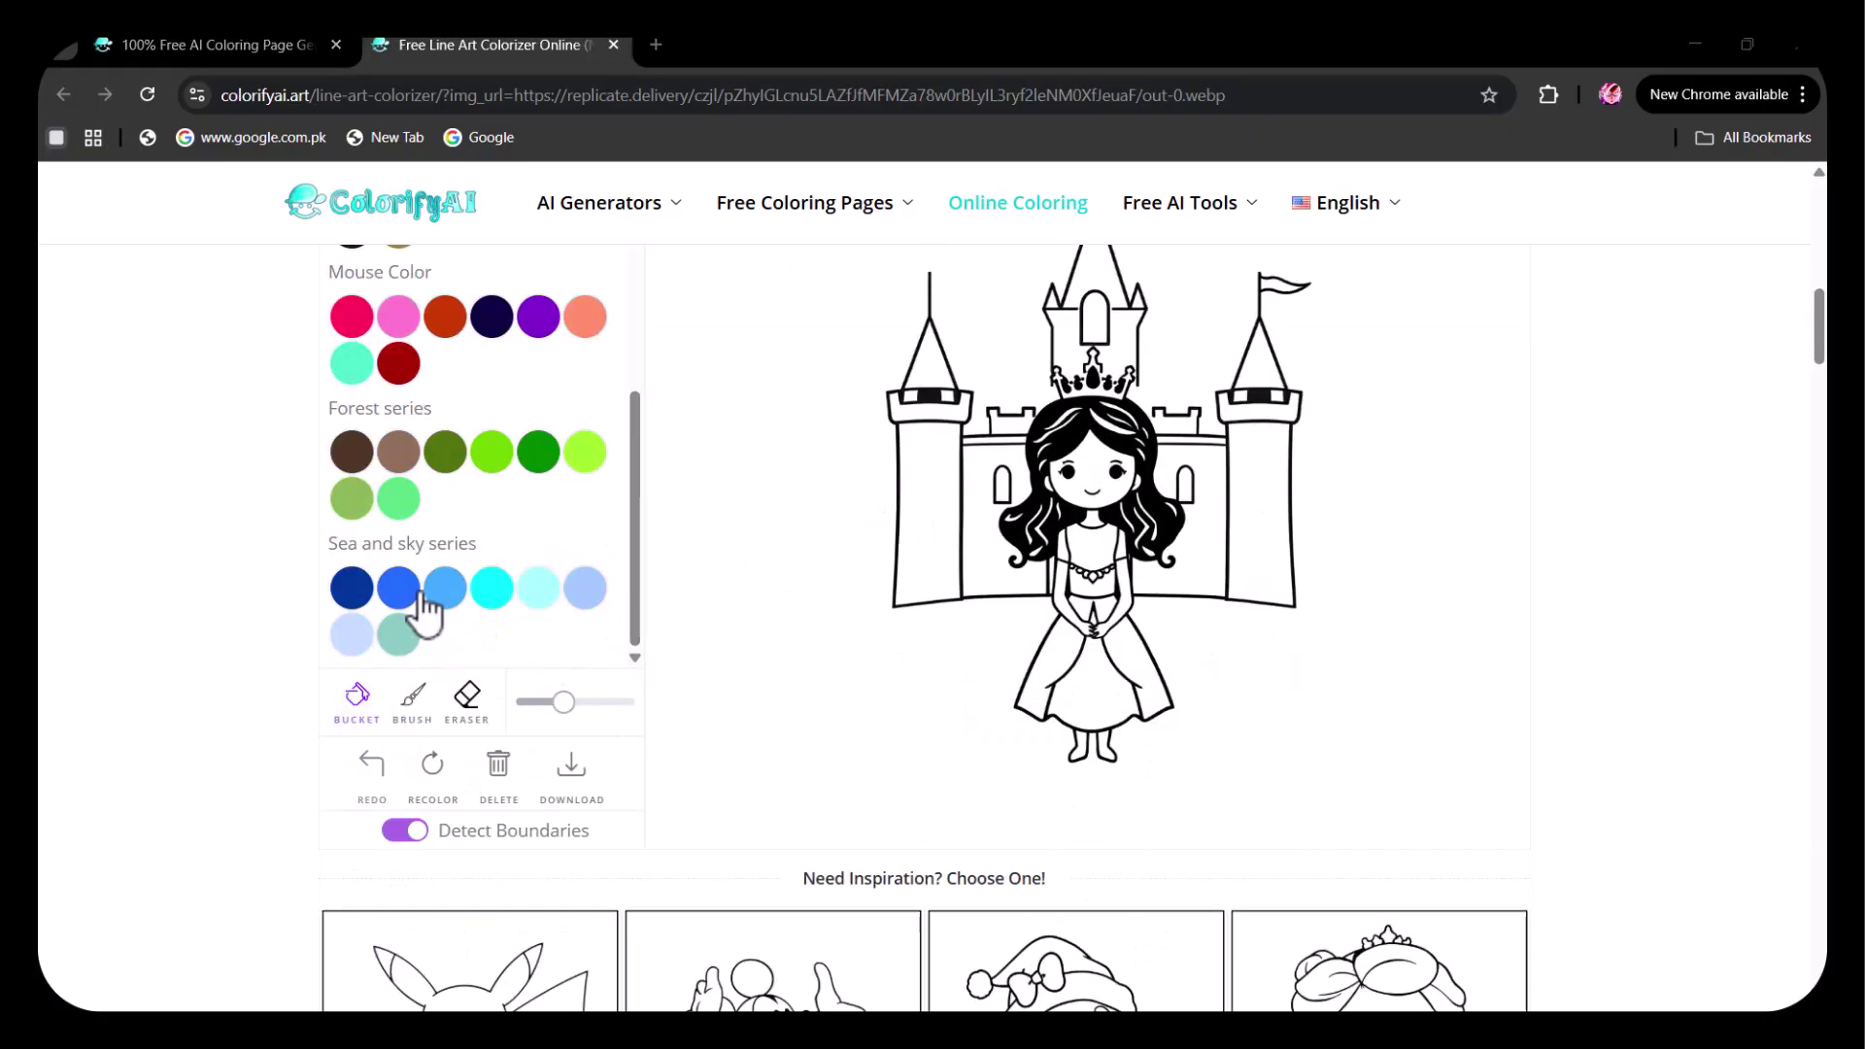
{"action": "left_click", "coordinate": [536, 594]}
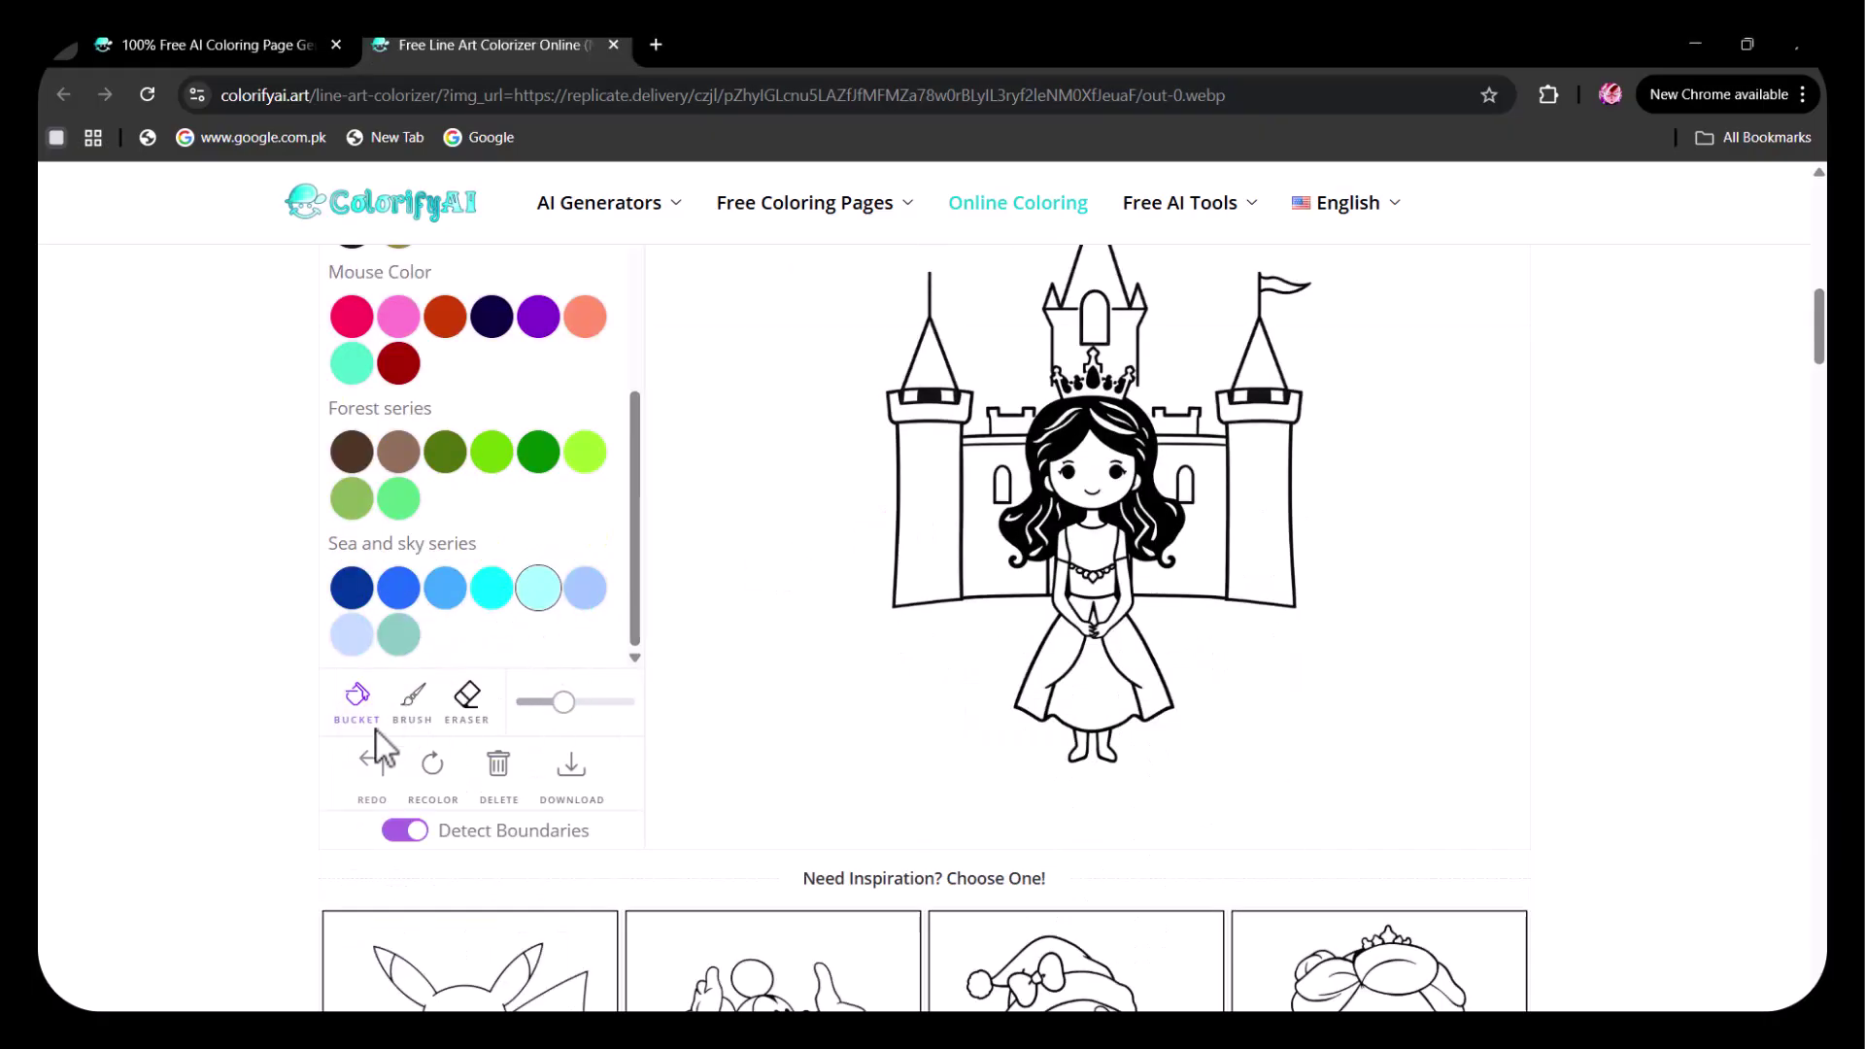
{"action": "left_click", "coordinate": [862, 610]}
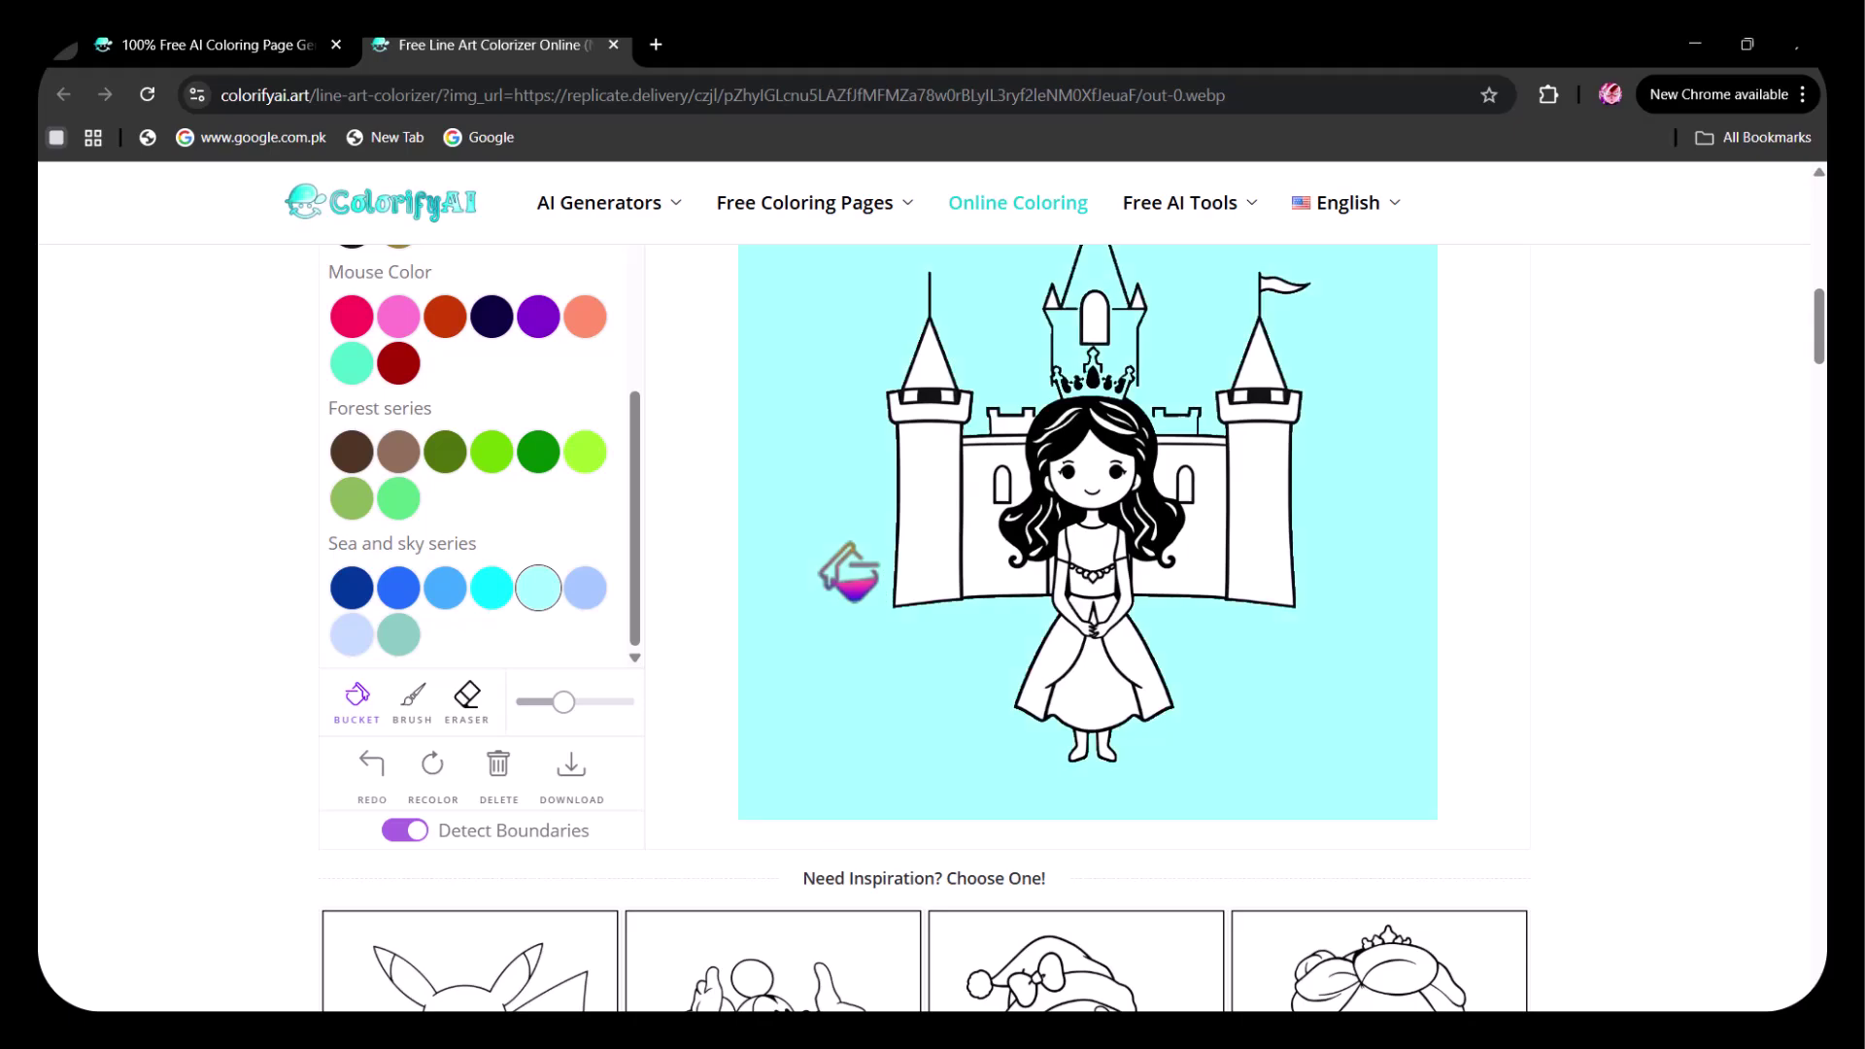
Try a larger brown brush stroke on the castle tower, then undo and clear back to line art.
{"action": "left_click", "coordinate": [423, 468]}
{"action": "left_click", "coordinate": [414, 700]}
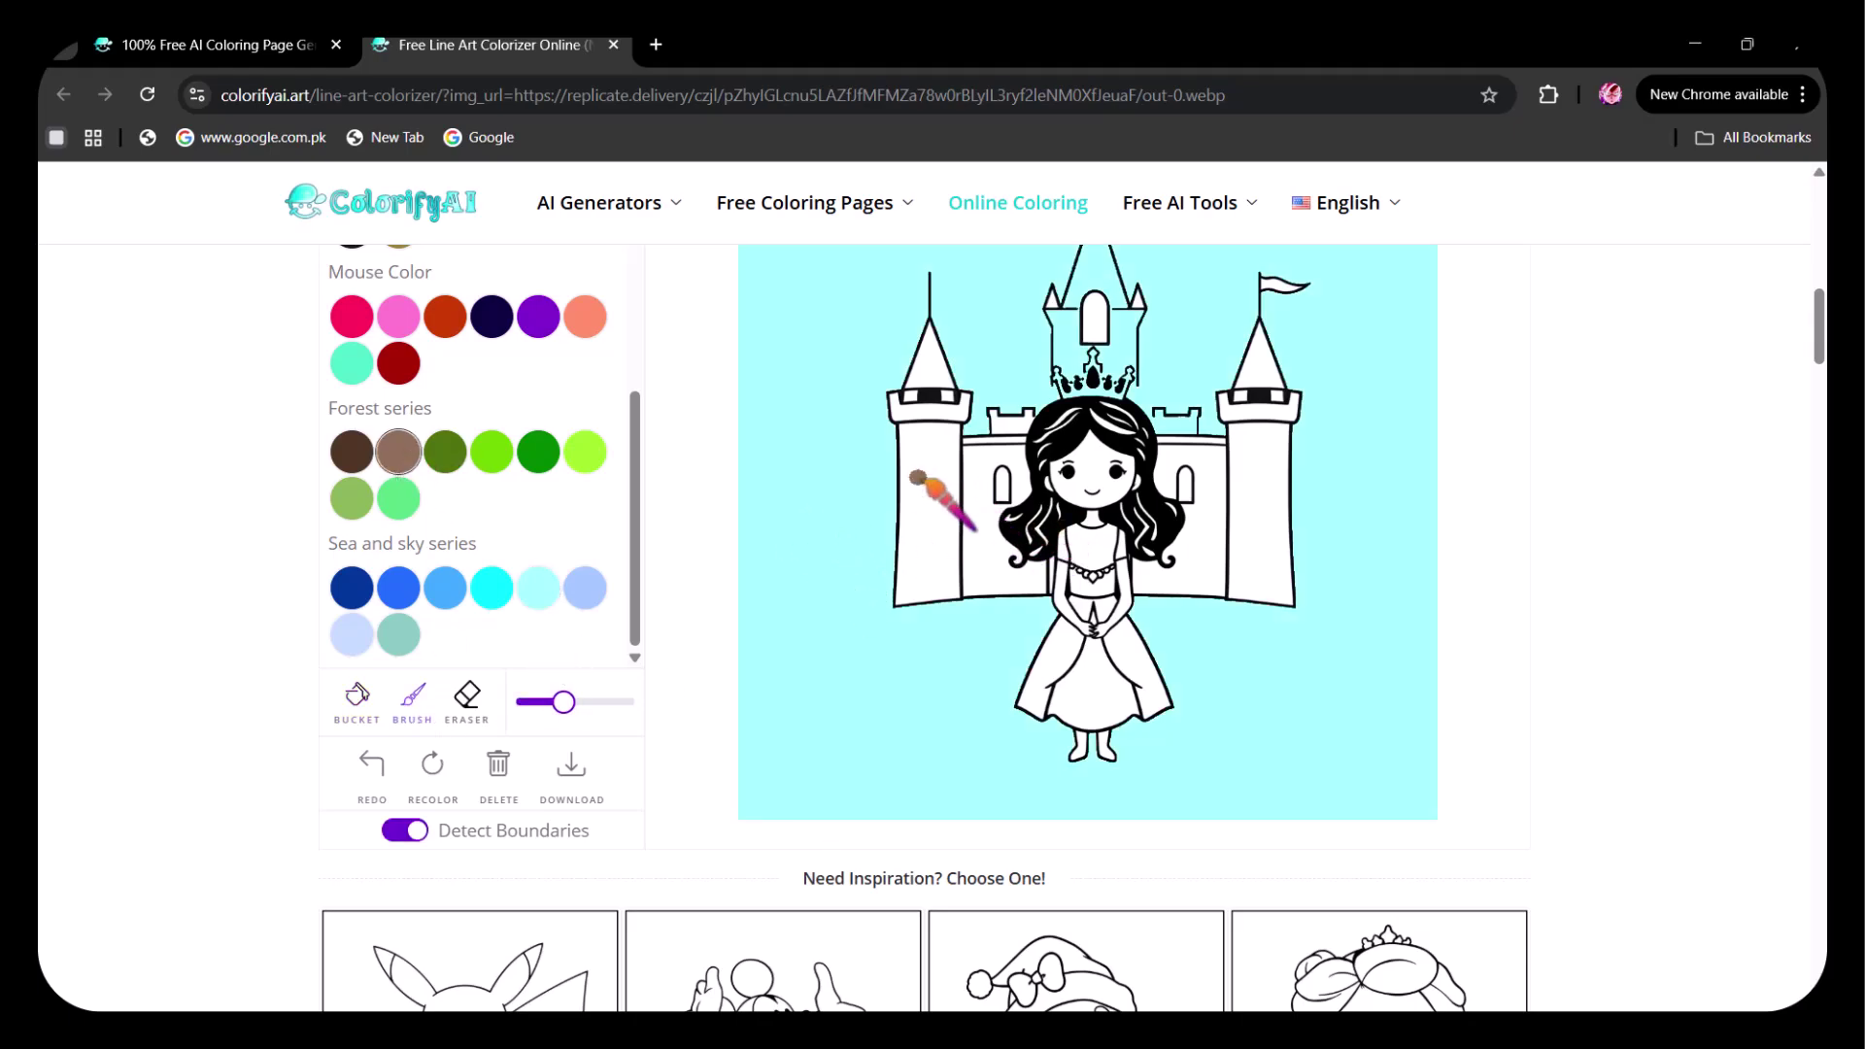
{"action": "left_click_drag", "start_coordinate": [563, 701], "coordinate": [634, 701]}
{"action": "mouse_move", "coordinate": [901, 551]}
{"action": "left_mouse_down"}
{"action": "mouse_move", "coordinate": [959, 557]}
{"action": "mouse_move", "coordinate": [919, 541]}
{"action": "mouse_move", "coordinate": [933, 482]}
{"action": "mouse_move", "coordinate": [914, 479]}
{"action": "mouse_move", "coordinate": [915, 562]}
{"action": "mouse_move", "coordinate": [939, 561]}
{"action": "mouse_move", "coordinate": [942, 523]}
{"action": "mouse_move", "coordinate": [949, 565]}
{"action": "mouse_move", "coordinate": [907, 537]}
{"action": "left_mouse_up"}
{"action": "left_click", "coordinate": [471, 699]}
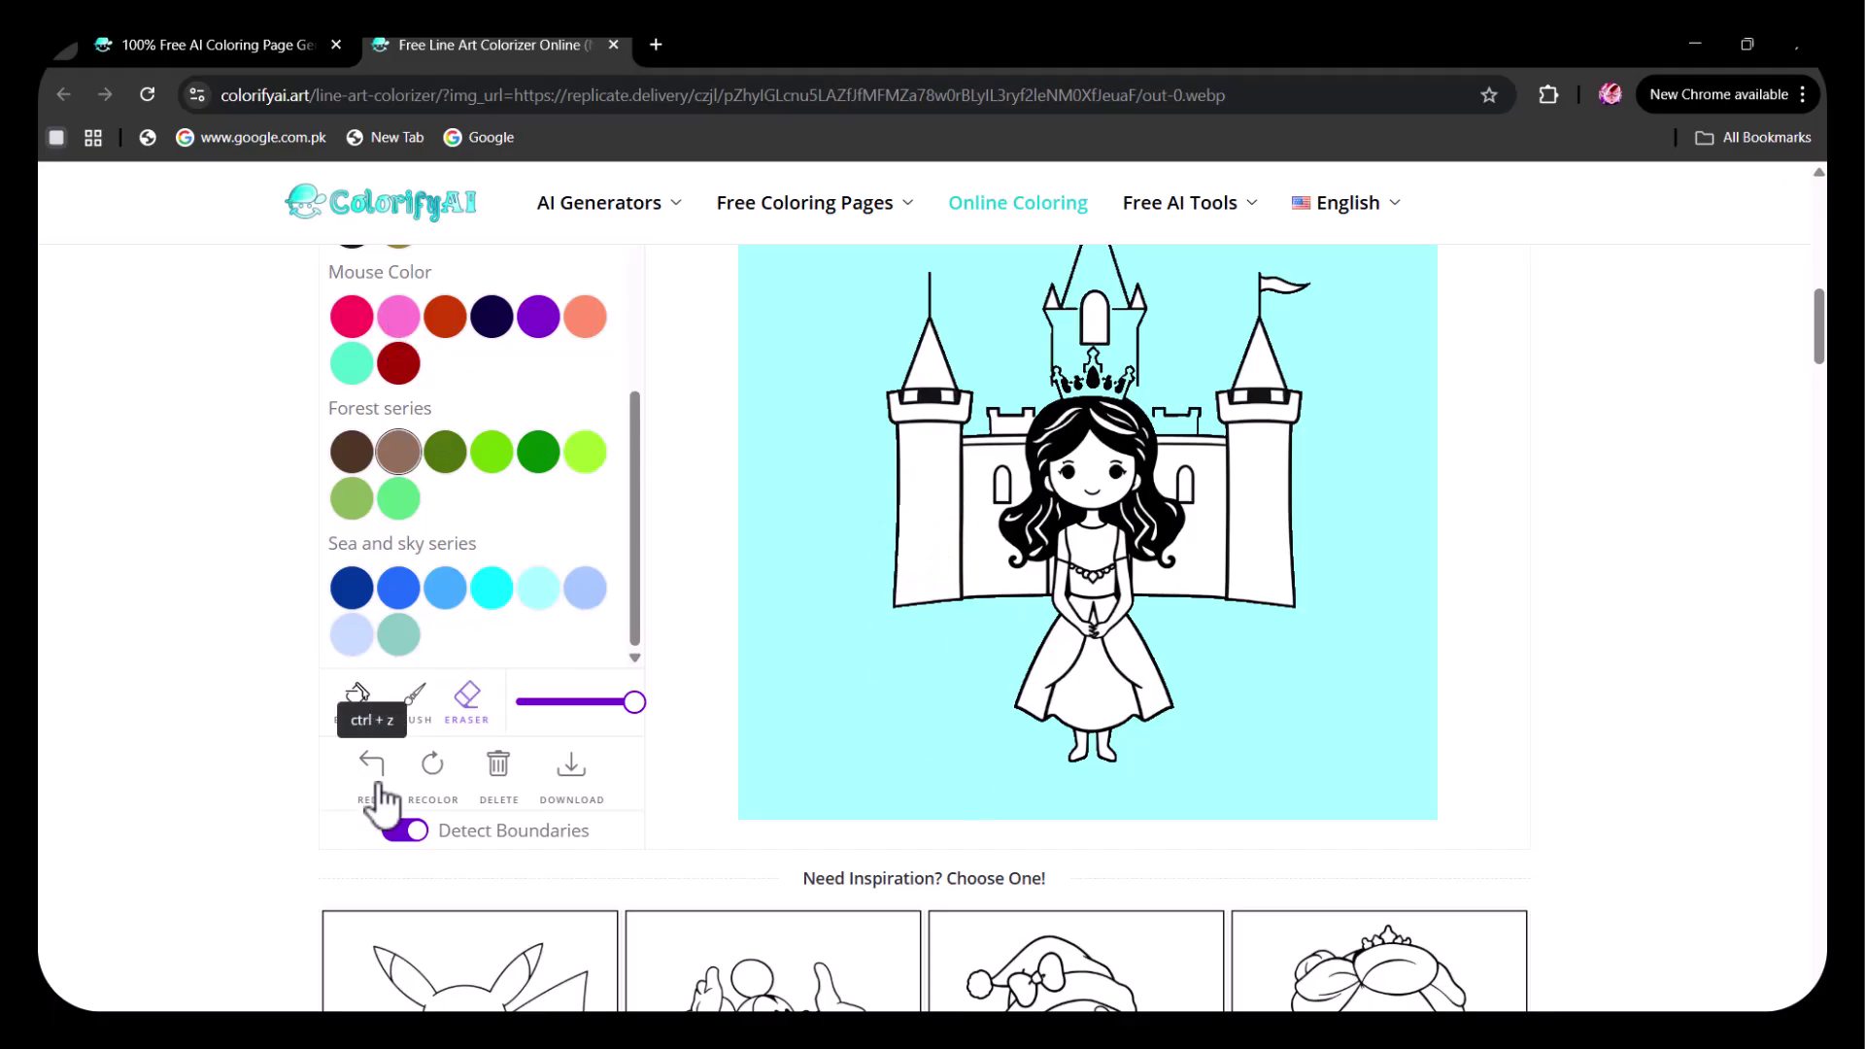
{"action": "left_click", "coordinate": [381, 774]}
{"action": "left_click", "coordinate": [432, 794]}
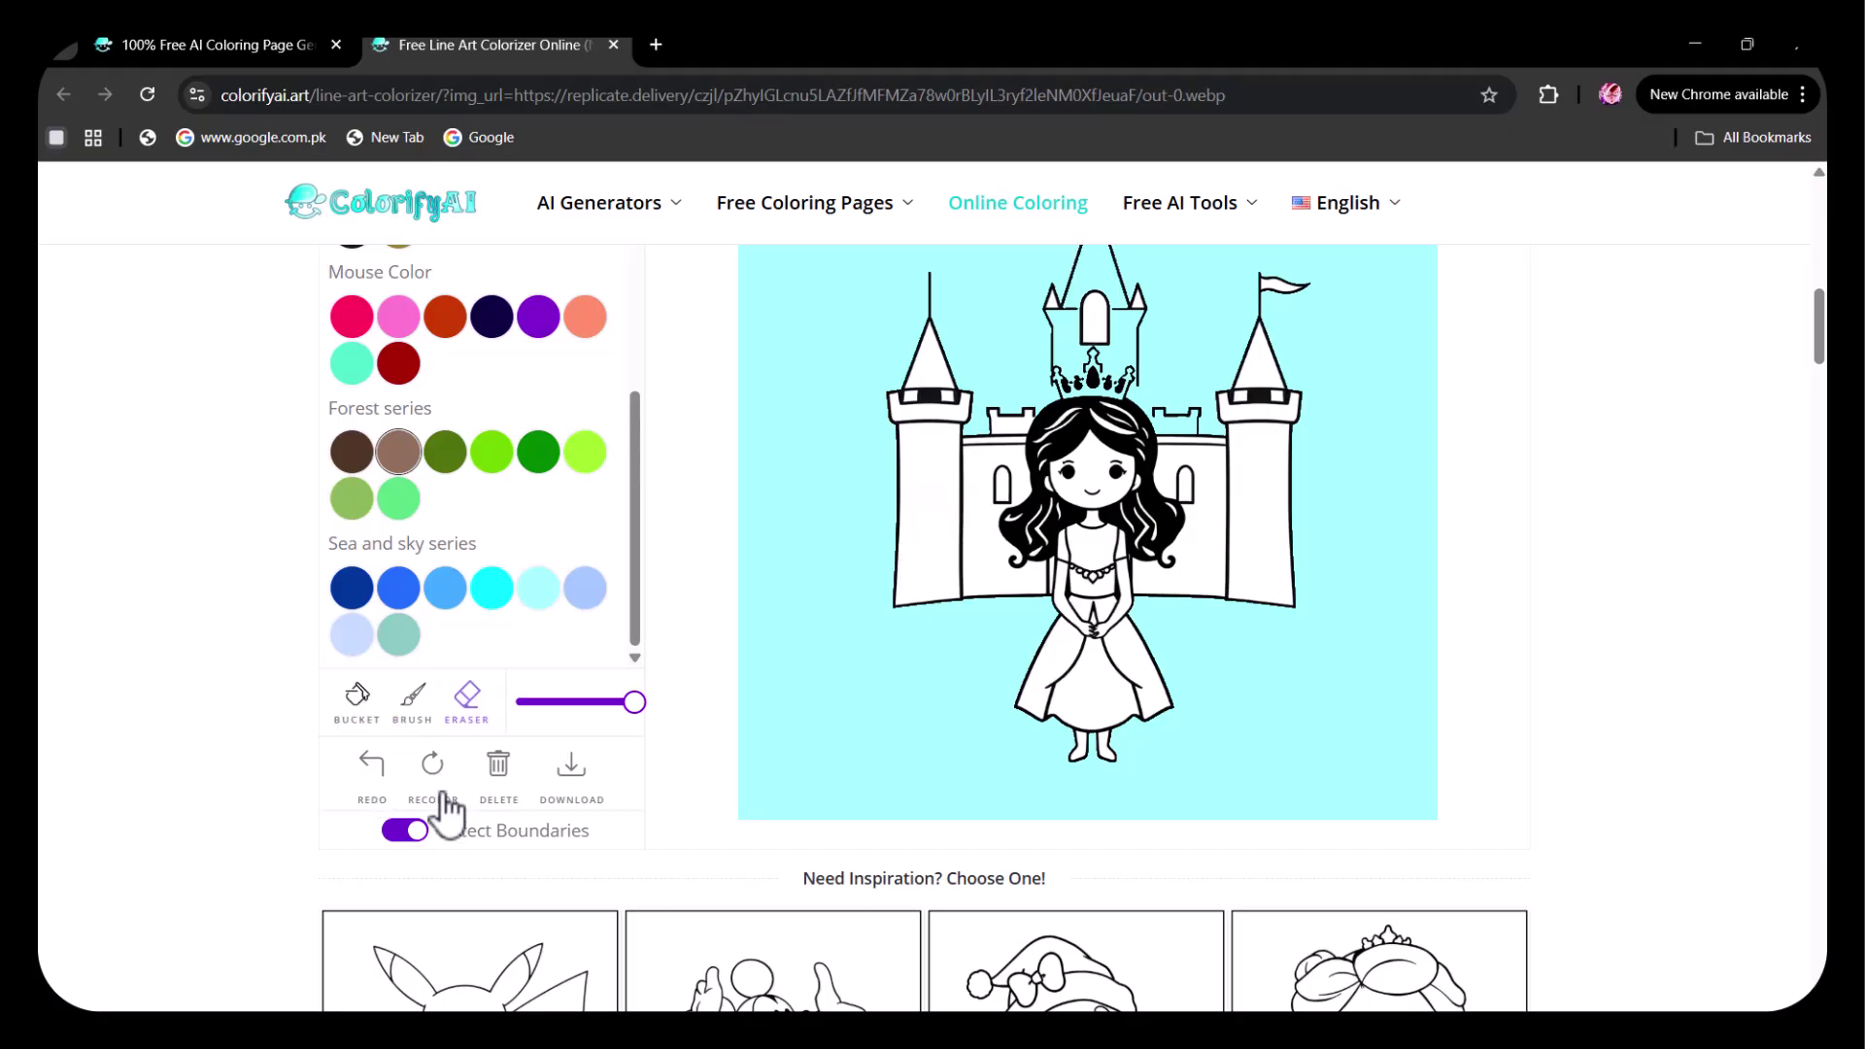
{"action": "left_click", "coordinate": [451, 797]}
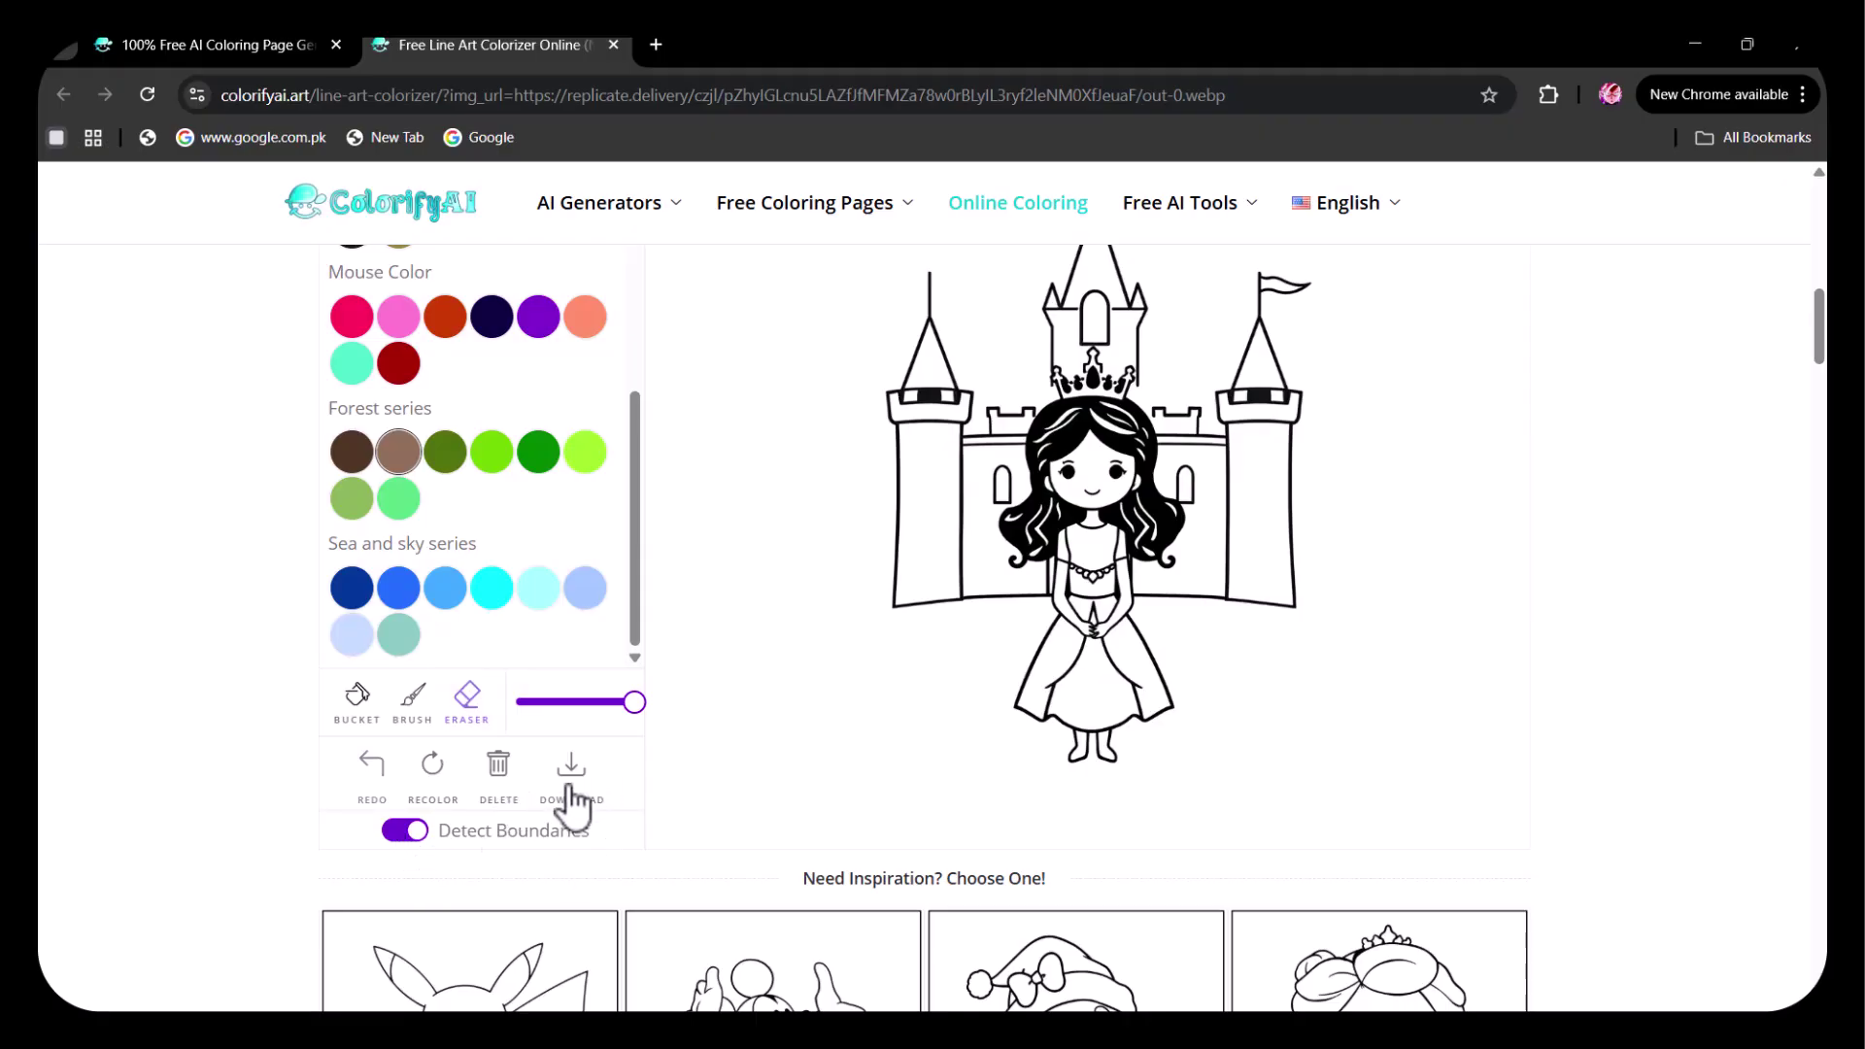
Fill the princess's face peach and brush dark brown window openings on the castle walls.
{"action": "scroll", "coordinate": [479, 667], "scroll_direction": "up", "scroll_amount": 2}
{"action": "scroll", "coordinate": [561, 524], "scroll_direction": "up", "scroll_amount": 3}
{"action": "left_click", "coordinate": [538, 491]}
{"action": "left_click", "coordinate": [1092, 593]}
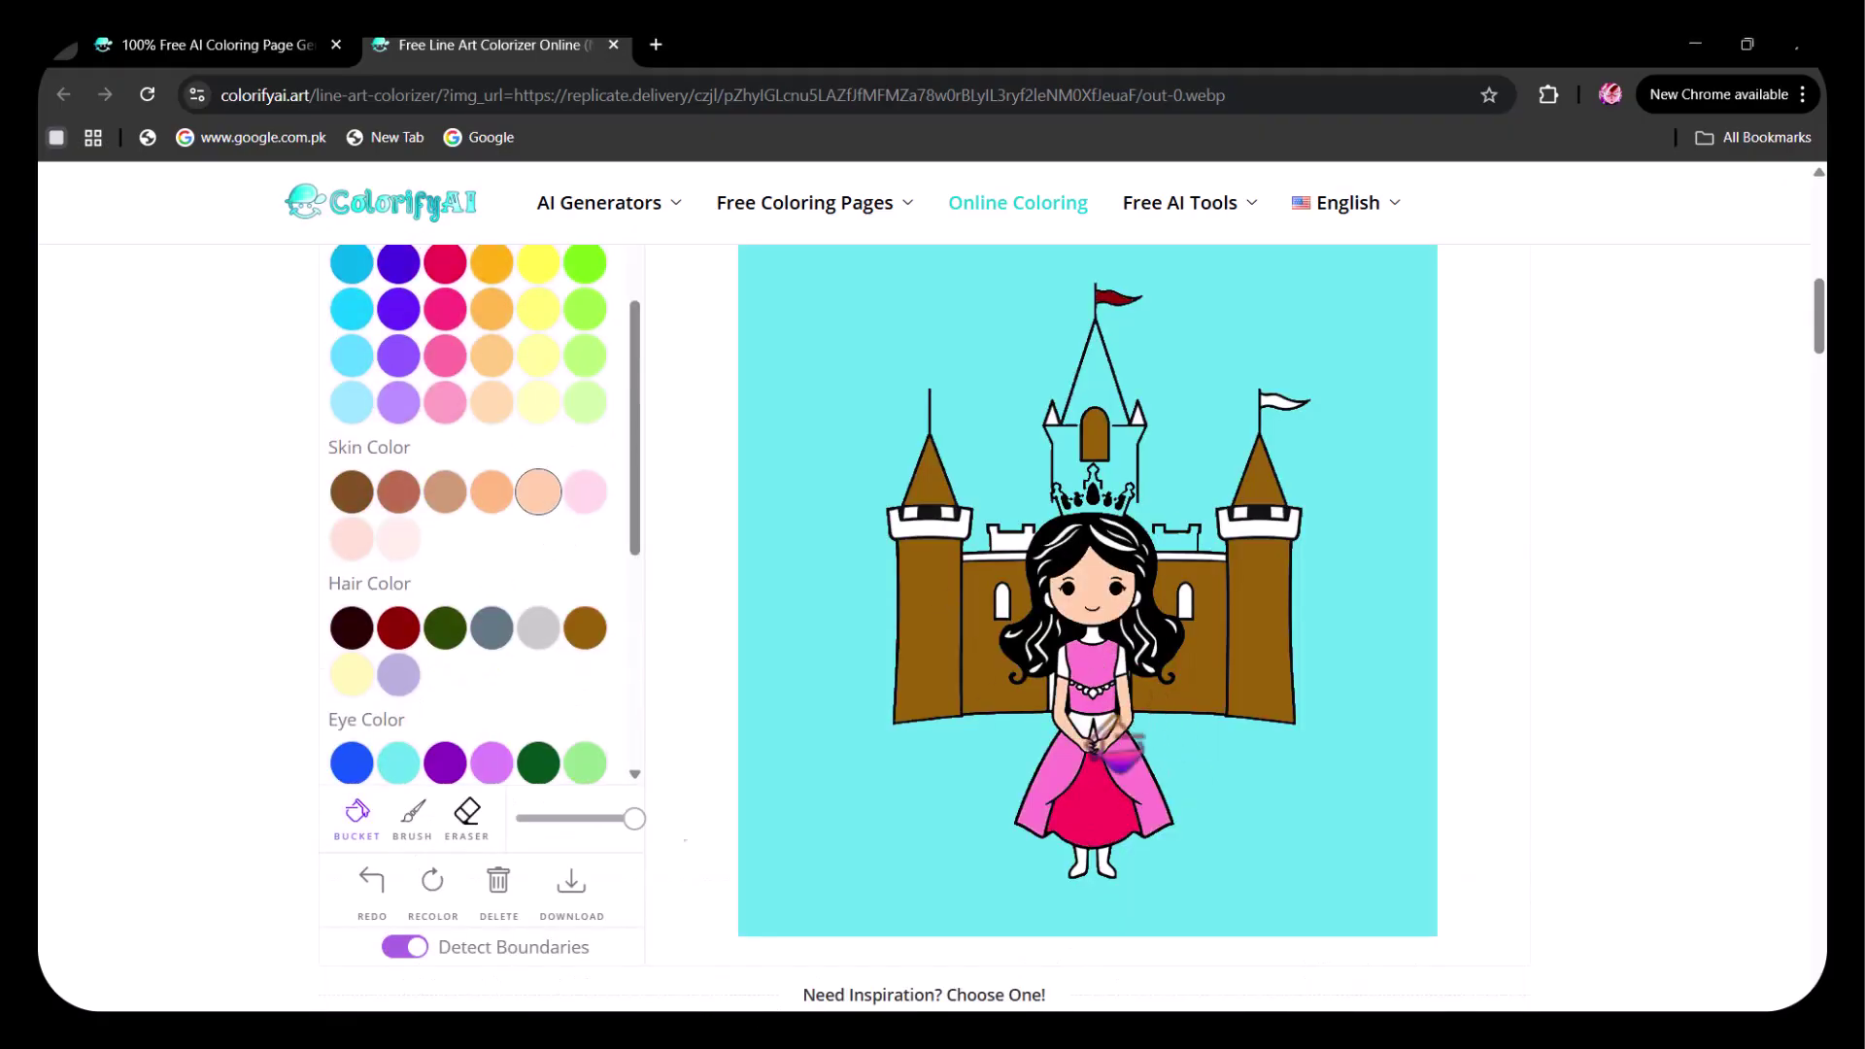
{"action": "left_click", "coordinate": [413, 815]}
{"action": "left_click", "coordinate": [398, 627]}
{"action": "left_click_drag", "start_coordinate": [1085, 532], "coordinate": [1134, 573]}
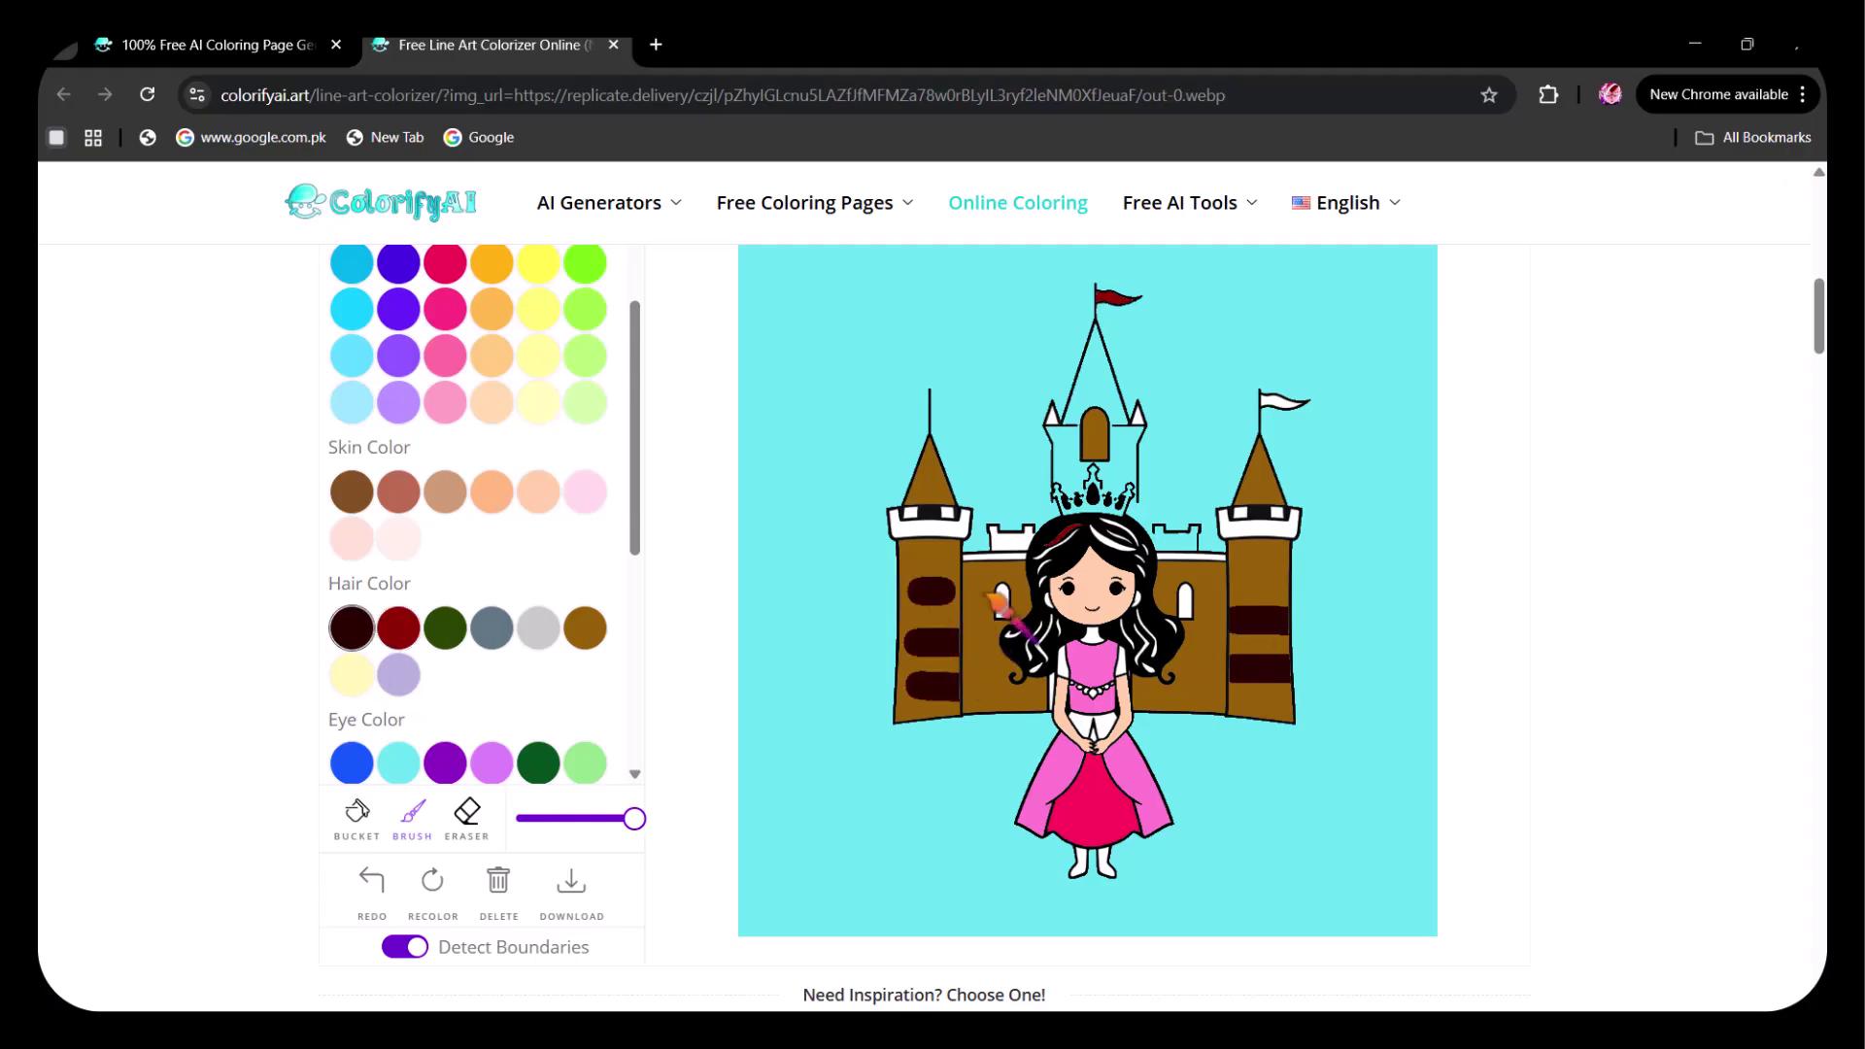
Download the colored castle picture, then turn the two-dogs photo into Simplified Art line art.
{"action": "left_click", "coordinate": [578, 898]}
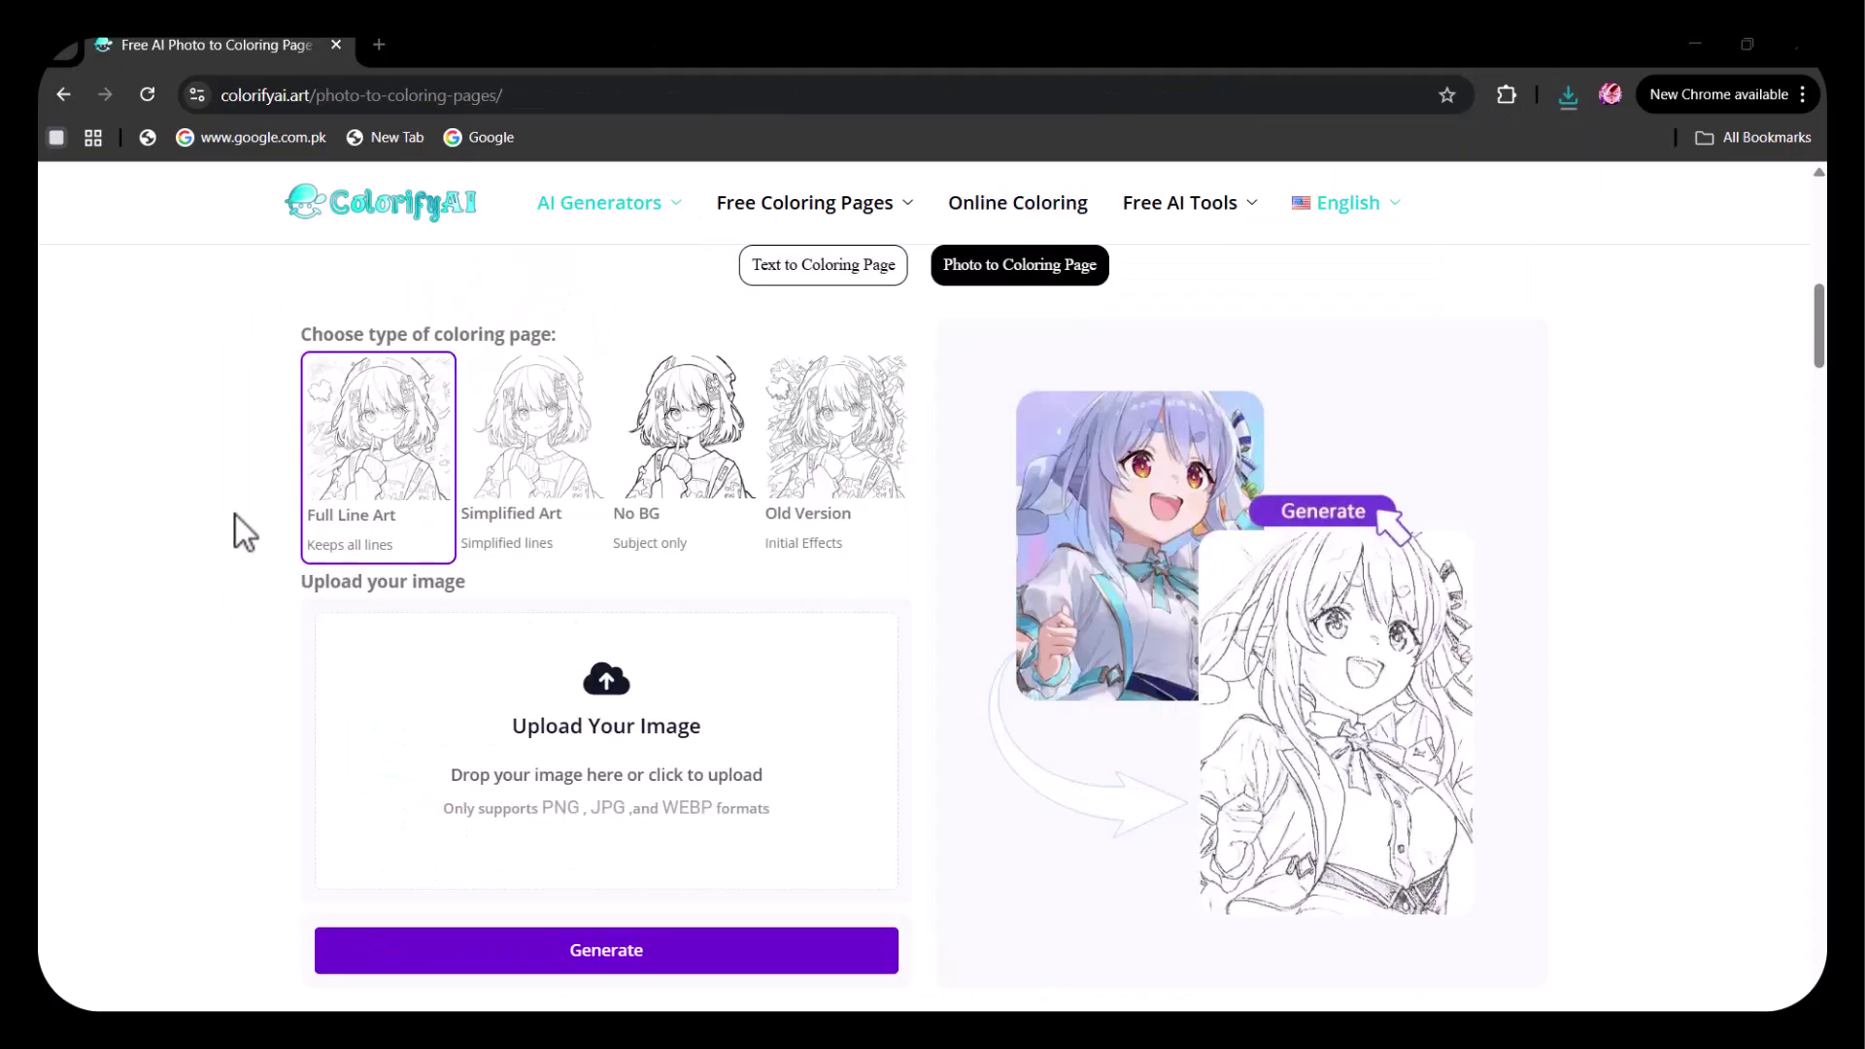
{"action": "left_click", "coordinate": [537, 494]}
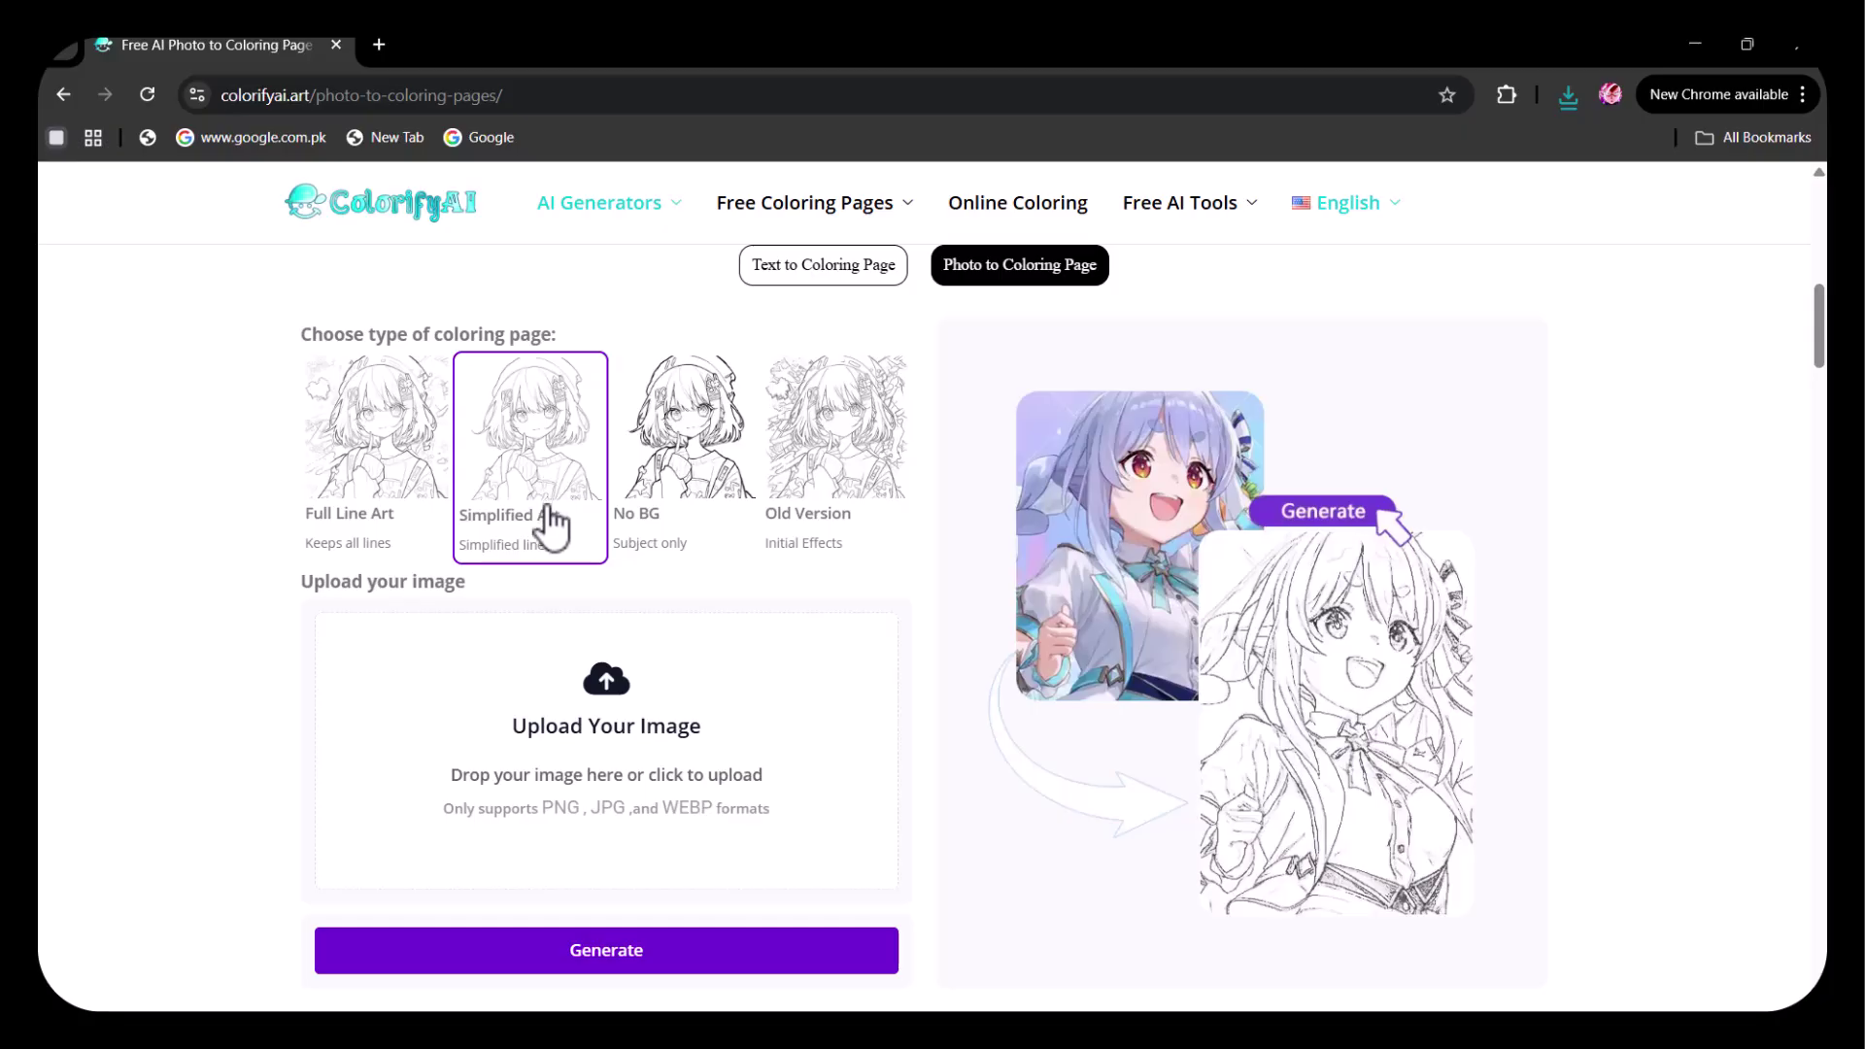
{"action": "left_click", "coordinate": [604, 695]}
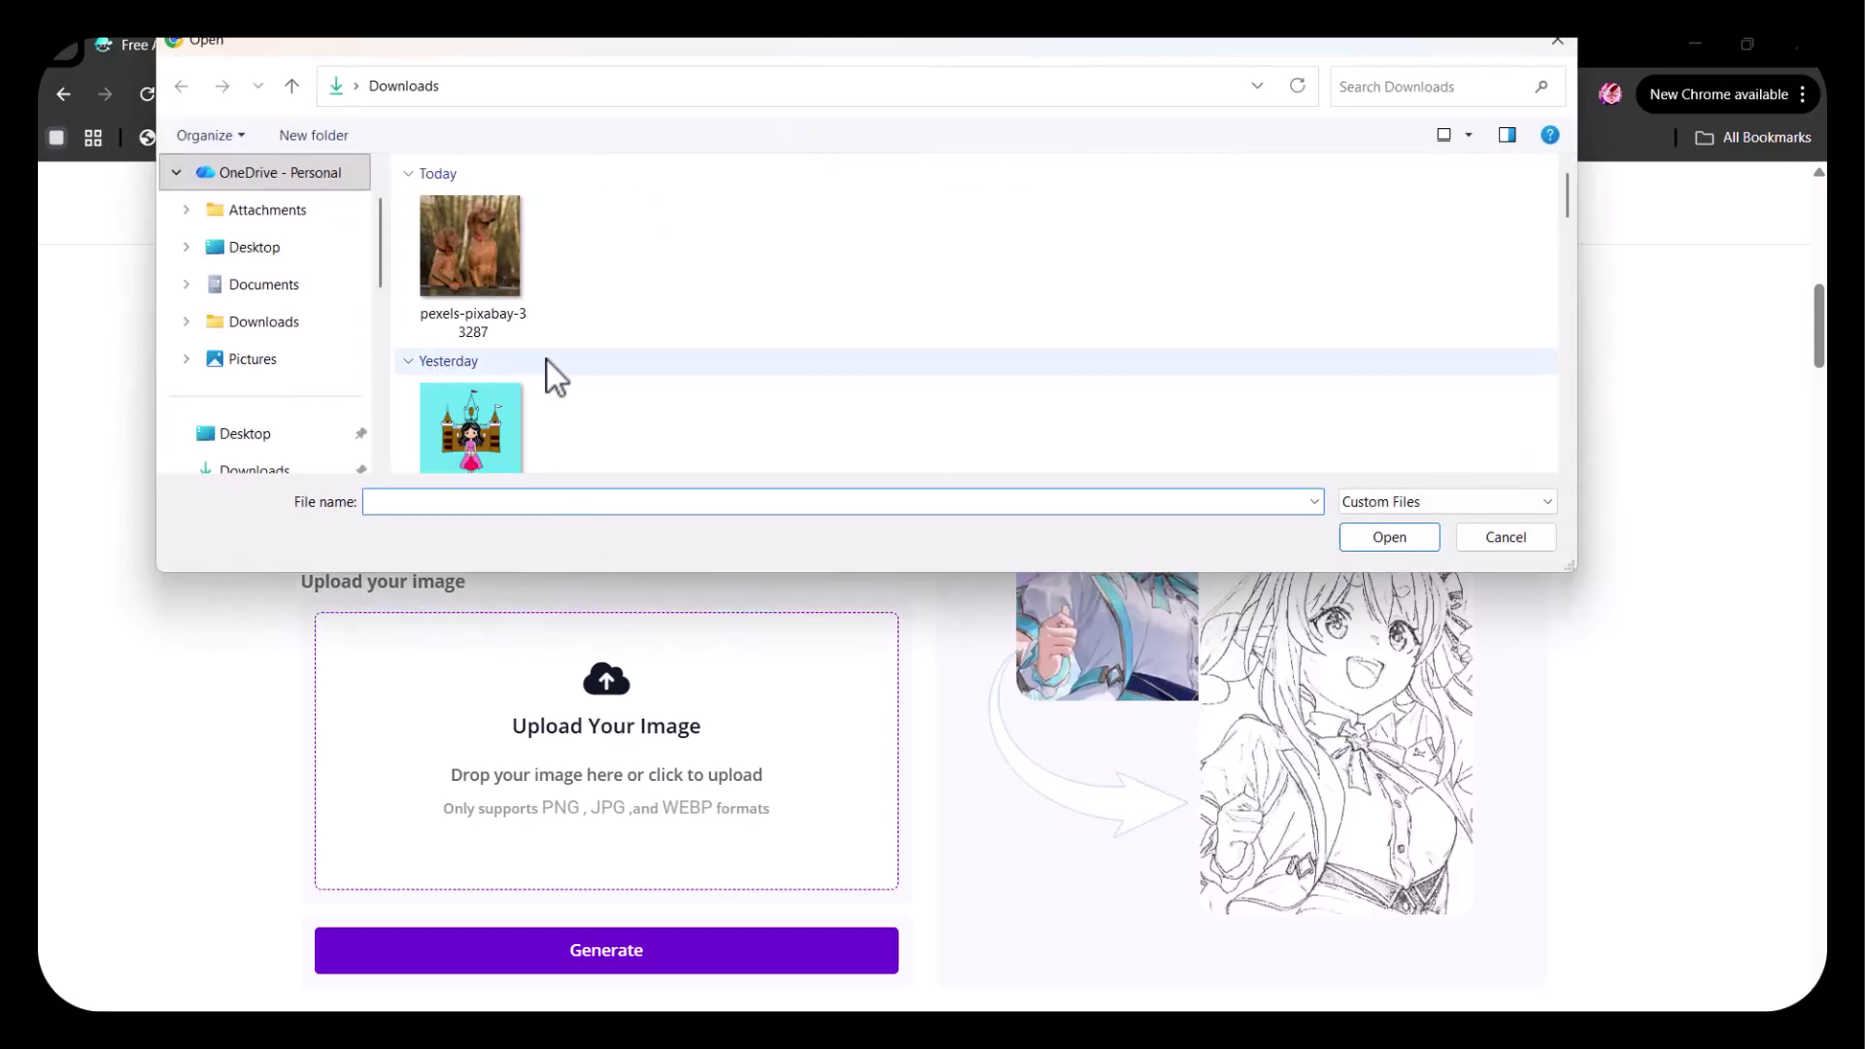
{"action": "left_click", "coordinate": [487, 201]}
{"action": "left_click", "coordinate": [1348, 539]}
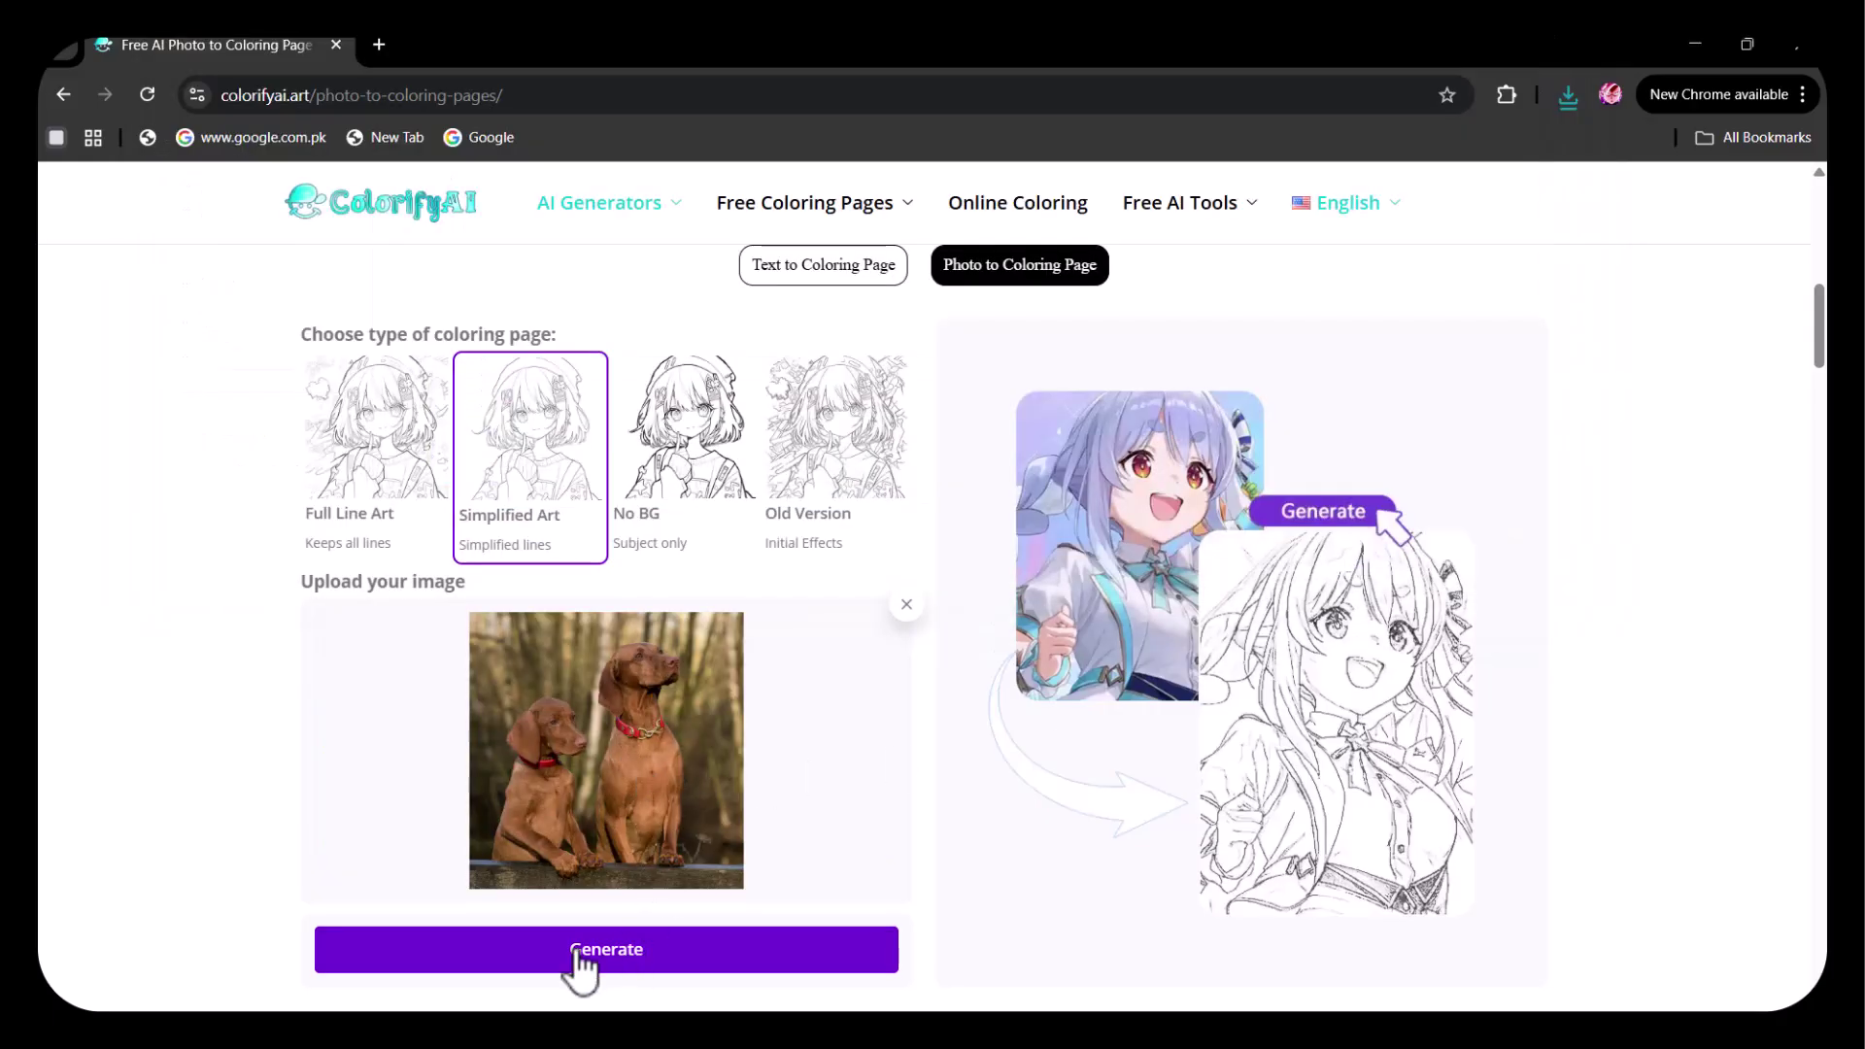
{"action": "left_click", "coordinate": [629, 959]}
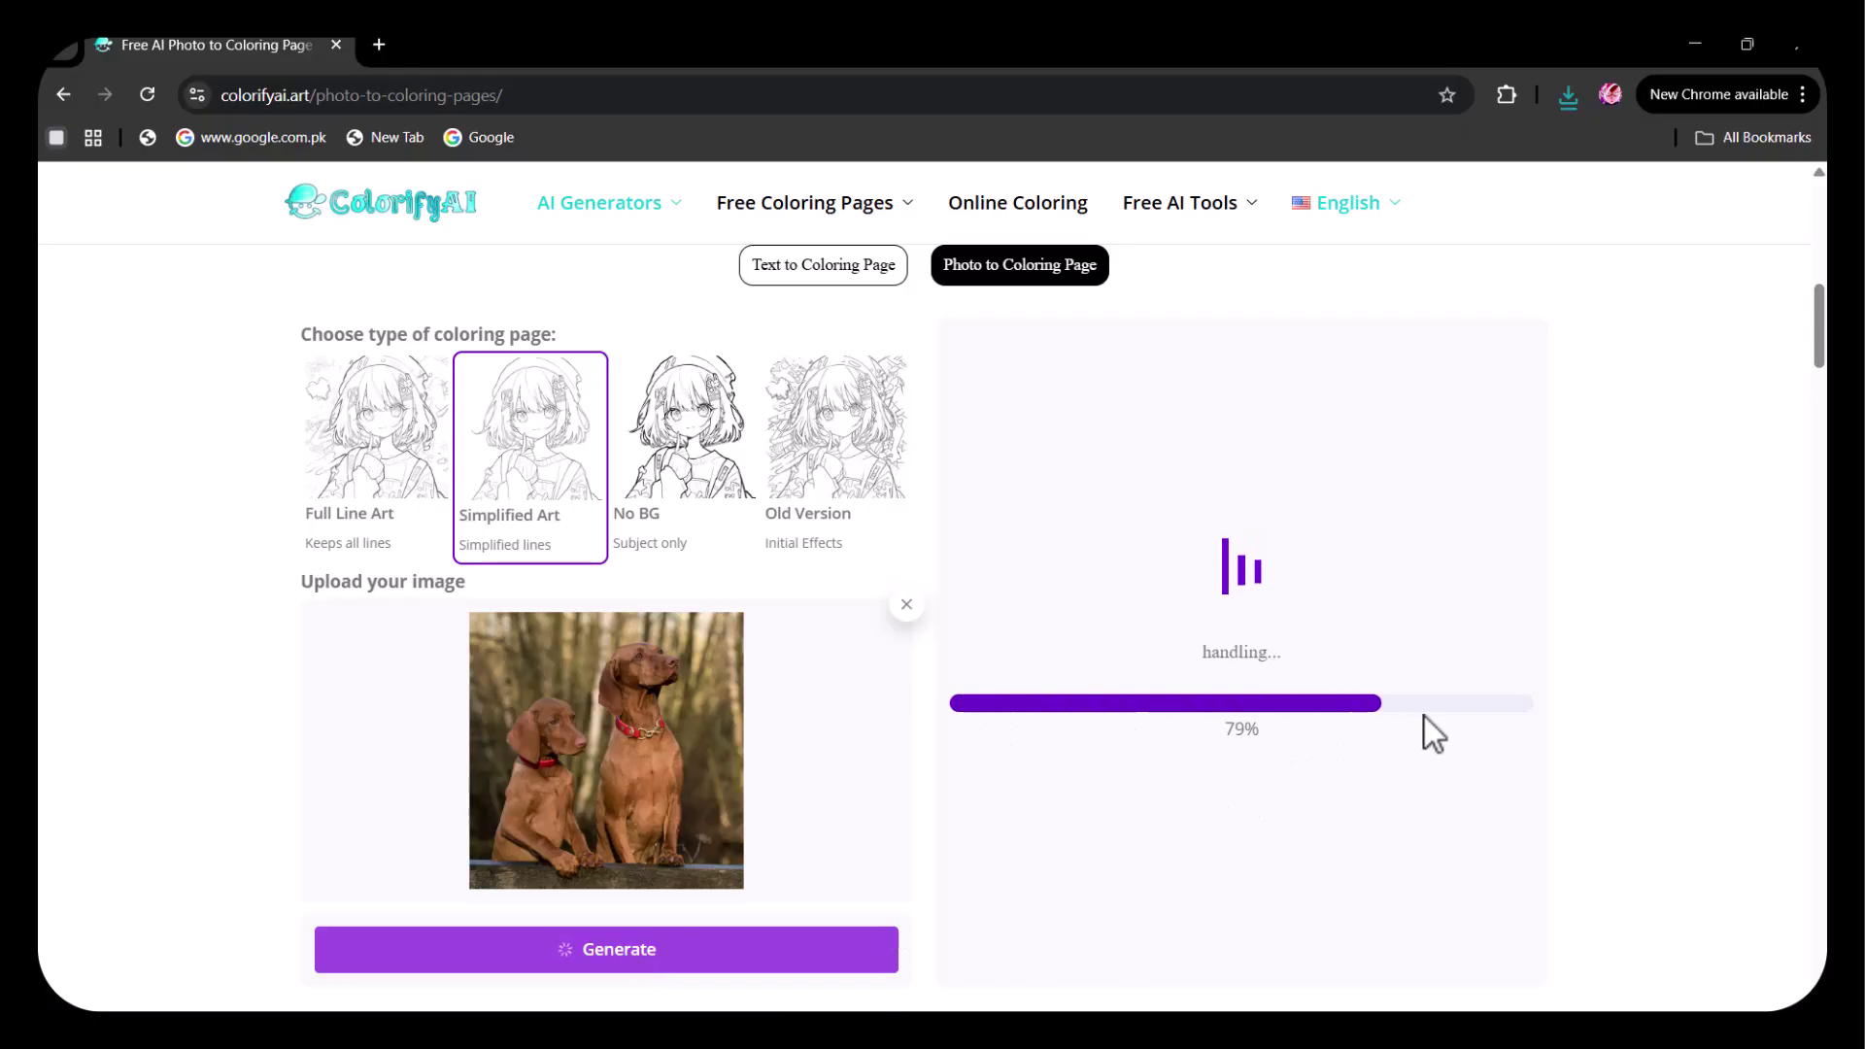
{"action": "mouse_move", "coordinate": [1226, 614]}
{"action": "left_mouse_down"}
{"action": "mouse_move", "coordinate": [1381, 616]}
{"action": "mouse_move", "coordinate": [1236, 621]}
{"action": "left_mouse_up"}
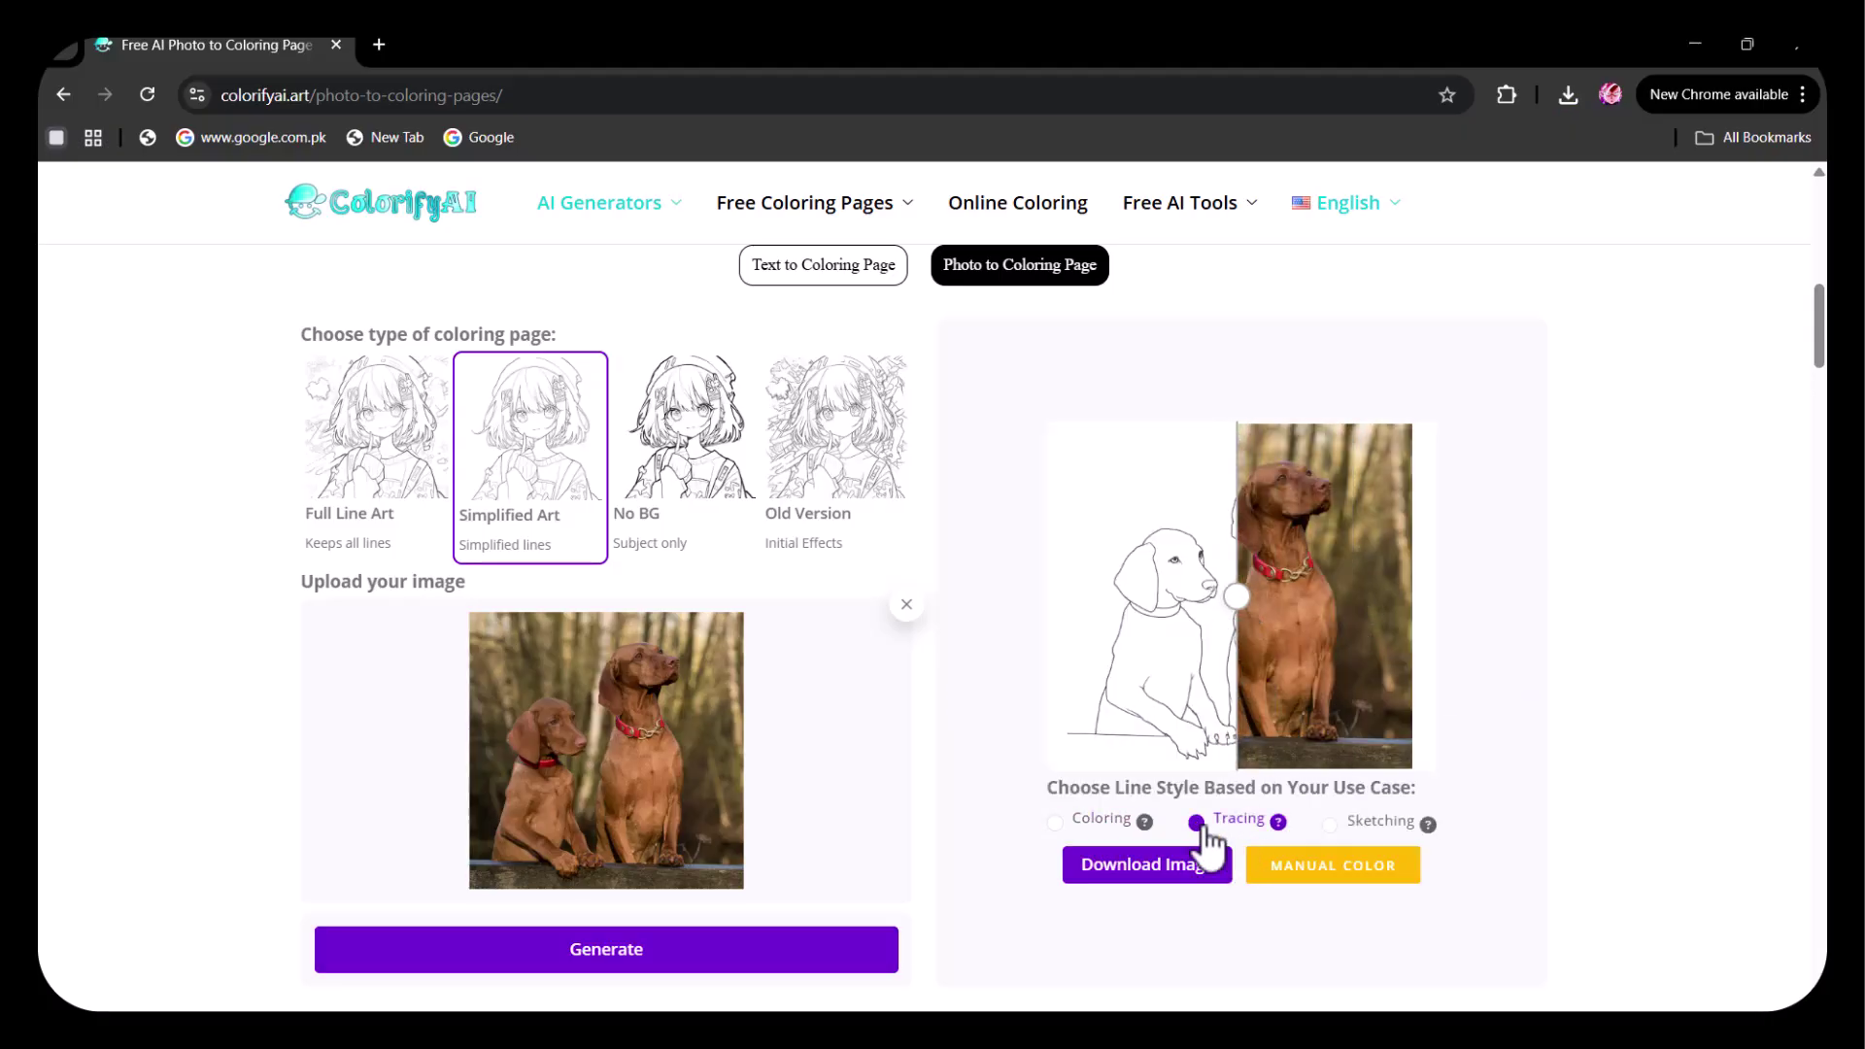
Open the dog line art in Manual Color, enlarge the brush, and paint tan on the small dog's chest.
{"action": "left_click", "coordinate": [1345, 862]}
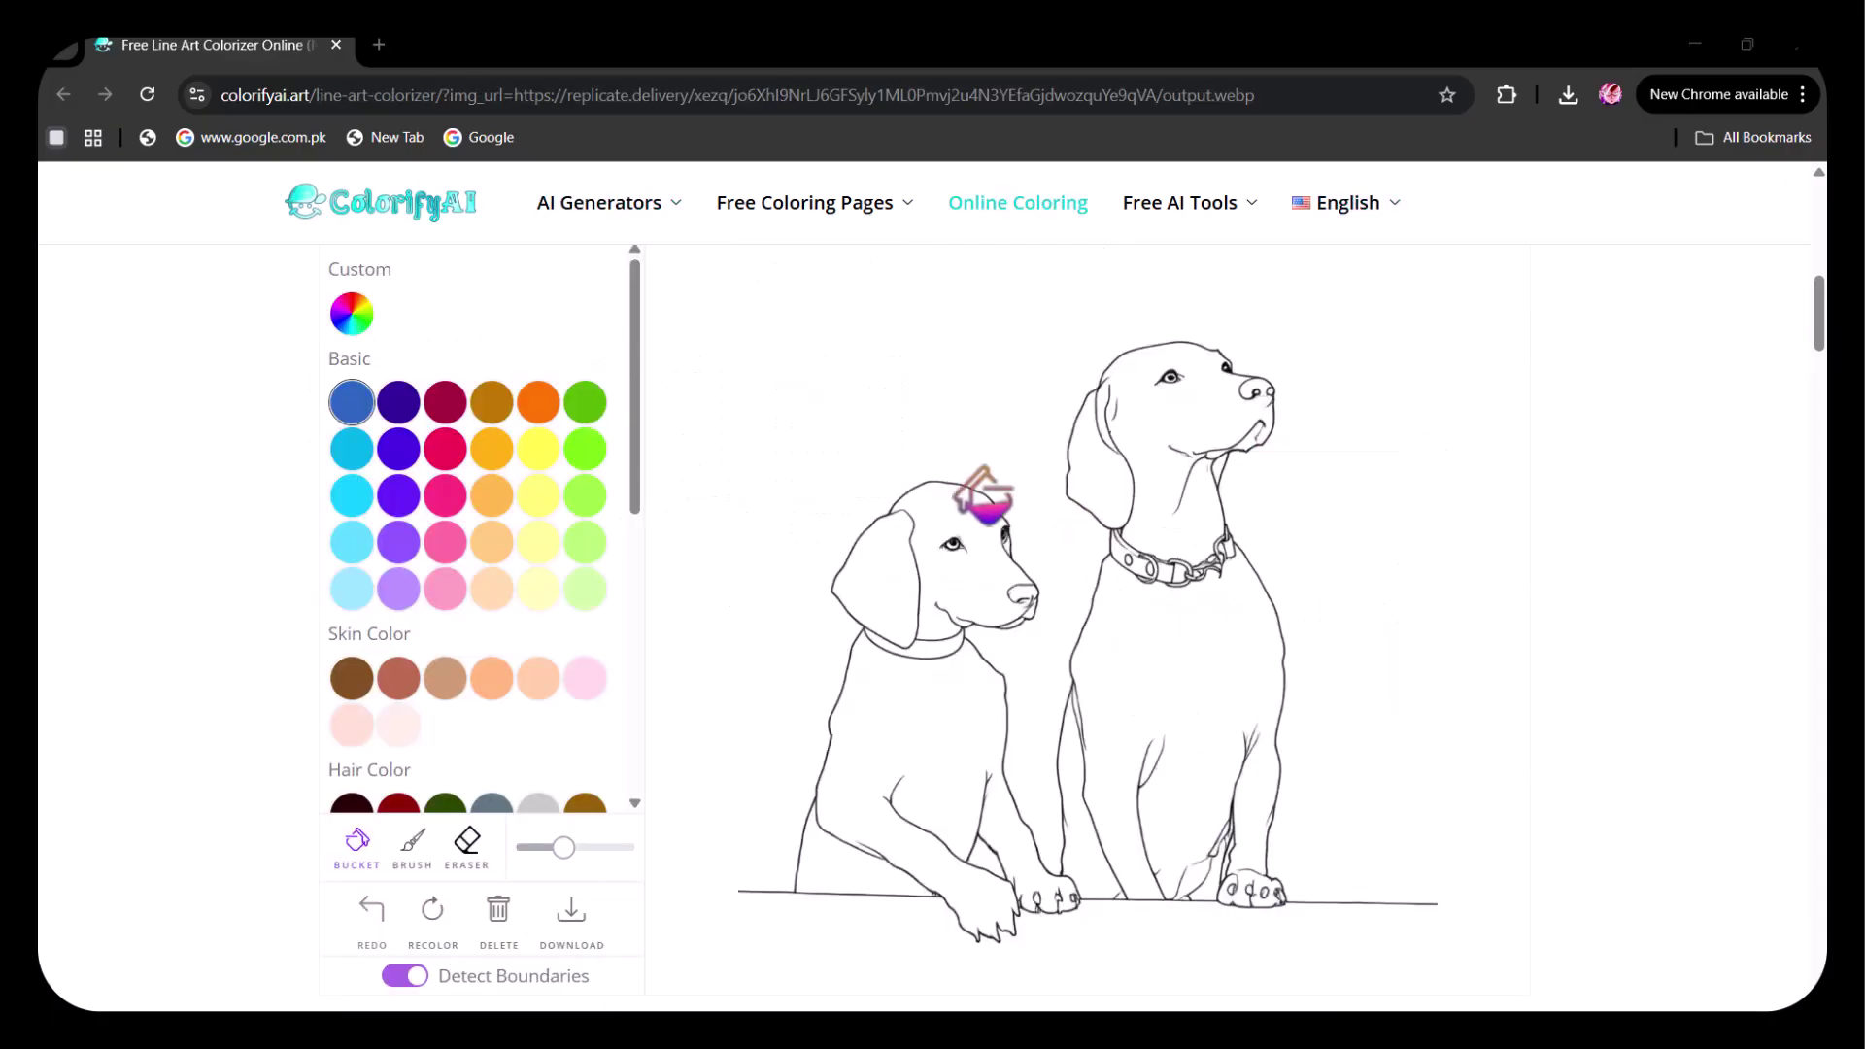
{"action": "scroll", "coordinate": [427, 631], "scroll_direction": "down", "scroll_amount": 1}
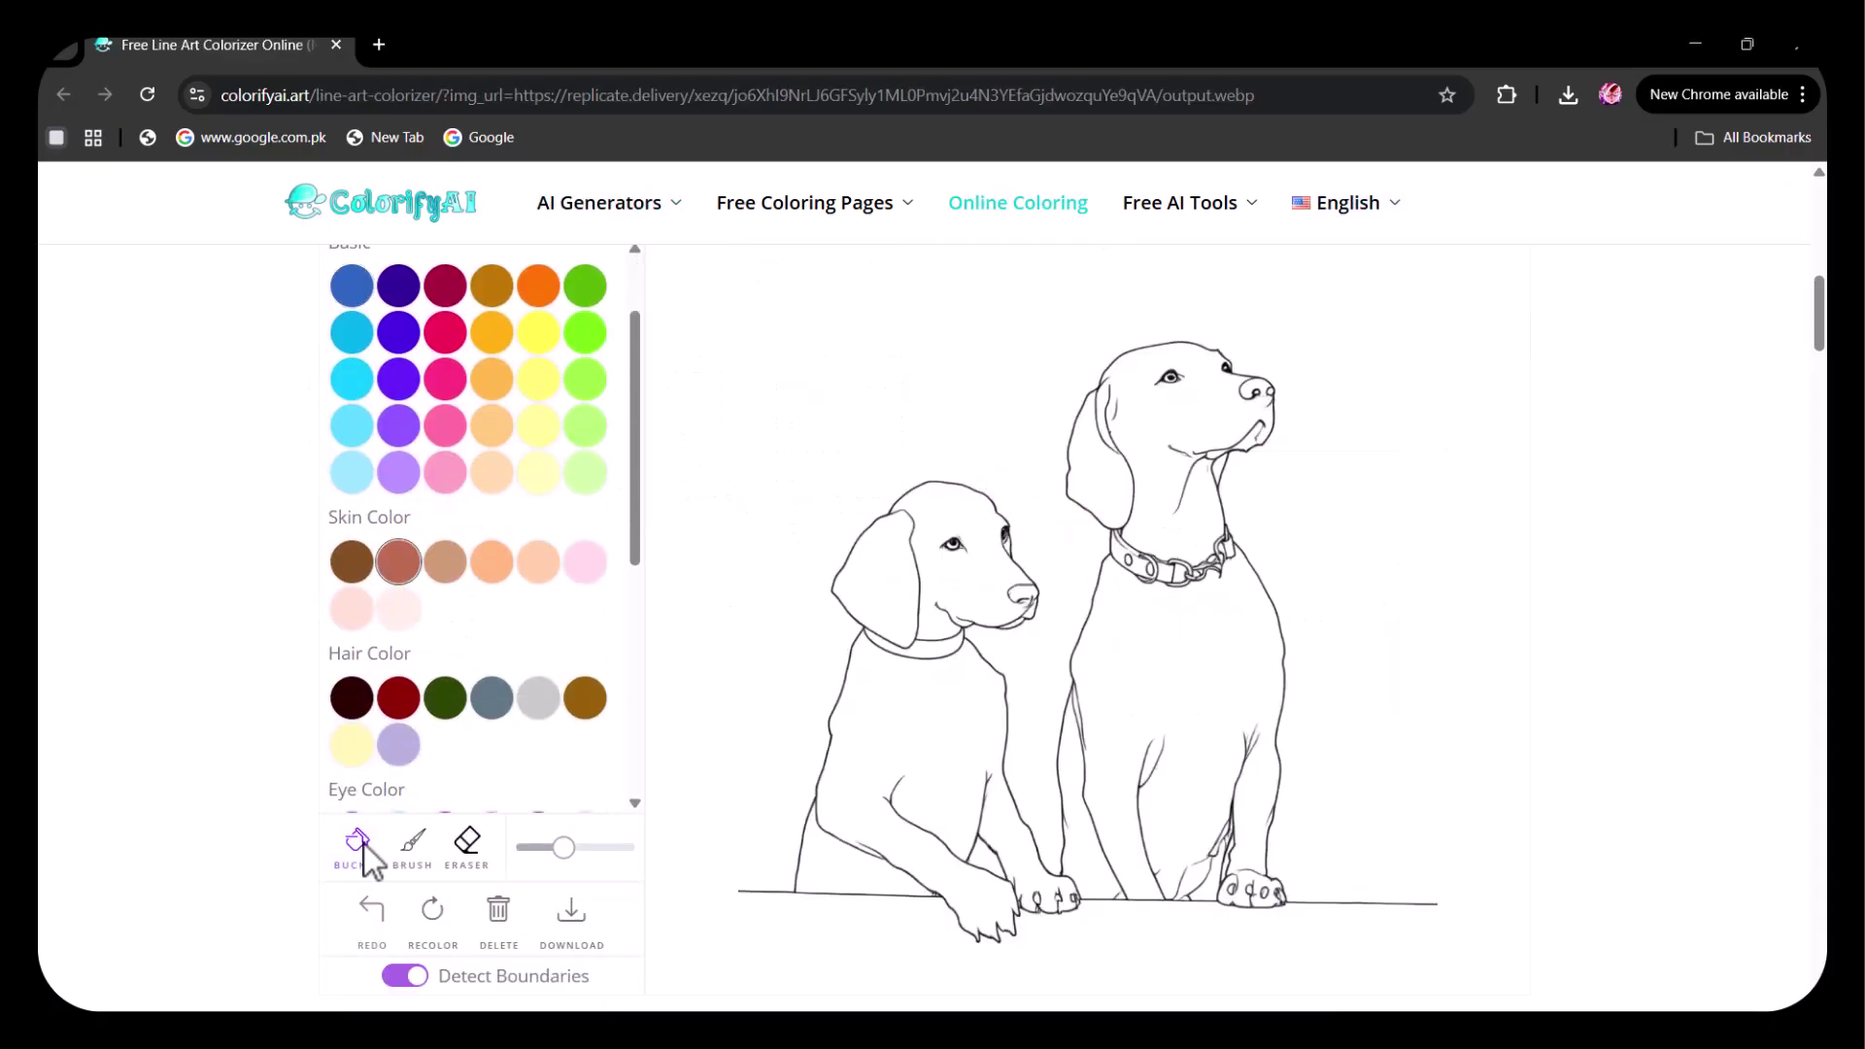
{"action": "scroll", "coordinate": [391, 738], "scroll_direction": "up", "scroll_amount": 1}
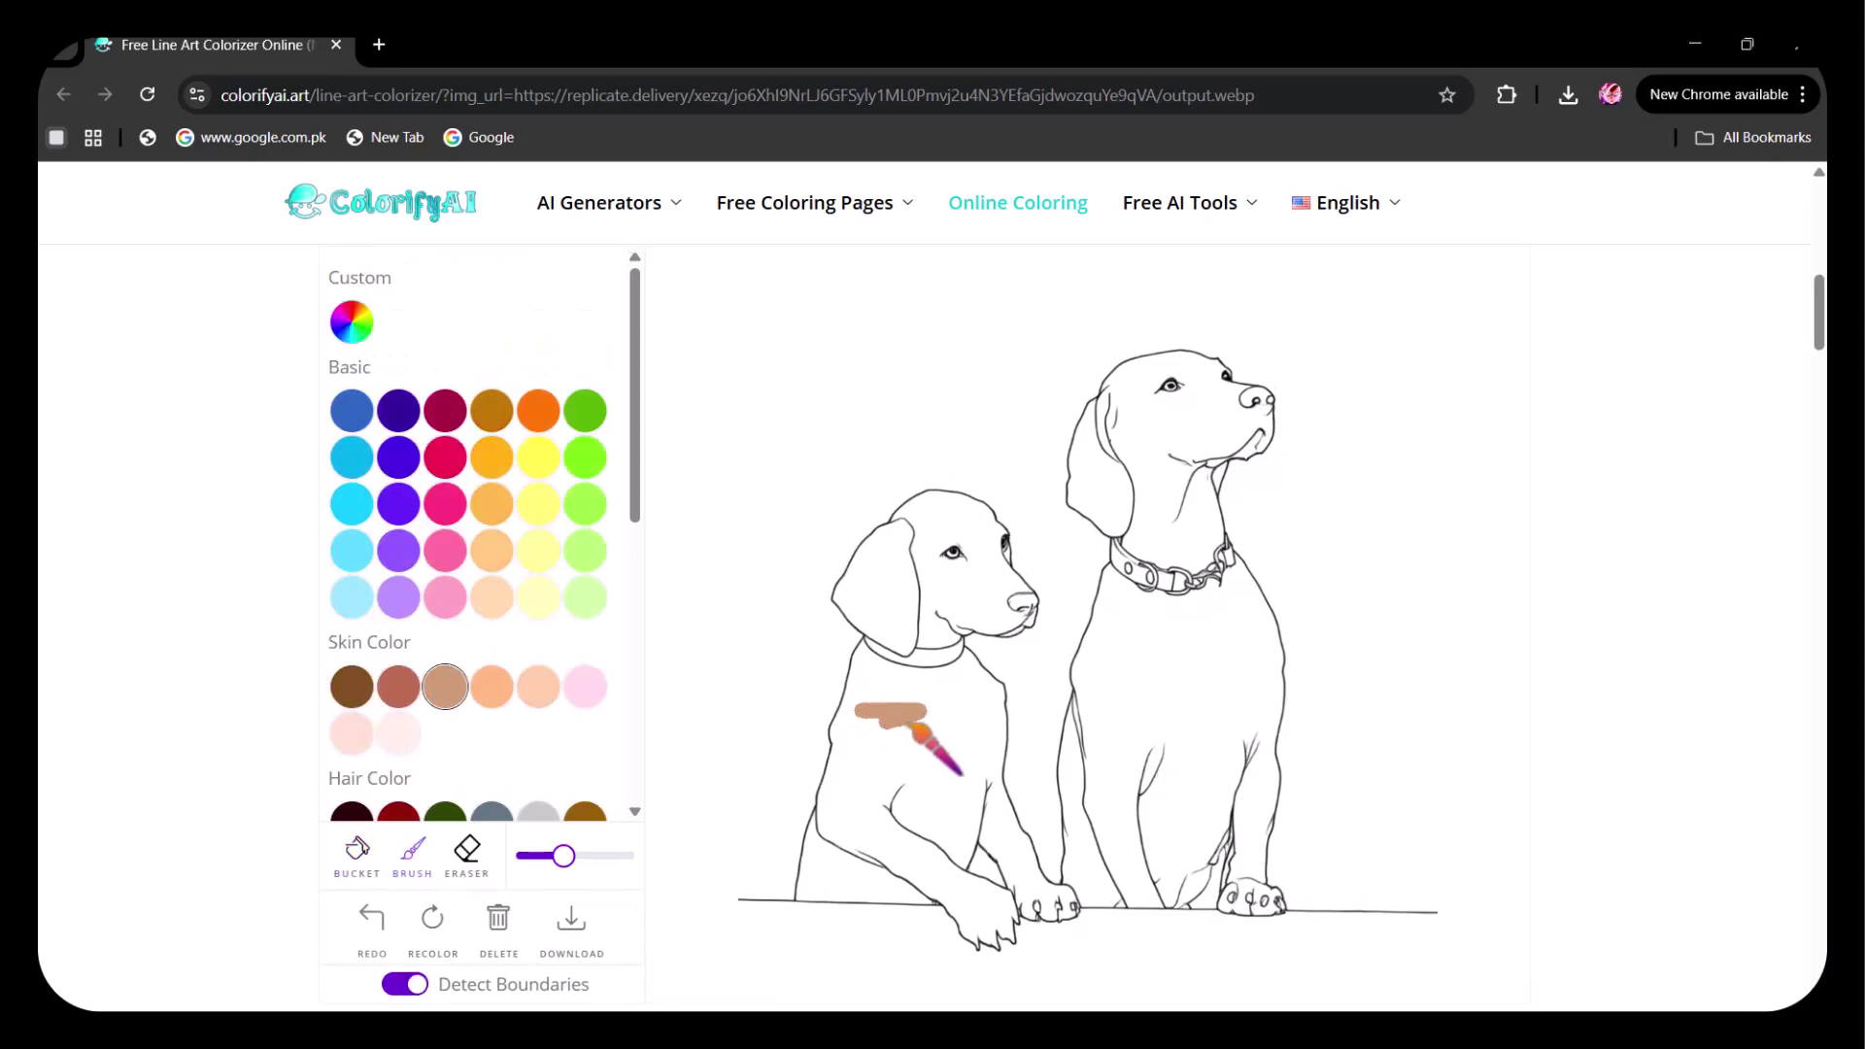
{"action": "left_click_drag", "start_coordinate": [562, 855], "coordinate": [610, 855]}
{"action": "mouse_move", "coordinate": [957, 733]}
{"action": "left_mouse_down"}
{"action": "mouse_move", "coordinate": [861, 745]}
{"action": "mouse_move", "coordinate": [879, 665]}
{"action": "mouse_move", "coordinate": [938, 704]}
{"action": "mouse_move", "coordinate": [974, 833]}
{"action": "mouse_move", "coordinate": [928, 801]}
{"action": "mouse_move", "coordinate": [855, 816]}
{"action": "mouse_move", "coordinate": [847, 770]}
{"action": "left_mouse_up"}
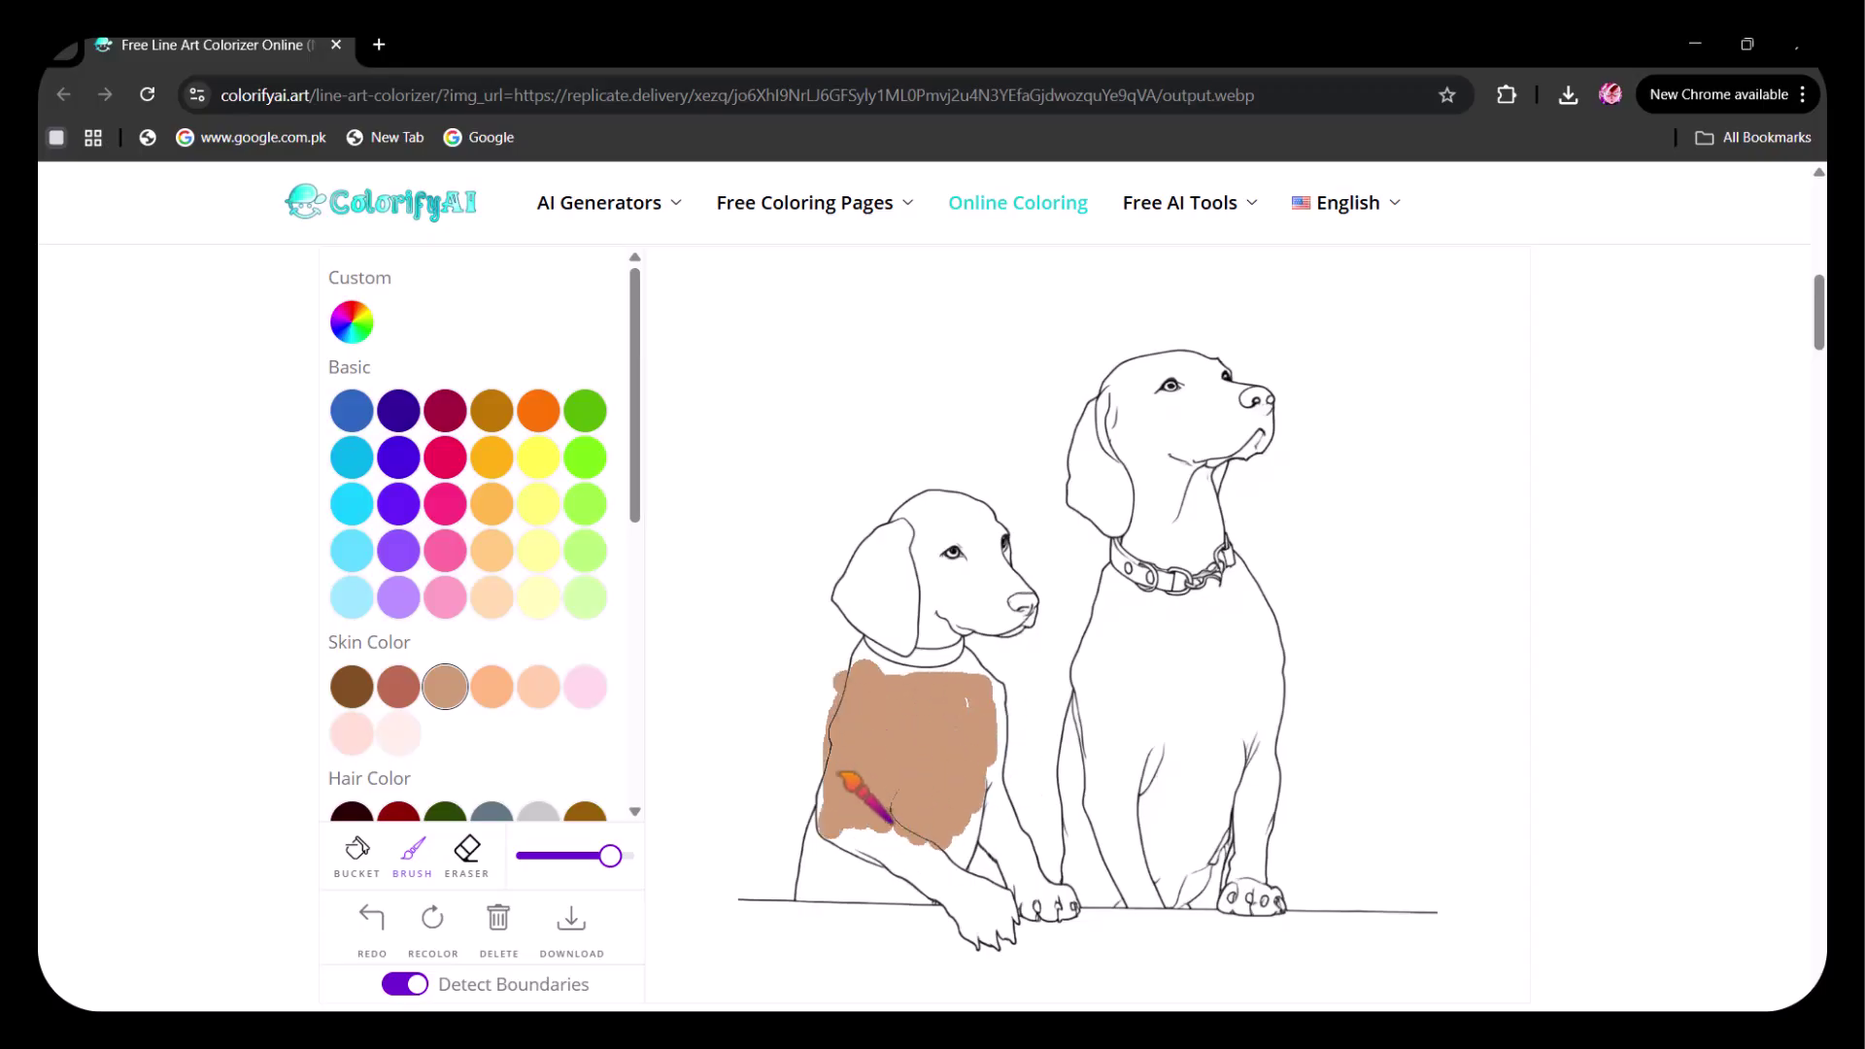
Erase the tan chest patch with Detect Boundaries on, then return to the Line Art Colorizer page.
{"action": "mouse_move", "coordinate": [860, 680]}
{"action": "left_mouse_down"}
{"action": "mouse_move", "coordinate": [788, 829]}
{"action": "mouse_move", "coordinate": [885, 756]}
{"action": "mouse_move", "coordinate": [918, 816]}
{"action": "mouse_move", "coordinate": [804, 838]}
{"action": "mouse_move", "coordinate": [868, 821]}
{"action": "mouse_move", "coordinate": [845, 772]}
{"action": "mouse_move", "coordinate": [858, 655]}
{"action": "mouse_move", "coordinate": [828, 845]}
{"action": "left_mouse_up"}
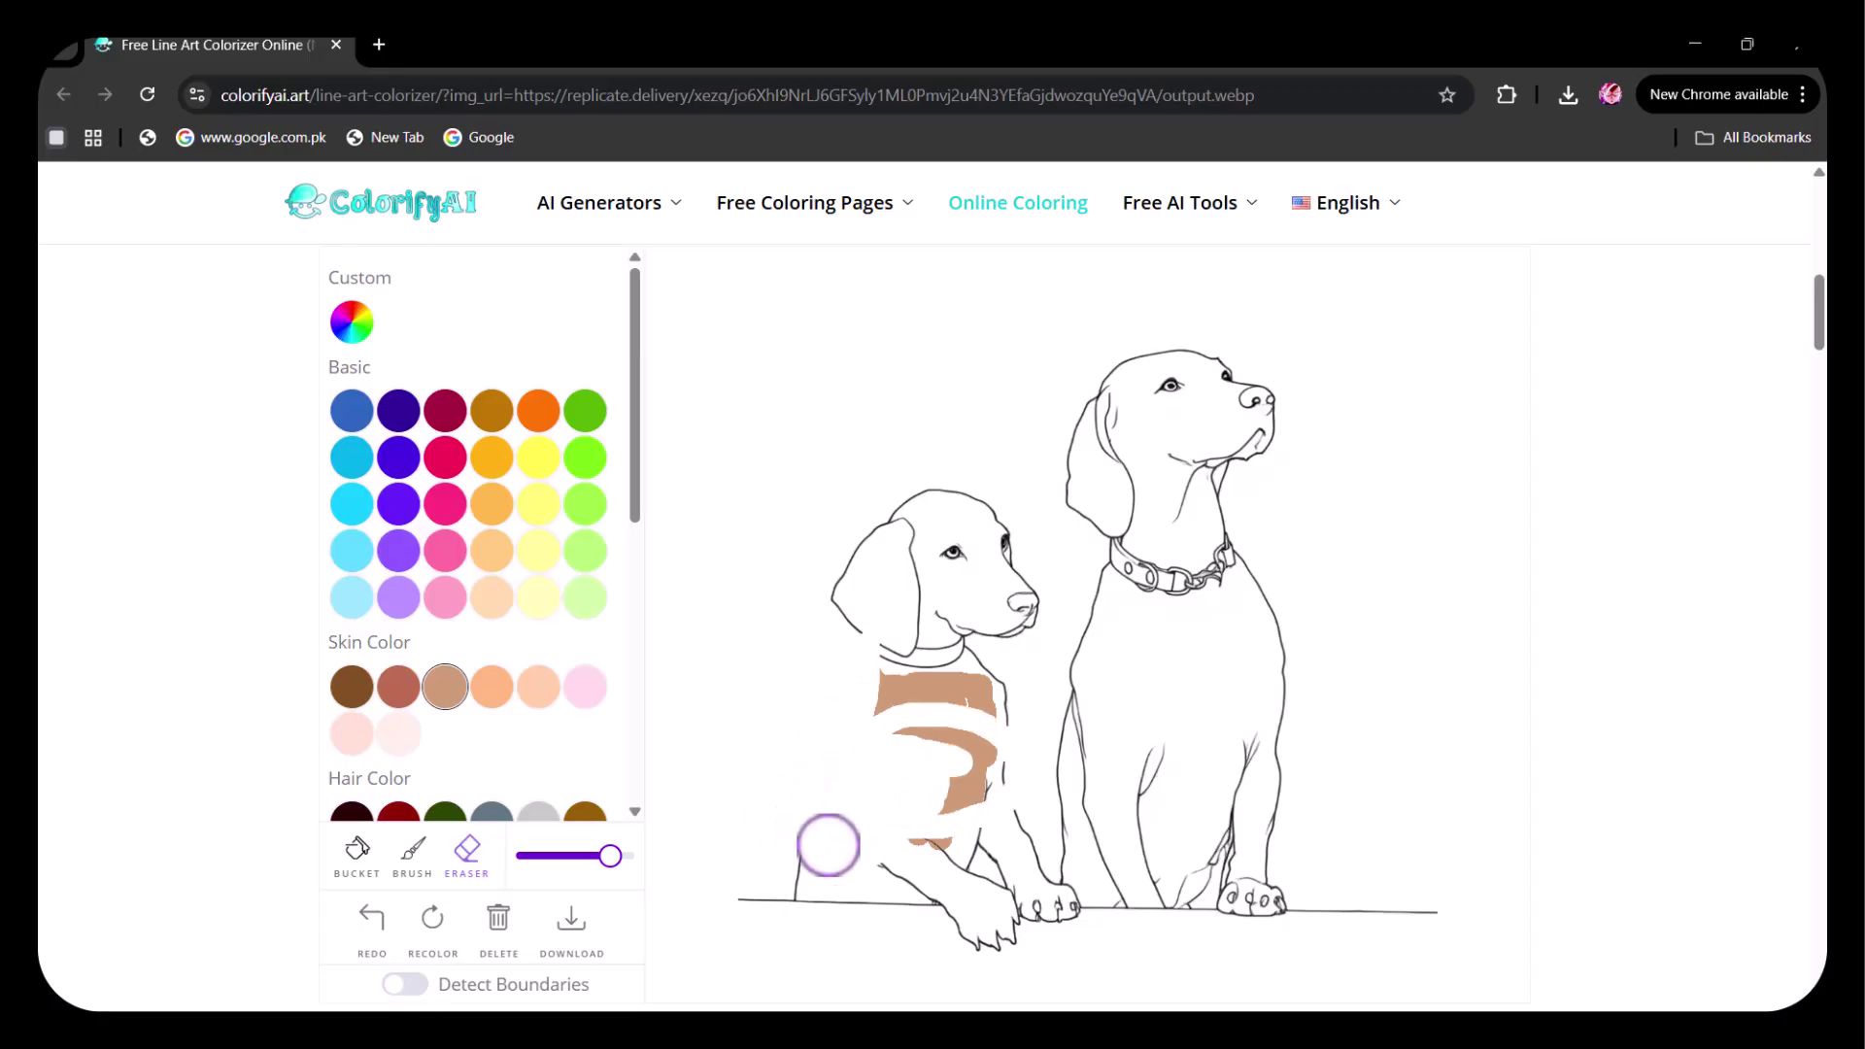
{"action": "left_click", "coordinate": [432, 986]}
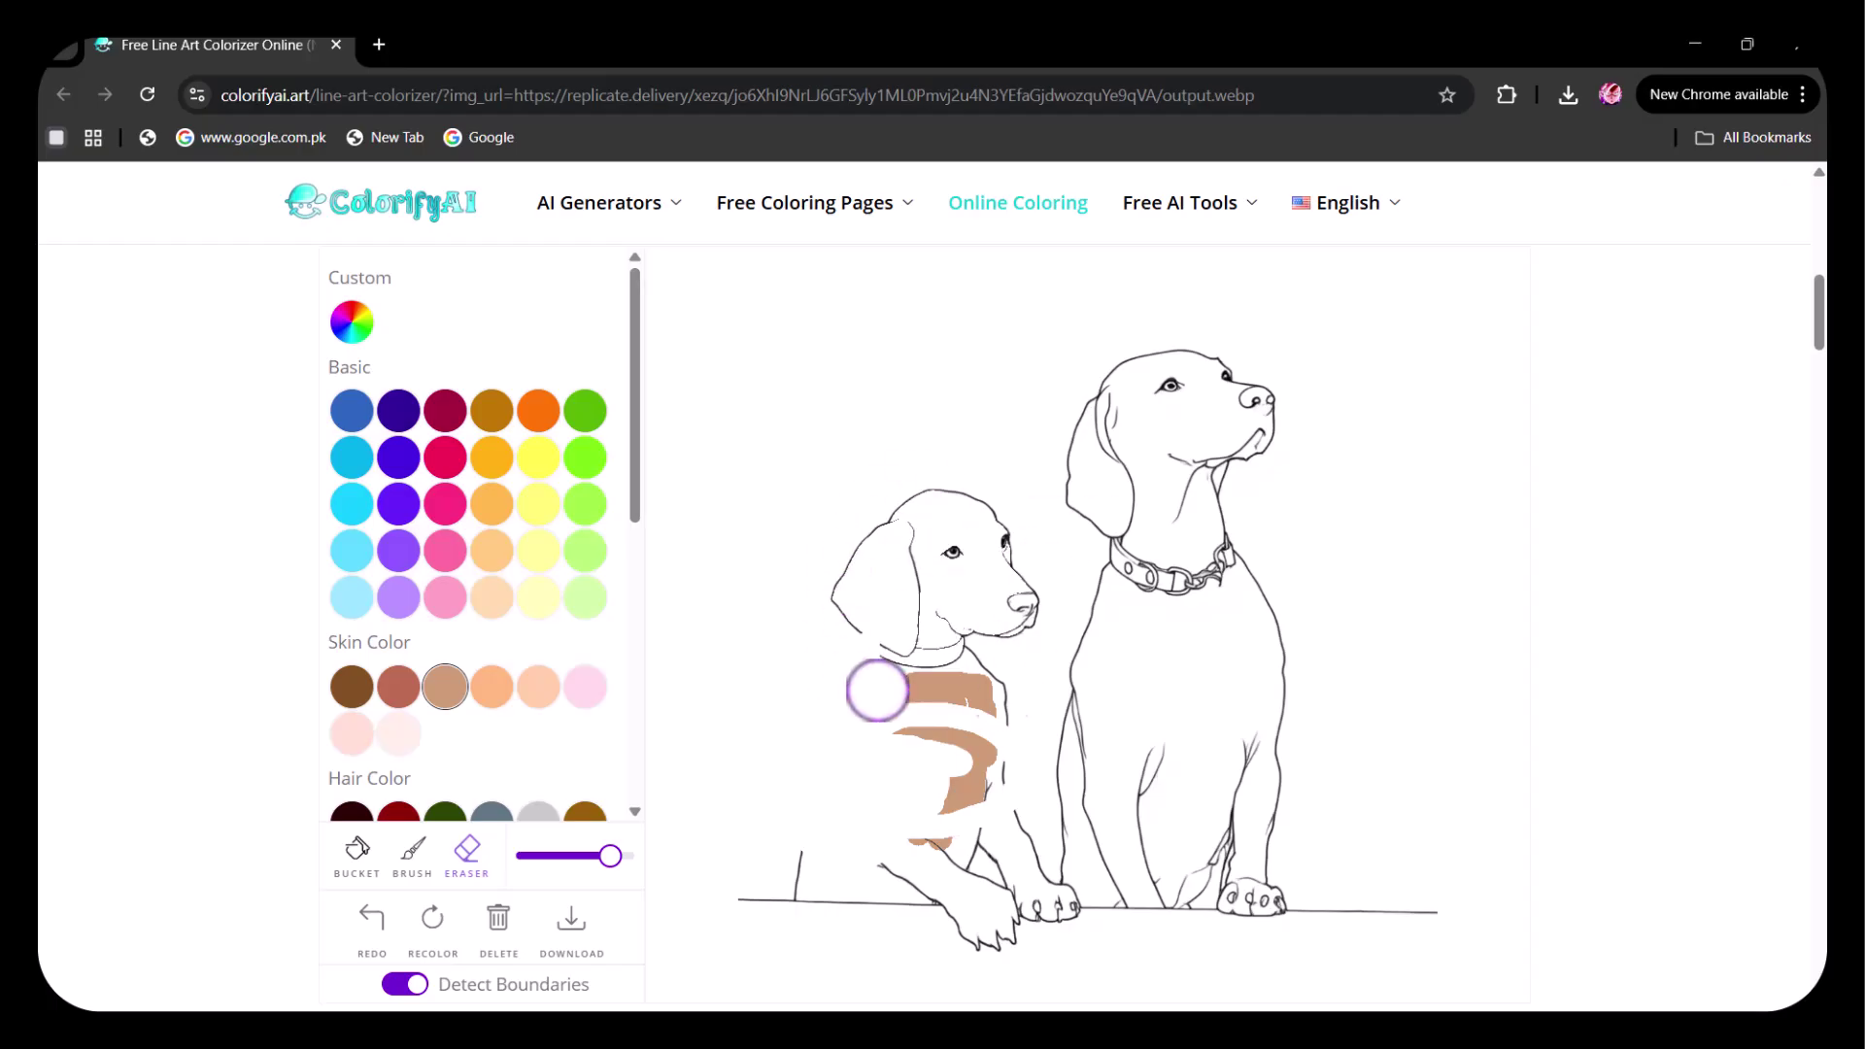
{"action": "mouse_move", "coordinate": [877, 691]}
{"action": "left_mouse_down"}
{"action": "mouse_move", "coordinate": [940, 707]}
{"action": "mouse_move", "coordinate": [838, 692]}
{"action": "mouse_move", "coordinate": [955, 681]}
{"action": "mouse_move", "coordinate": [938, 712]}
{"action": "mouse_move", "coordinate": [993, 755]}
{"action": "mouse_move", "coordinate": [941, 788]}
{"action": "mouse_move", "coordinate": [881, 726]}
{"action": "left_mouse_up"}
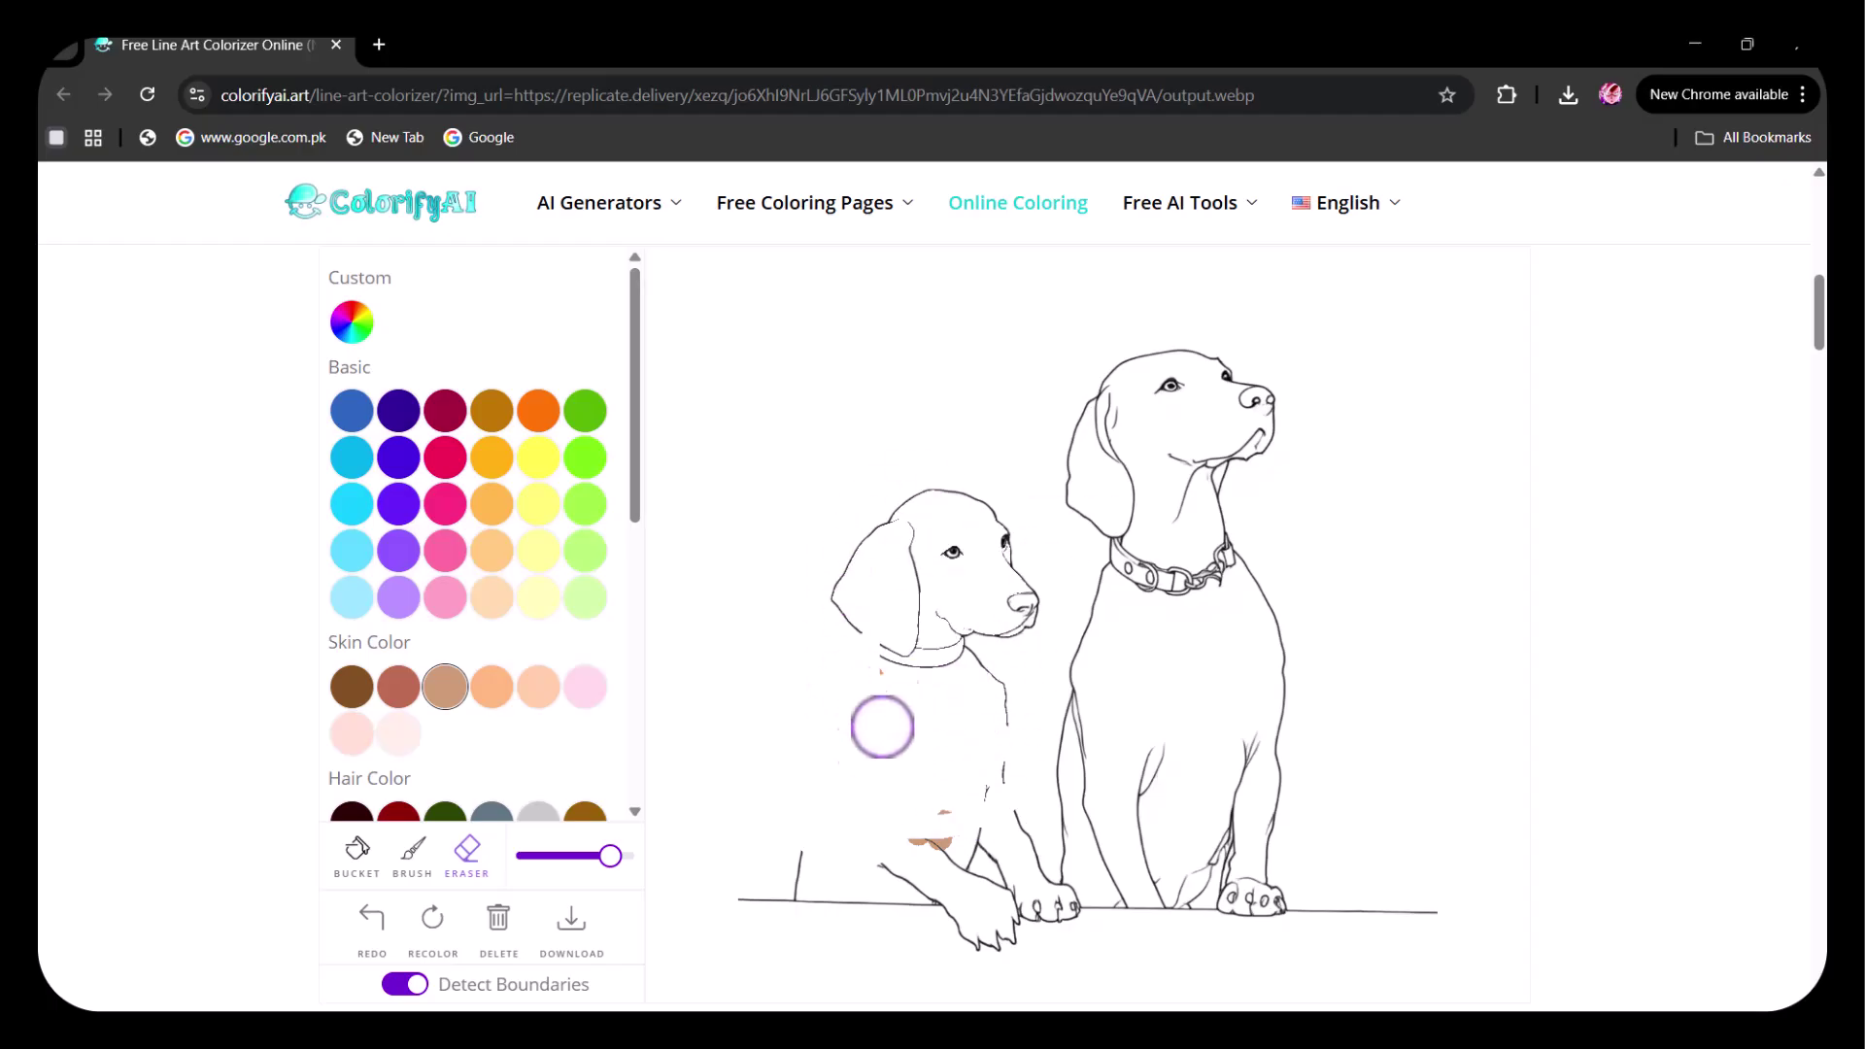
{"action": "left_click", "coordinate": [1018, 204]}
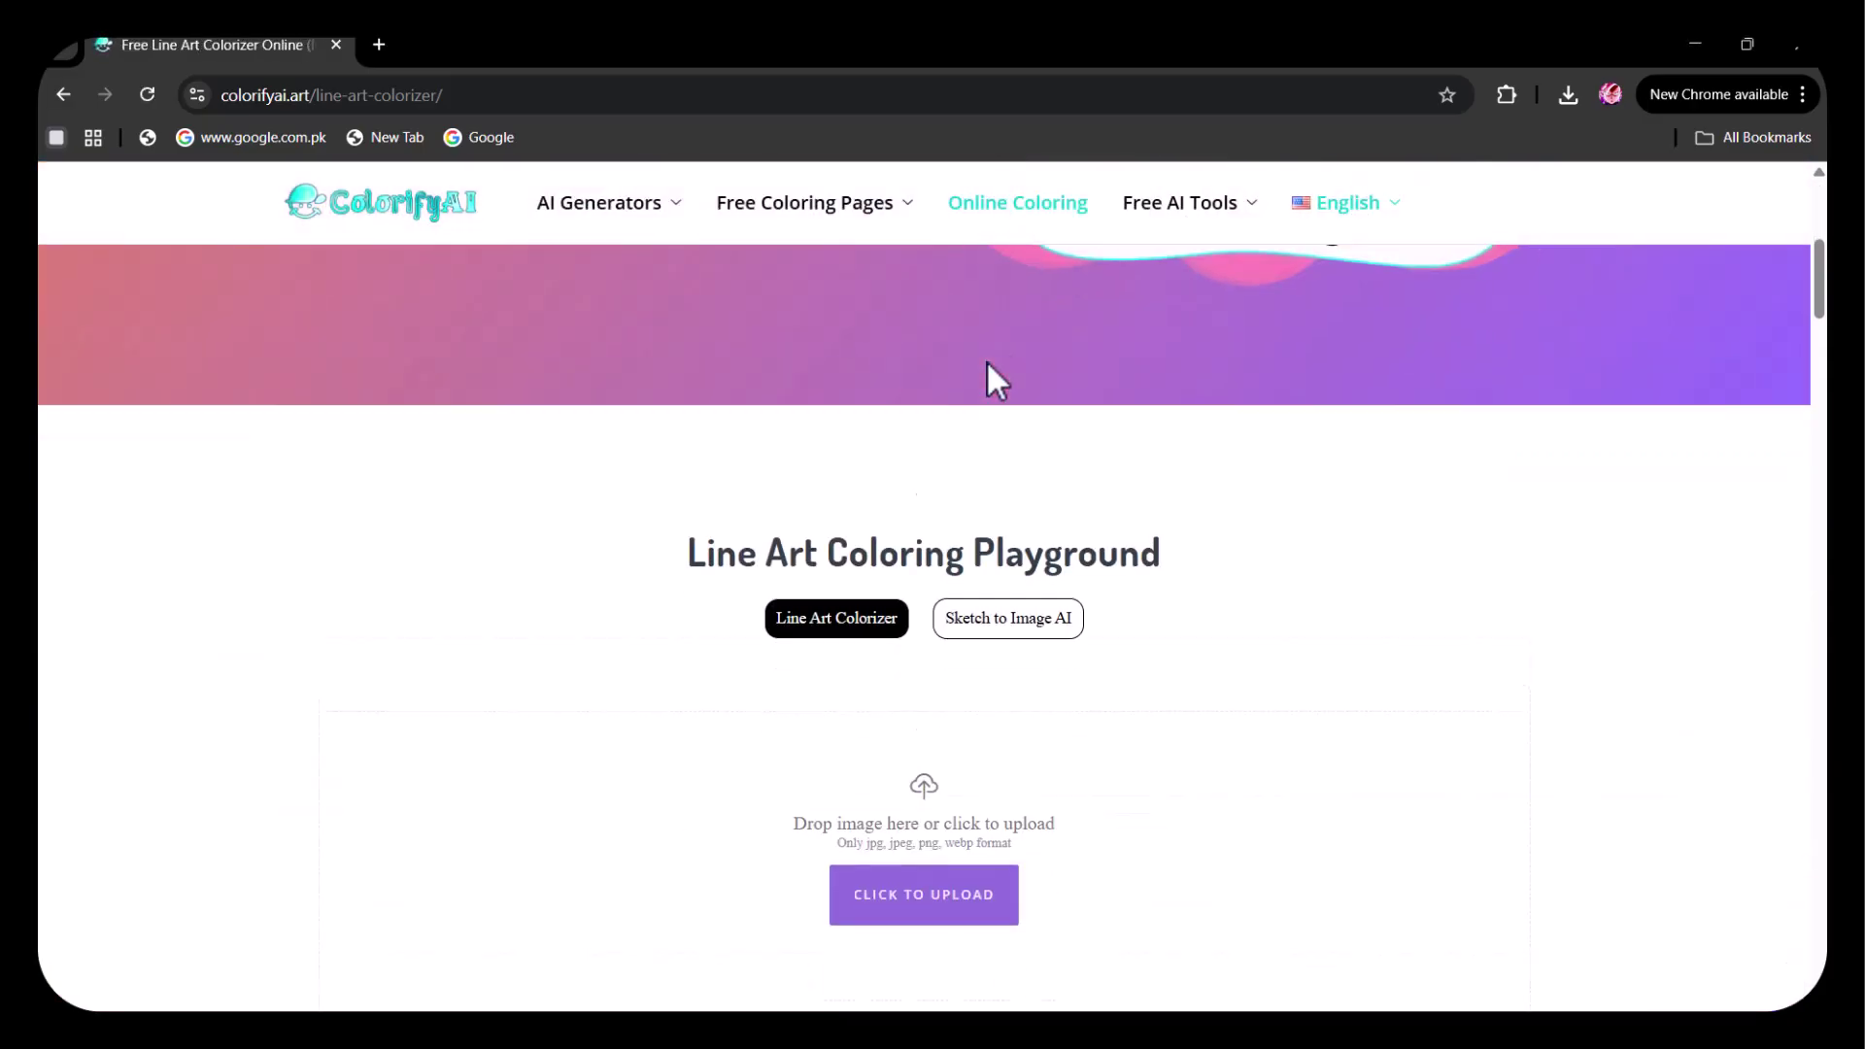
Upload the curly-haired girl portrait PNG from the Downloads folder into the playground.
{"action": "scroll", "coordinate": [987, 365], "scroll_direction": "up", "scroll_amount": 1}
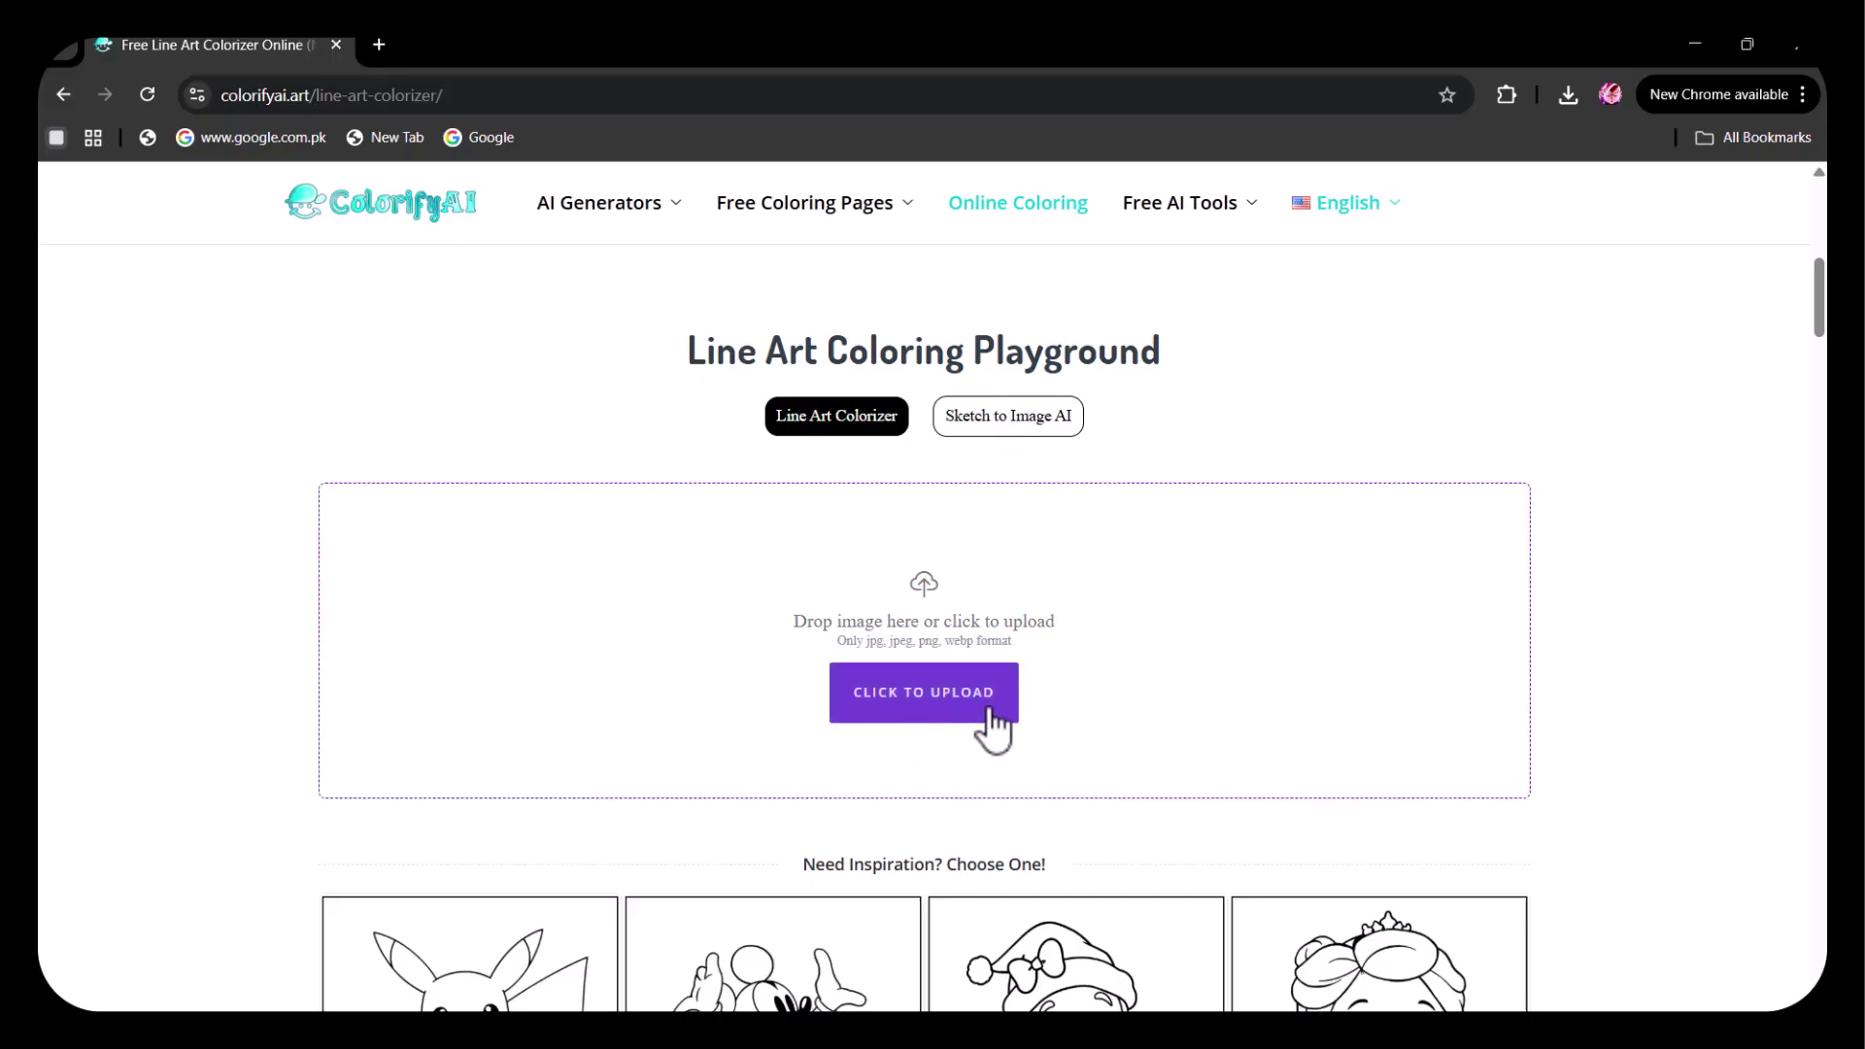
{"action": "scroll", "coordinate": [991, 729], "scroll_direction": "down", "scroll_amount": 8}
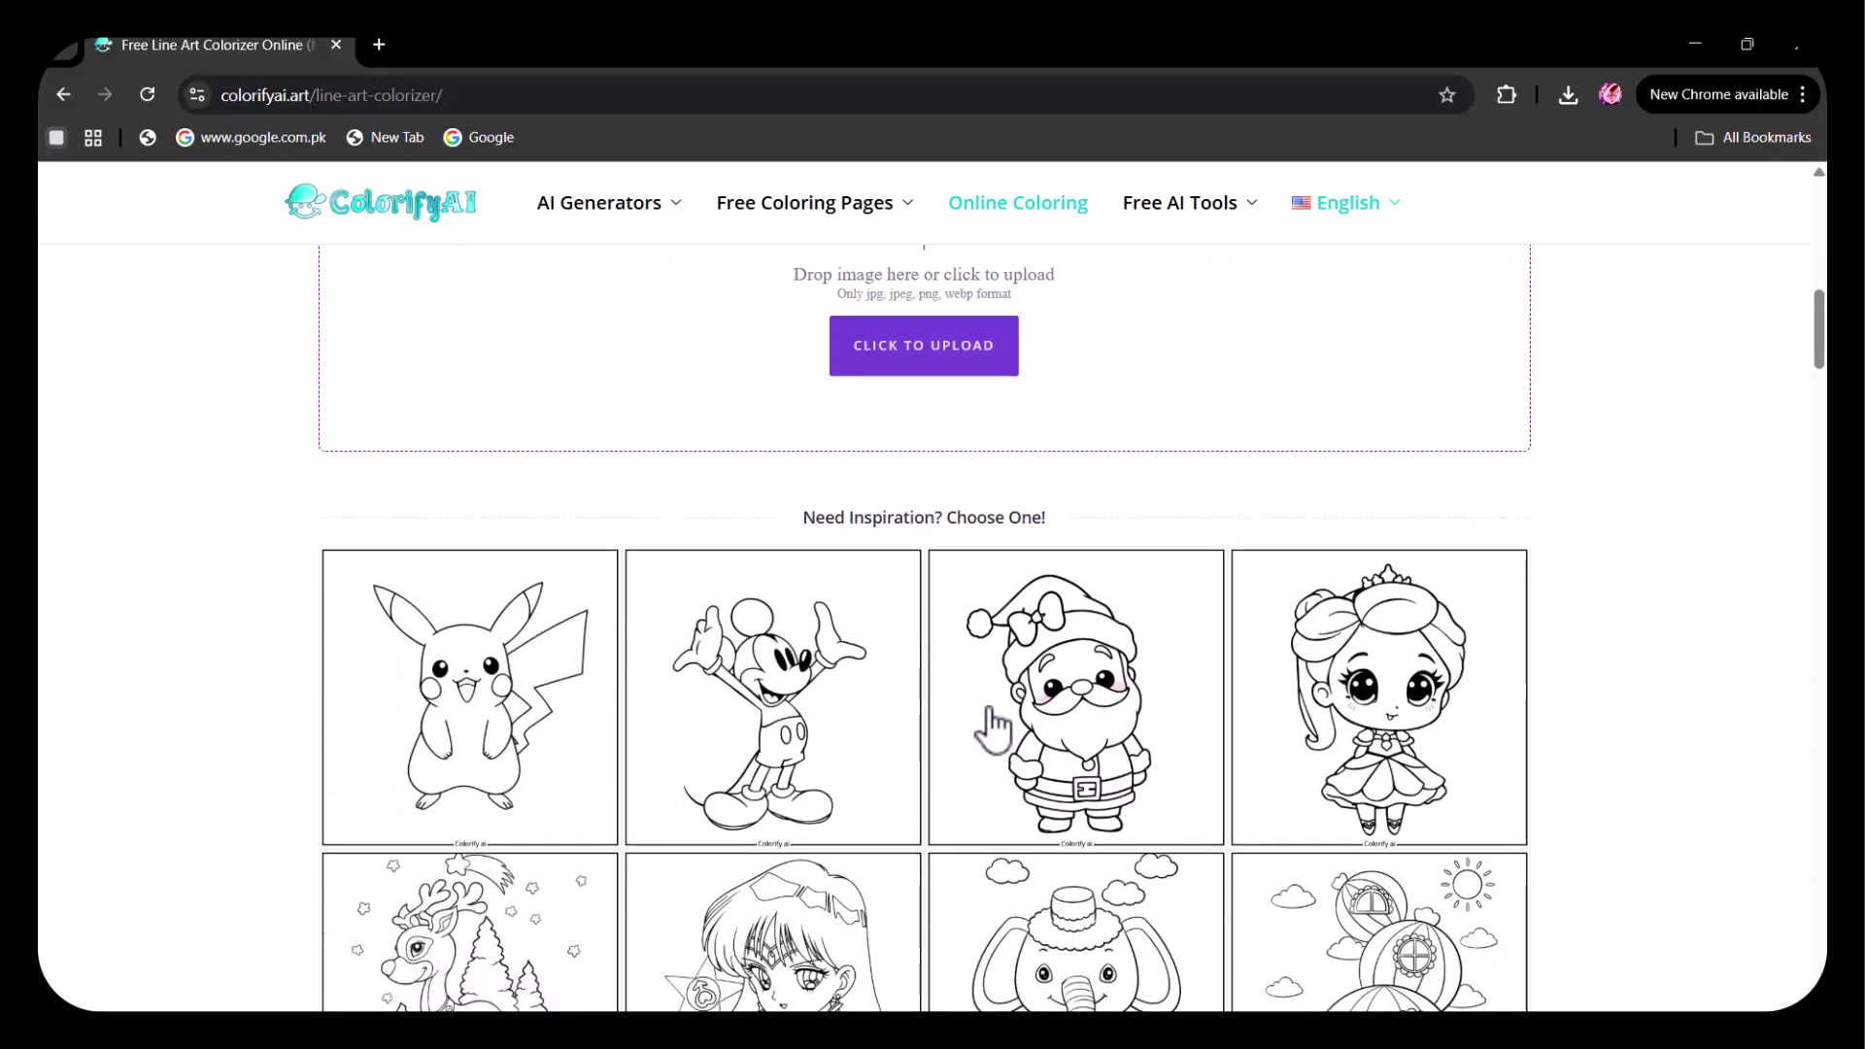
{"action": "scroll", "coordinate": [991, 729], "scroll_direction": "up", "scroll_amount": 10}
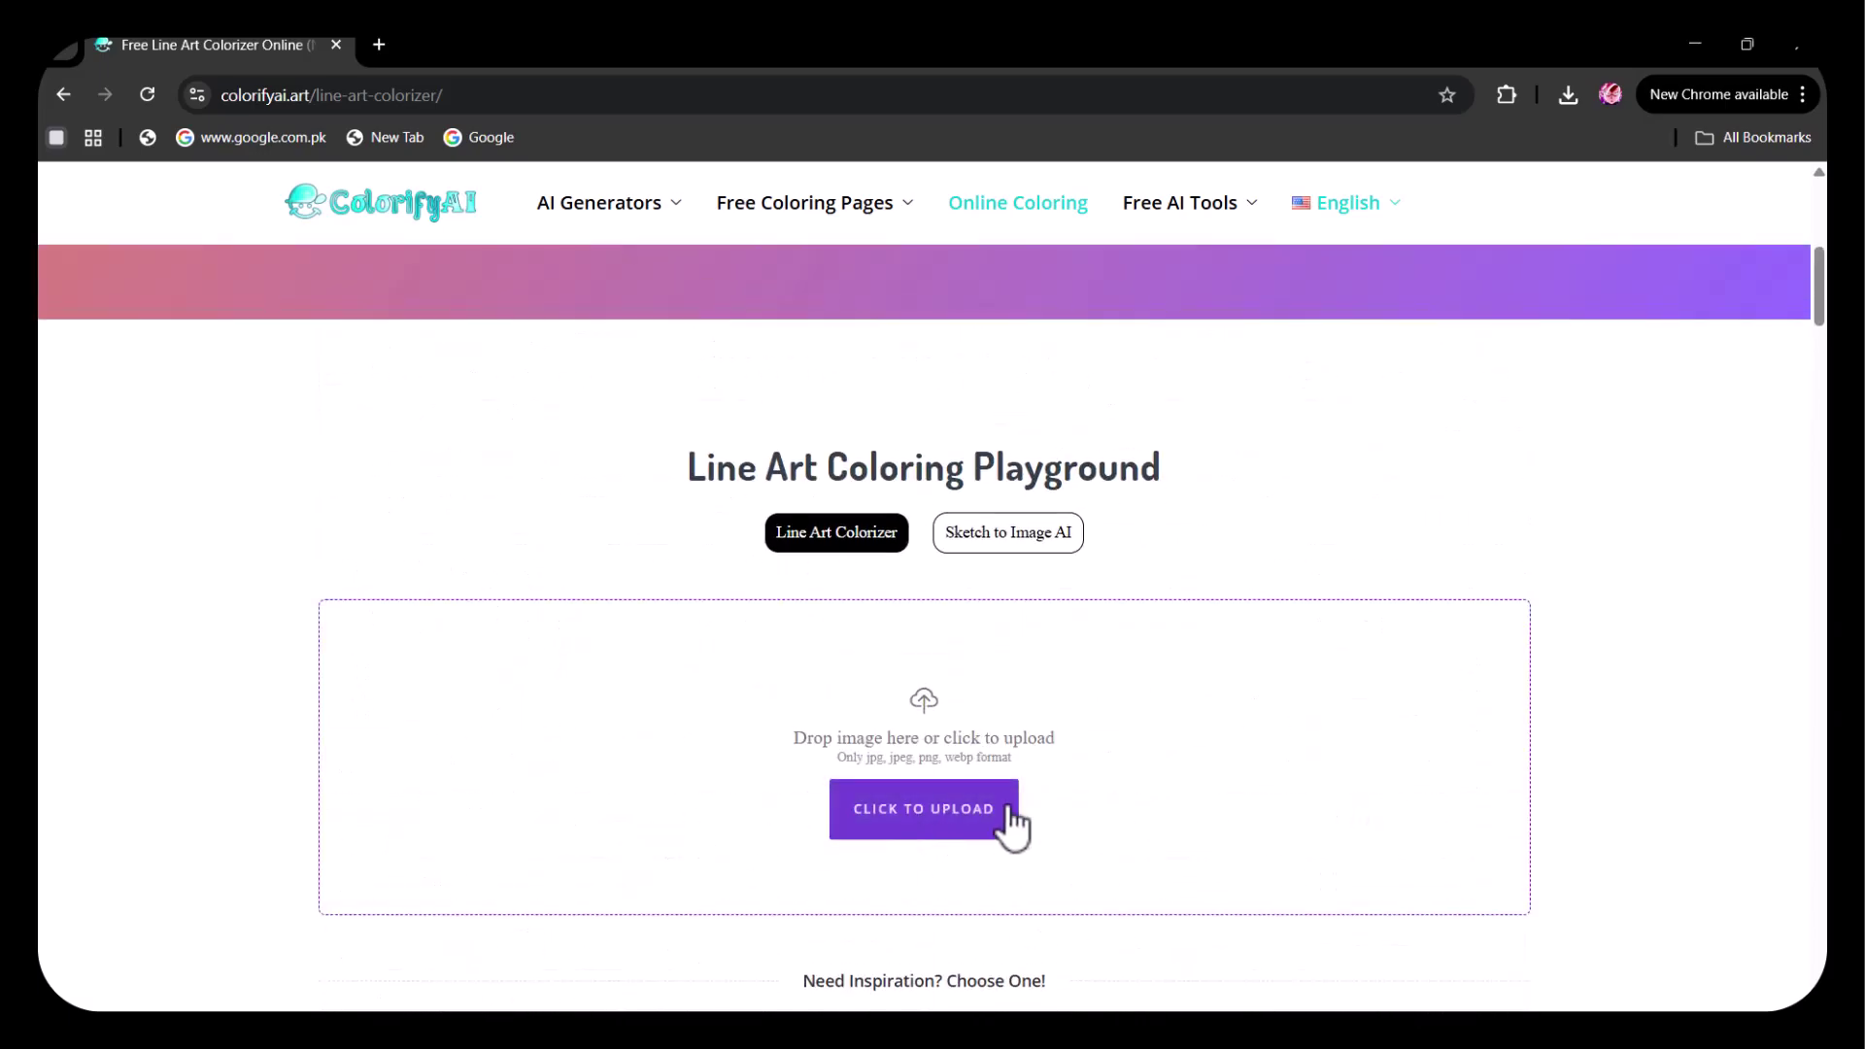
{"action": "left_click", "coordinate": [942, 826]}
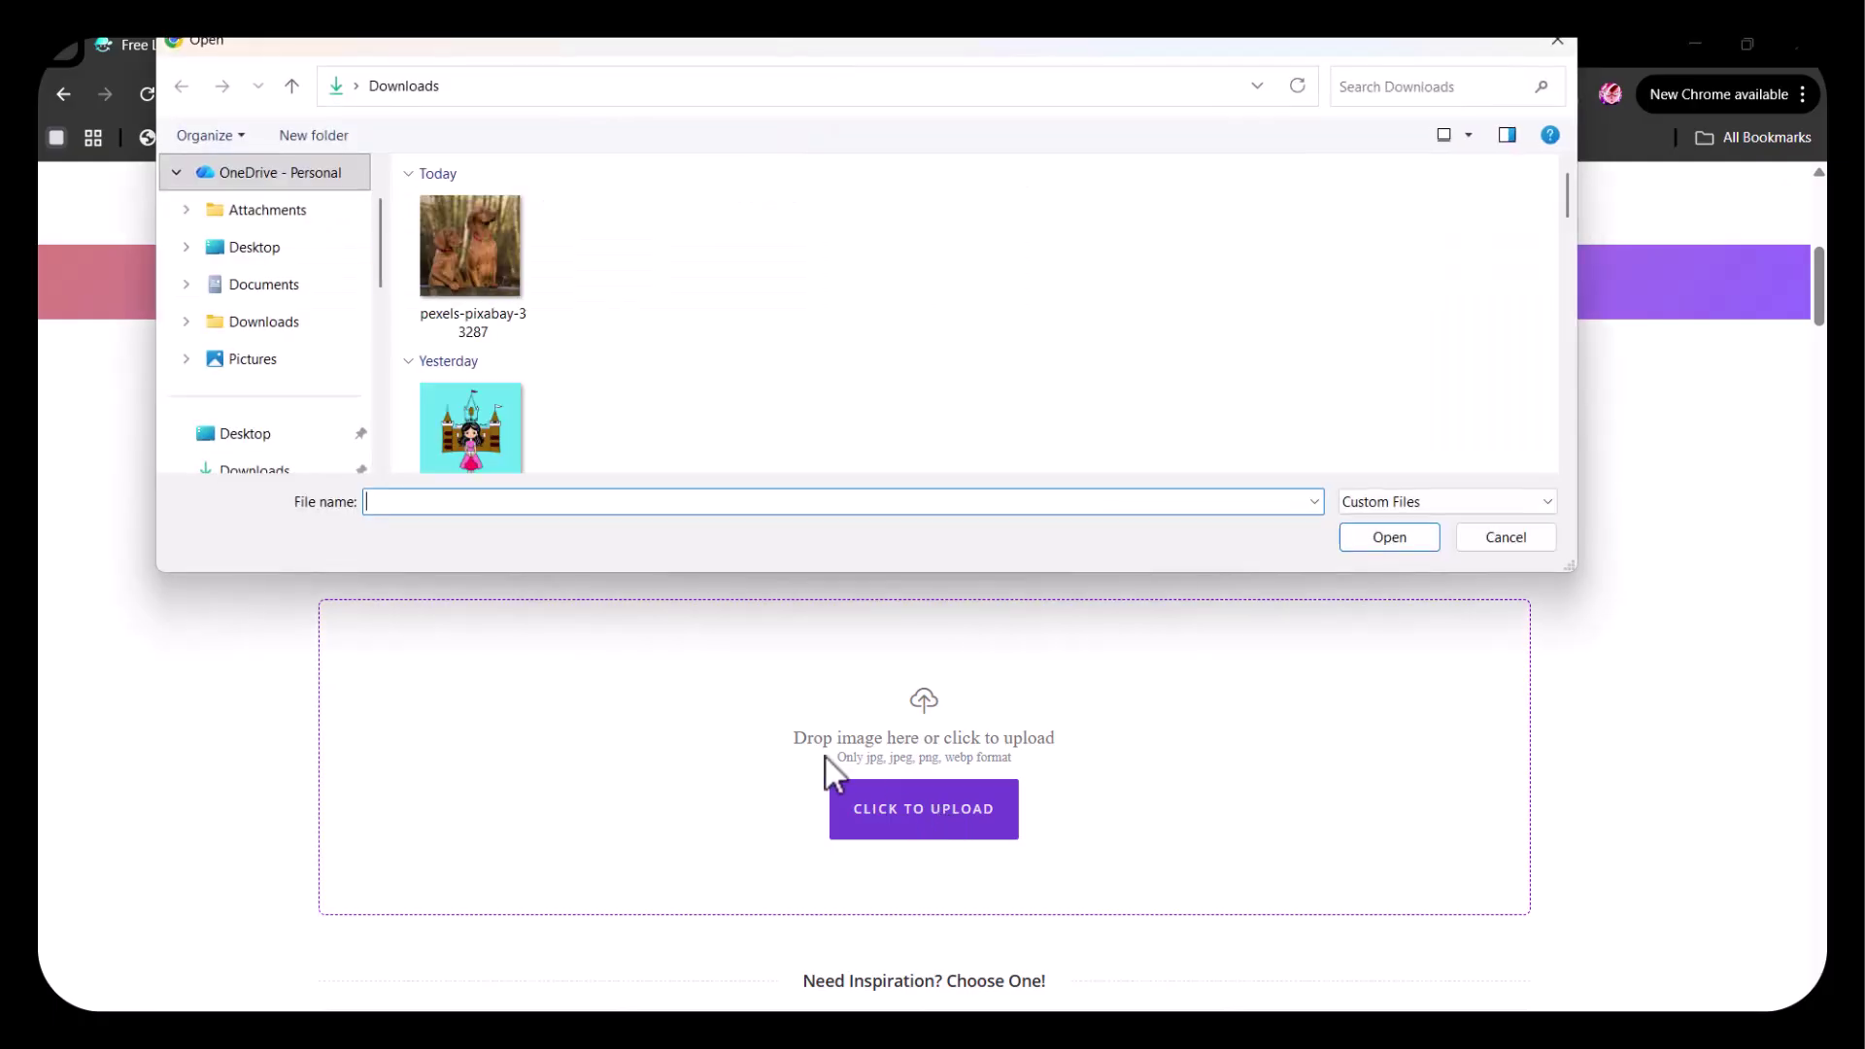
{"action": "scroll", "coordinate": [598, 421], "scroll_direction": "down", "scroll_amount": 5}
{"action": "left_click", "coordinate": [524, 351]}
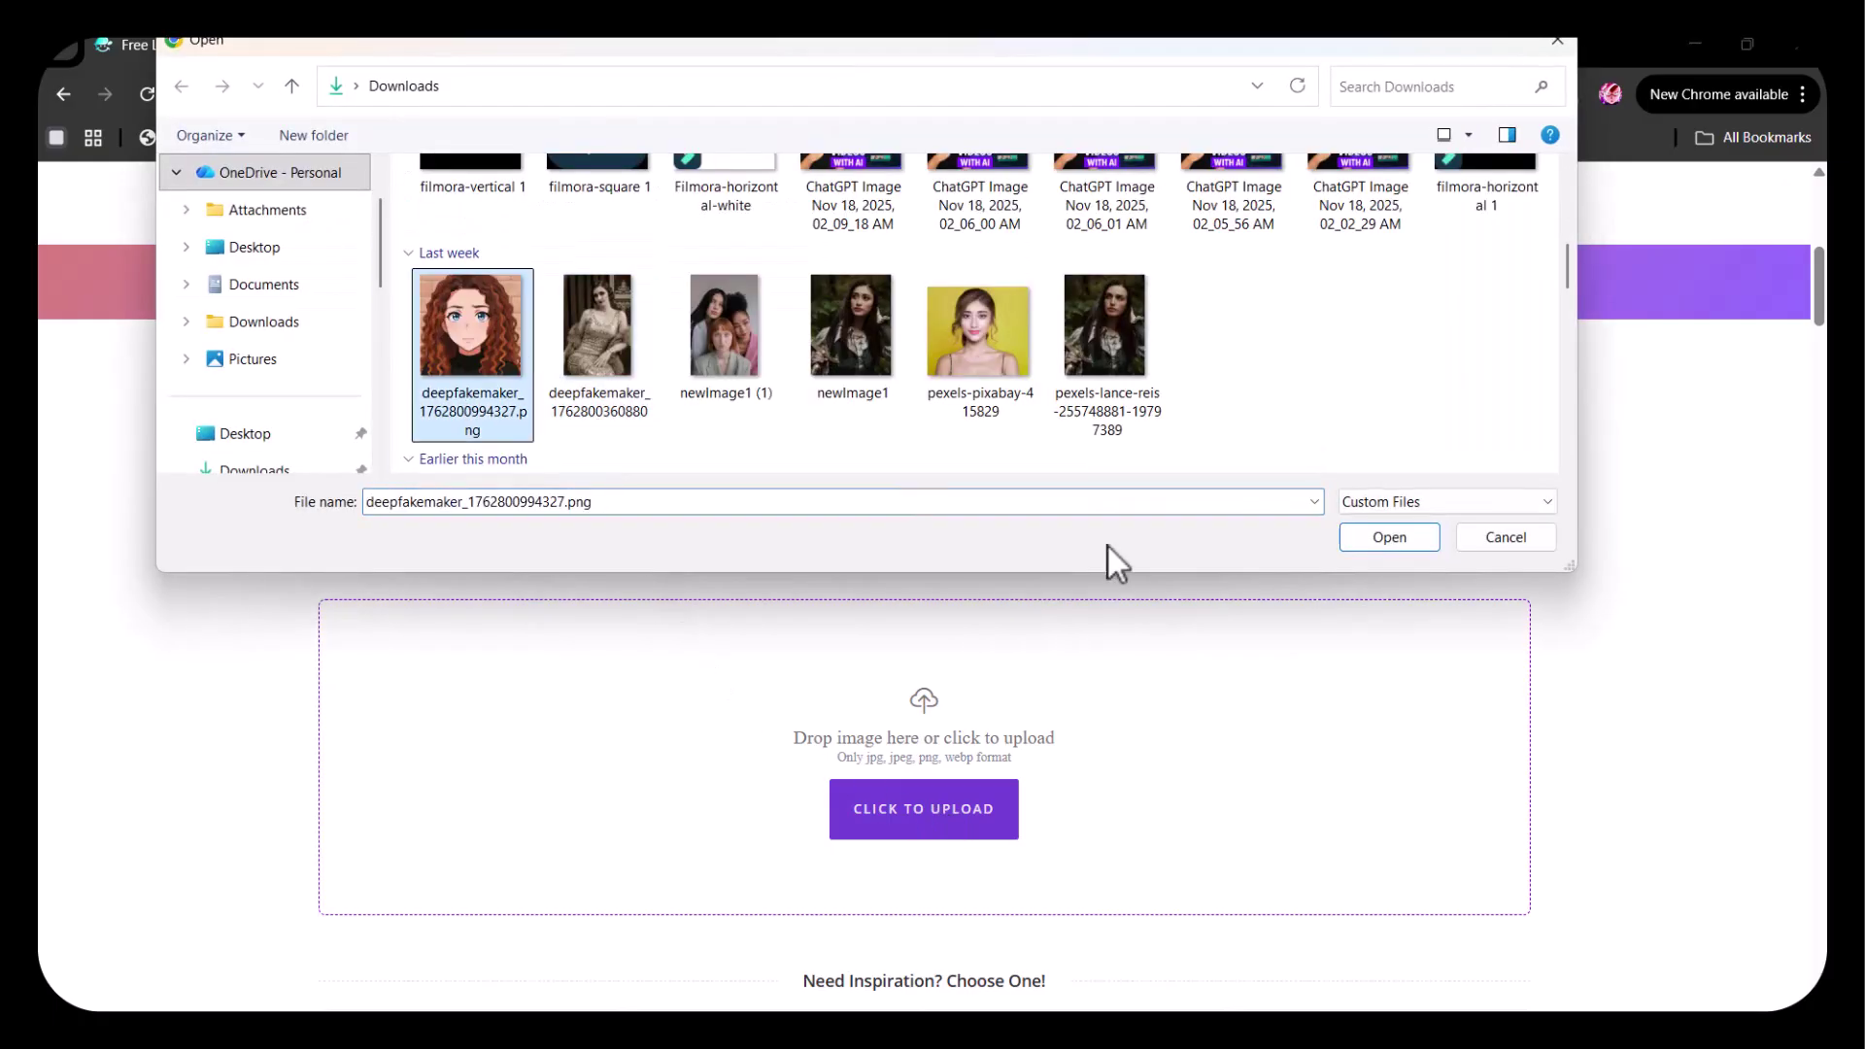
{"action": "left_click", "coordinate": [1390, 539]}
{"action": "scroll", "coordinate": [1115, 821], "scroll_direction": "down", "scroll_amount": 4}
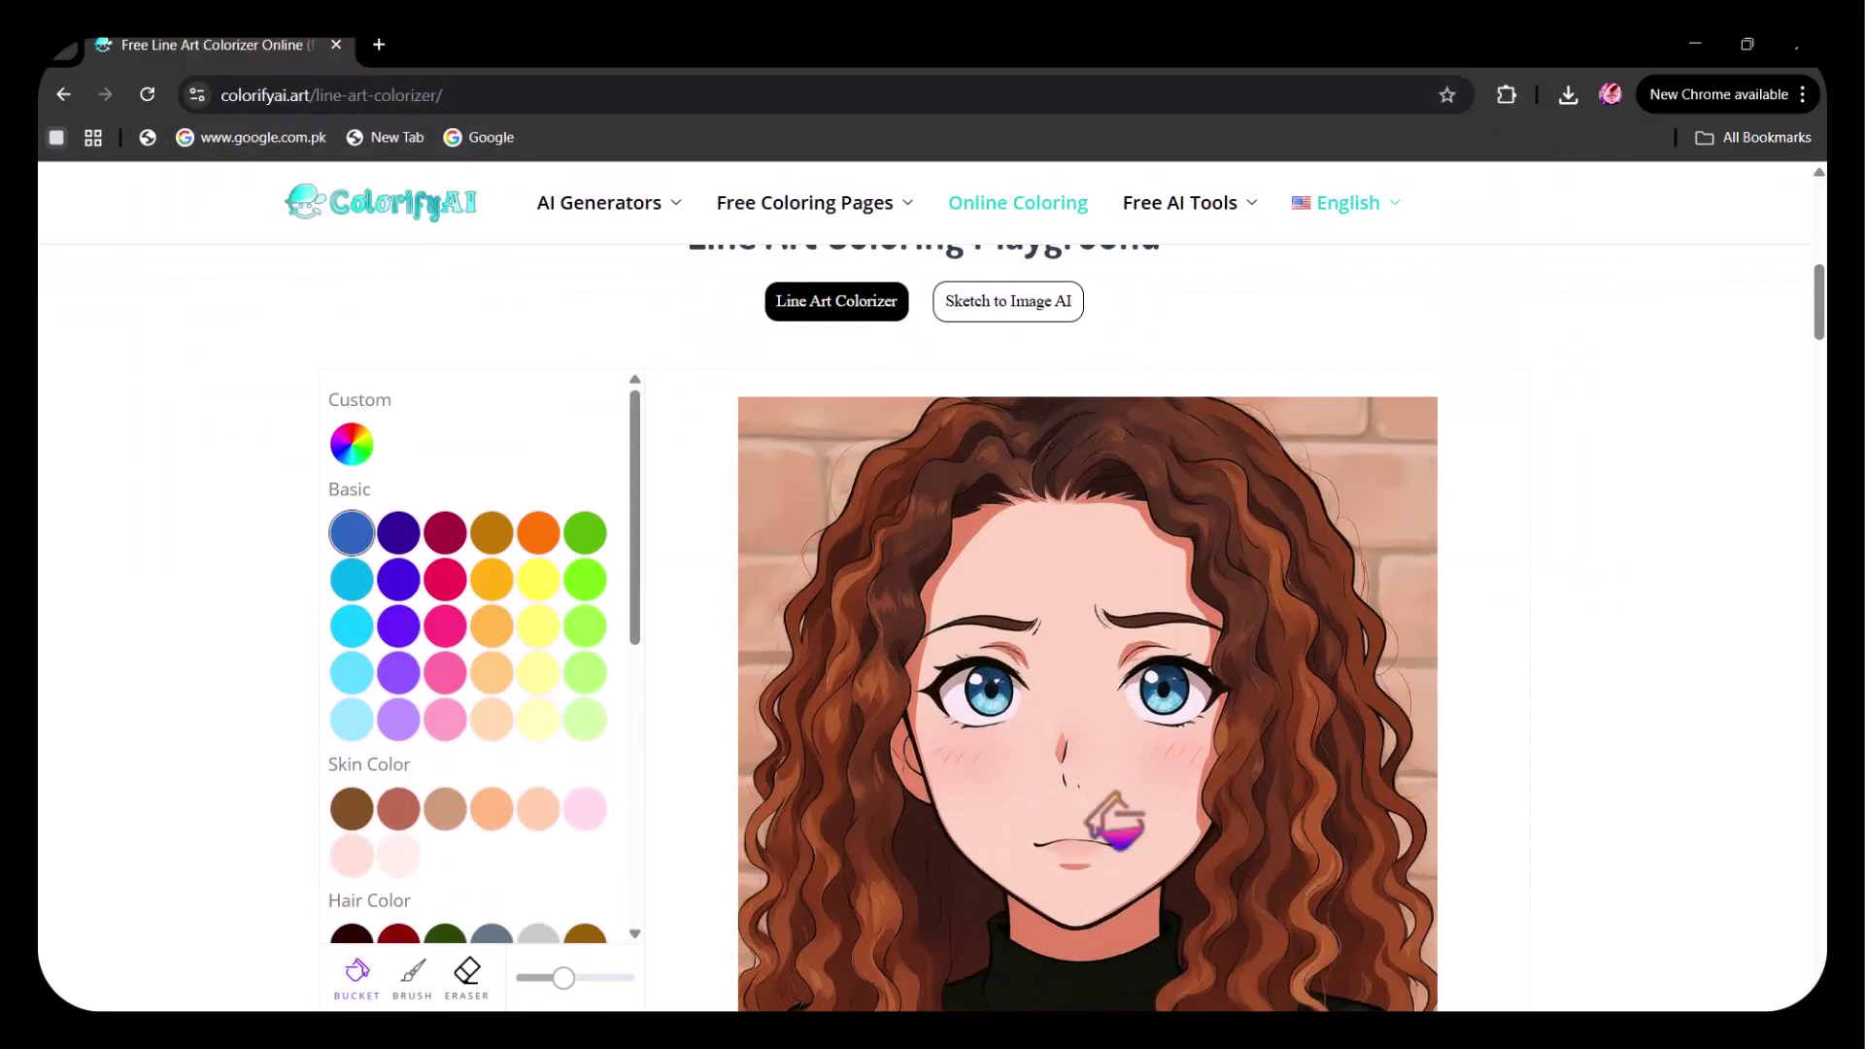
Brush a yellow stroke top-left, violet glasses around the eyes, and pink lips on the portrait.
{"action": "scroll", "coordinate": [544, 792], "scroll_direction": "down", "scroll_amount": 2}
{"action": "mouse_move", "coordinate": [749, 327]}
{"action": "left_mouse_down"}
{"action": "mouse_move", "coordinate": [875, 301]}
{"action": "mouse_move", "coordinate": [789, 432]}
{"action": "mouse_move", "coordinate": [760, 321]}
{"action": "mouse_move", "coordinate": [775, 313]}
{"action": "mouse_move", "coordinate": [788, 379]}
{"action": "left_mouse_up"}
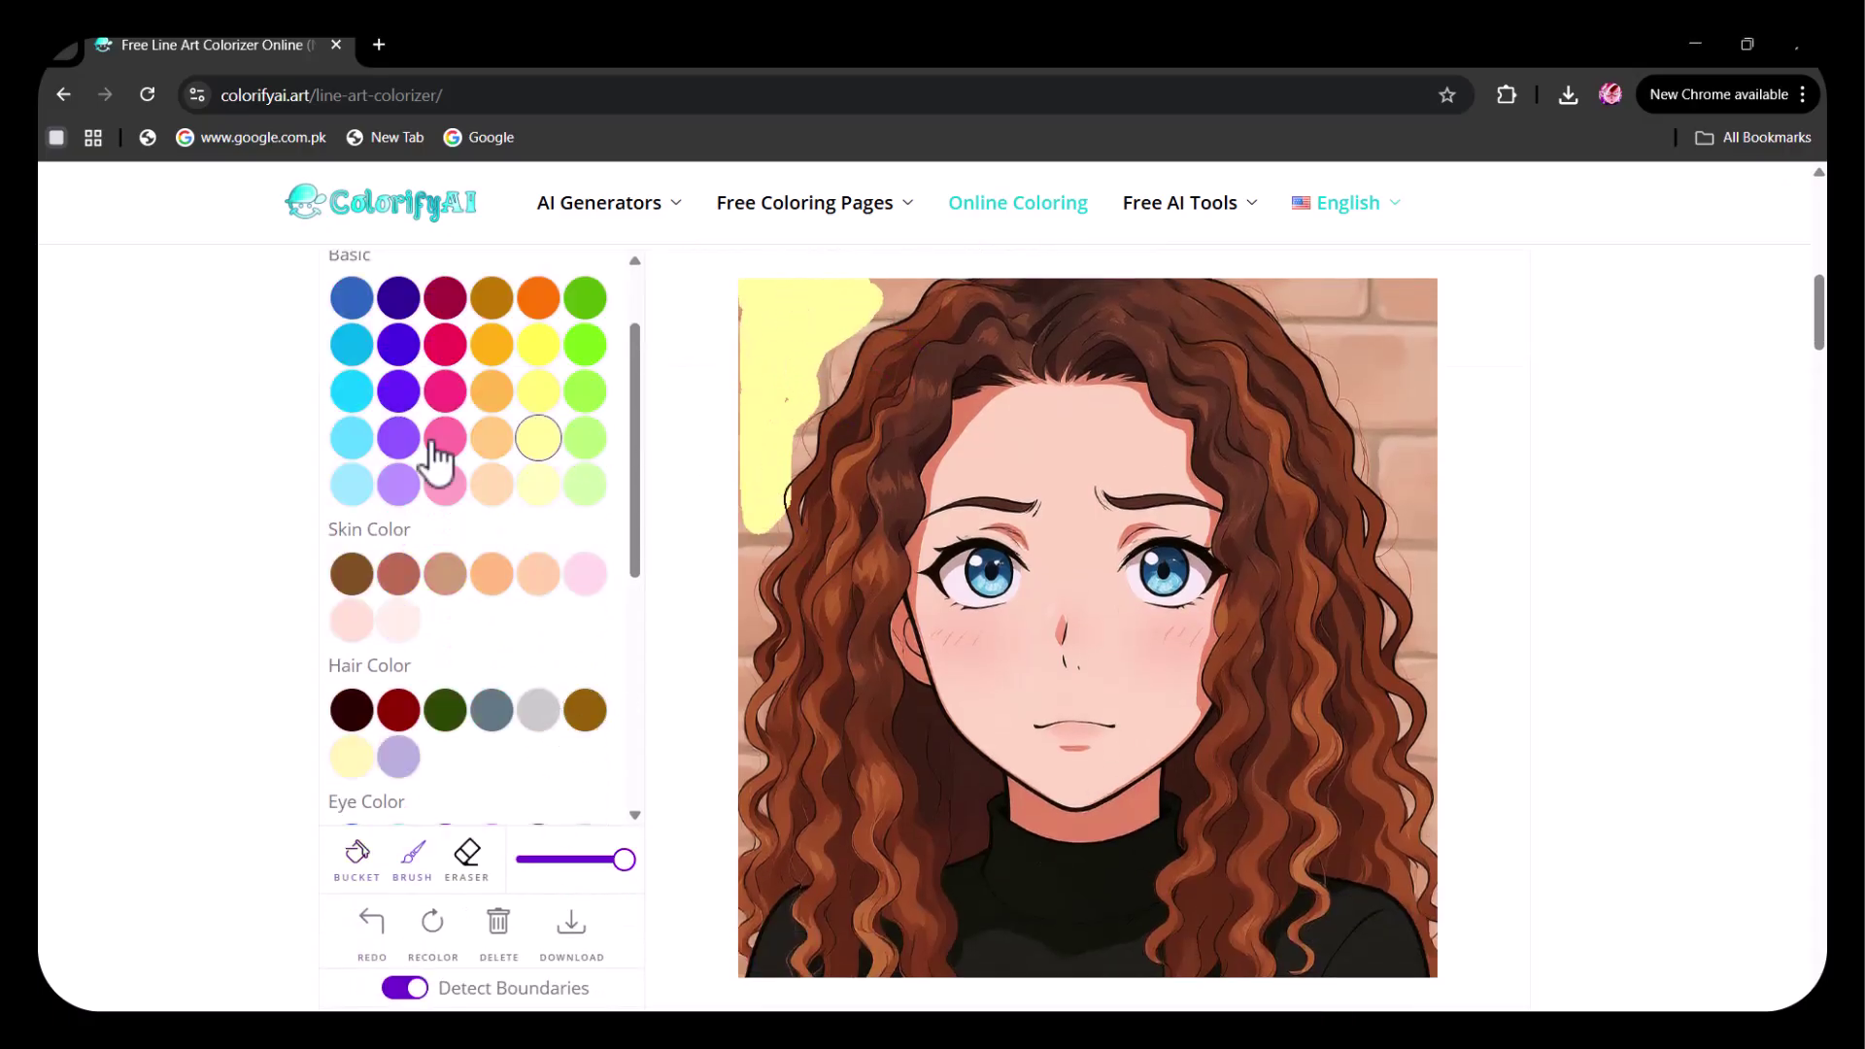
{"action": "left_click", "coordinate": [399, 390]}
{"action": "mouse_move", "coordinate": [1096, 568]}
{"action": "left_mouse_down"}
{"action": "mouse_move", "coordinate": [1048, 556]}
{"action": "mouse_move", "coordinate": [914, 609]}
{"action": "mouse_move", "coordinate": [1035, 596]}
{"action": "mouse_move", "coordinate": [1004, 641]}
{"action": "left_mouse_up"}
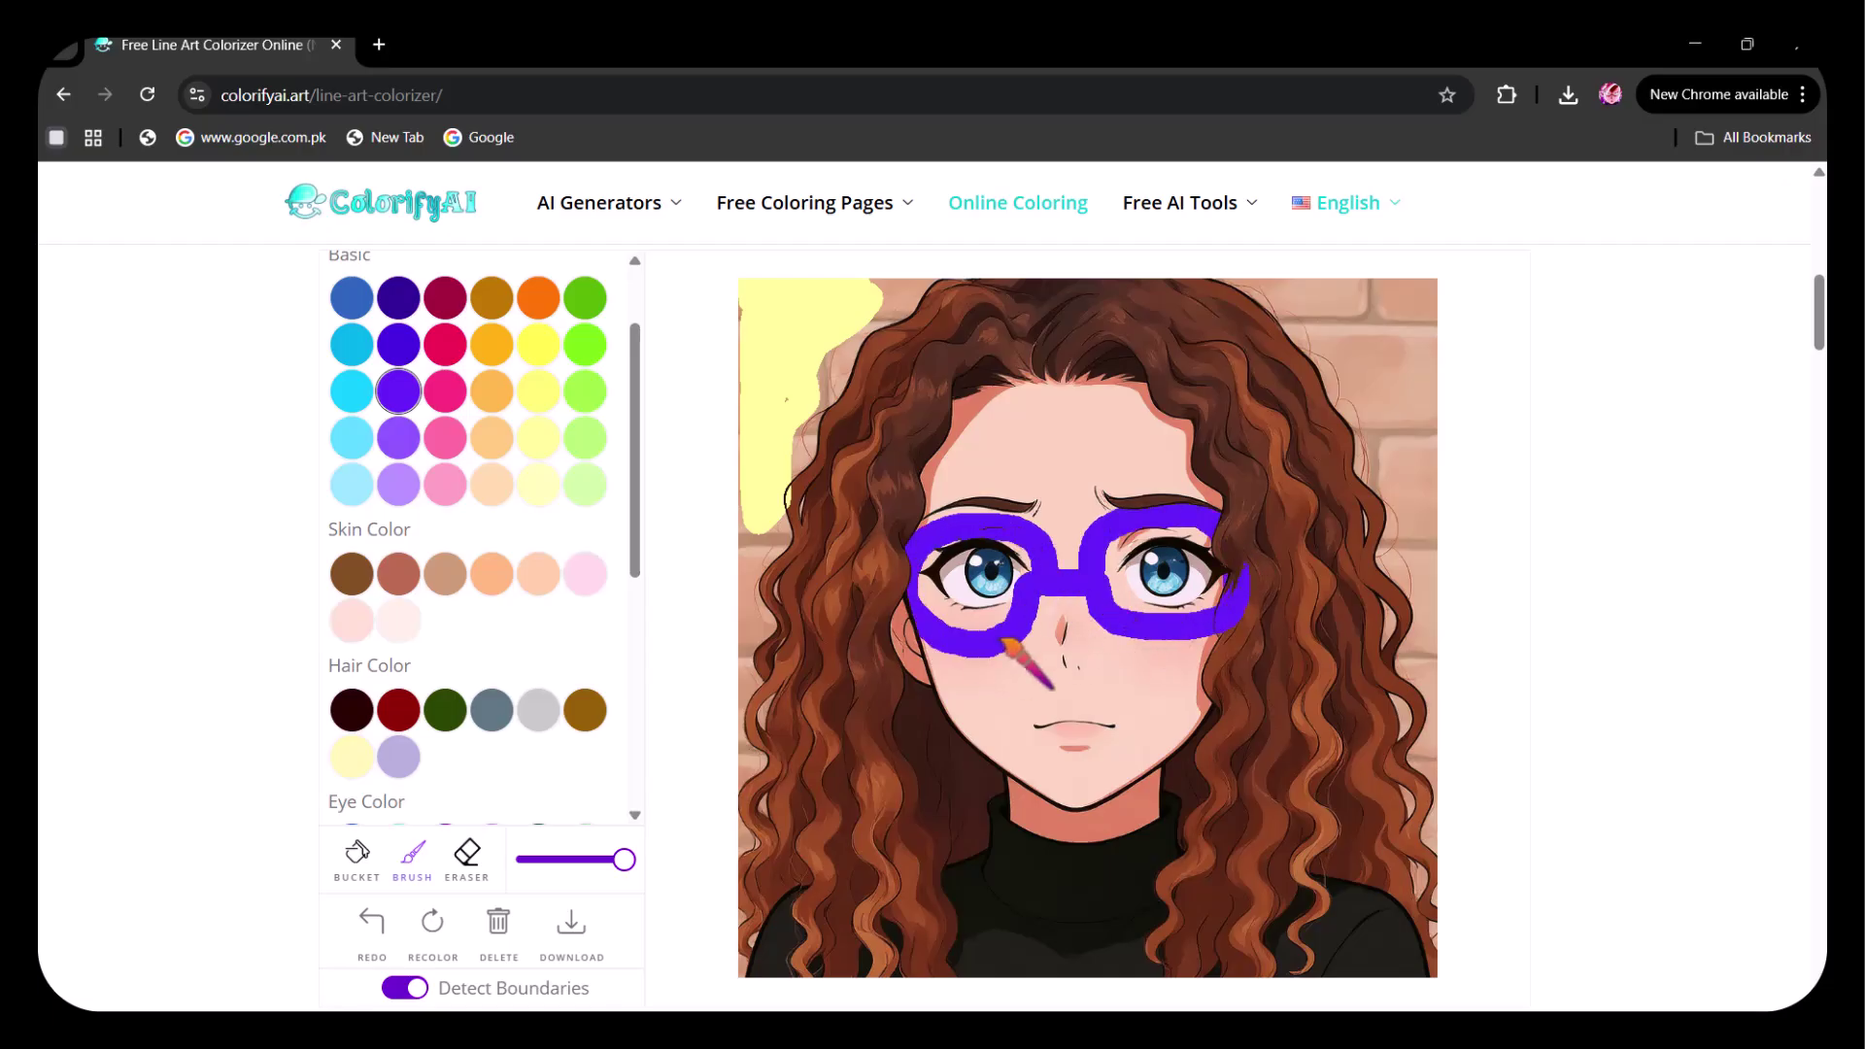
{"action": "mouse_move", "coordinate": [1064, 718]}
{"action": "left_mouse_down"}
{"action": "mouse_move", "coordinate": [1137, 730]}
{"action": "mouse_move", "coordinate": [1054, 732]}
{"action": "mouse_move", "coordinate": [1103, 746]}
{"action": "left_mouse_up"}
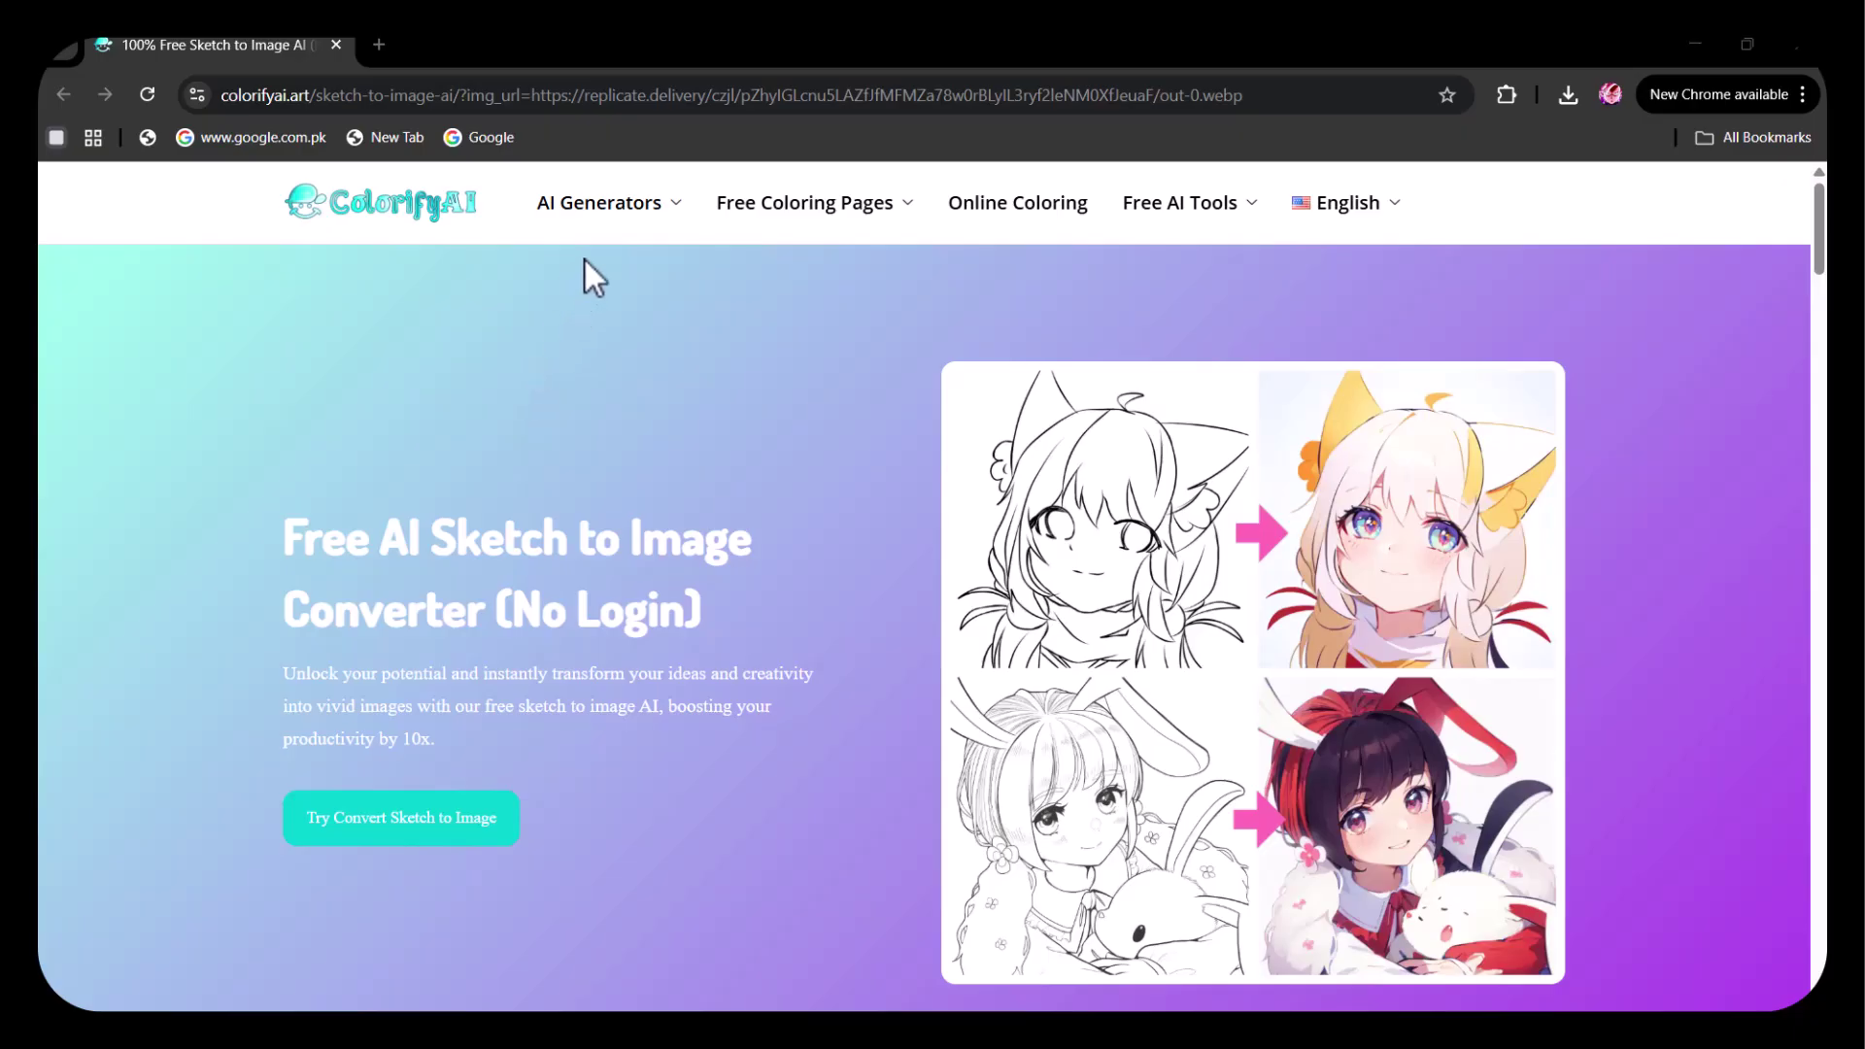
Bring up the Free Coloring Pages dropdown from the AI Generators menu bar.
{"action": "mouse_move", "coordinate": [648, 200]}
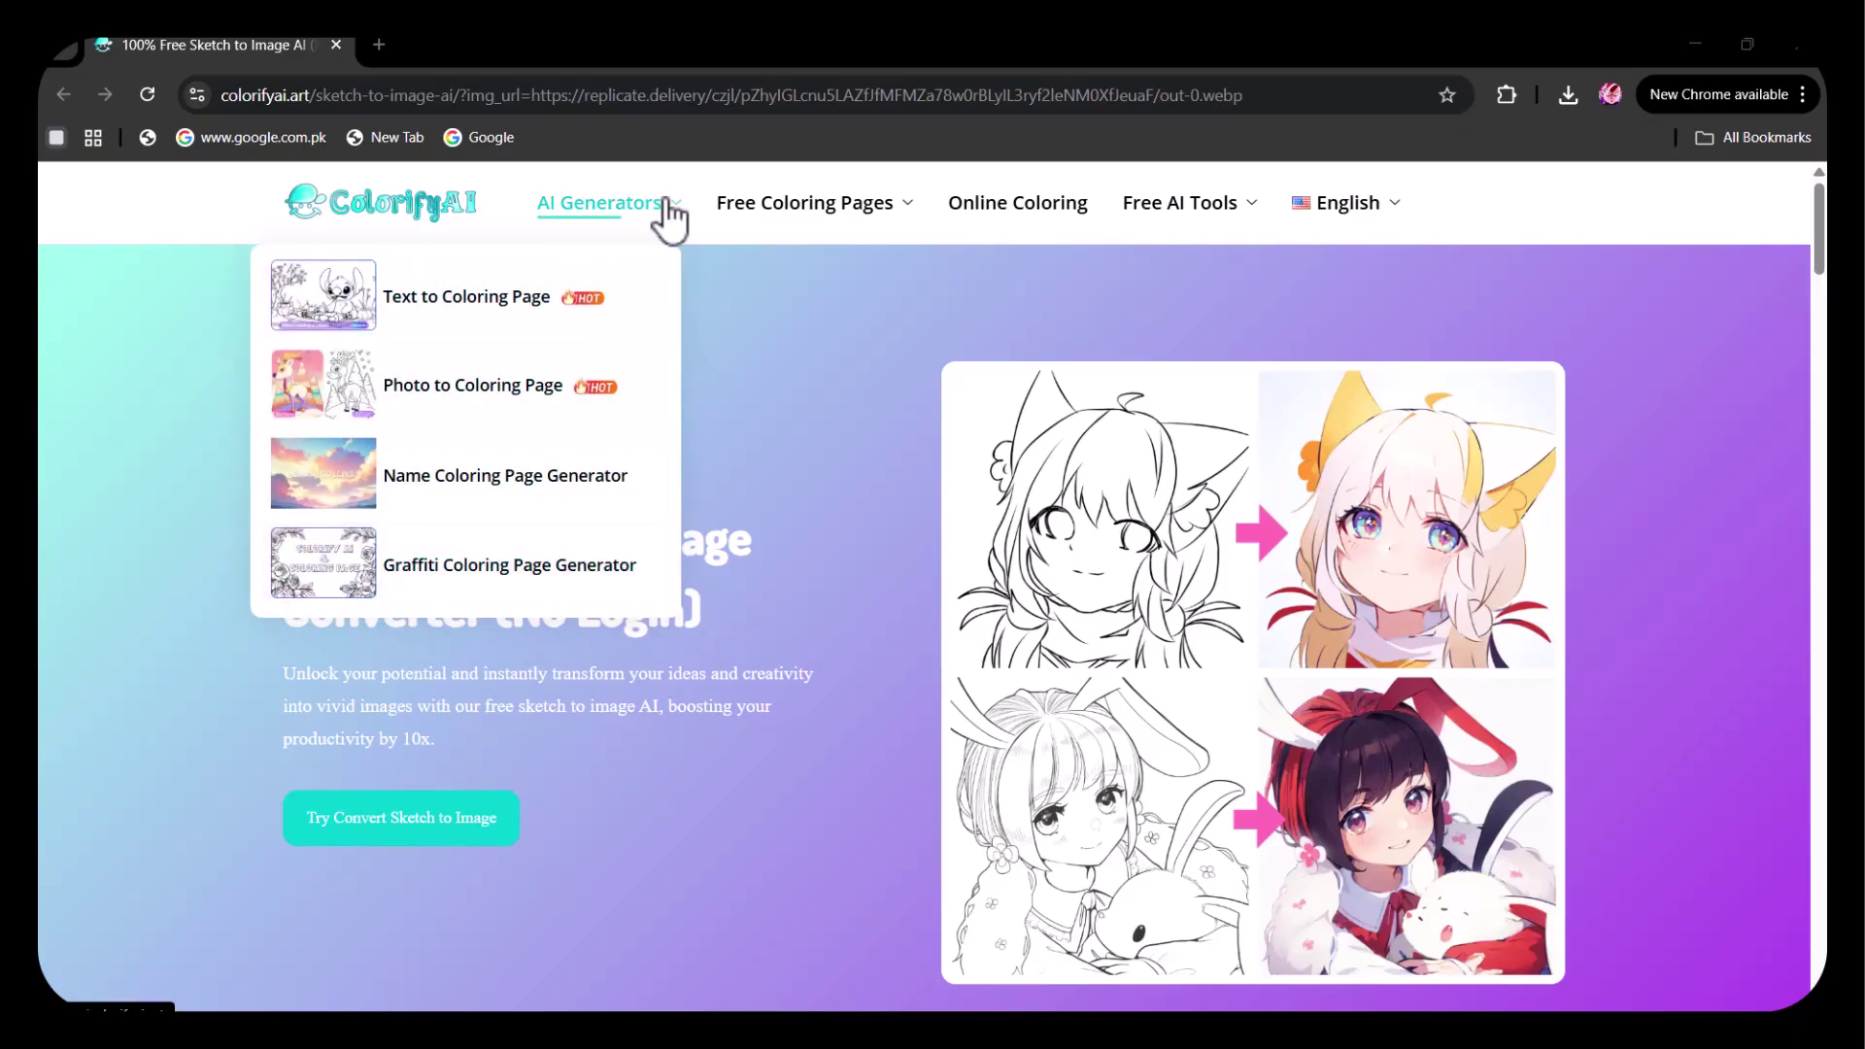
{"action": "mouse_move", "coordinate": [825, 211]}
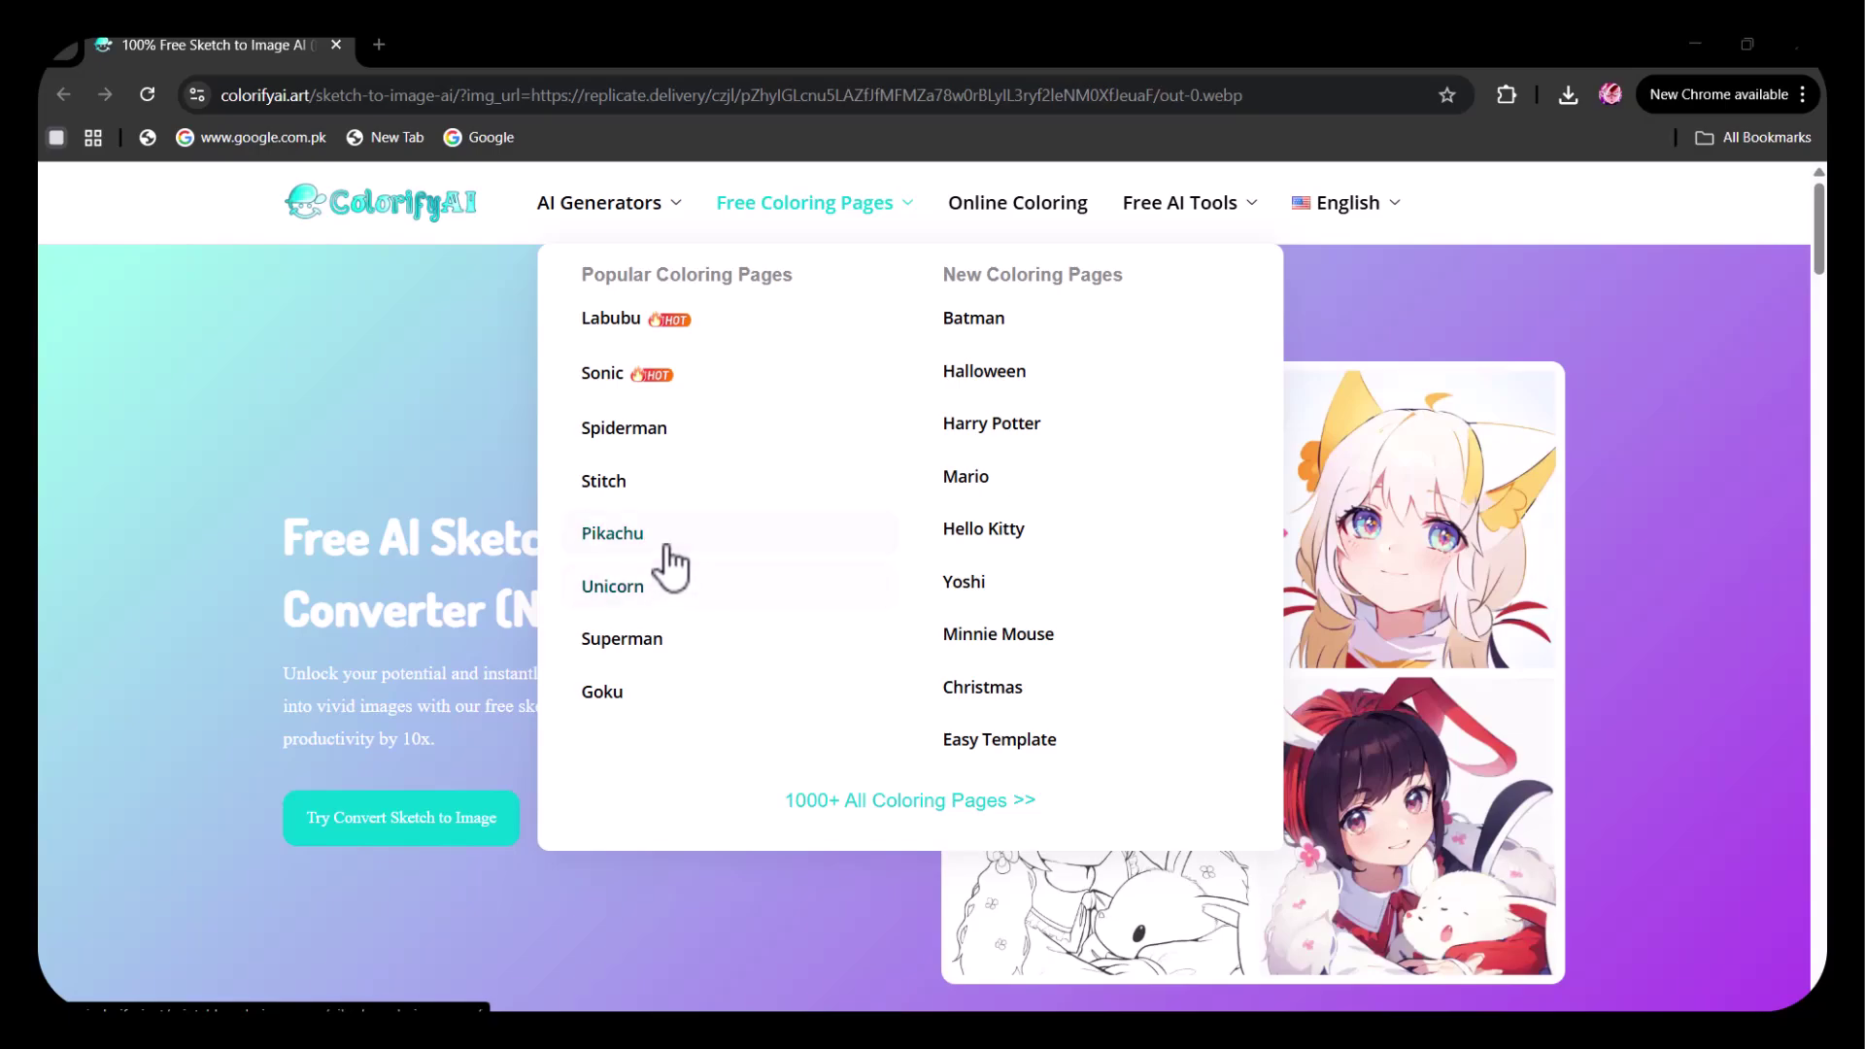
Open the Sonic coloring pages and load more of them.
{"action": "left_click", "coordinate": [660, 379]}
{"action": "scroll", "coordinate": [1146, 505], "scroll_direction": "down", "scroll_amount": 5}
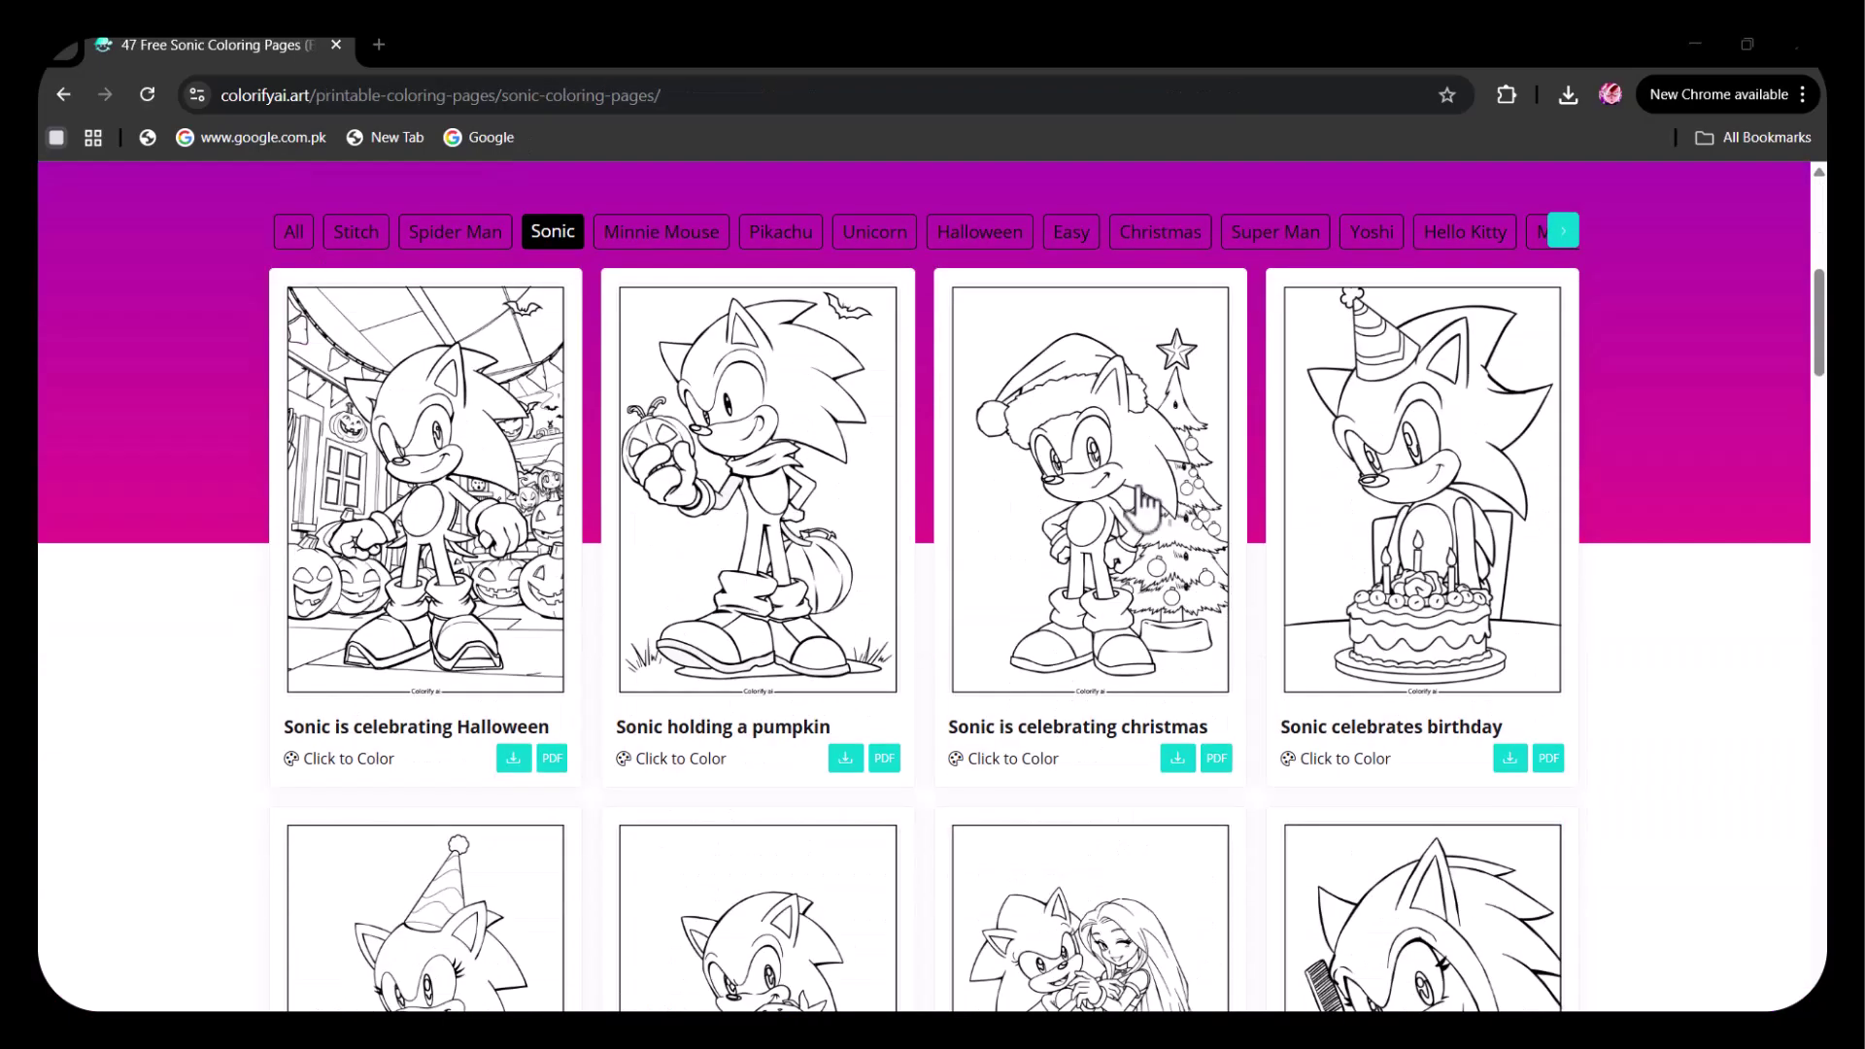
{"action": "scroll", "coordinate": [1190, 539], "scroll_direction": "down", "scroll_amount": 10}
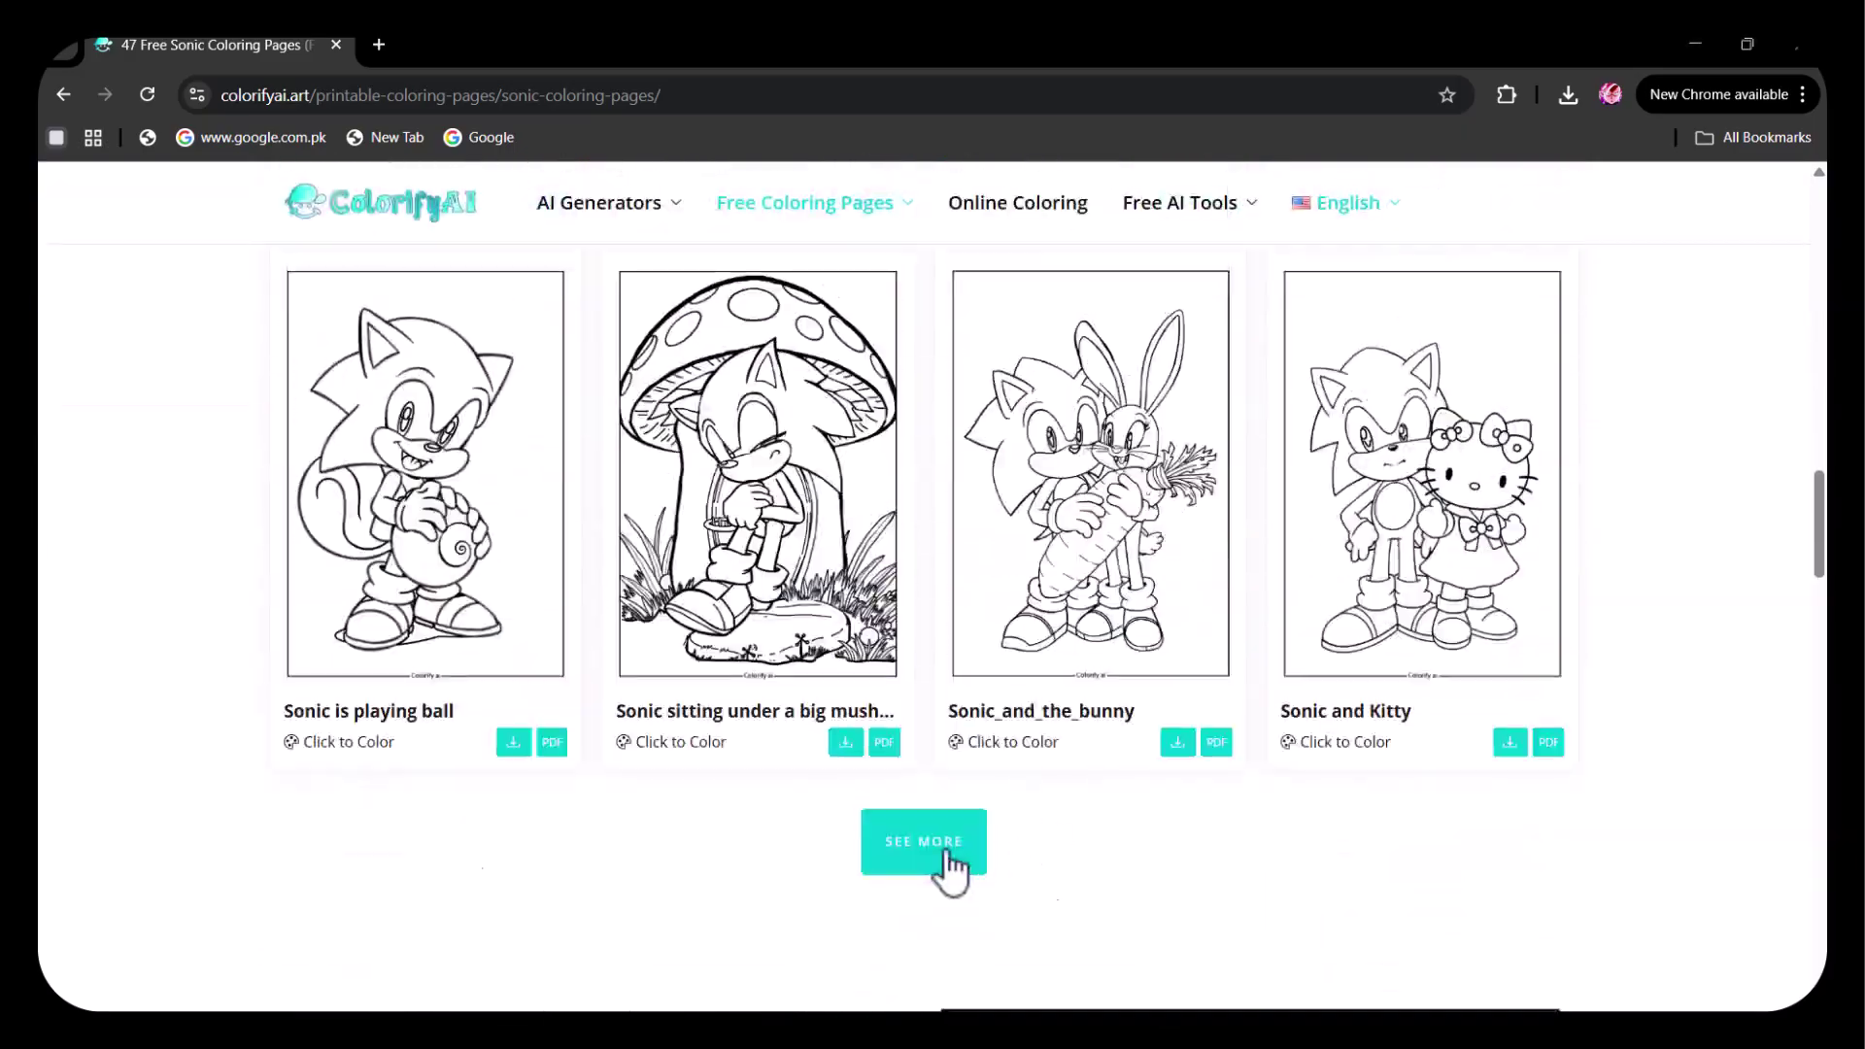
{"action": "left_click", "coordinate": [932, 843]}
{"action": "scroll", "coordinate": [1014, 777], "scroll_direction": "down", "scroll_amount": 5}
{"action": "scroll", "coordinate": [1015, 777], "scroll_direction": "up", "scroll_amount": 15}
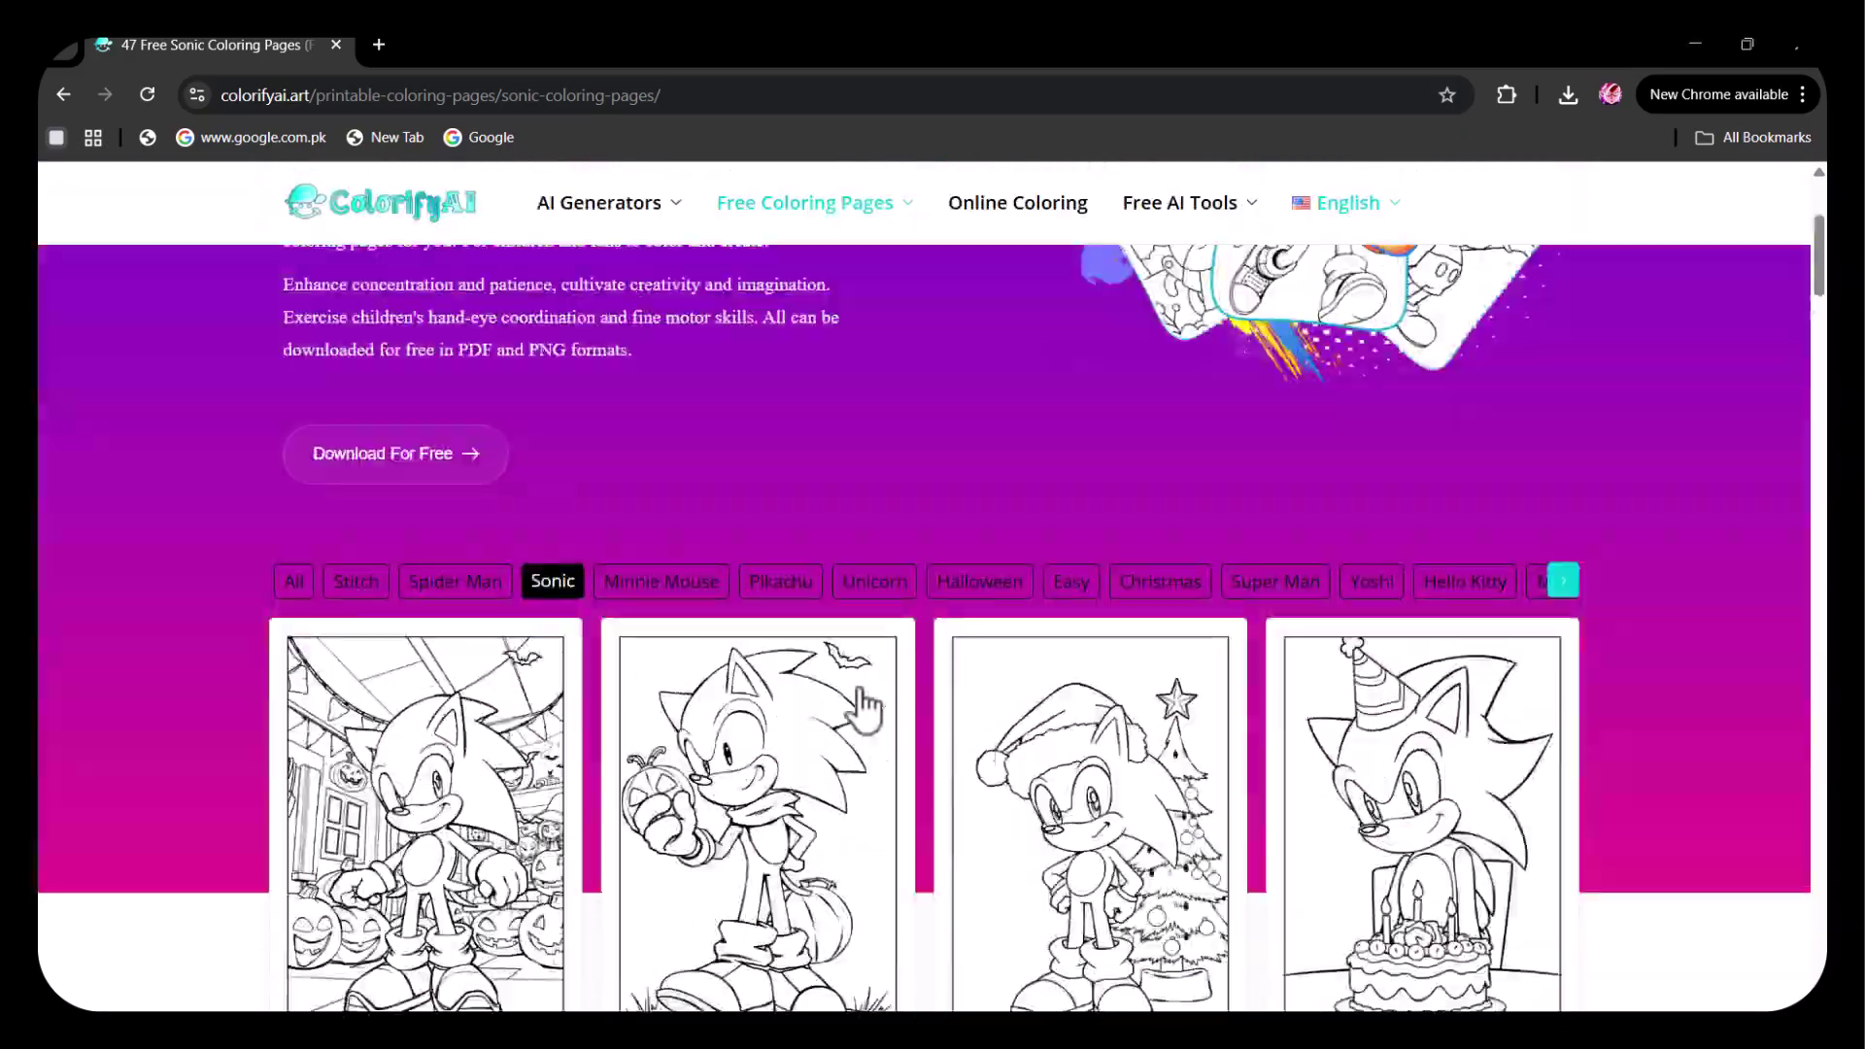
Browse the Pikachu category, then switch to the Halloween coloring pages.
{"action": "left_click", "coordinate": [785, 586]}
{"action": "scroll", "coordinate": [758, 679], "scroll_direction": "down", "scroll_amount": 20}
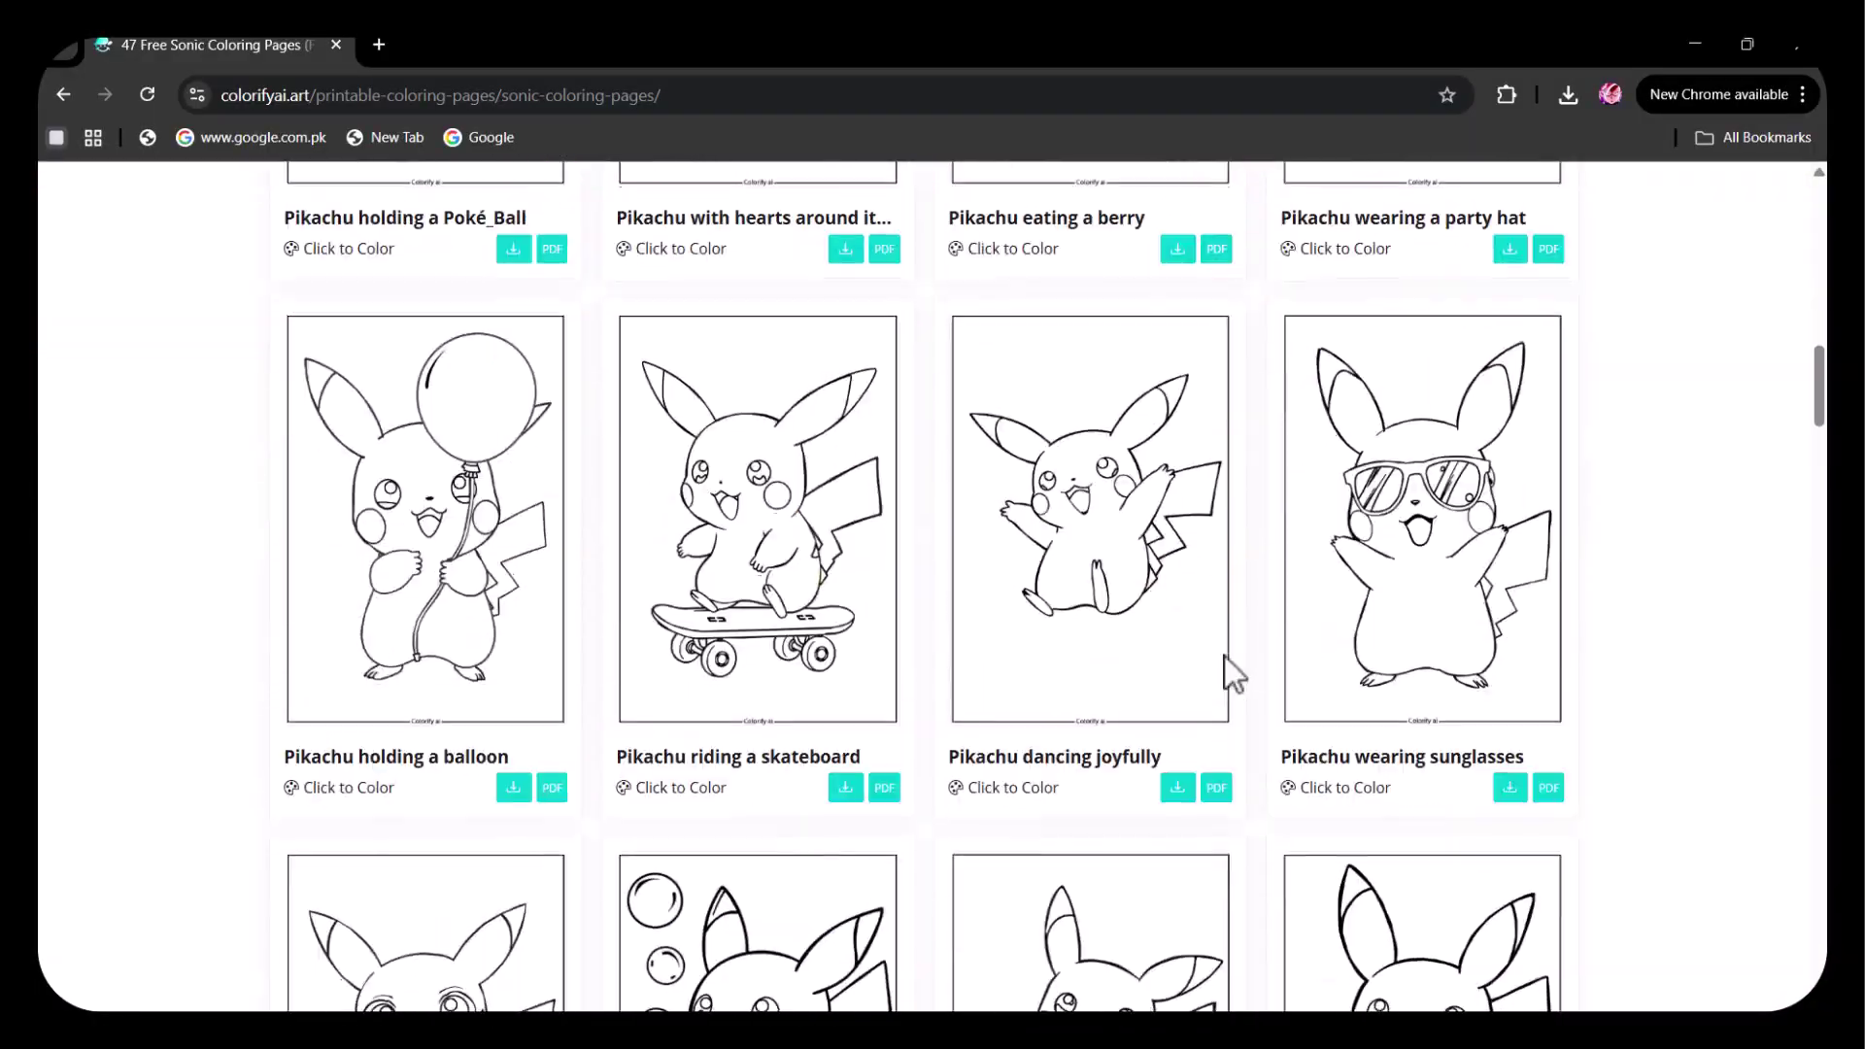
{"action": "scroll", "coordinate": [1229, 677], "scroll_direction": "up", "scroll_amount": 20}
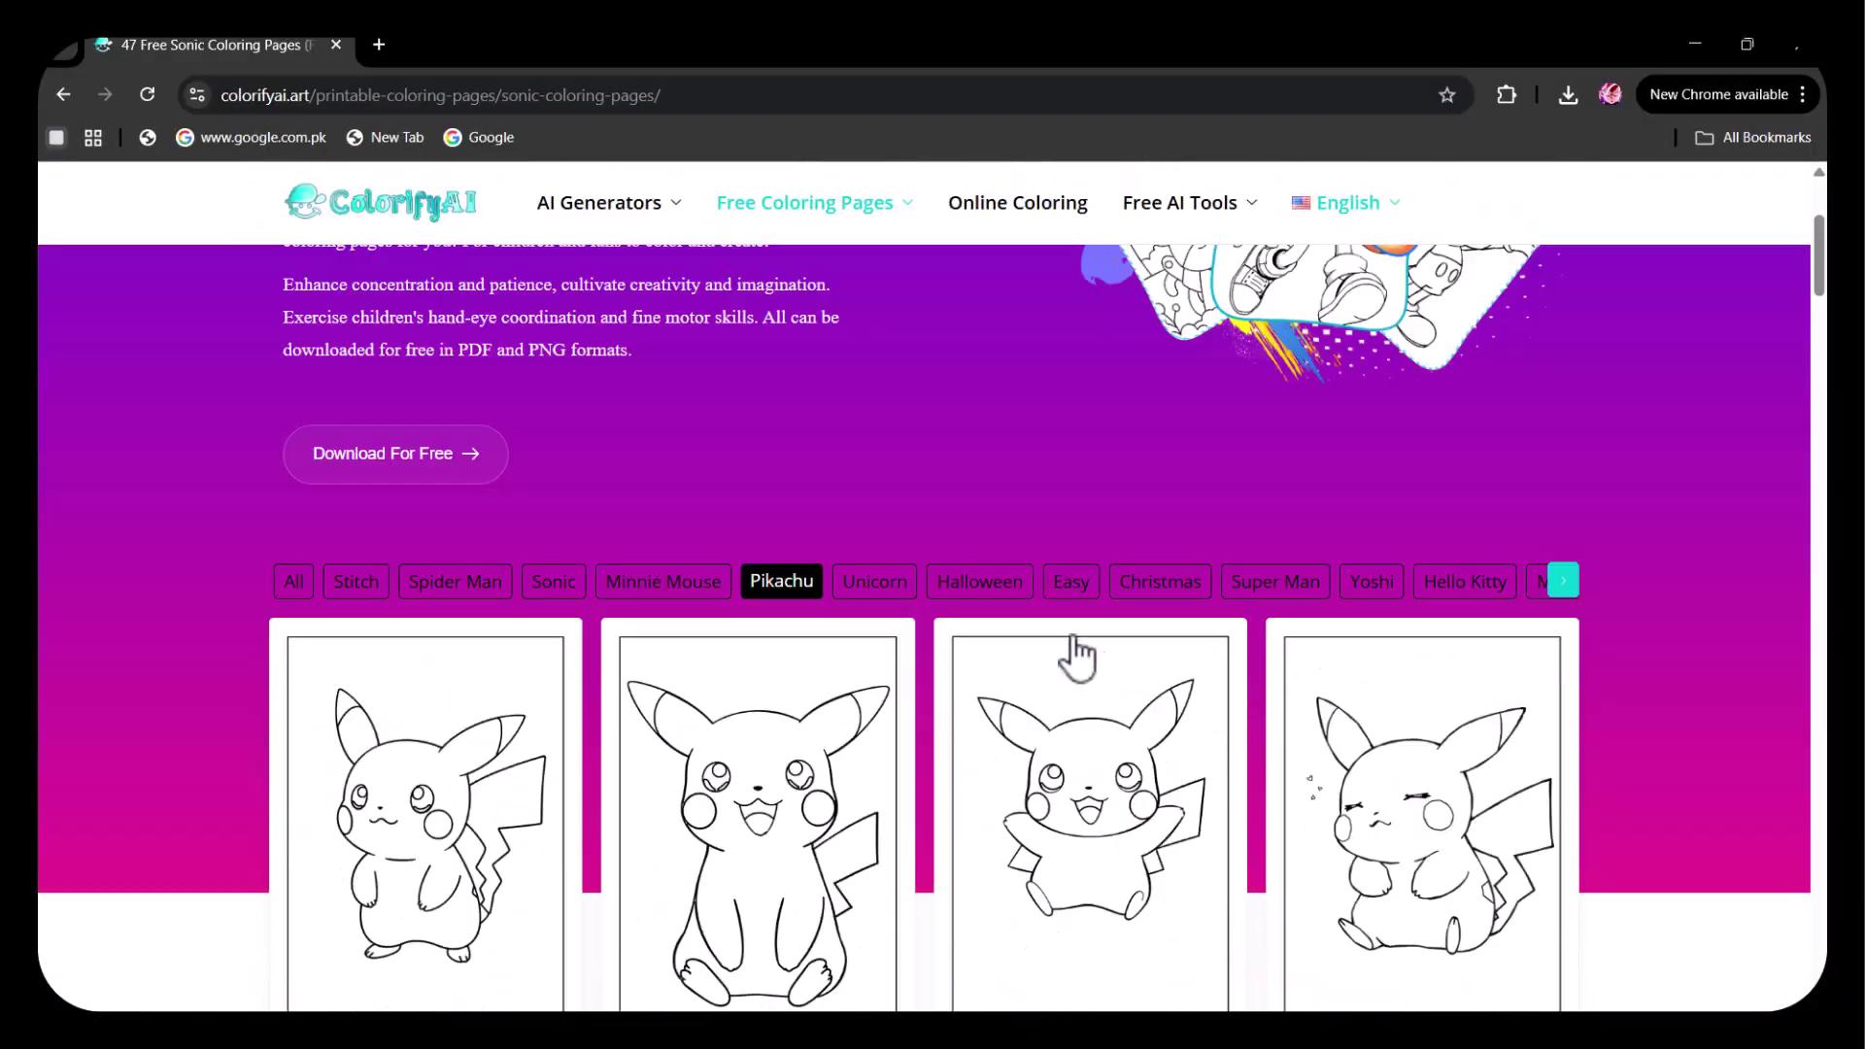
{"action": "left_click", "coordinate": [980, 581]}
{"action": "scroll", "coordinate": [1261, 660], "scroll_direction": "down", "scroll_amount": 20}
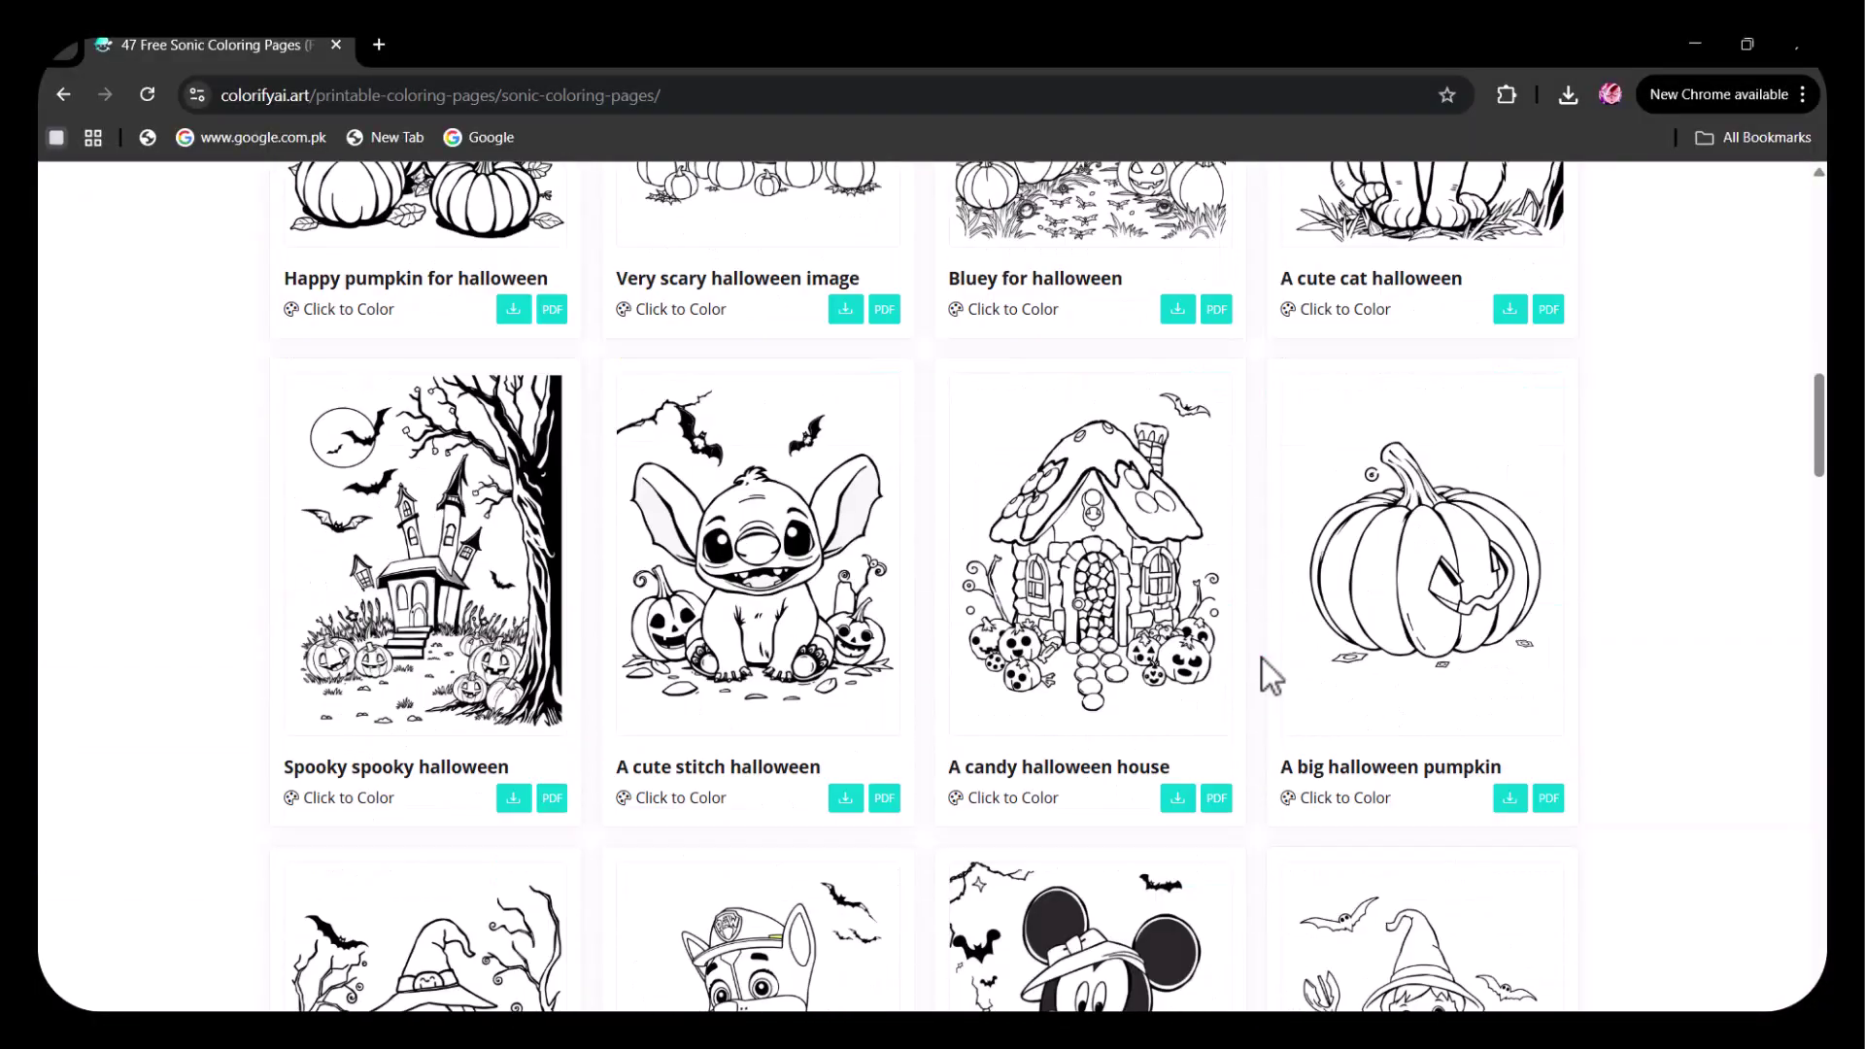
{"action": "scroll", "coordinate": [1261, 659], "scroll_direction": "up", "scroll_amount": 10}
Open the Halloween pumpkin page in Manual Color and fill every pumpkin segment orange.
{"action": "left_click", "coordinate": [417, 583]}
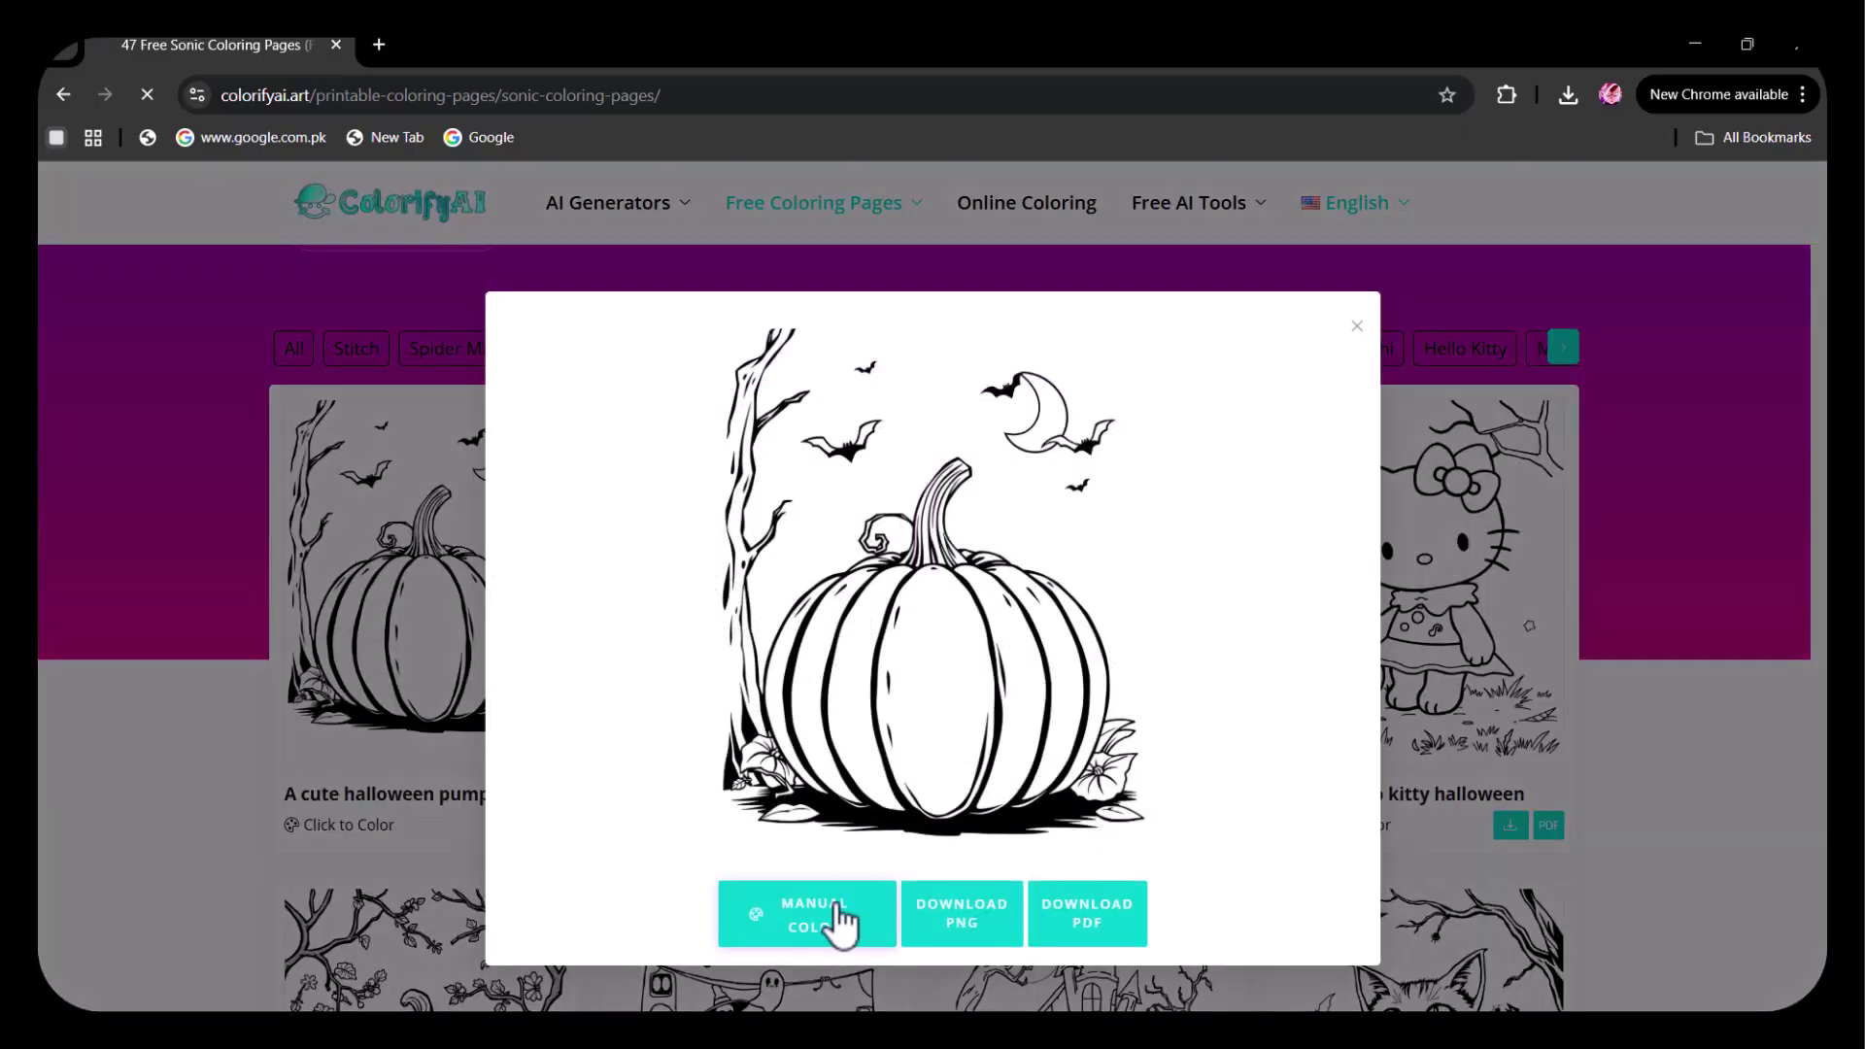
{"action": "left_click", "coordinate": [843, 912]}
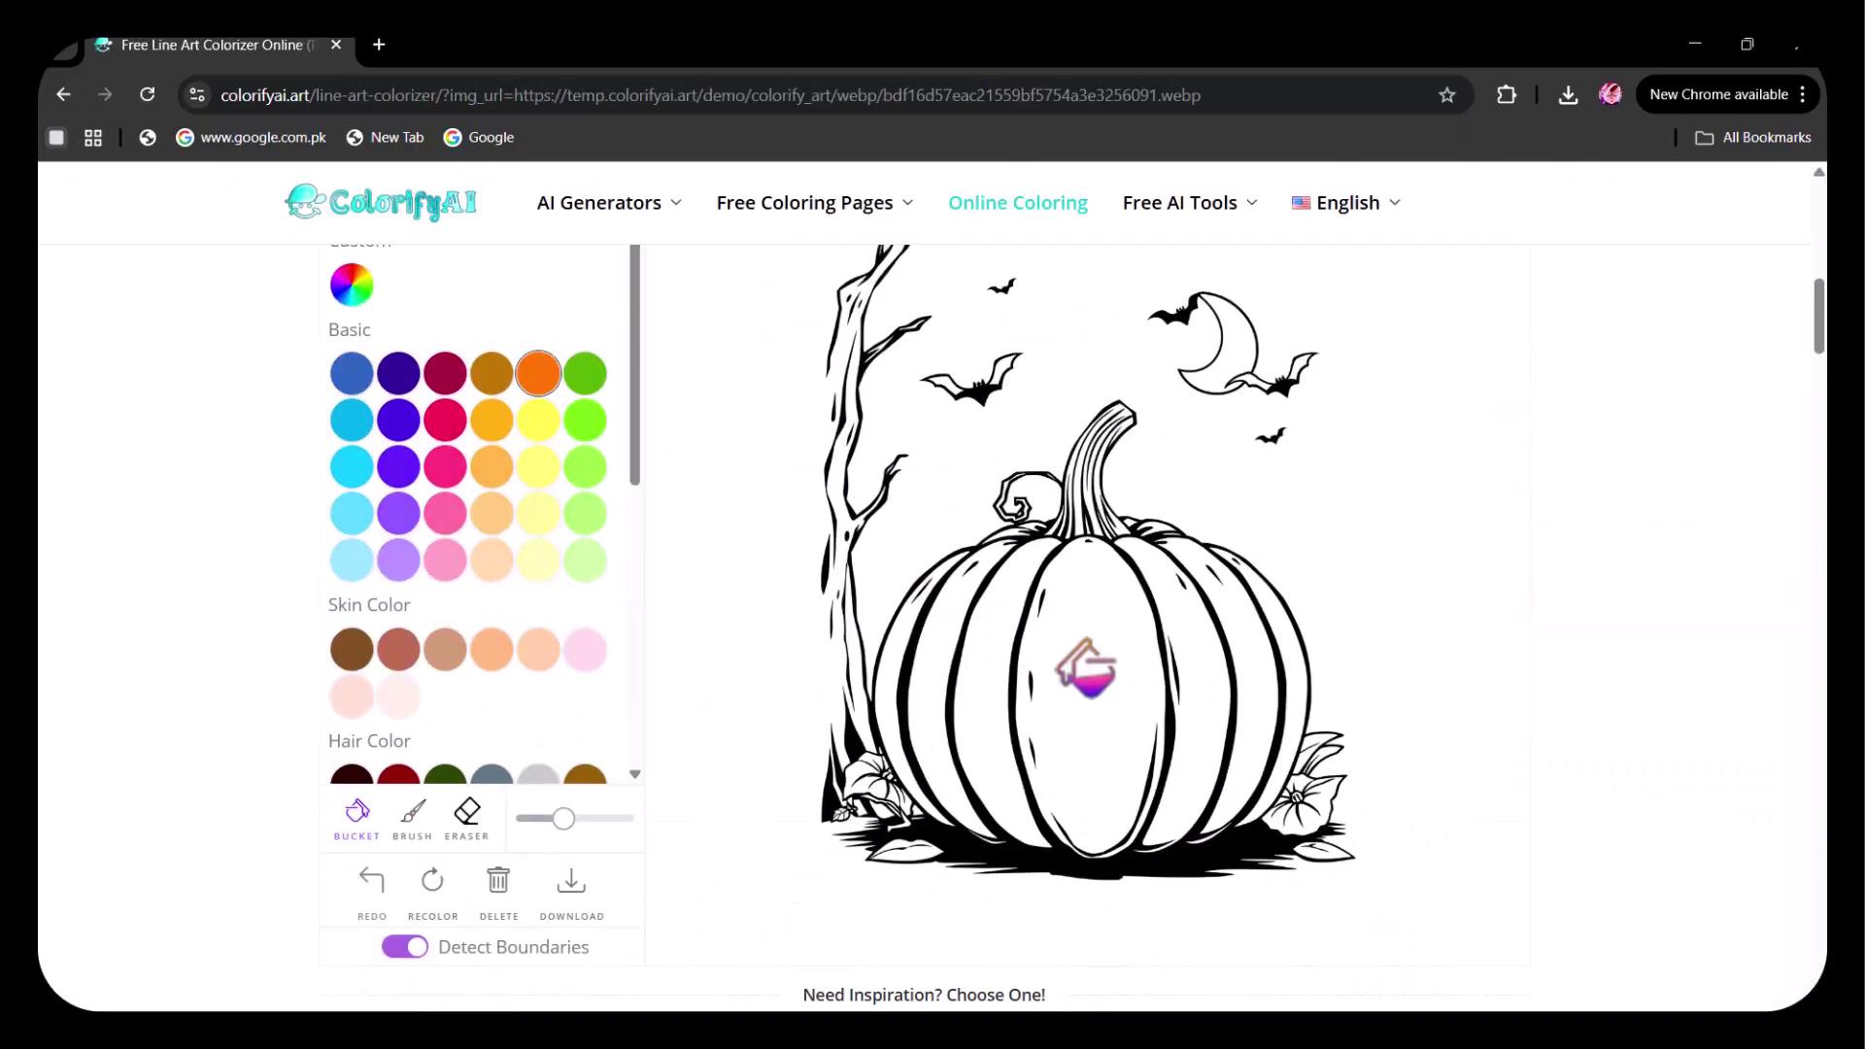
{"action": "left_click", "coordinate": [1085, 668]}
{"action": "left_click", "coordinate": [1204, 670]}
{"action": "left_click", "coordinate": [1269, 654]}
{"action": "left_click", "coordinate": [982, 666]}
{"action": "left_click", "coordinate": [932, 670]}
{"action": "left_click", "coordinate": [898, 680]}
Fill the stem brown and the background pale pink, then brush the tree trunk brown.
{"action": "left_click", "coordinate": [352, 648]}
{"action": "left_click", "coordinate": [1095, 486]}
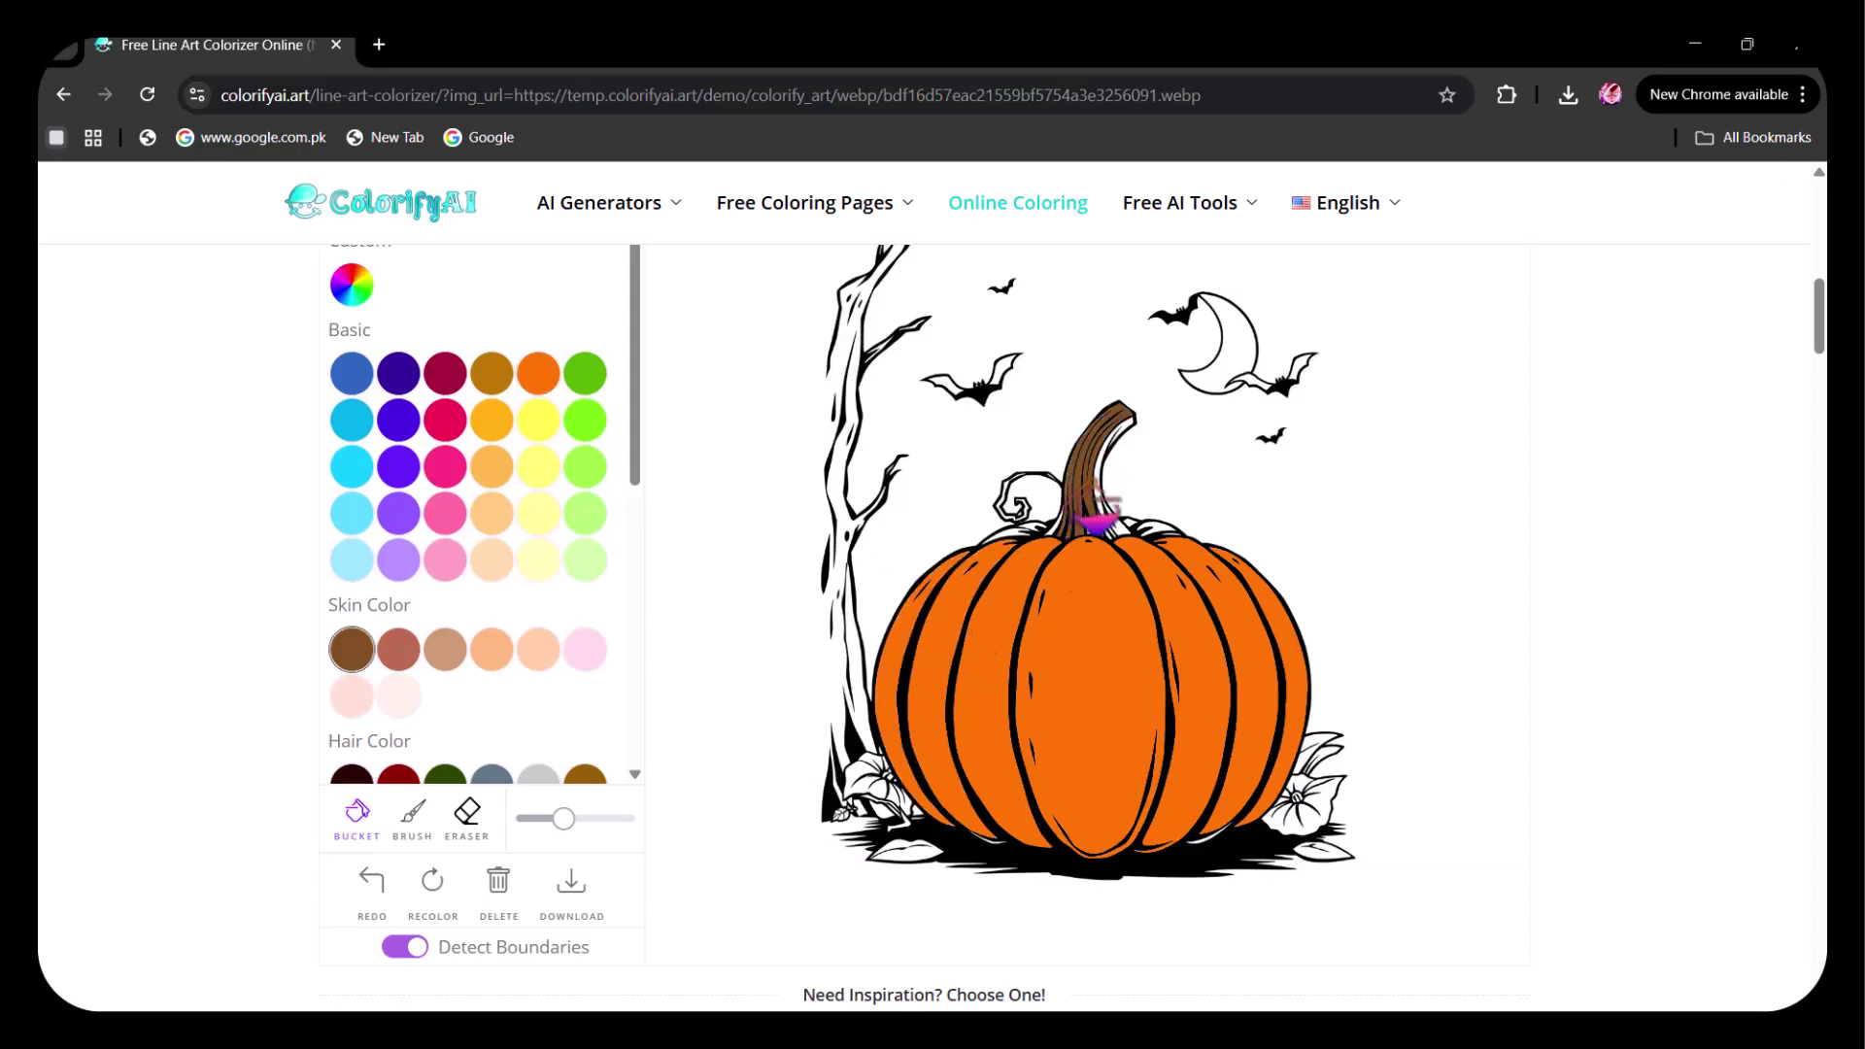
{"action": "scroll", "coordinate": [476, 583], "scroll_direction": "down", "scroll_amount": 1}
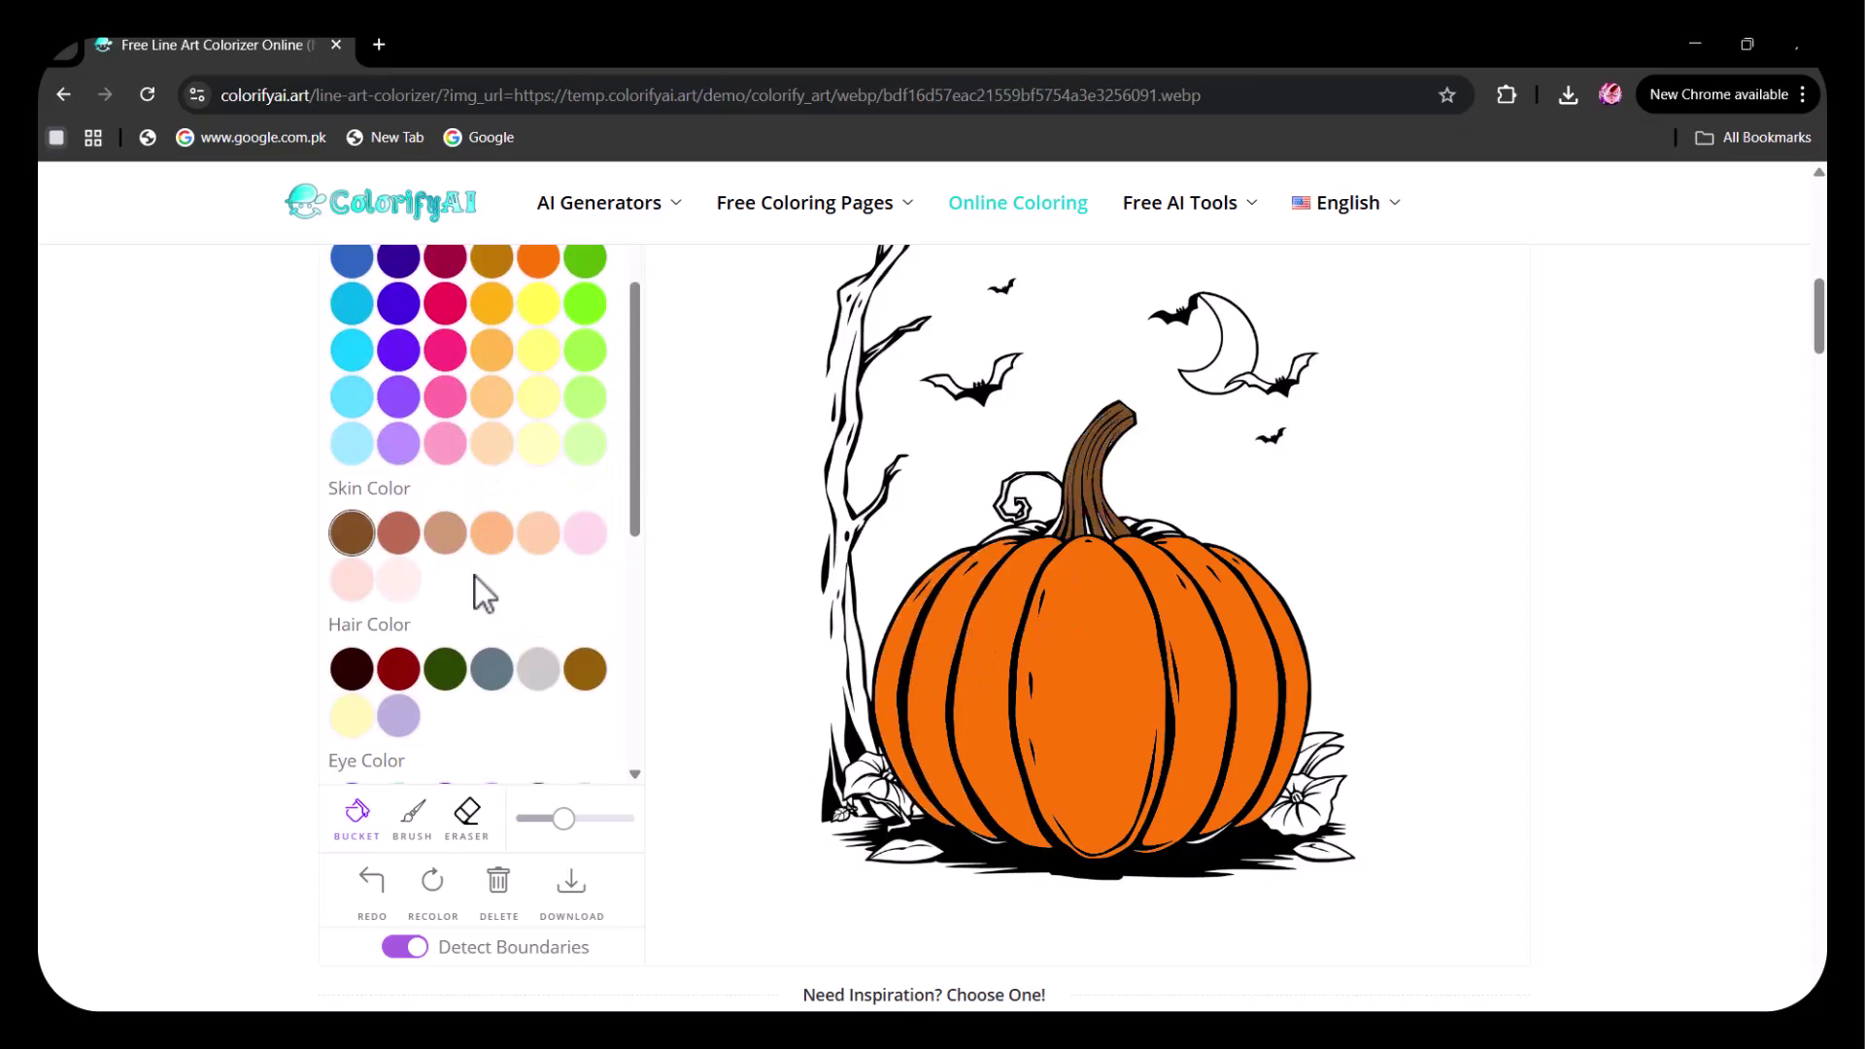
{"action": "left_click", "coordinate": [859, 464]}
{"action": "left_click", "coordinate": [398, 575]}
{"action": "left_click", "coordinate": [413, 814]}
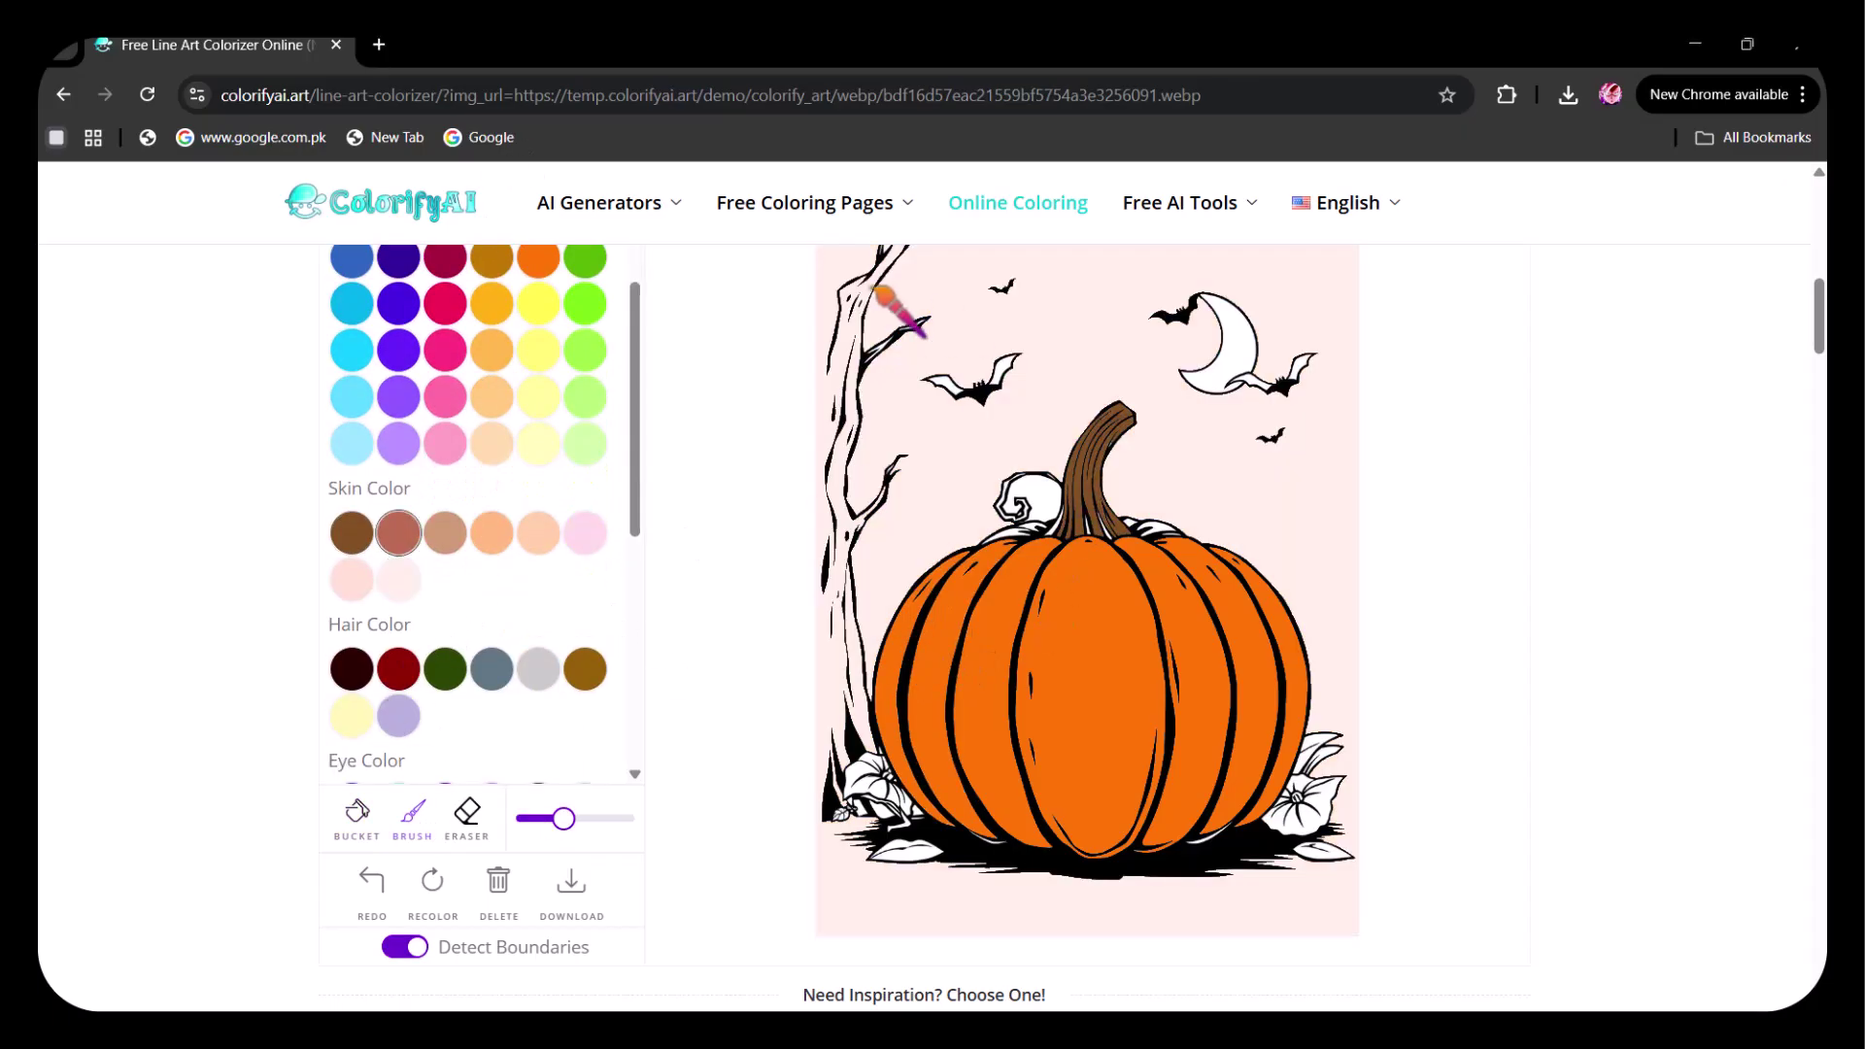
{"action": "mouse_move", "coordinate": [882, 291]}
{"action": "left_mouse_down"}
{"action": "mouse_move", "coordinate": [846, 684]}
{"action": "mouse_move", "coordinate": [868, 738]}
{"action": "mouse_move", "coordinate": [886, 485]}
{"action": "left_mouse_up"}
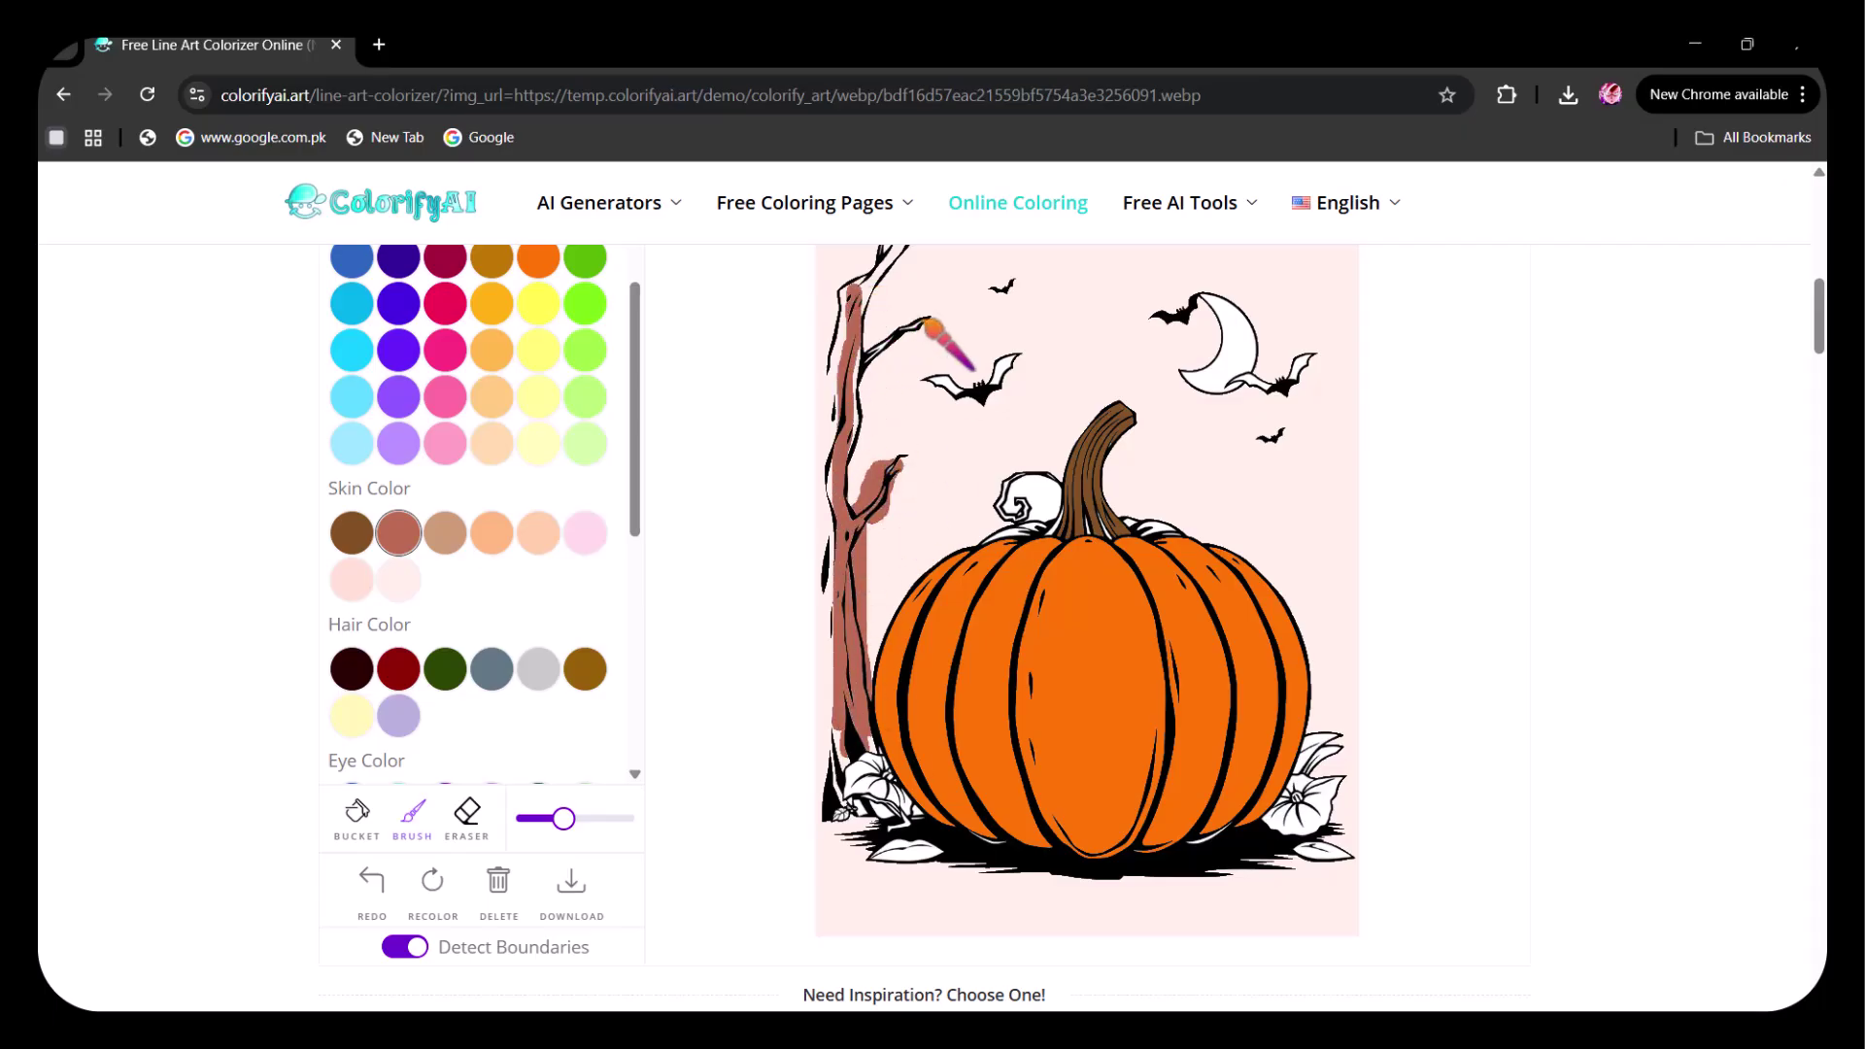
{"action": "left_click", "coordinate": [349, 670]}
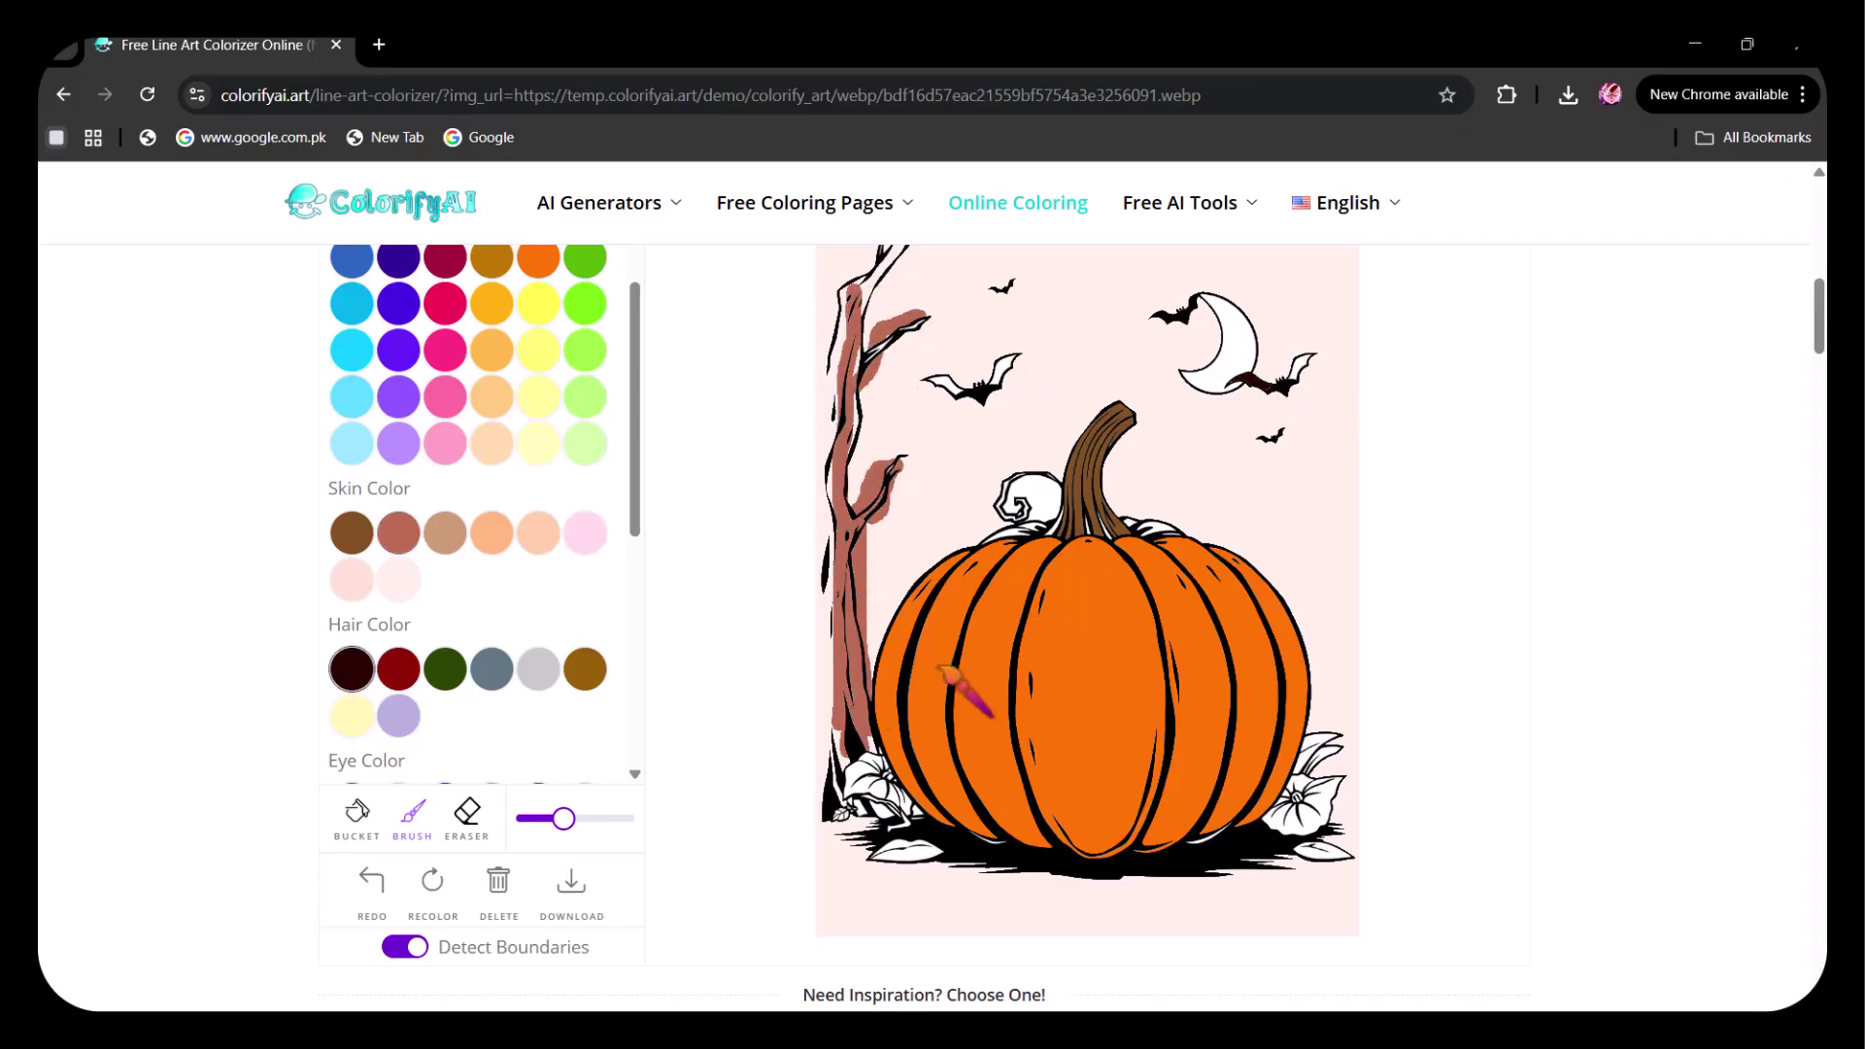
Scroll through the Need Inspiration? gallery down to the What is Line Art Online Coloring section.
{"action": "scroll", "coordinate": [944, 670], "scroll_direction": "down", "scroll_amount": 4}
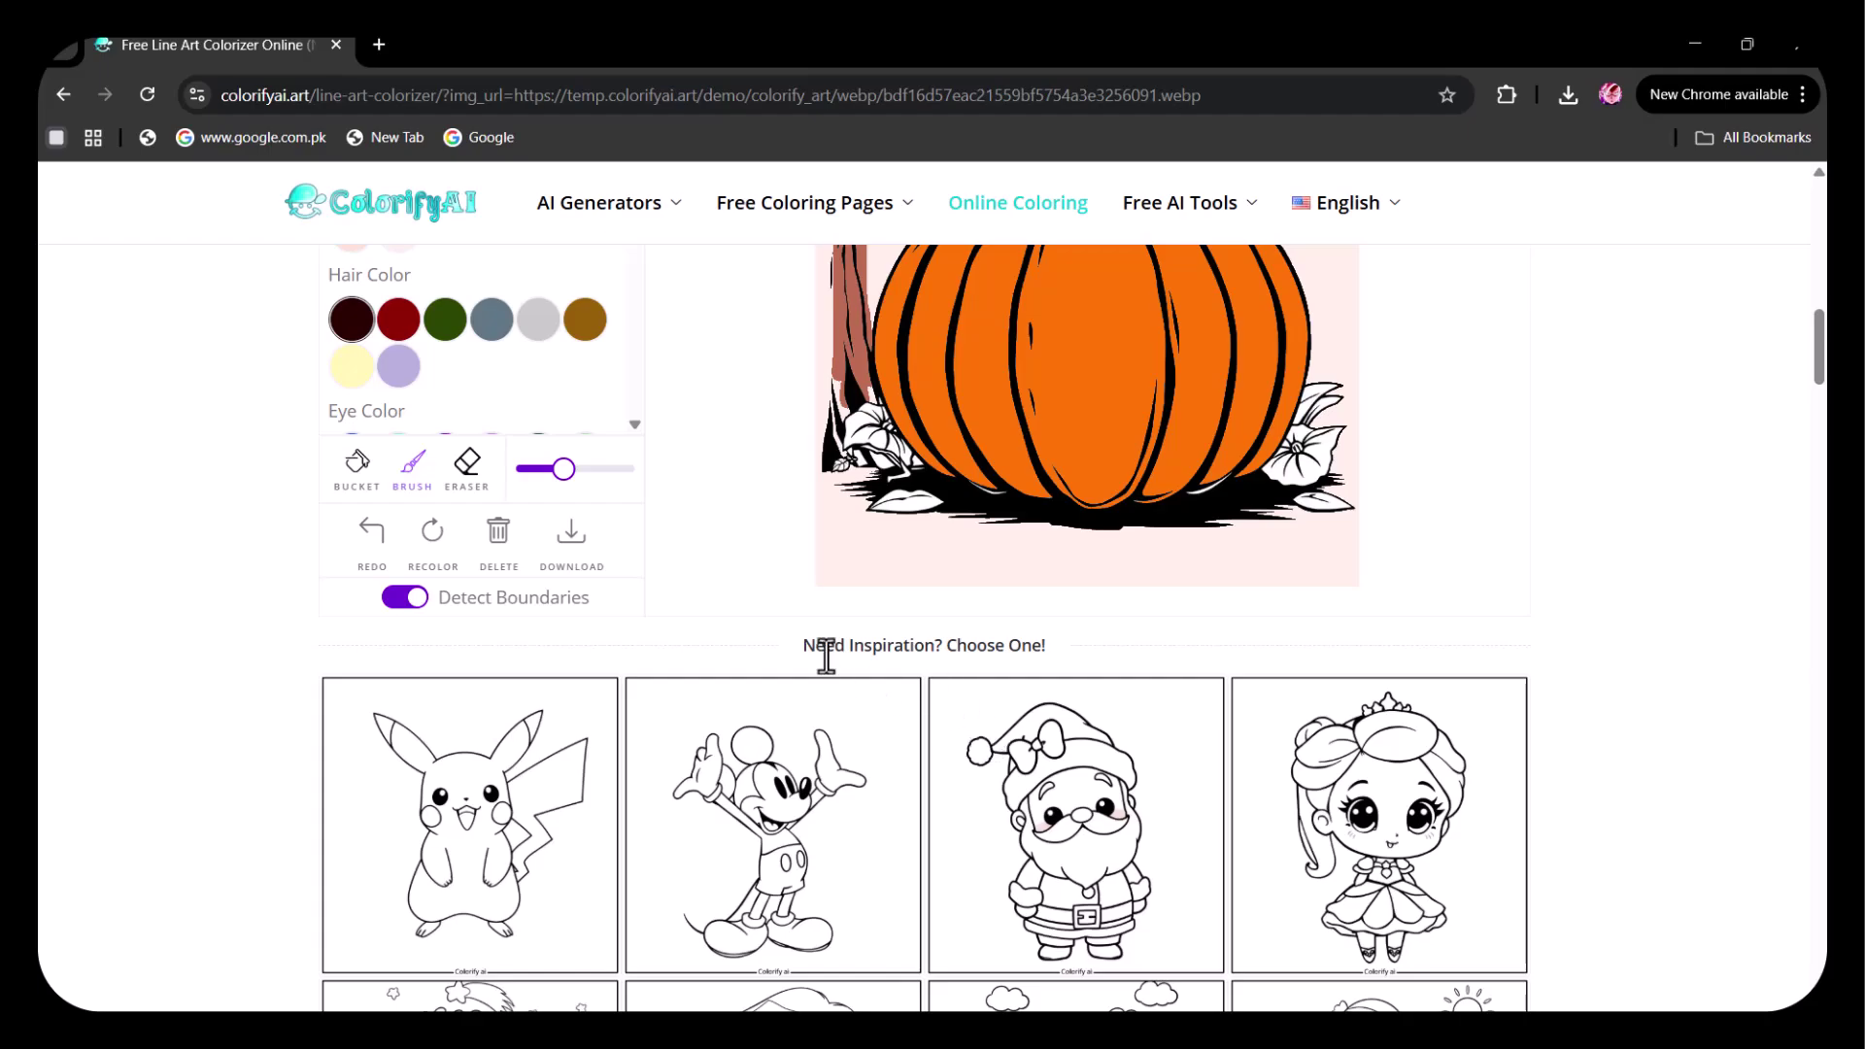
{"action": "scroll", "coordinate": [935, 701], "scroll_direction": "down", "scroll_amount": 3}
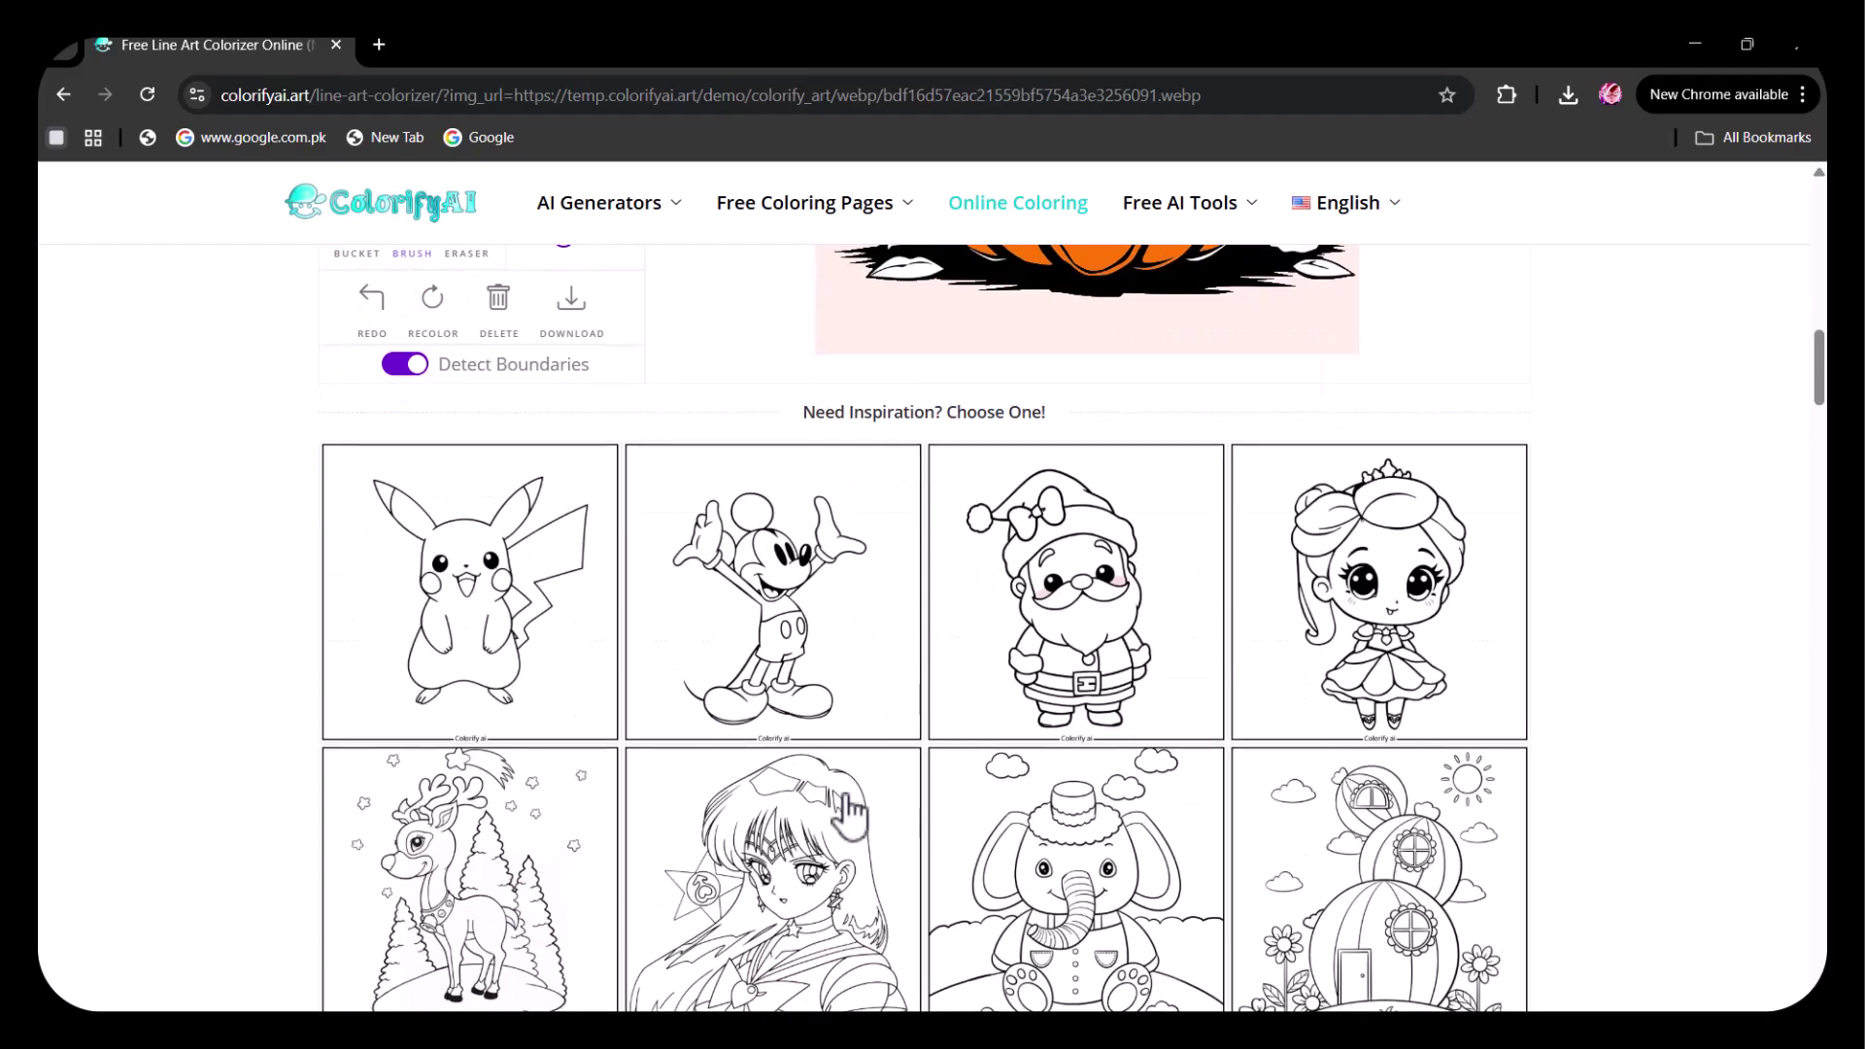
{"action": "scroll", "coordinate": [845, 801], "scroll_direction": "up", "scroll_amount": 6}
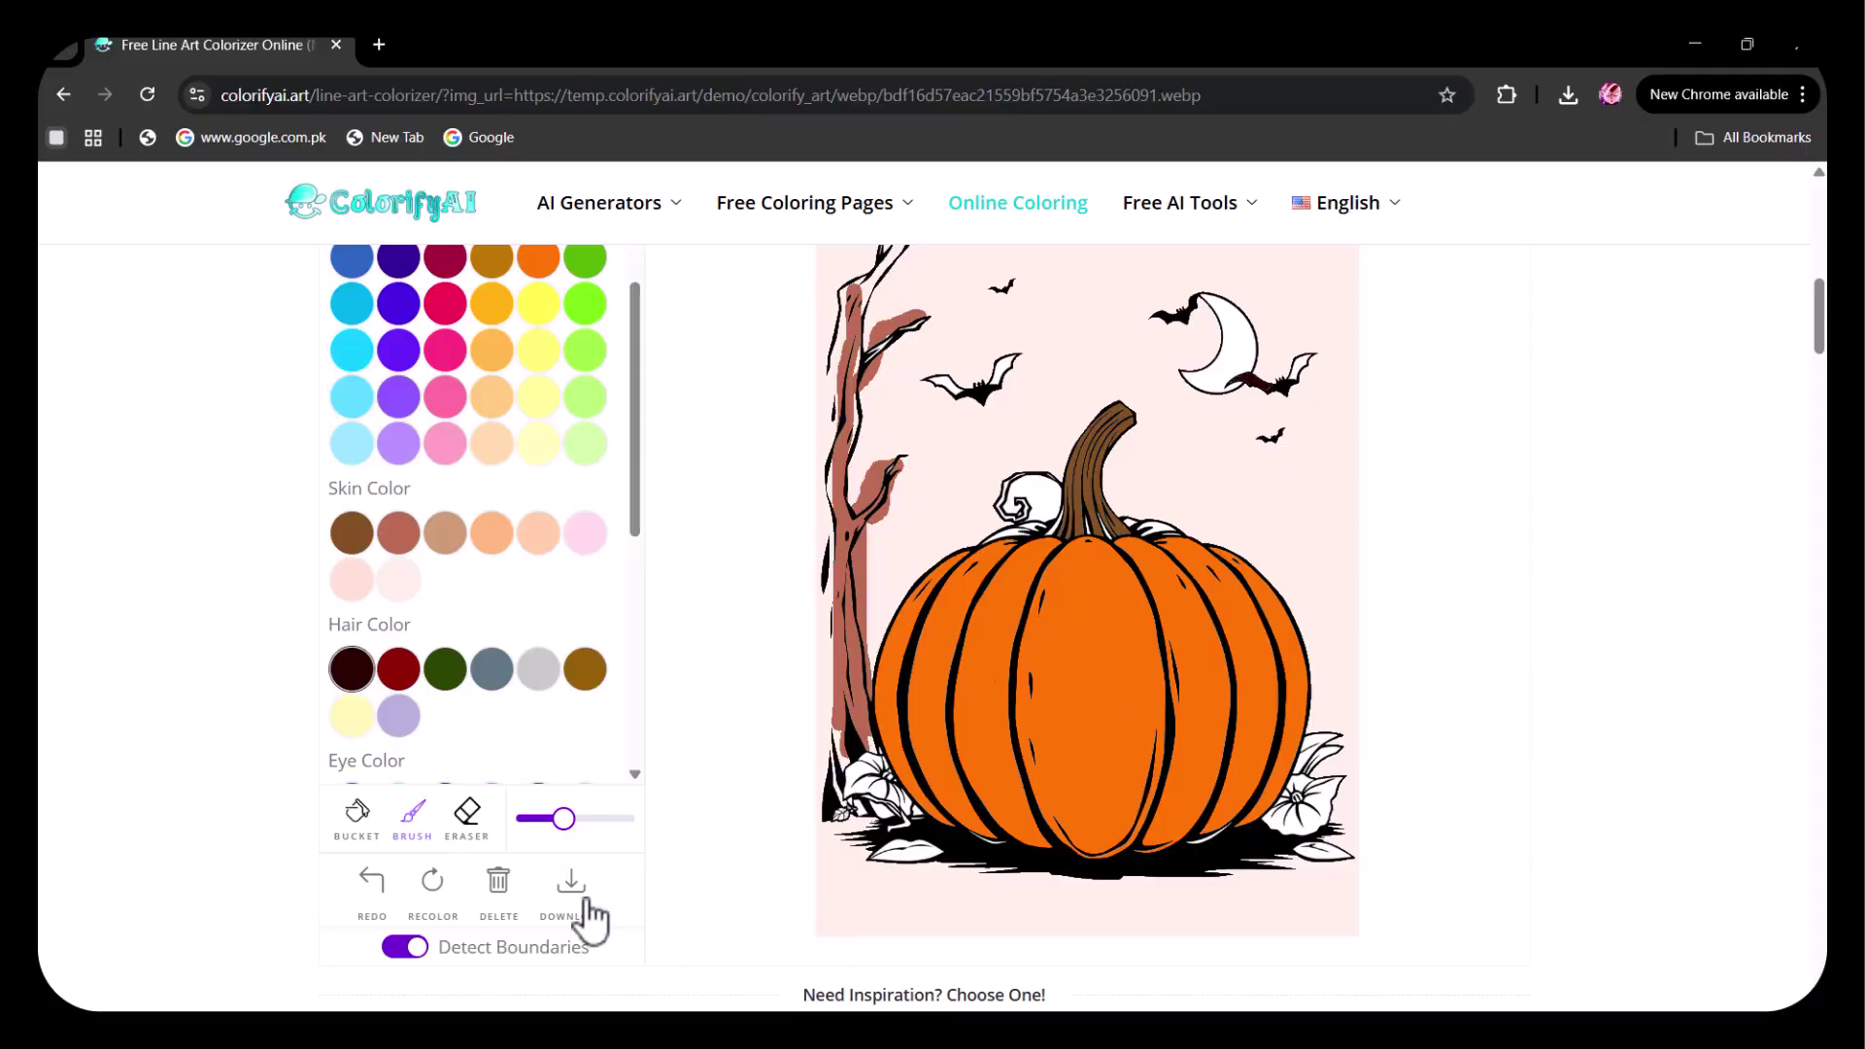
{"action": "scroll", "coordinate": [509, 833], "scroll_direction": "down", "scroll_amount": 5}
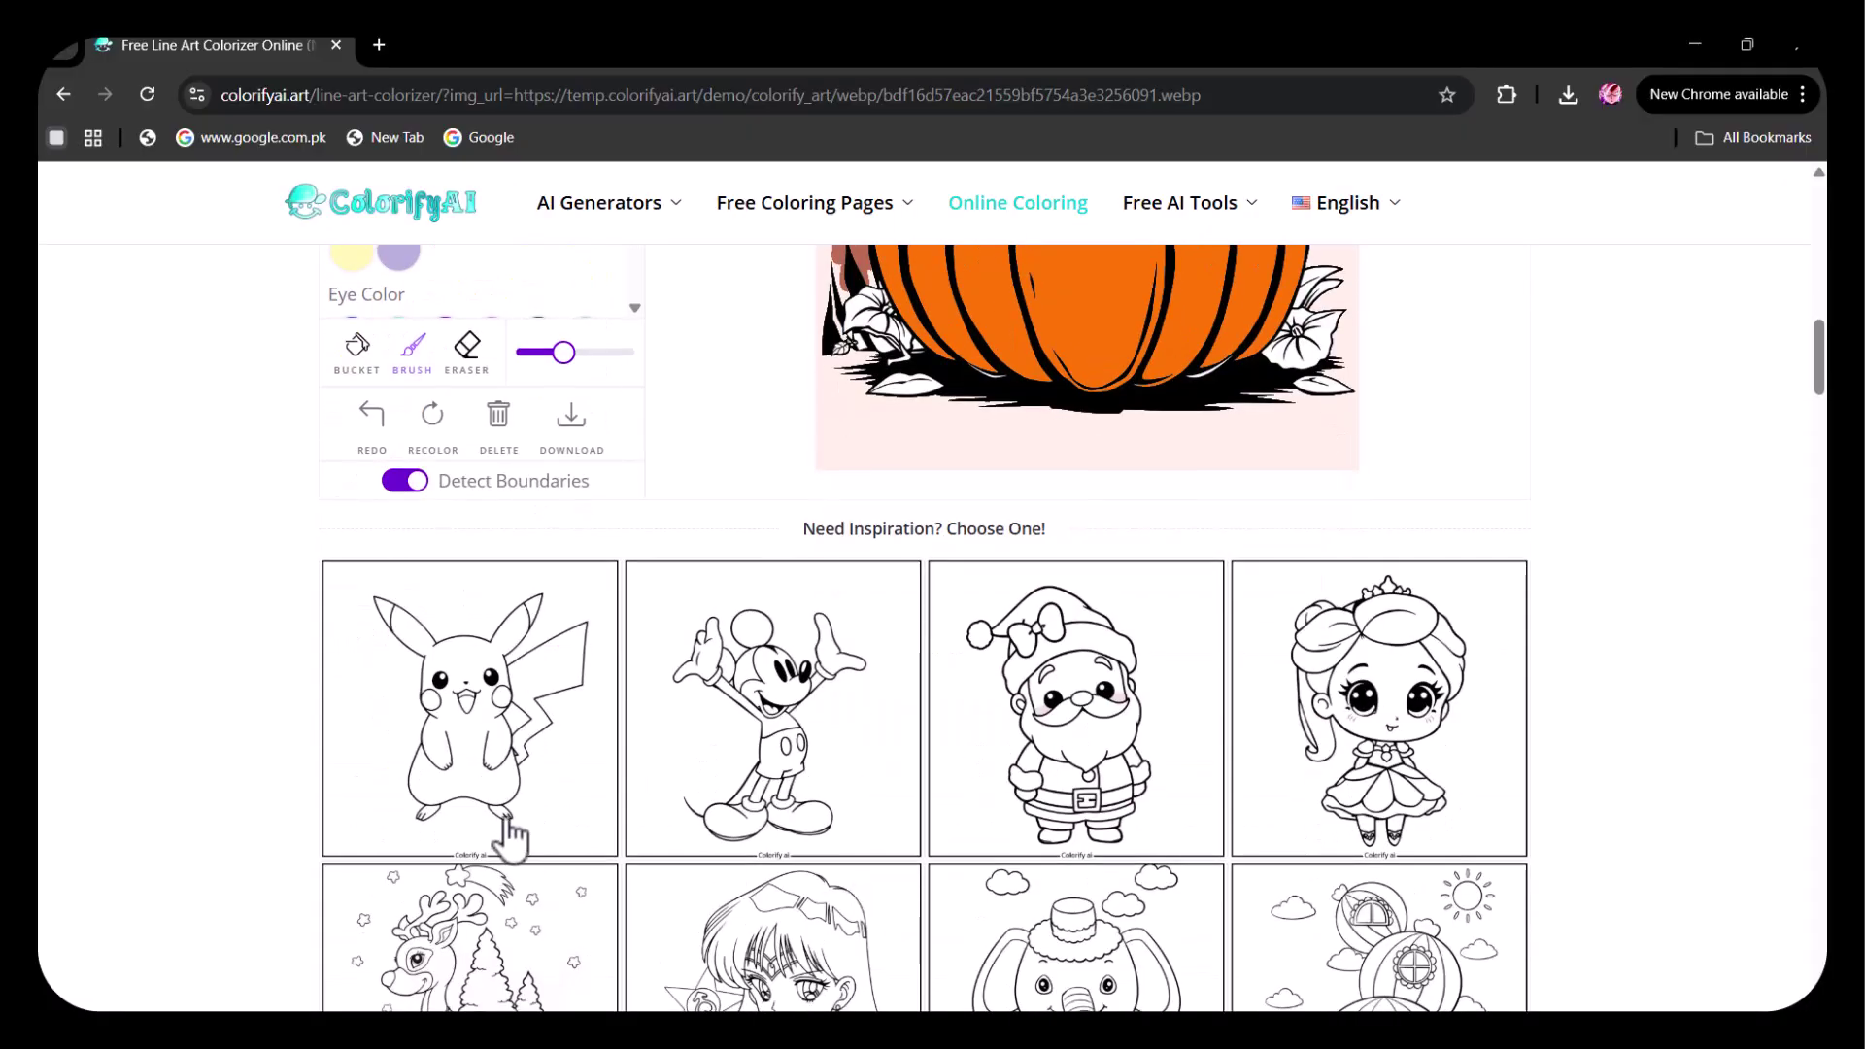
{"action": "scroll", "coordinate": [1126, 749], "scroll_direction": "down", "scroll_amount": 4}
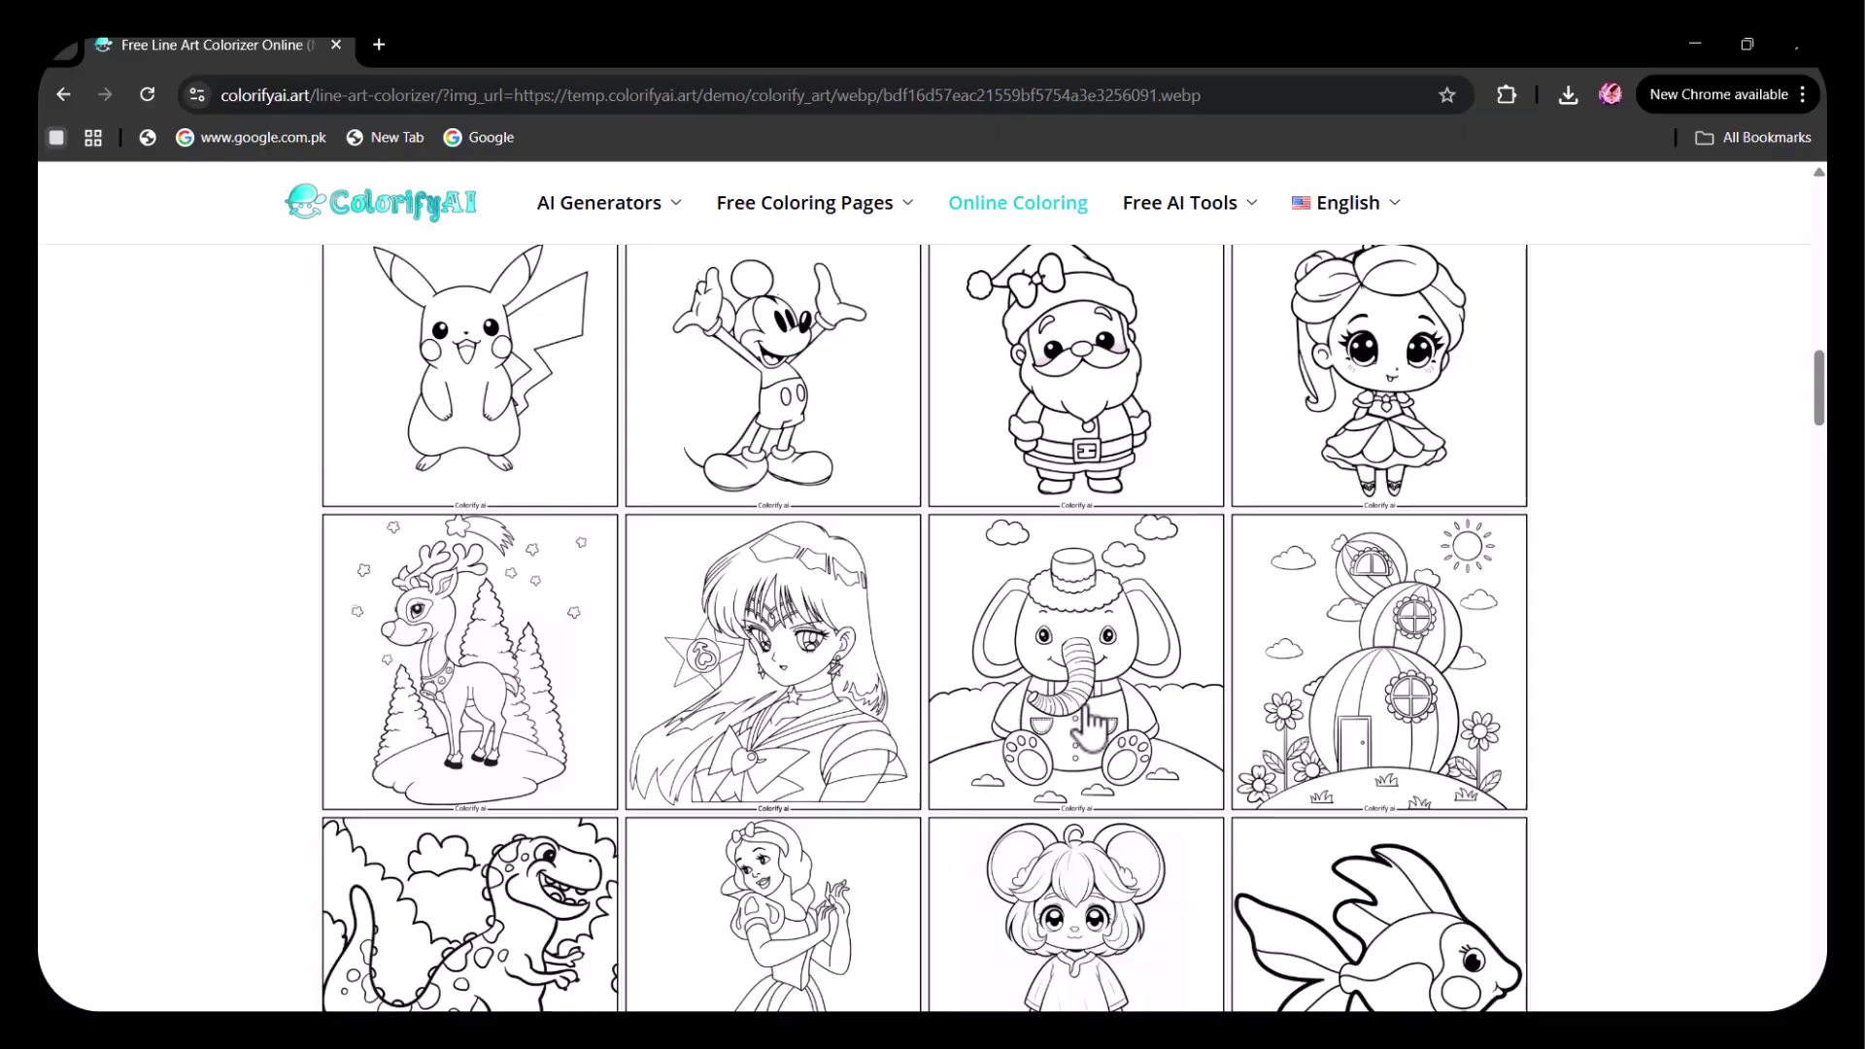
{"action": "scroll", "coordinate": [777, 717], "scroll_direction": "down", "scroll_amount": 4}
{"action": "scroll", "coordinate": [1215, 783], "scroll_direction": "down", "scroll_amount": 6}
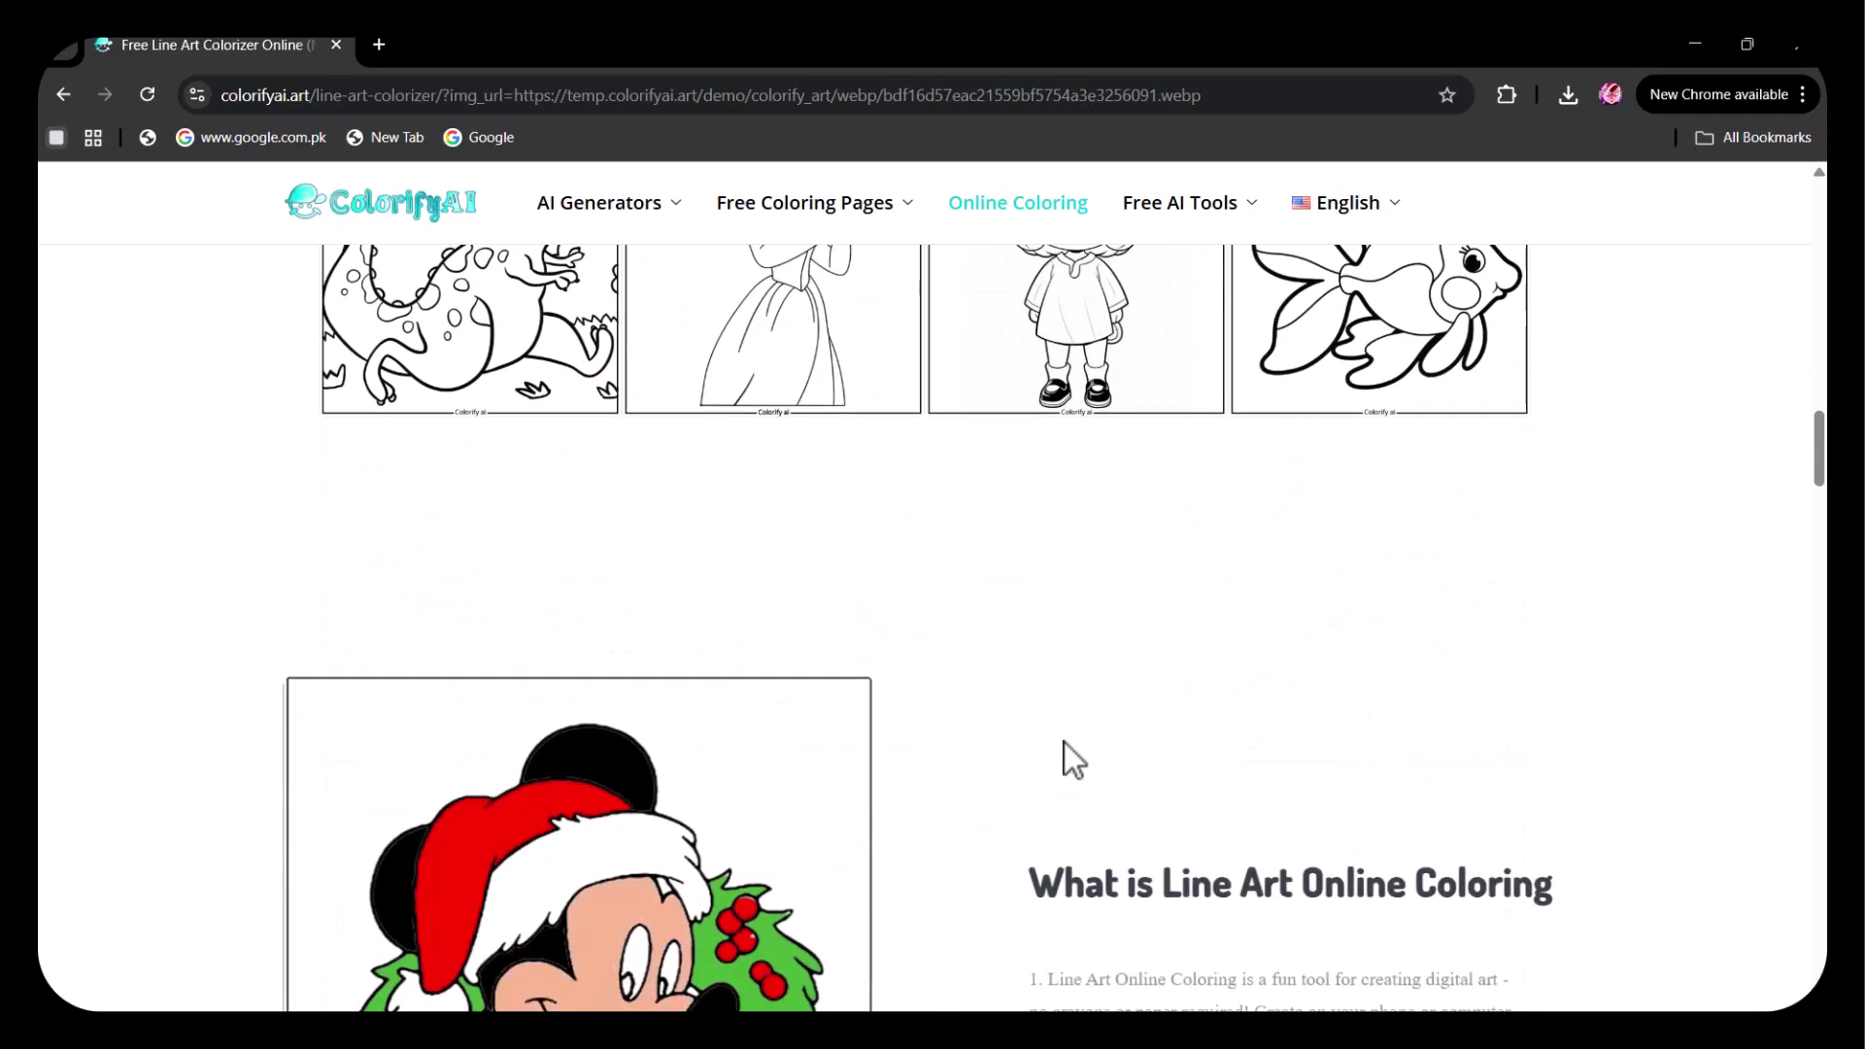
{"action": "scroll", "coordinate": [1051, 746], "scroll_direction": "down", "scroll_amount": 1}
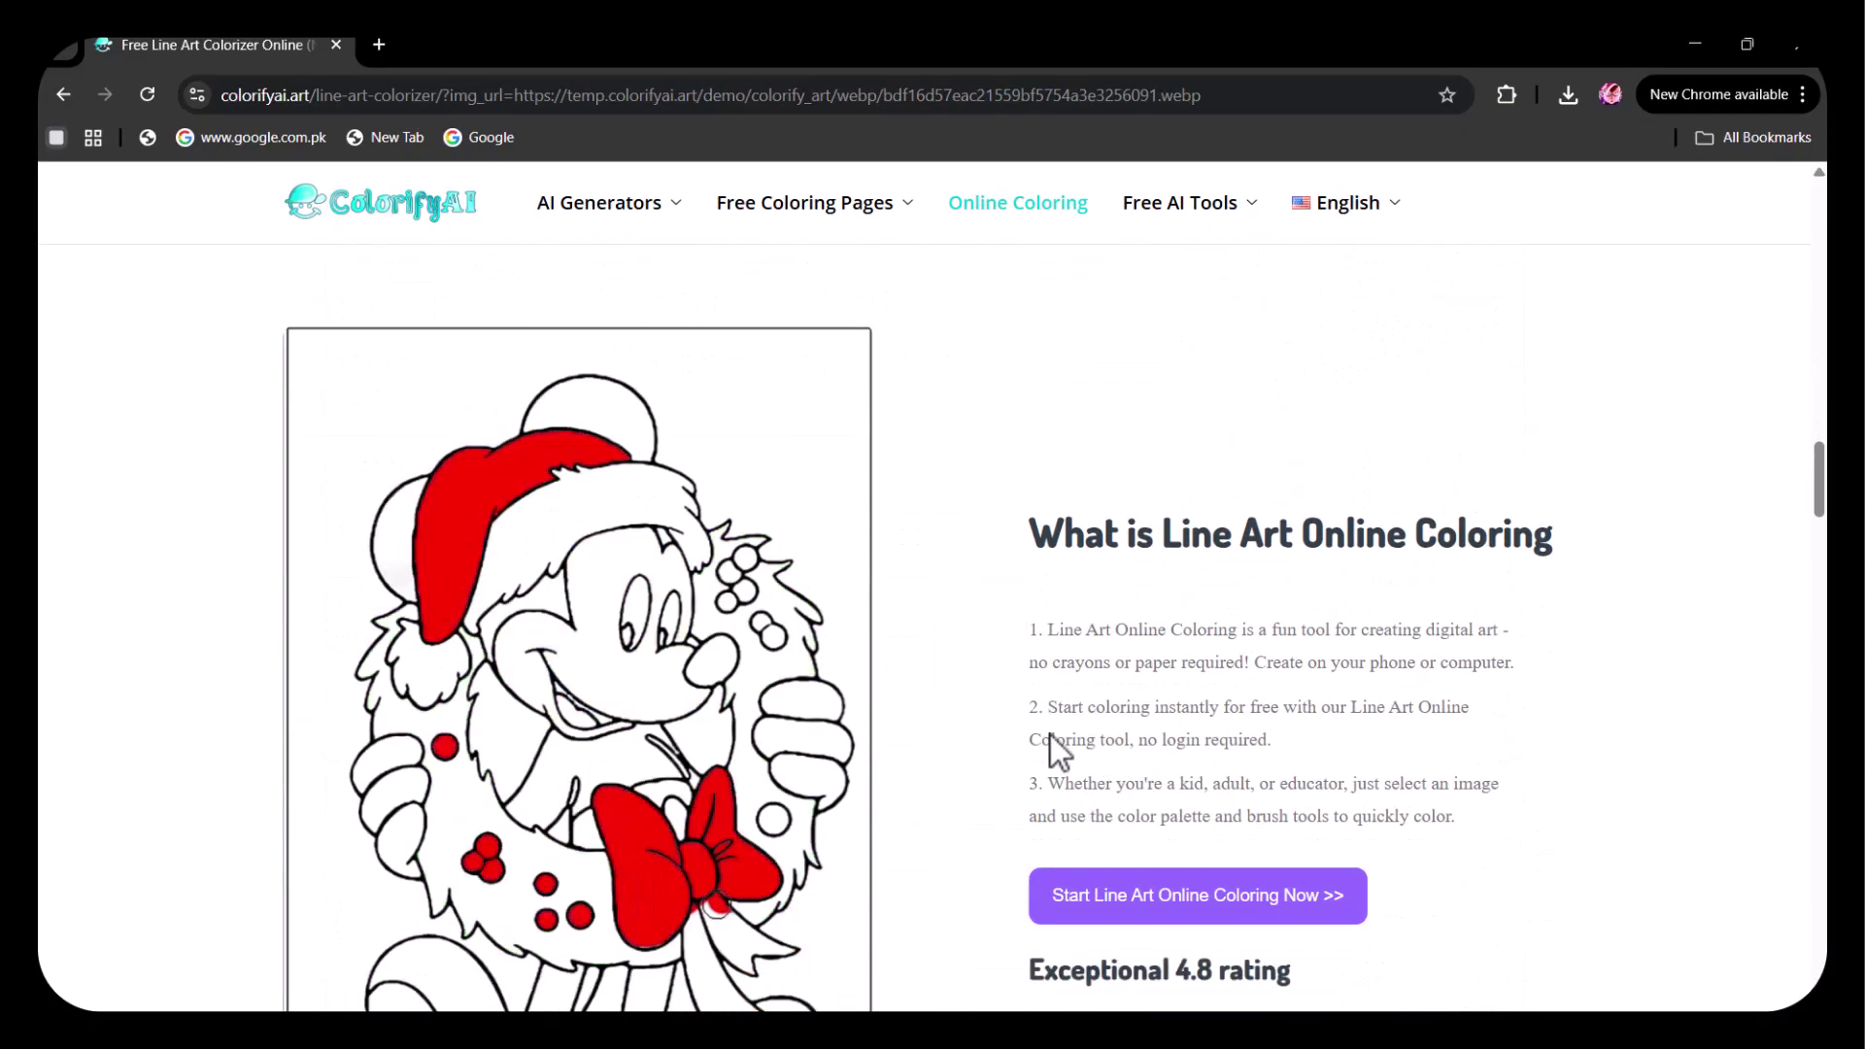
Browse Stitch, Spider Man, Sonic, Minnie Mouse, Pikachu and Unicorn tabs, then open the sleeping unicorn card.
{"action": "scroll", "coordinate": [976, 591], "scroll_direction": "down", "scroll_amount": 1}
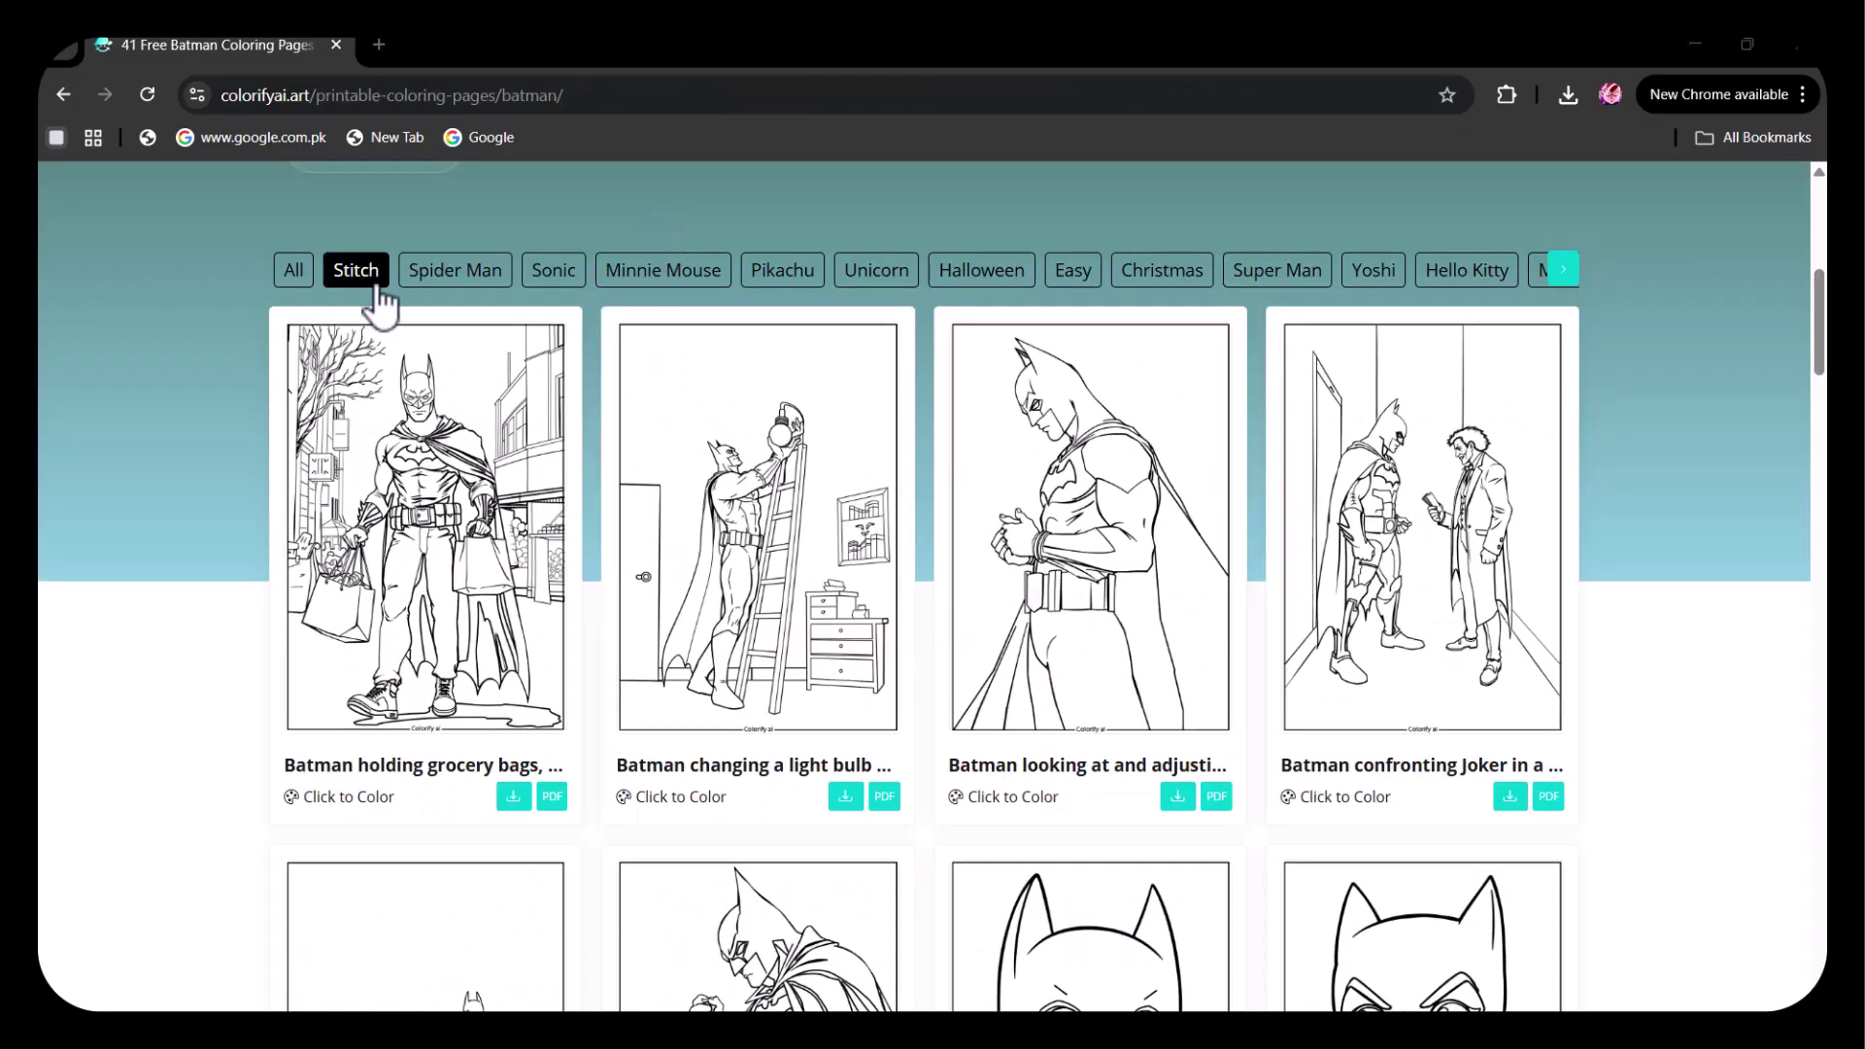
{"action": "left_click", "coordinate": [376, 286]}
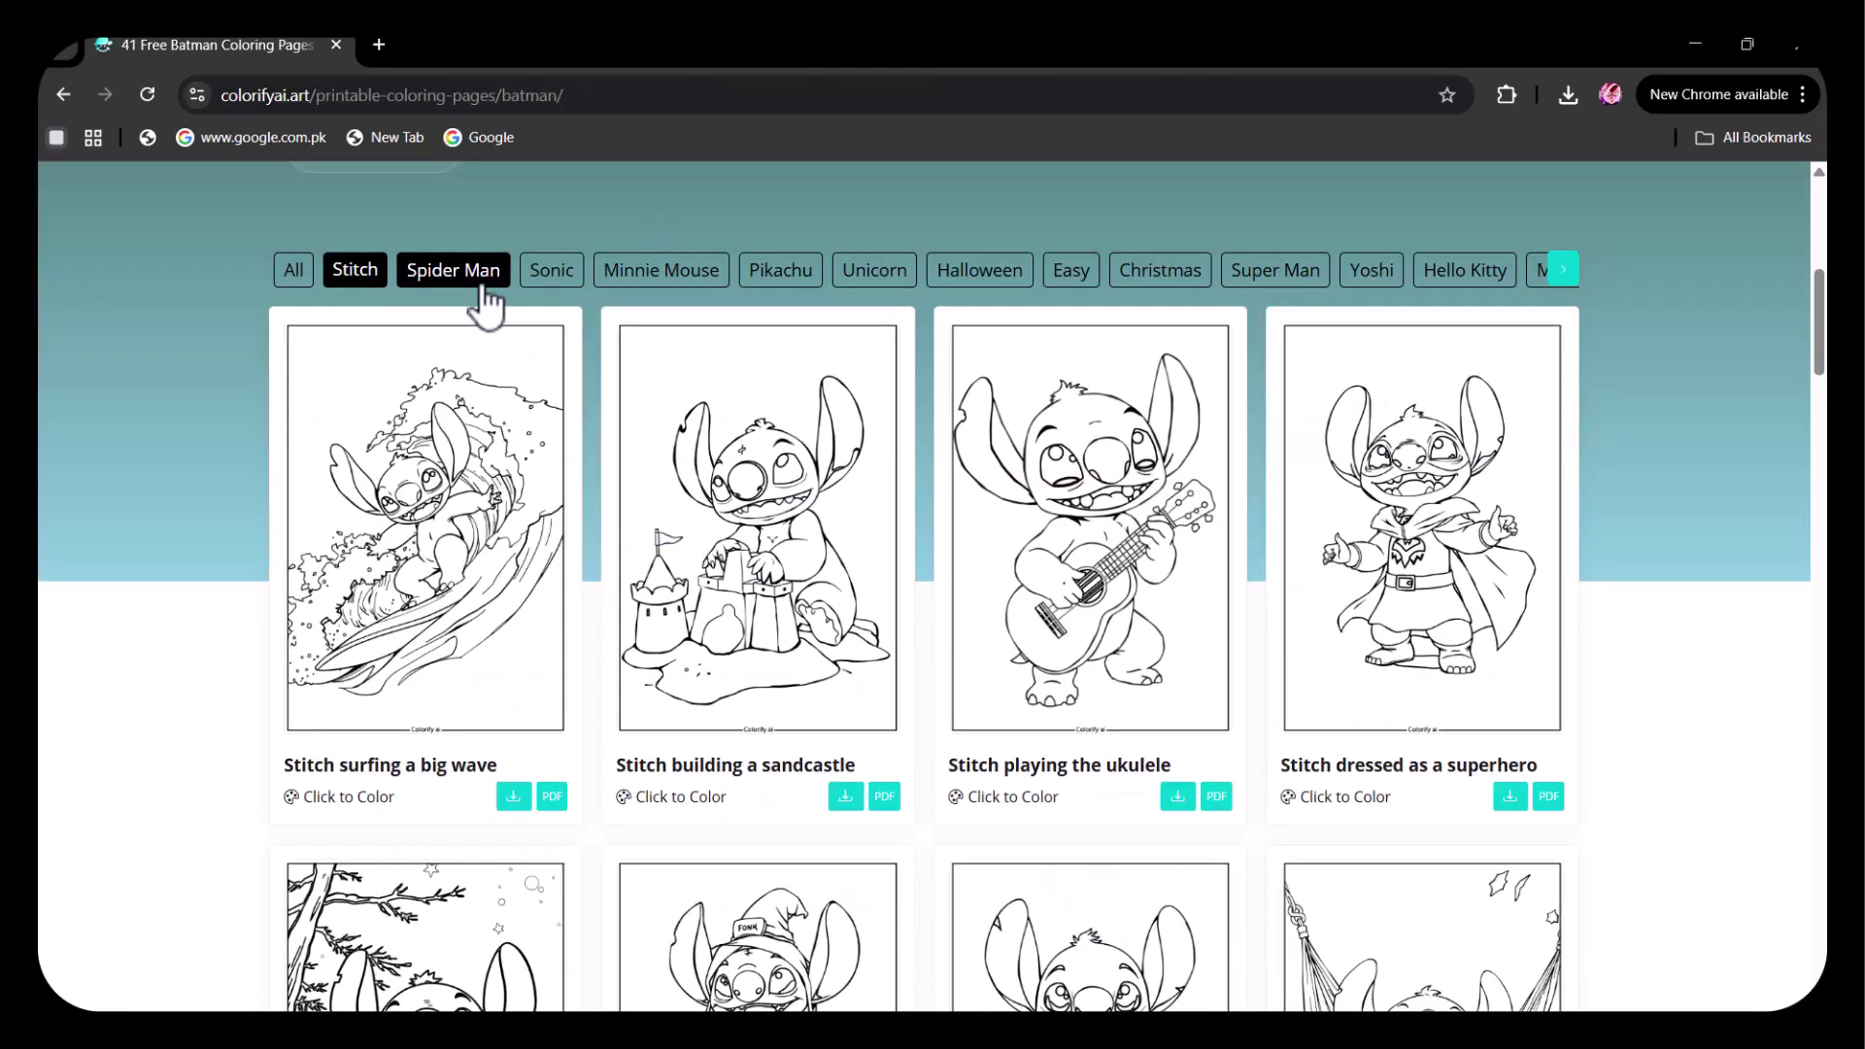
{"action": "left_click", "coordinate": [482, 284]}
{"action": "left_click", "coordinate": [549, 282]}
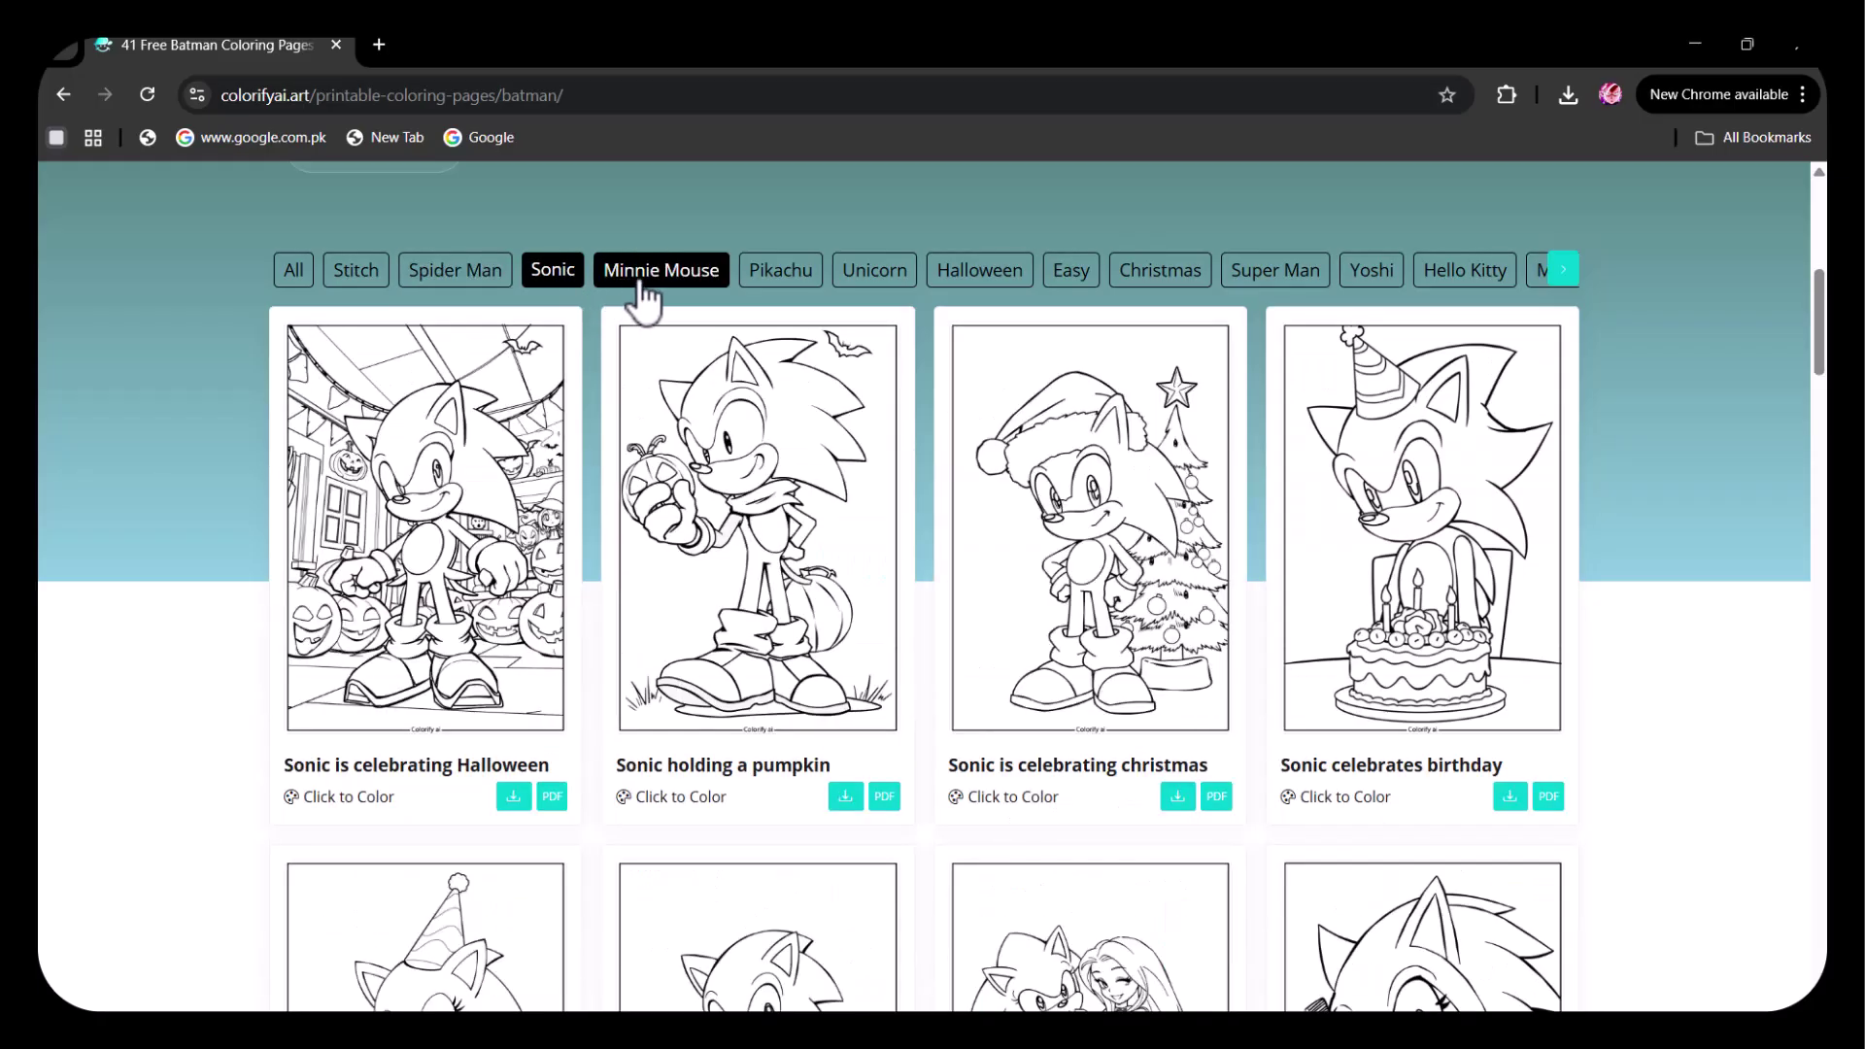
{"action": "left_click", "coordinate": [680, 284]}
{"action": "left_click", "coordinate": [802, 285]}
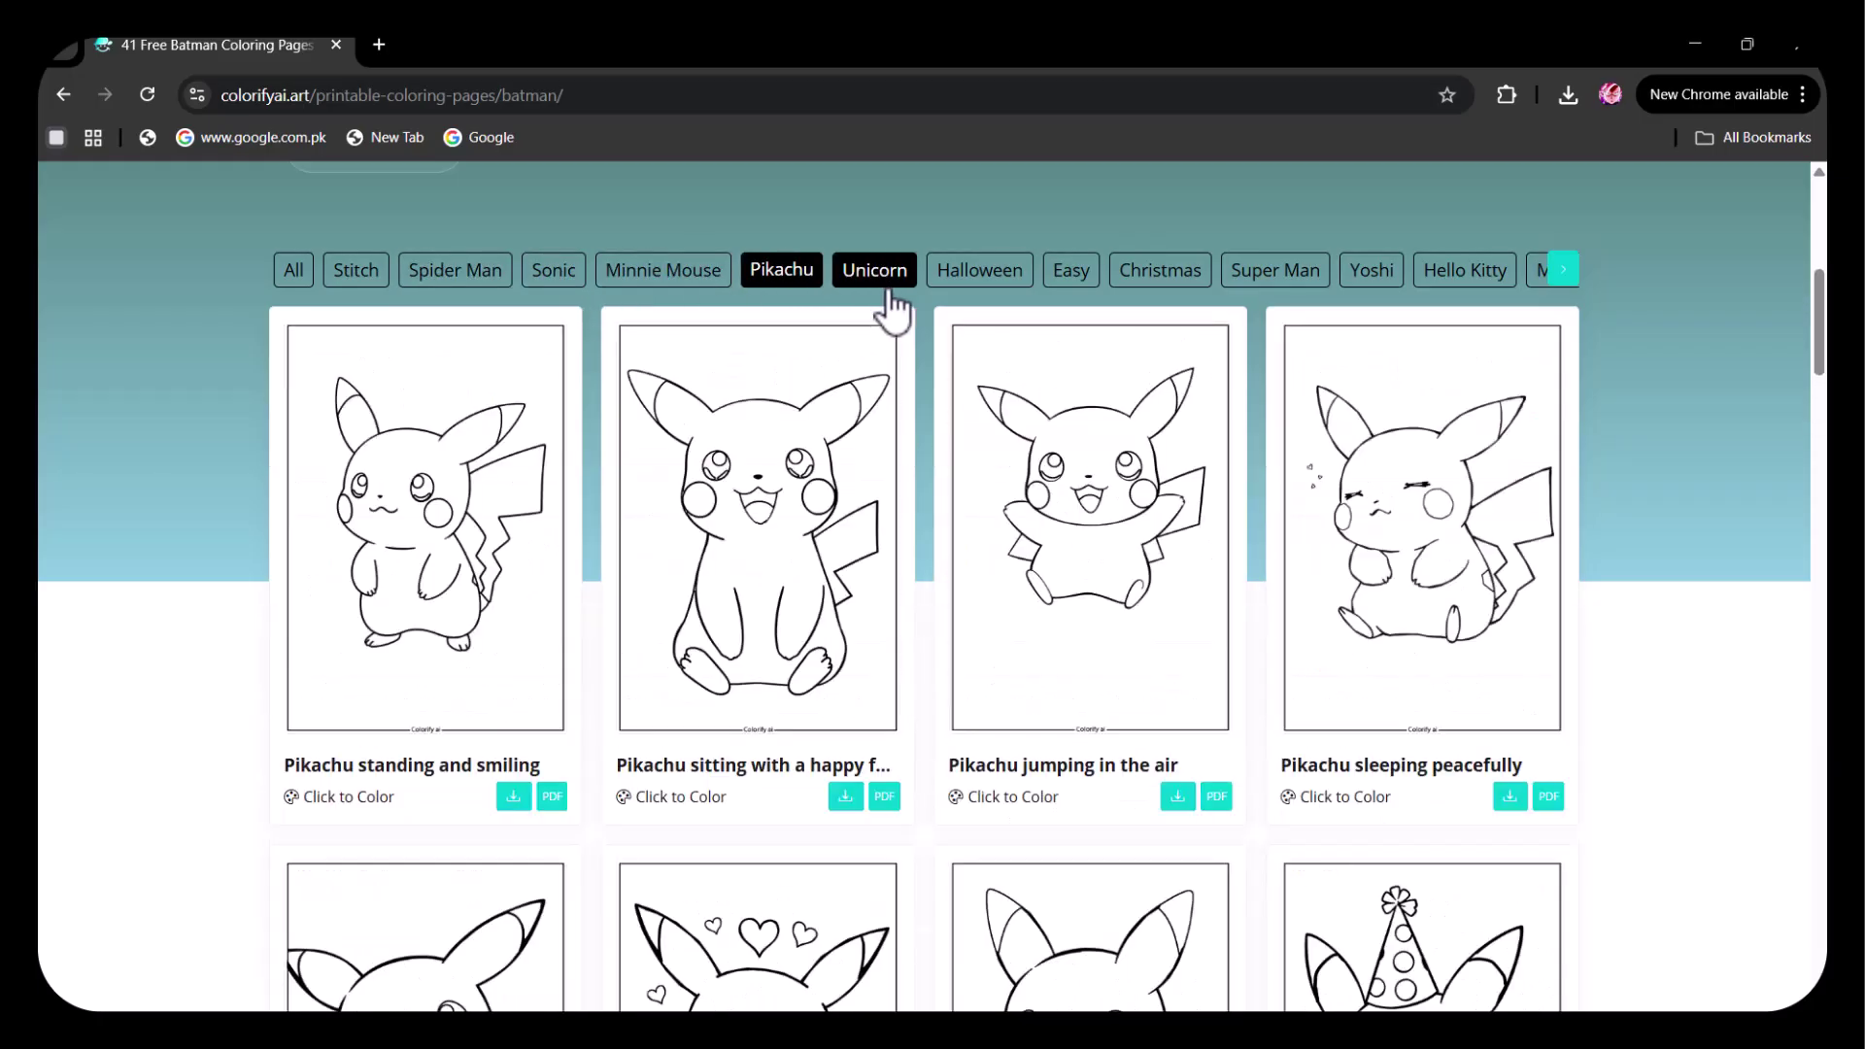
{"action": "left_click", "coordinate": [883, 287]}
{"action": "left_click", "coordinate": [1018, 442]}
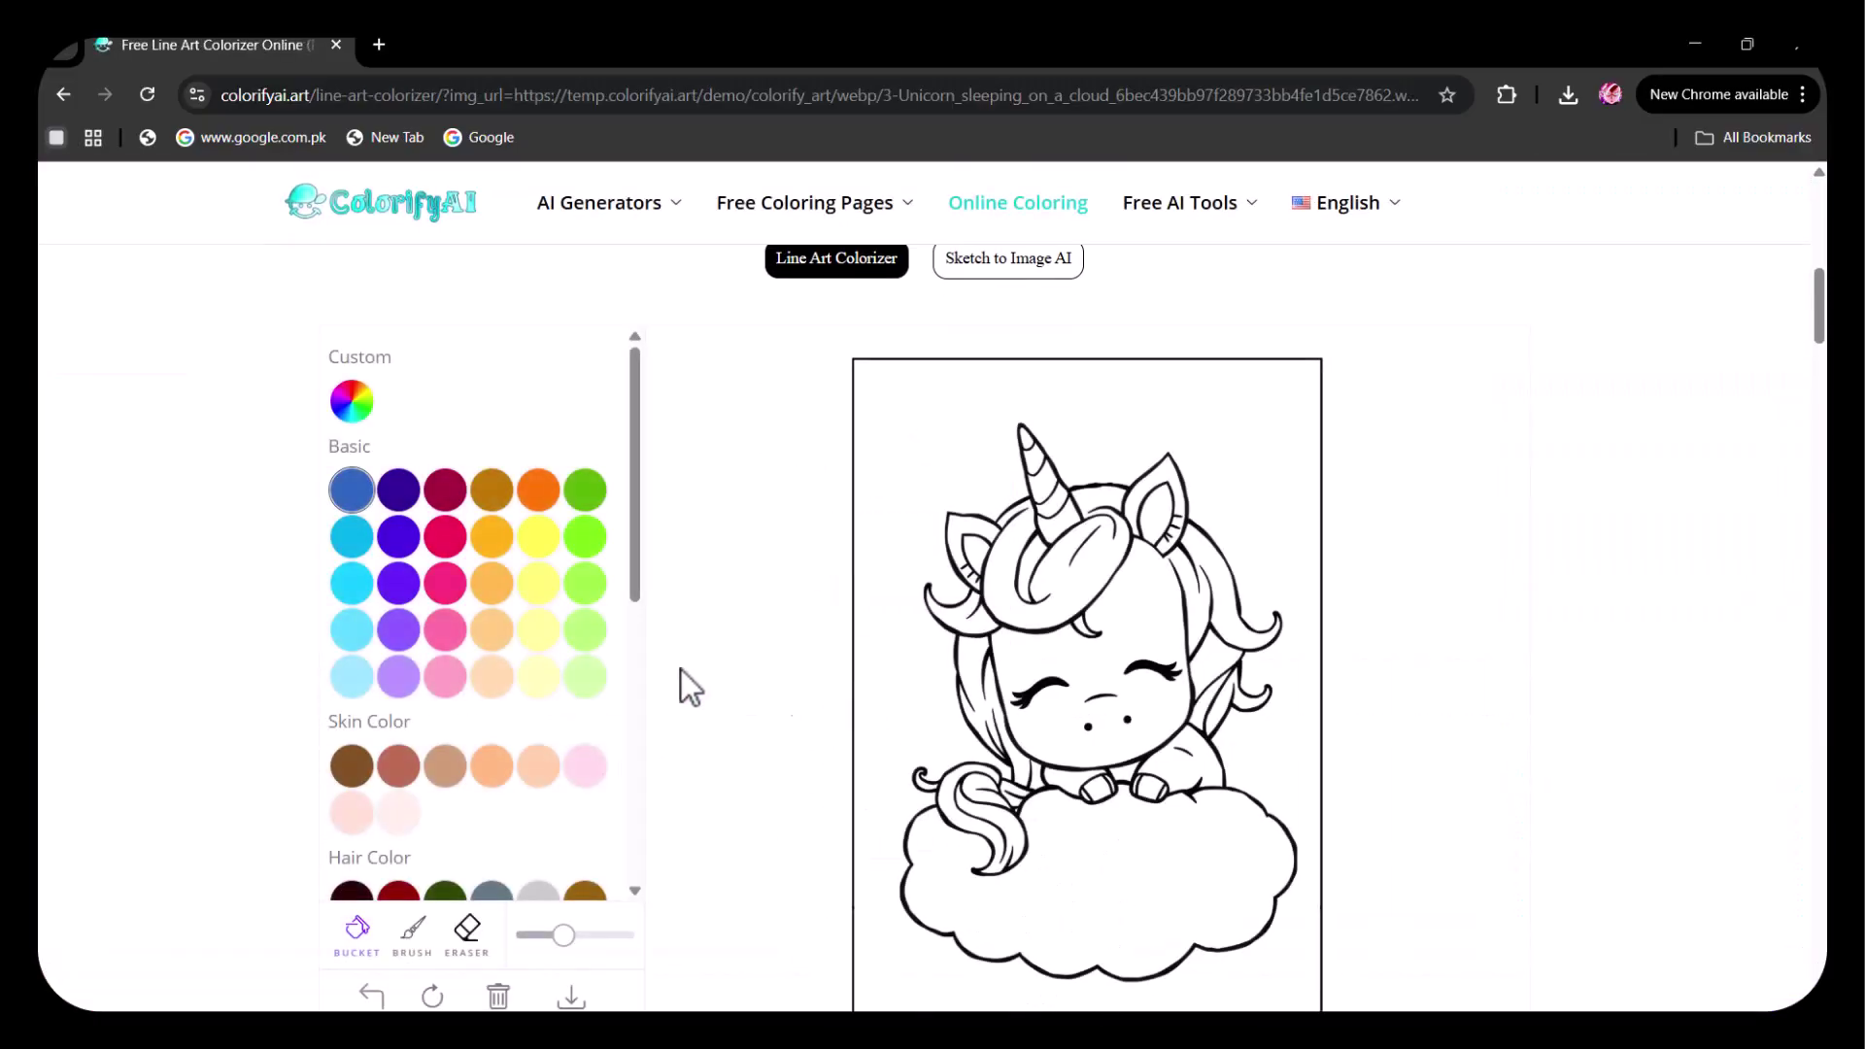
Fill the forelock orange, face and mane light green, cloud pale yellow, and background light pink.
{"action": "left_click", "coordinate": [491, 536]}
{"action": "left_click", "coordinate": [995, 577]}
{"action": "left_click", "coordinate": [584, 675]}
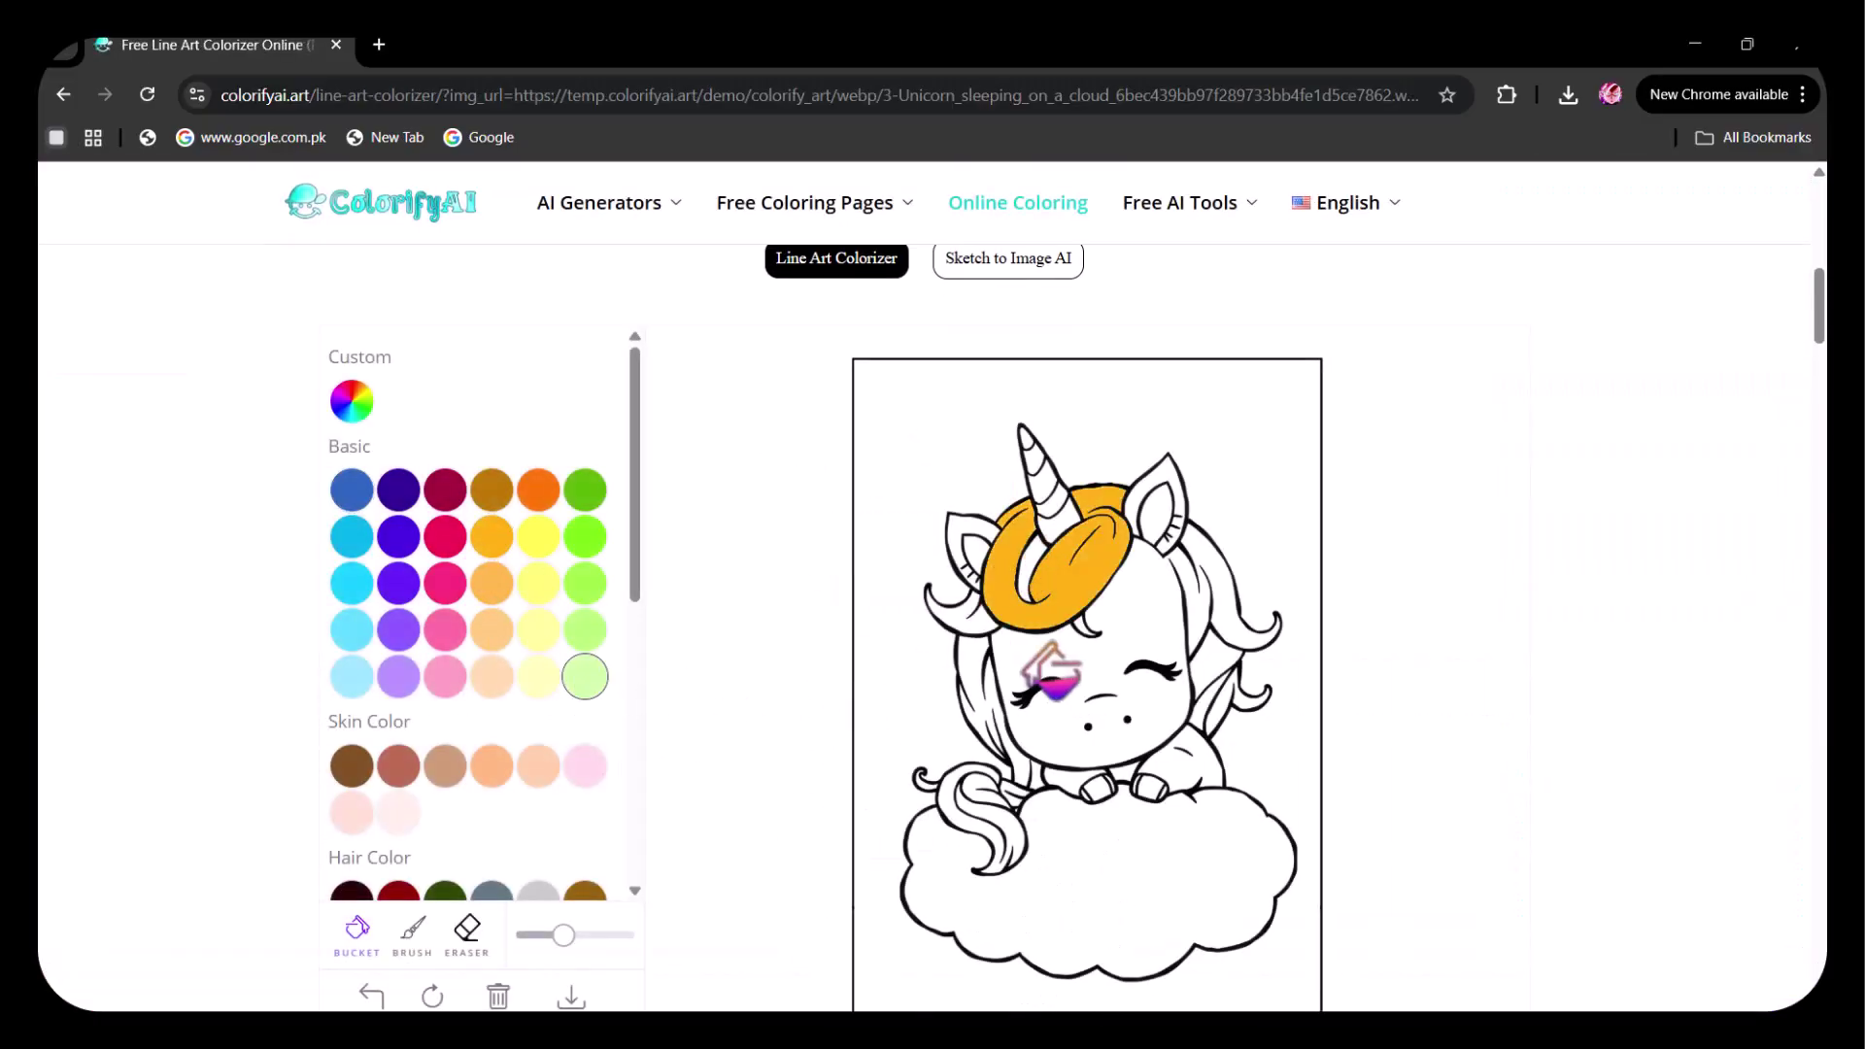
{"action": "left_click", "coordinate": [1058, 670]}
{"action": "left_click", "coordinate": [537, 680]}
{"action": "left_click", "coordinate": [1142, 864]}
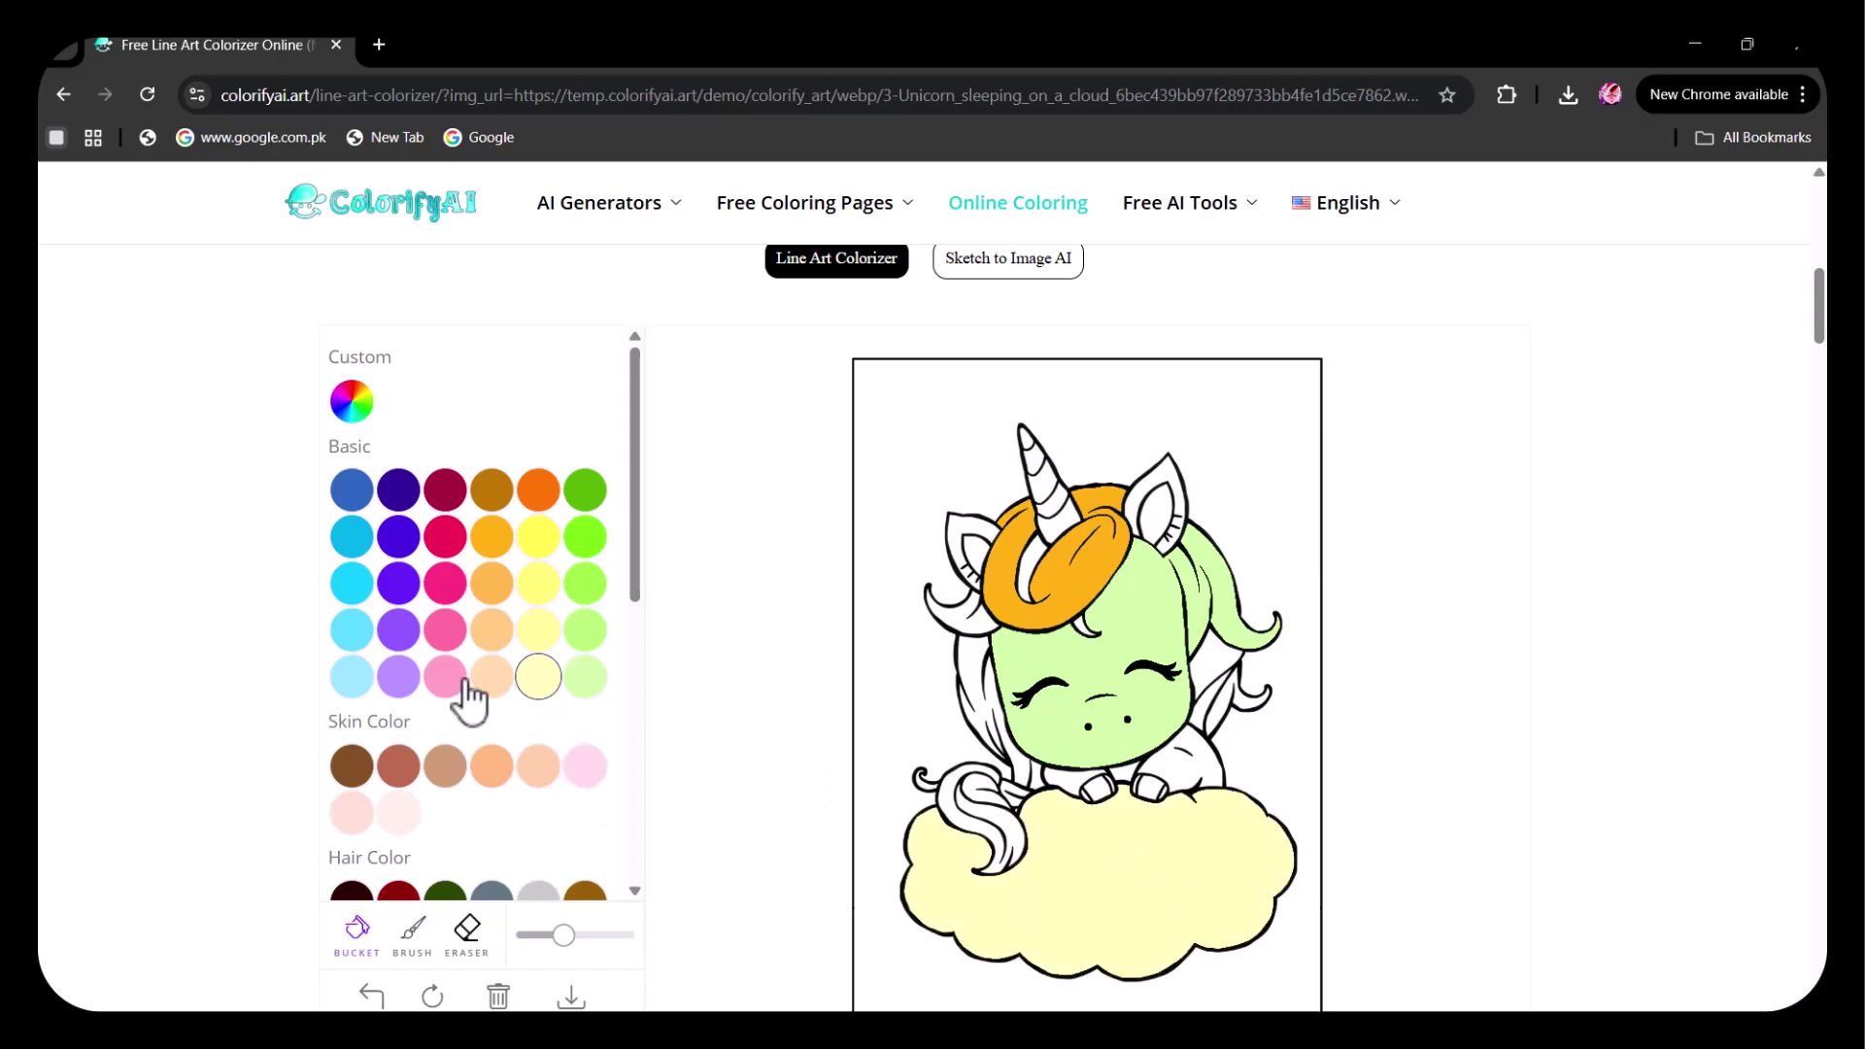
{"action": "left_click", "coordinate": [934, 505]}
{"action": "left_click", "coordinate": [445, 583]}
Color the inner ear hot pink, horn stripes crimson, tail light green, and a mane strip peach.
{"action": "left_click", "coordinate": [976, 530]}
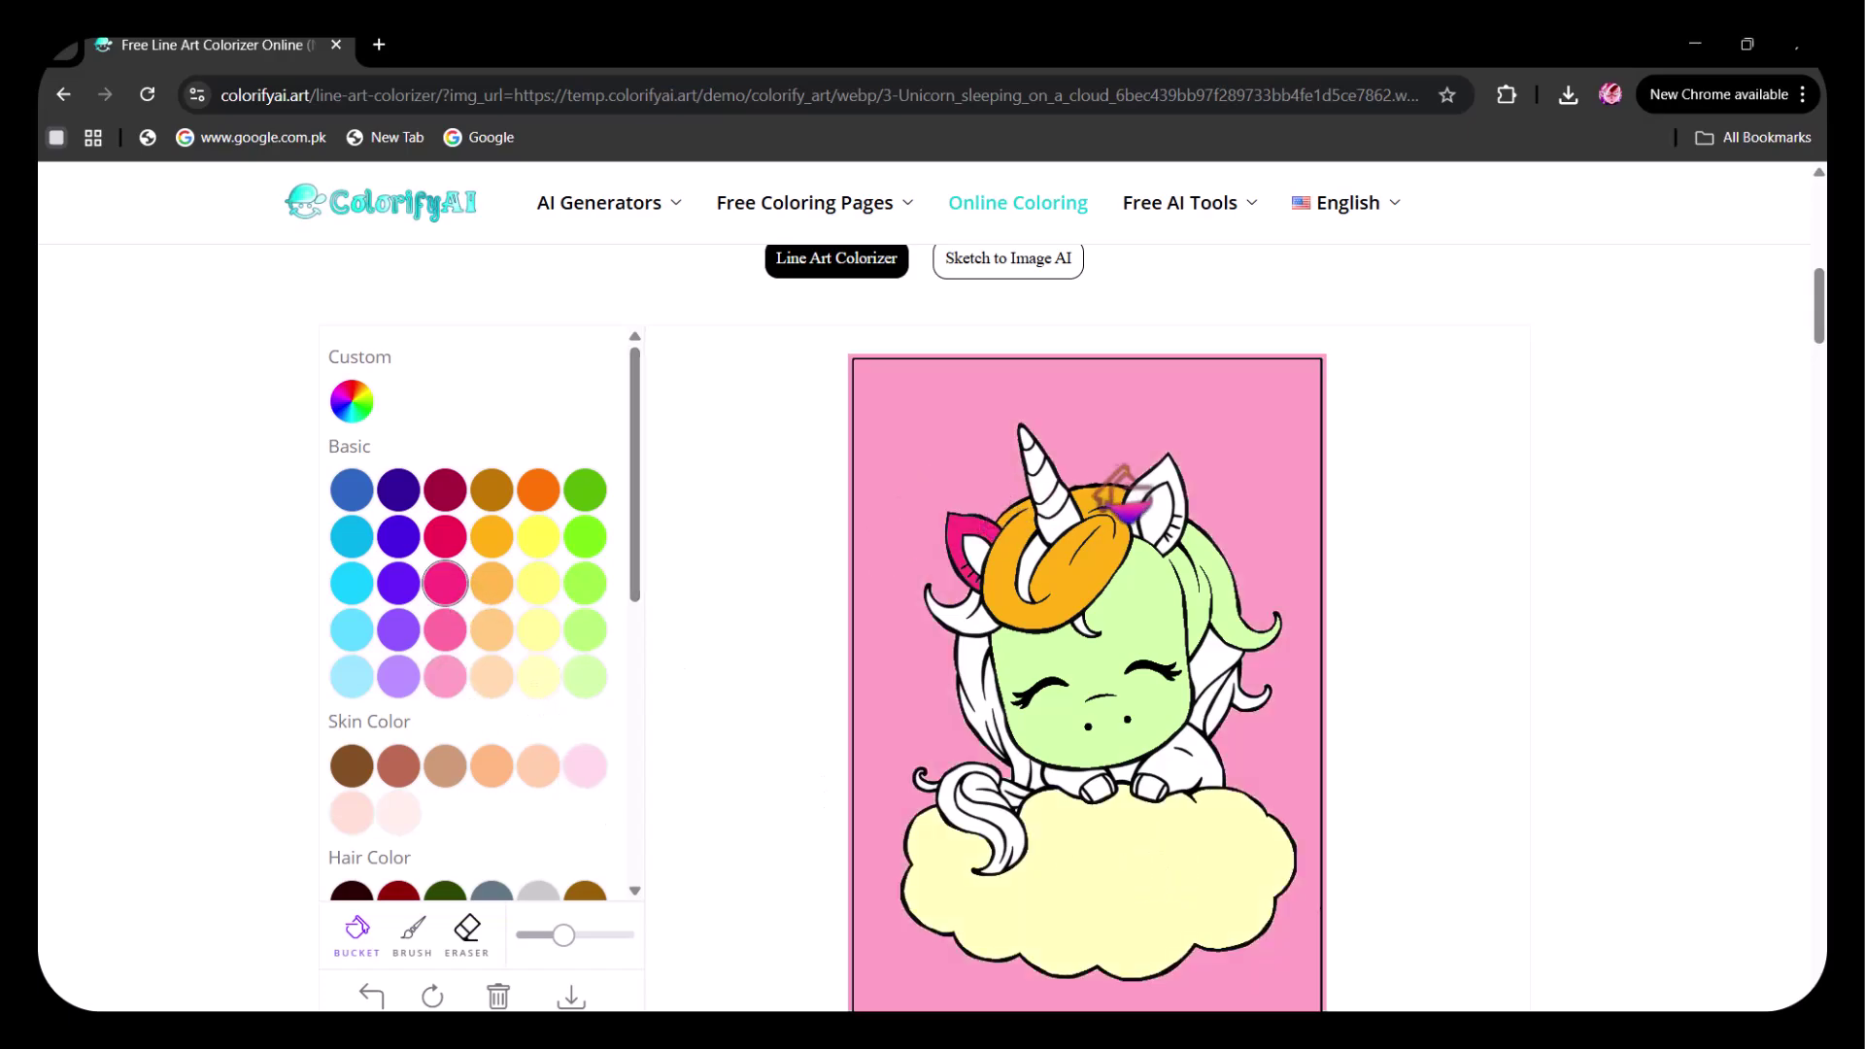
{"action": "left_click", "coordinate": [445, 536]}
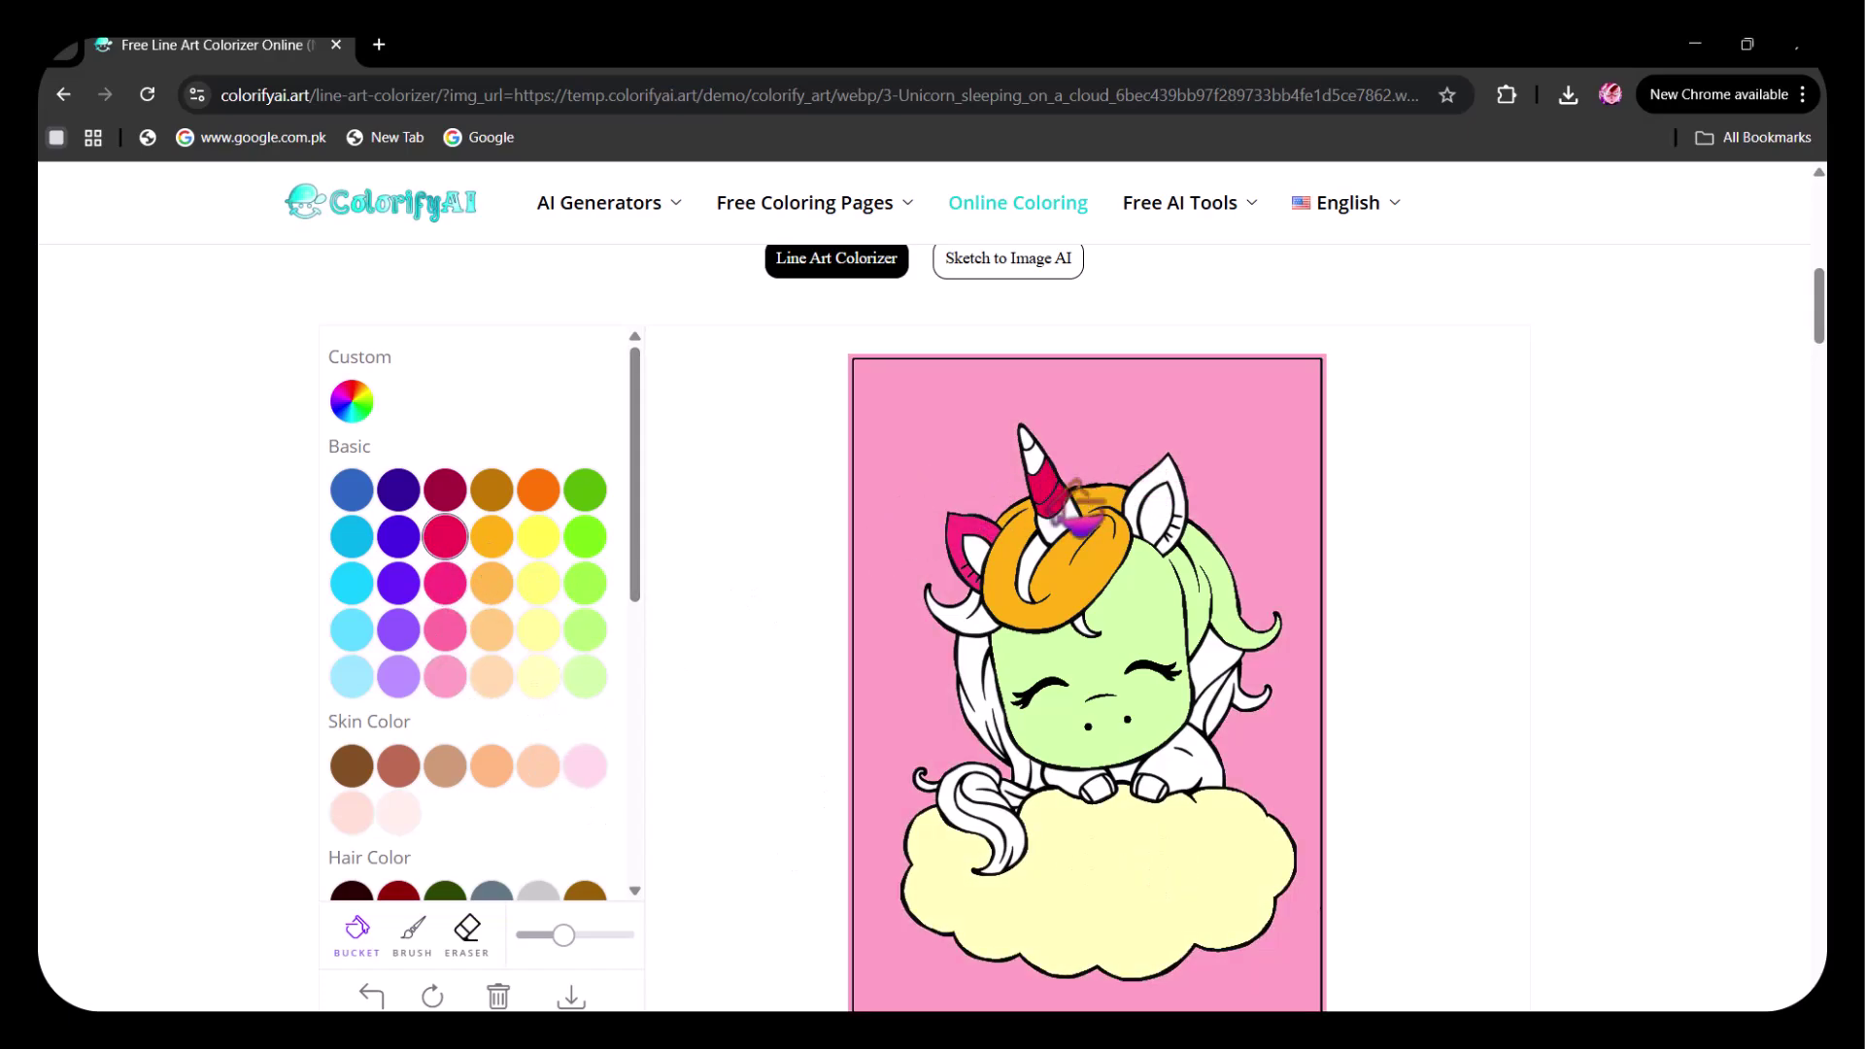
{"action": "left_click", "coordinate": [1219, 668]}
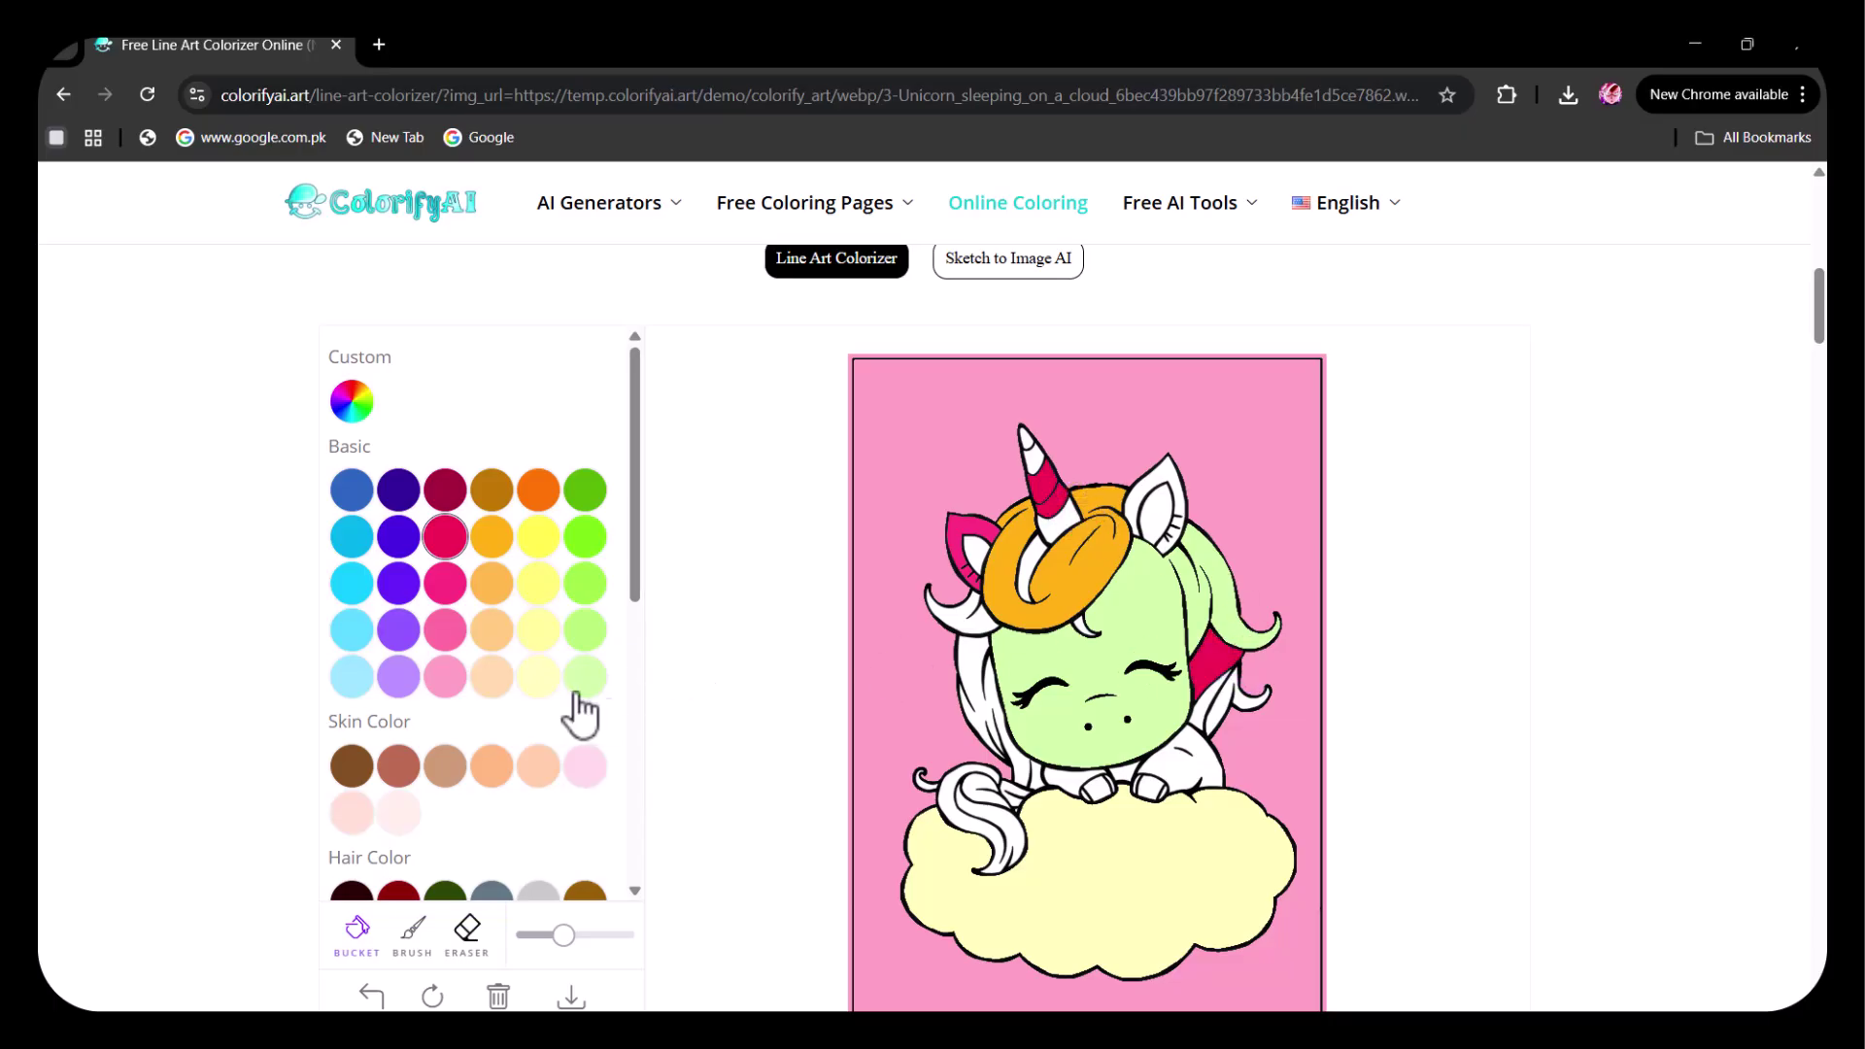
{"action": "left_click", "coordinate": [995, 782]}
{"action": "left_click", "coordinate": [962, 669]}
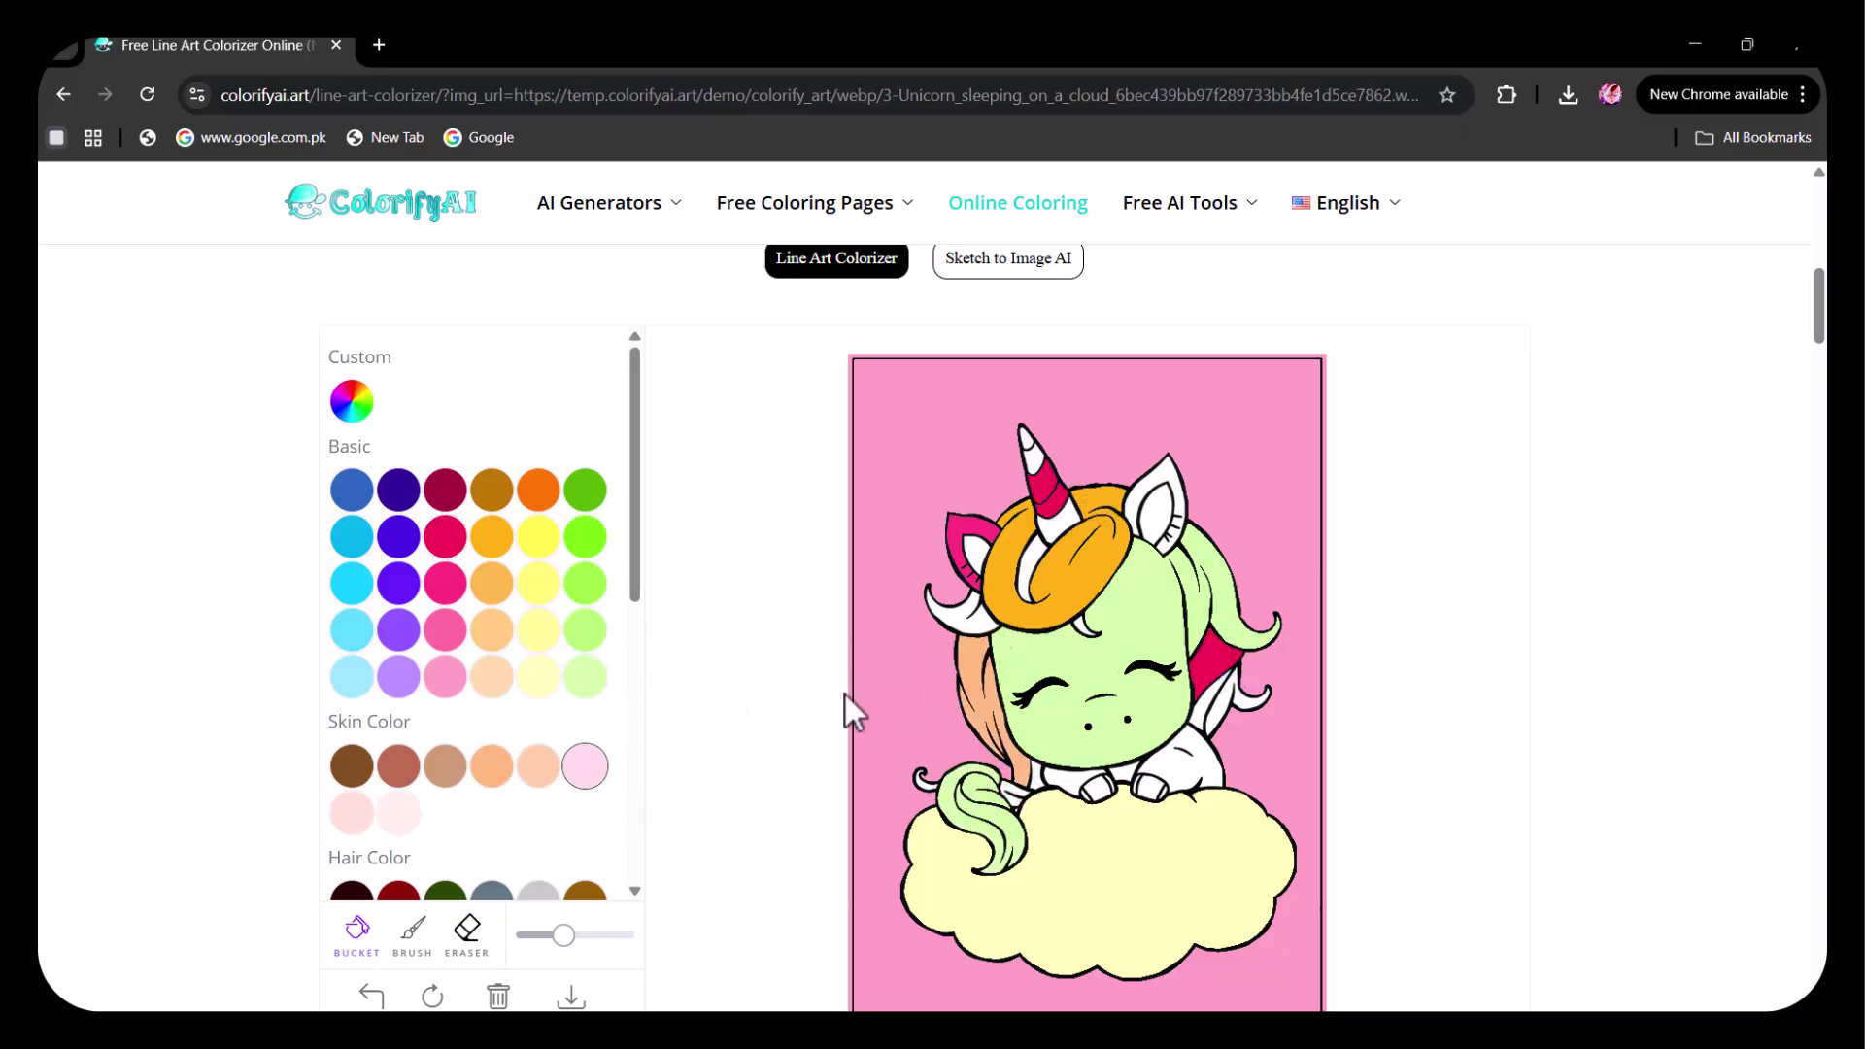